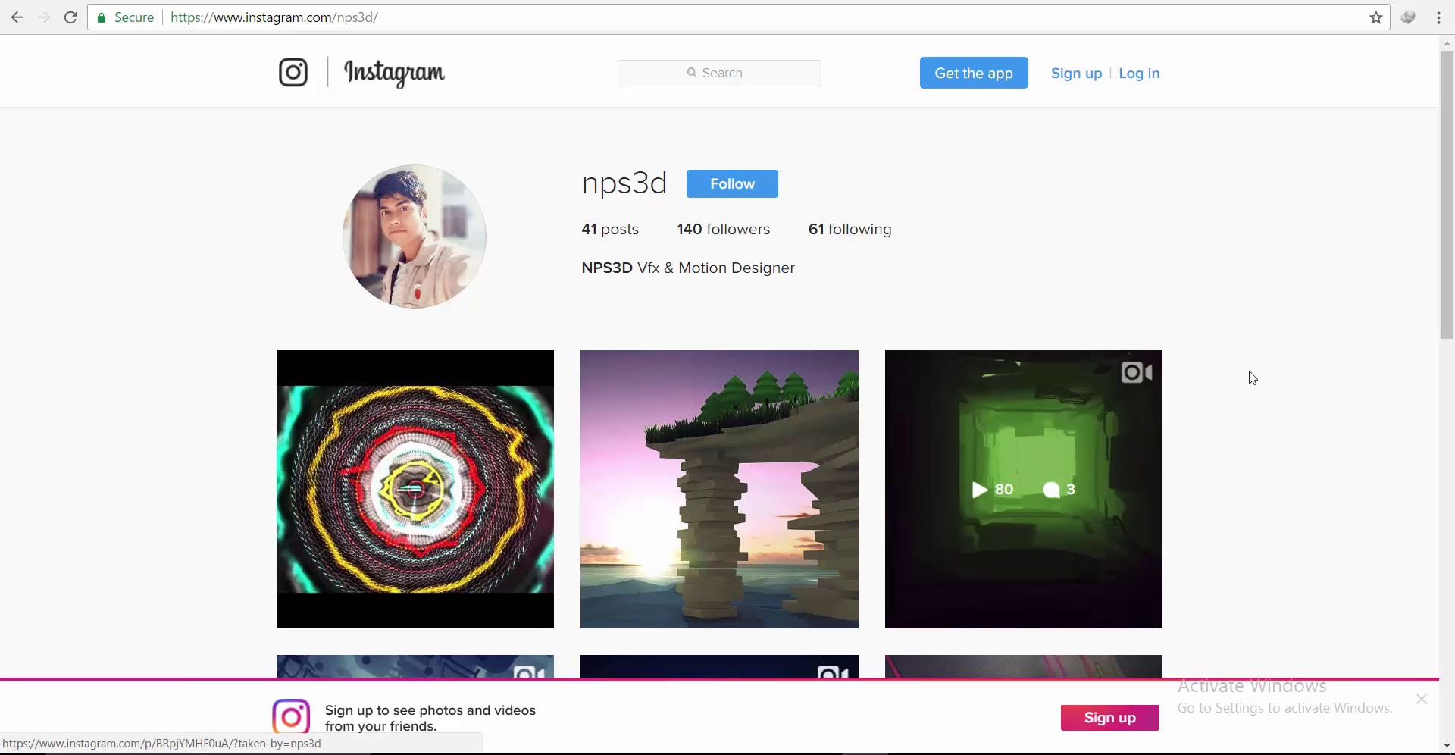
- Open the profile's green tunnel, pale blue building tunnel and red light burst video posts in separate new tabs
{"action": "scroll", "coordinate": [1294, 366], "scroll_direction": "down", "scroll_amount": 3}
{"action": "scroll", "coordinate": [1295, 366], "scroll_direction": "up", "scroll_amount": 3}
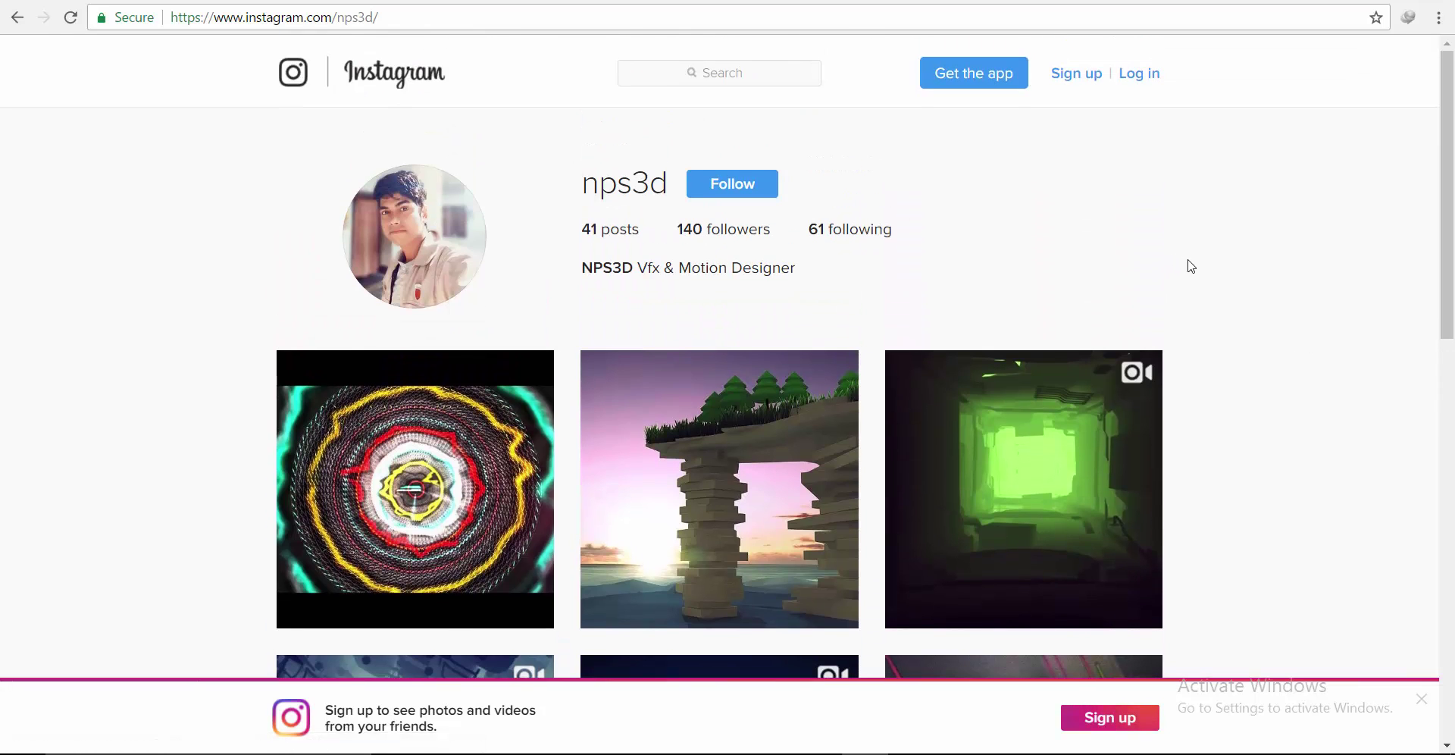
{"action": "scroll", "coordinate": [1183, 261], "scroll_direction": "down", "scroll_amount": 3}
{"action": "right_click", "coordinate": [997, 126]}
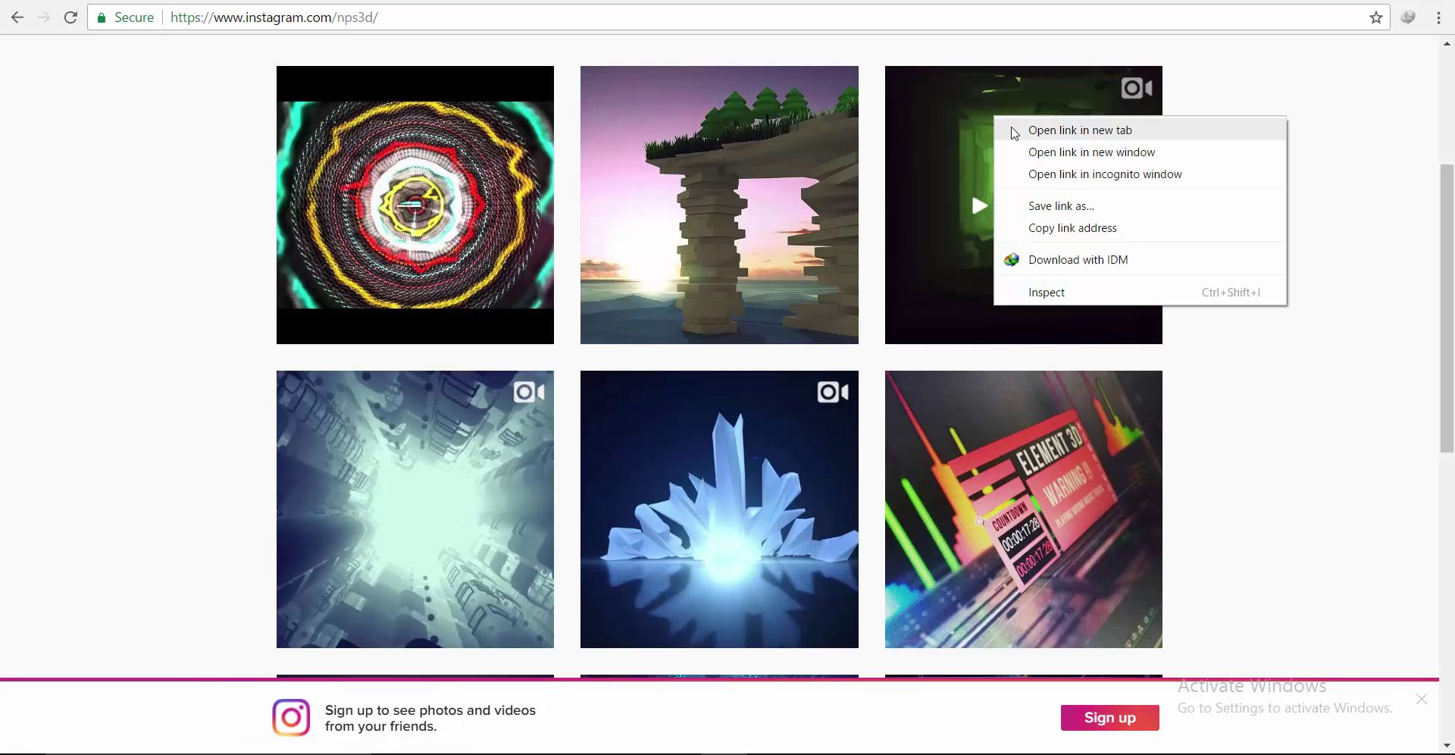
{"action": "left_click", "coordinate": [1031, 130]}
{"action": "right_click", "coordinate": [382, 428]}
{"action": "left_click", "coordinate": [413, 437]}
{"action": "scroll", "coordinate": [274, 409], "scroll_direction": "down", "scroll_amount": 8}
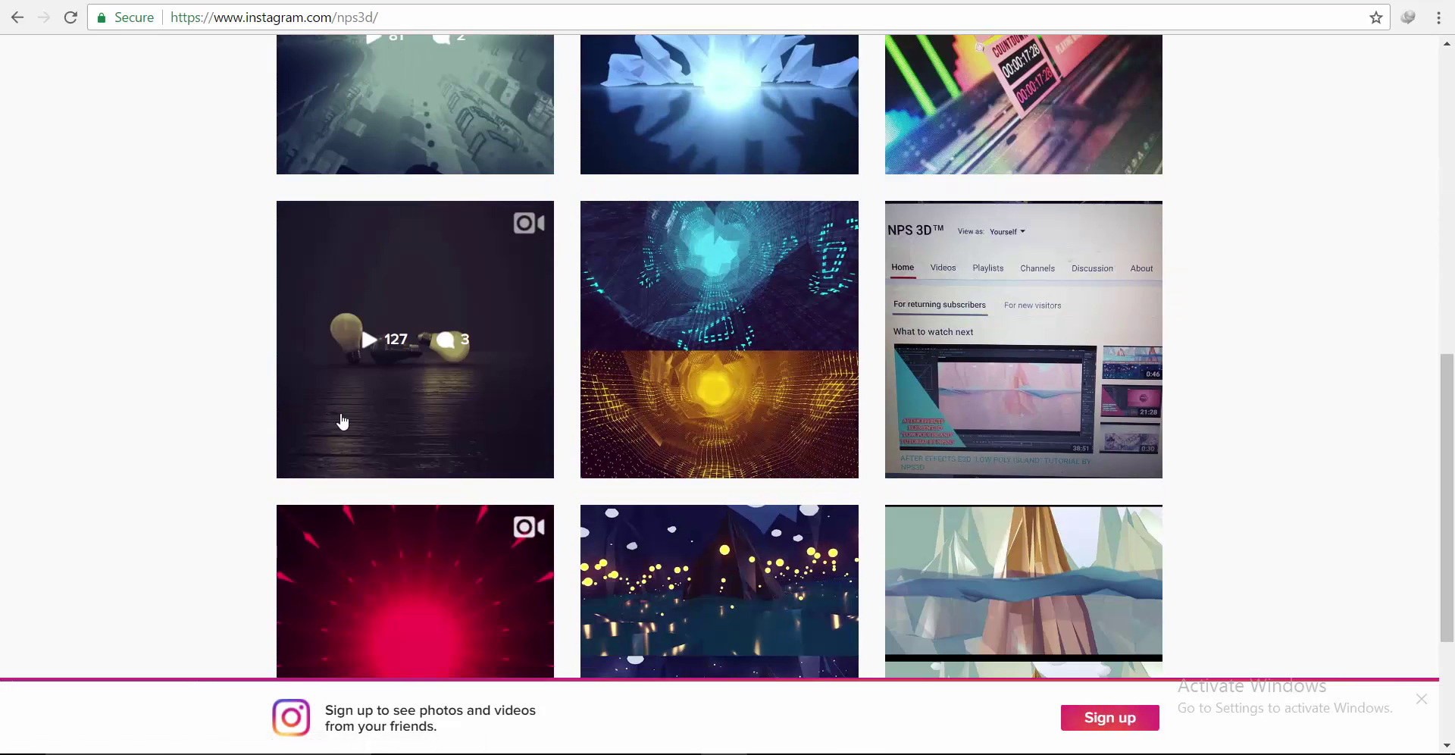
{"action": "right_click", "coordinate": [354, 371]}
{"action": "left_click", "coordinate": [425, 379]}
- Play the green tunnel video and the red light burst video in their tabs
{"action": "key", "text": "ctrl+Tab"}
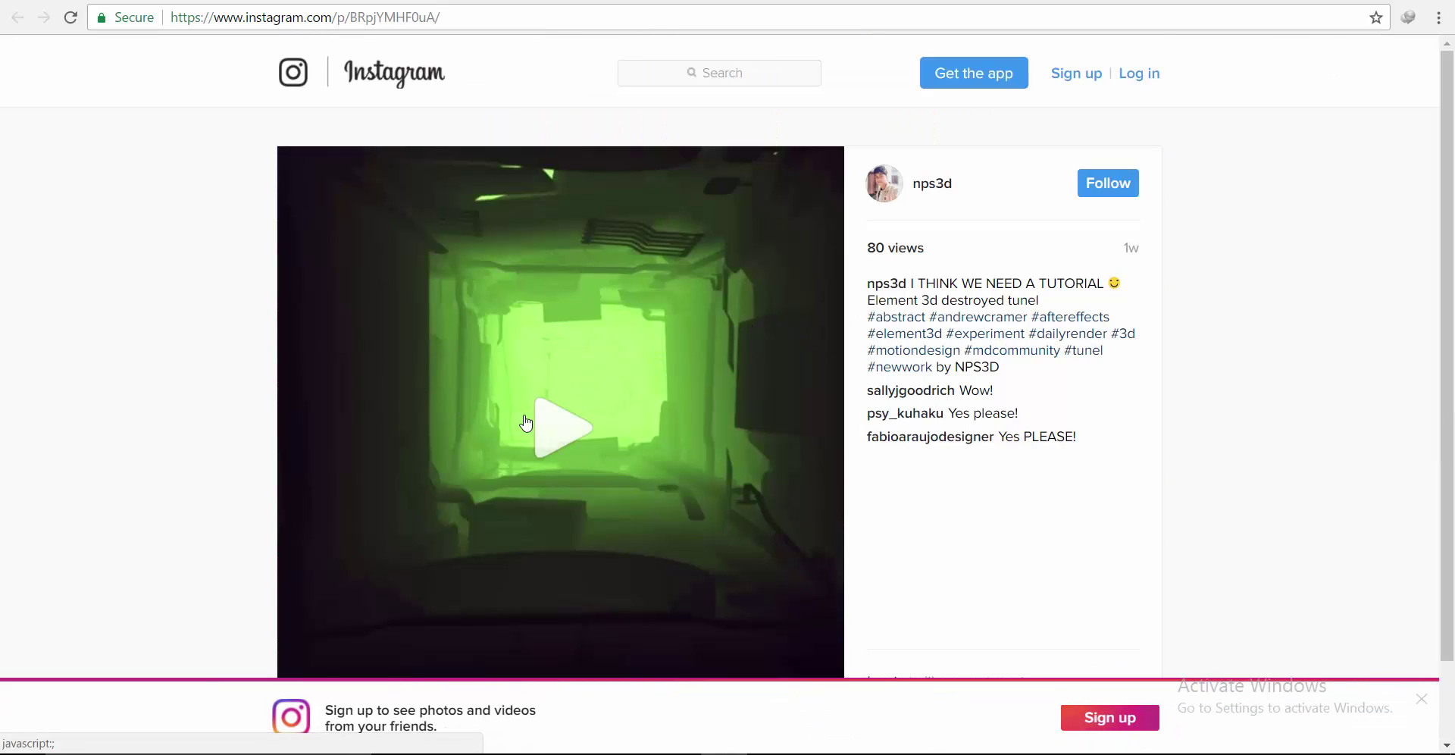
{"action": "left_click", "coordinate": [578, 424]}
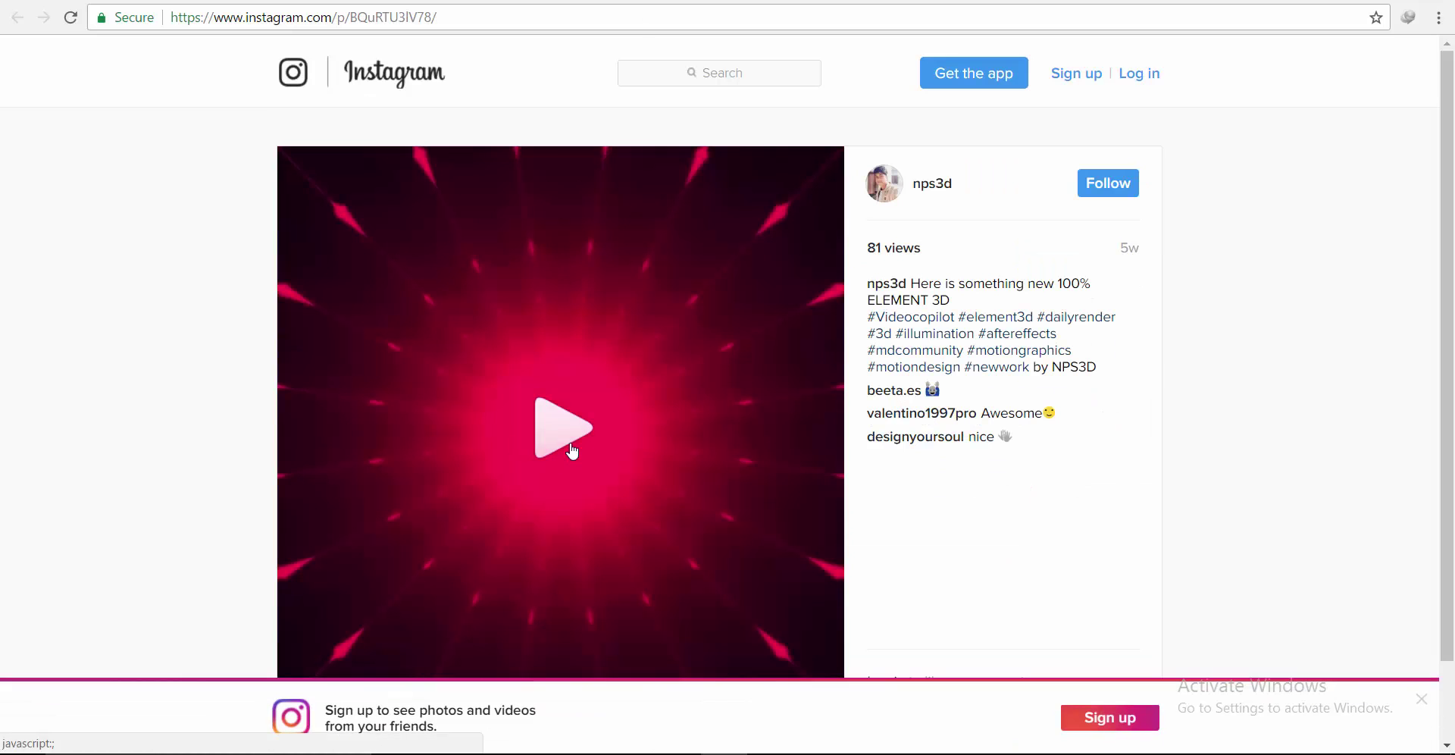
{"action": "left_click", "coordinate": [570, 448]}
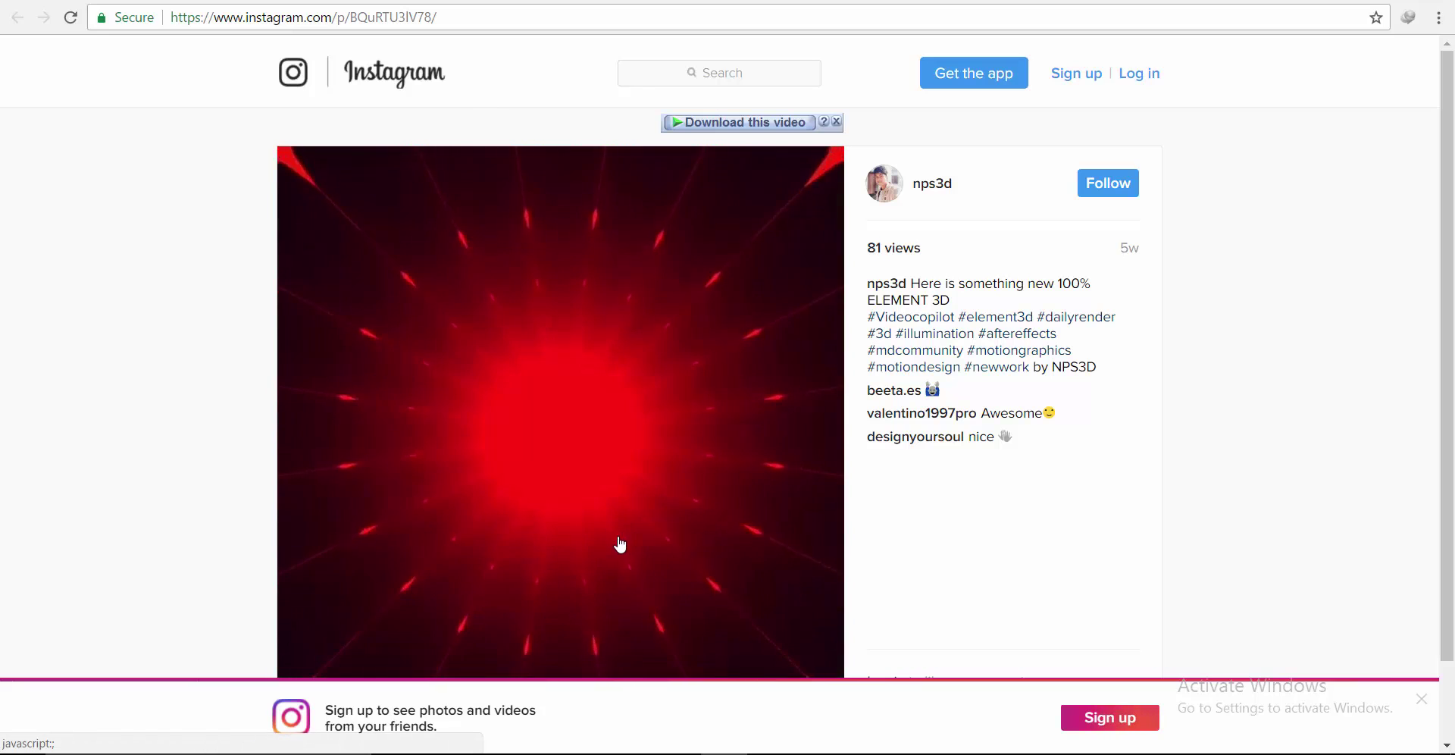
{"action": "scroll", "coordinate": [620, 545], "scroll_direction": "down", "scroll_amount": 1}
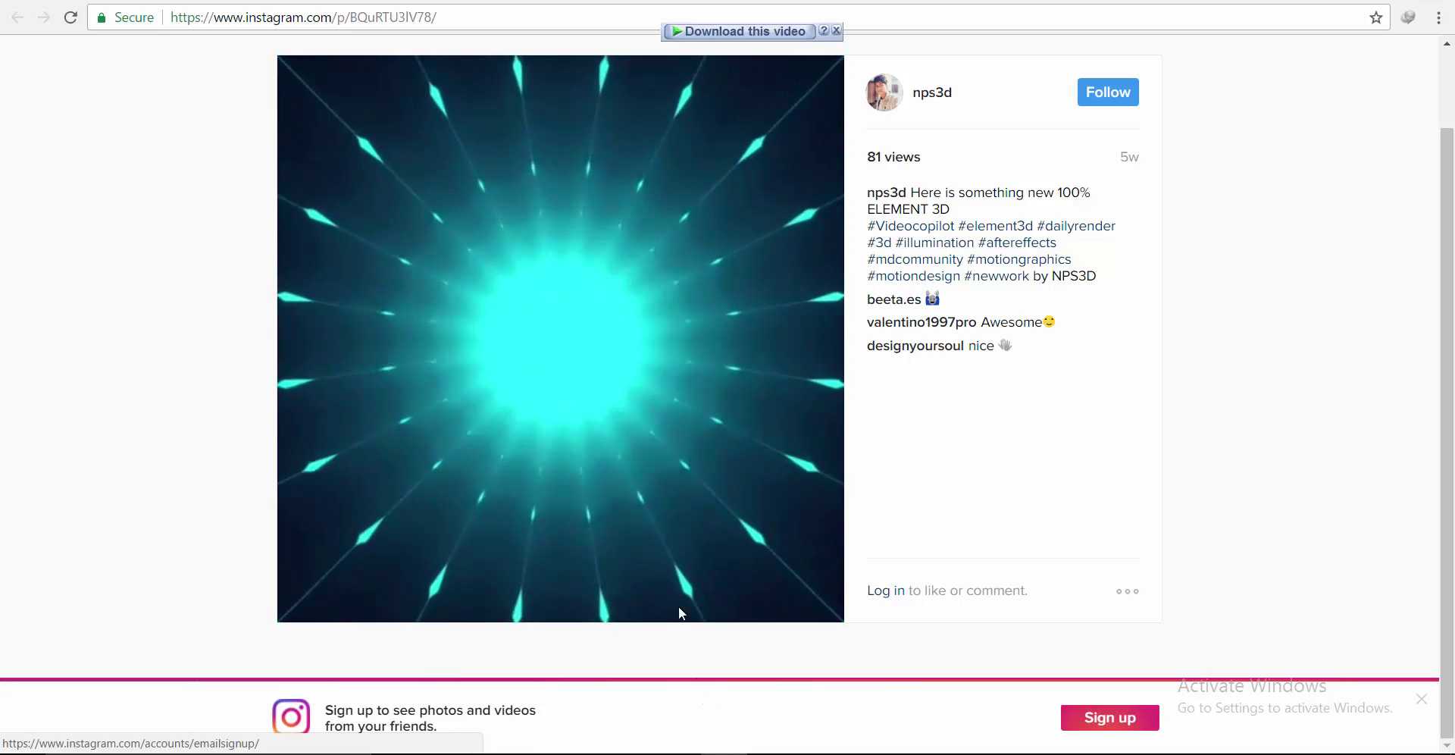
- Go to the NPS 3D YouTube channel and open its list of videos
{"action": "key", "text": "ctrl+t"}
{"action": "left_click", "coordinate": [162, 55]}
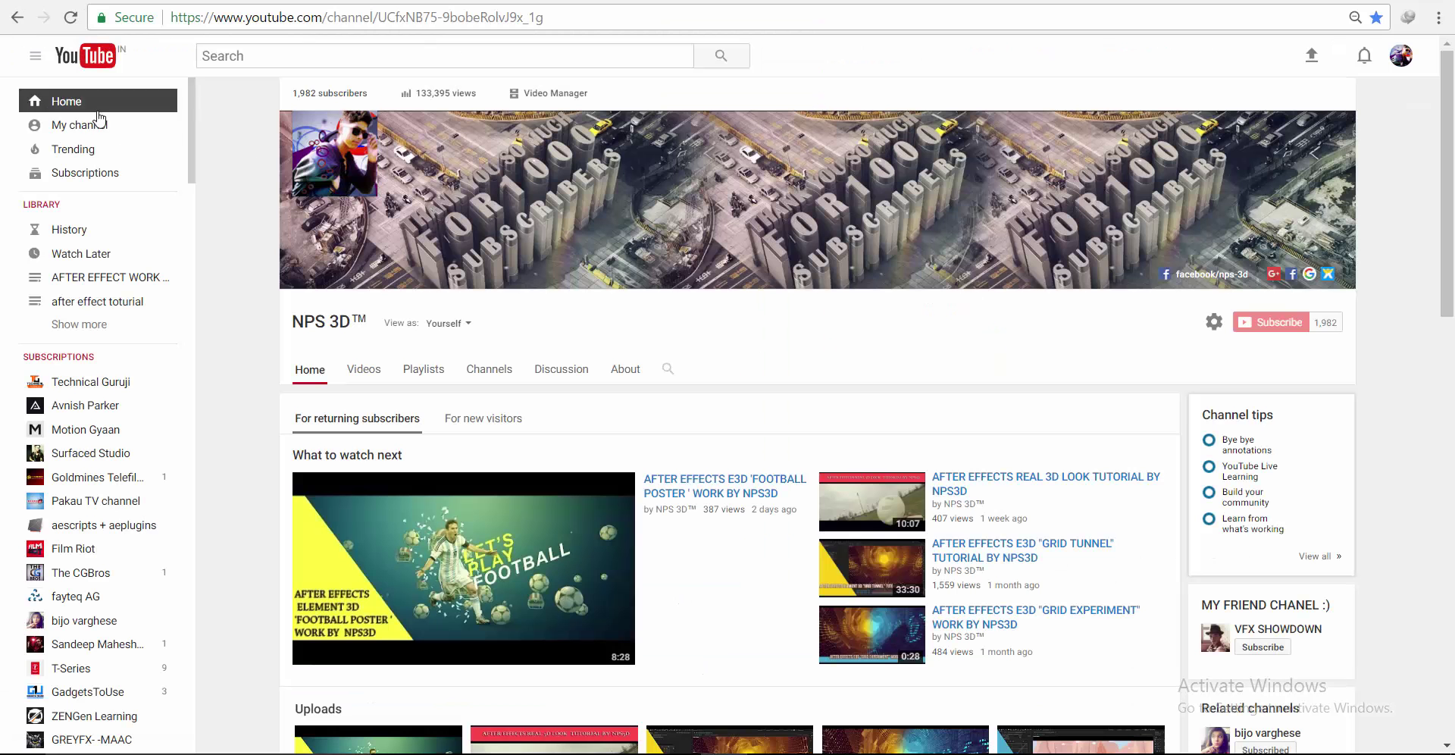
{"action": "scroll", "coordinate": [241, 193], "scroll_direction": "down", "scroll_amount": 1}
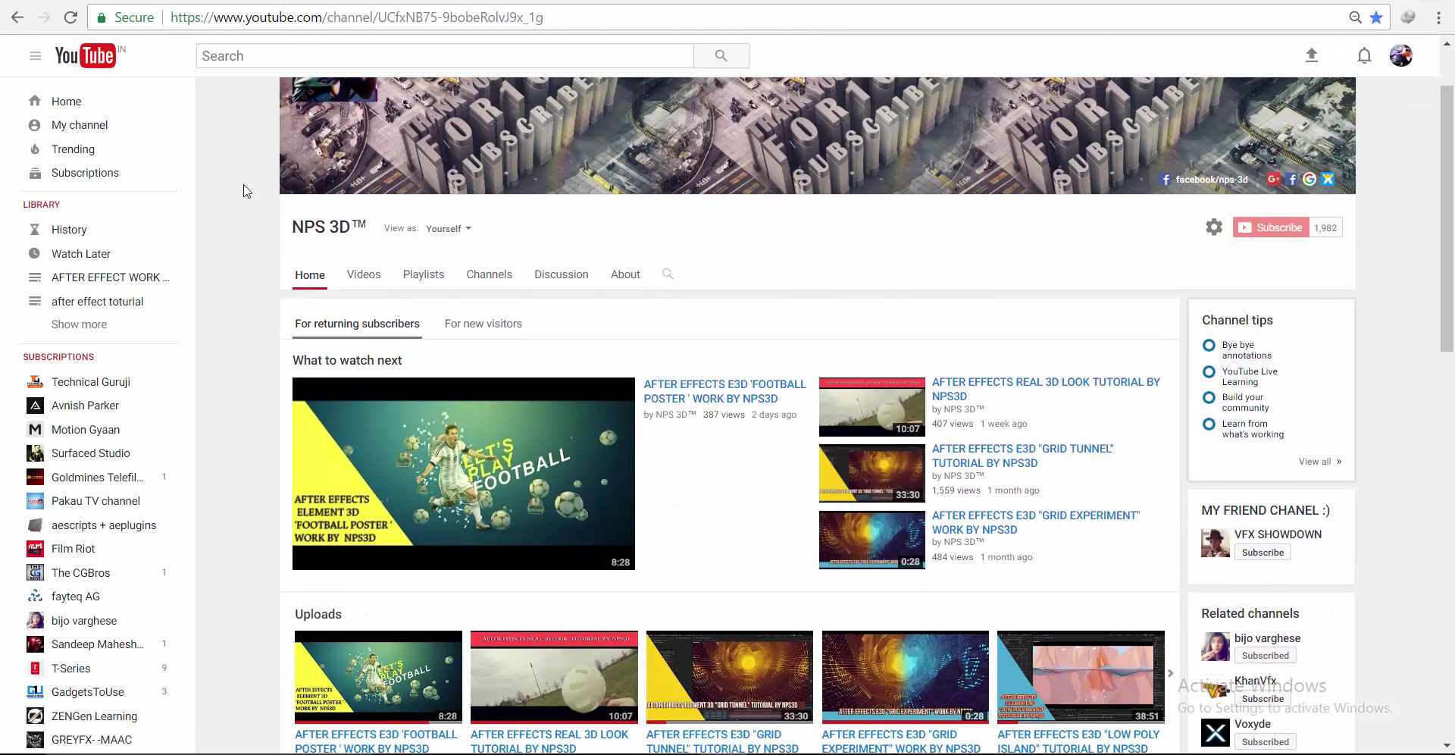
{"action": "left_click", "coordinate": [371, 291]}
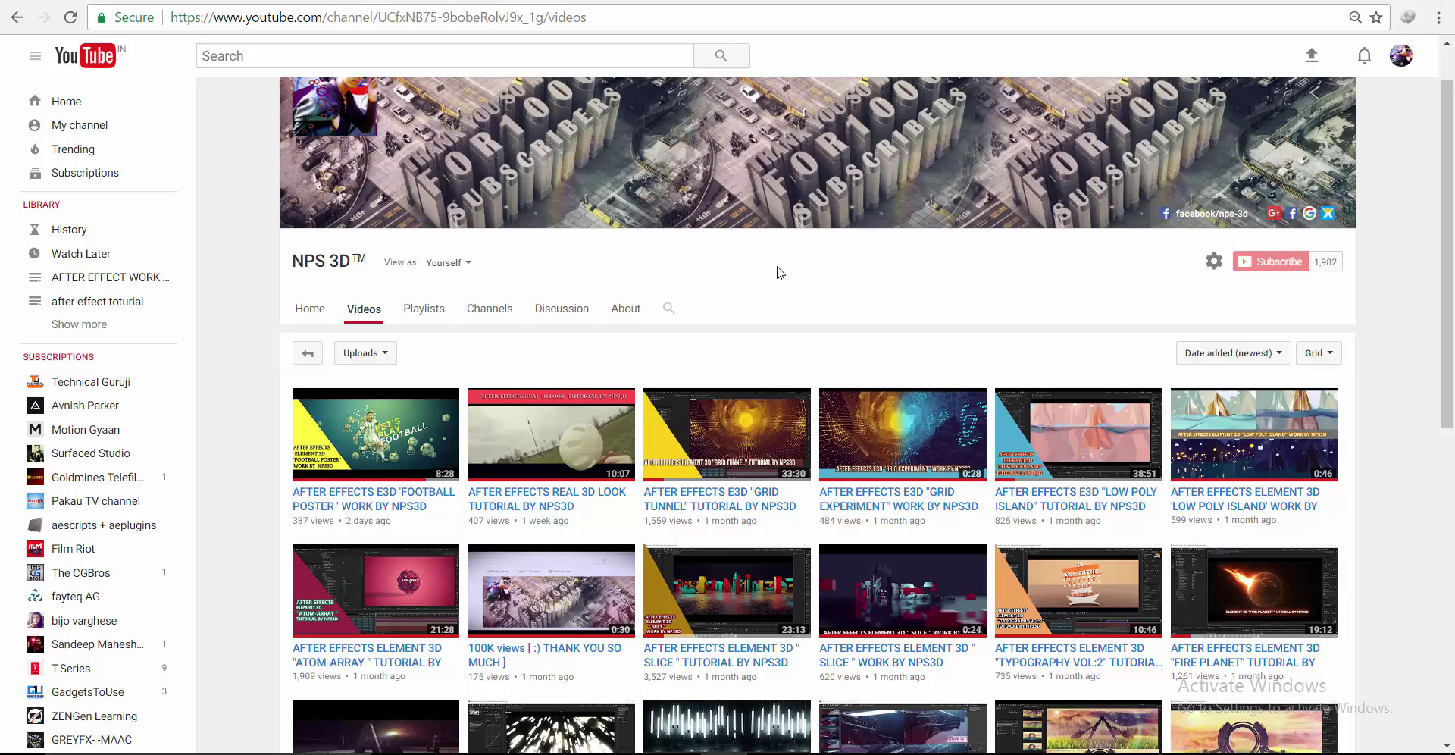
- Look through the channel's uploaded tutorials, loading more videos twice to reach the older ones
{"action": "scroll", "coordinate": [779, 271], "scroll_direction": "down", "scroll_amount": 2}
{"action": "scroll", "coordinate": [739, 319], "scroll_direction": "down", "scroll_amount": 6}
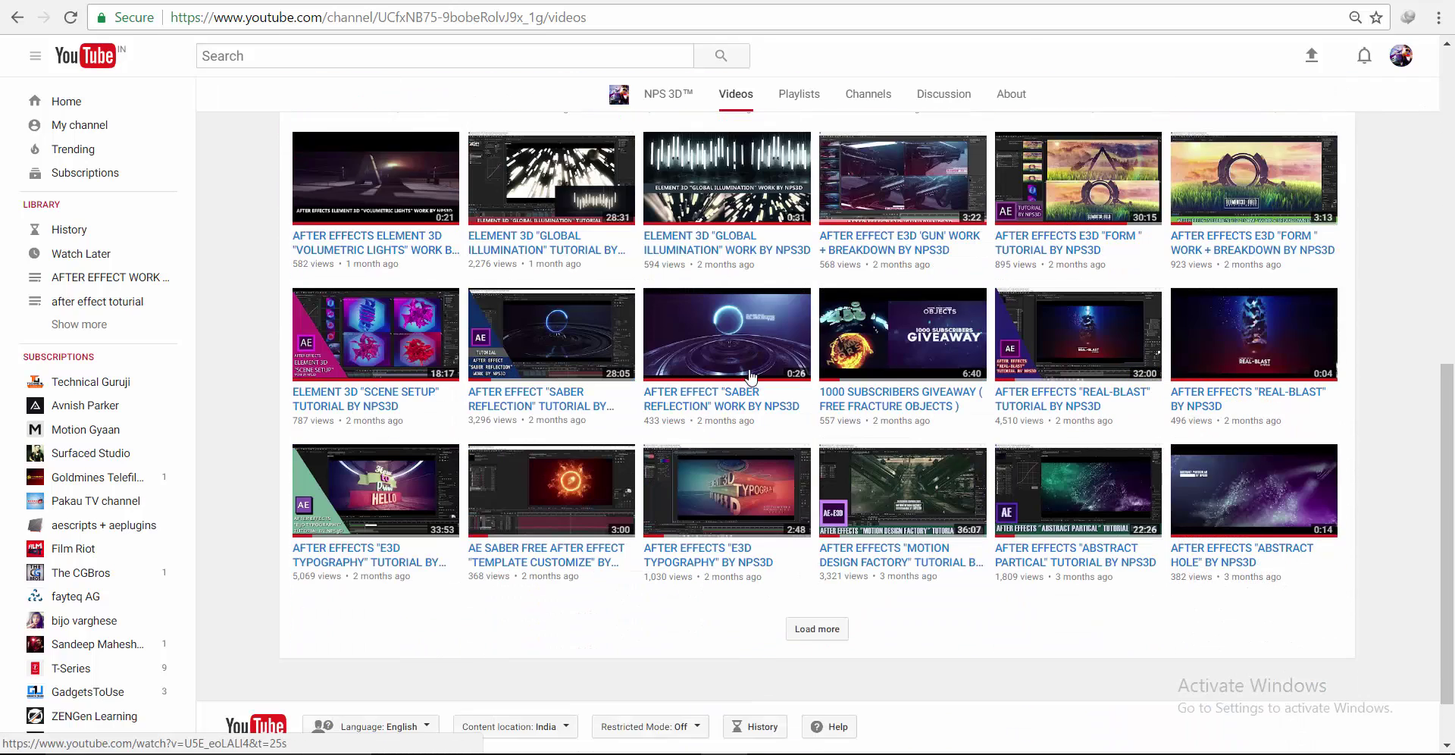
{"action": "left_click", "coordinate": [810, 561]}
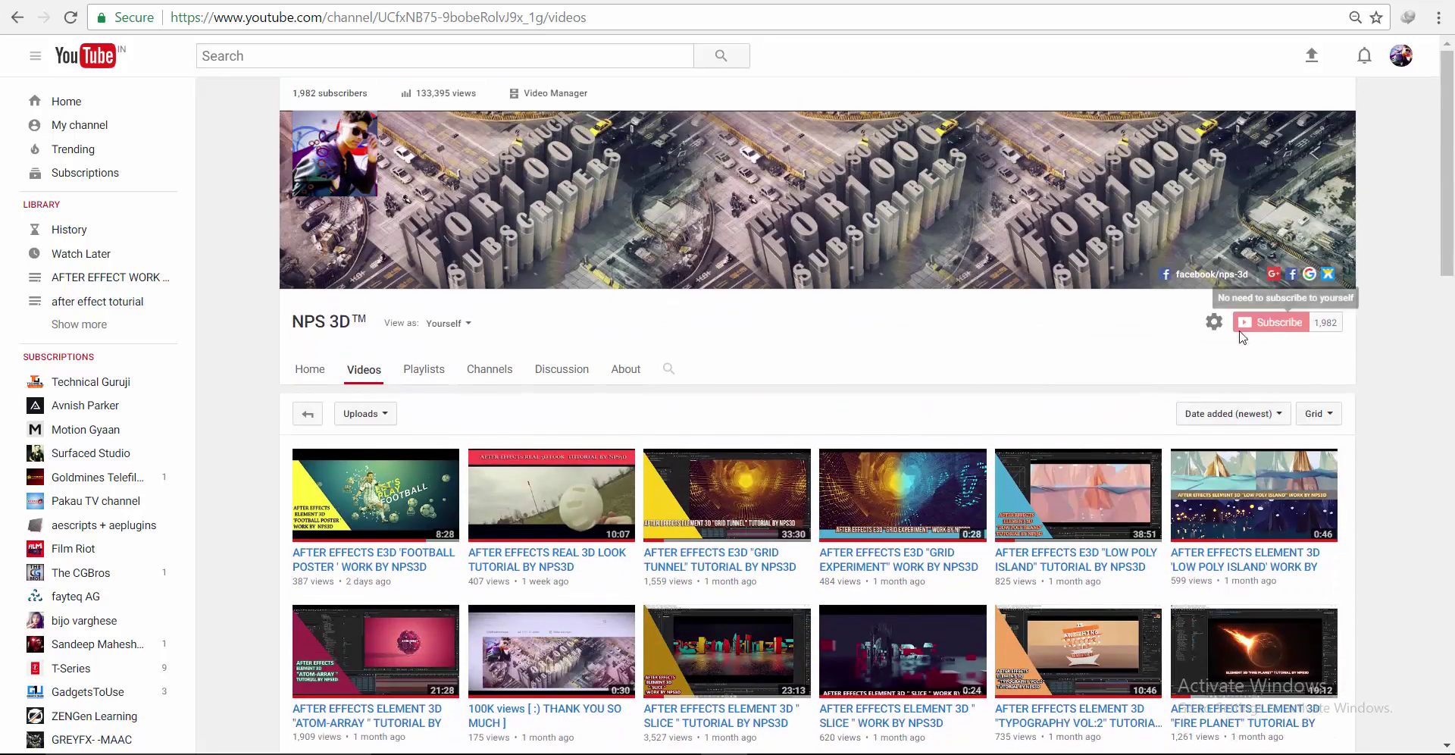
{"action": "scroll", "coordinate": [758, 313], "scroll_direction": "down", "scroll_amount": 6}
{"action": "scroll", "coordinate": [757, 310], "scroll_direction": "down", "scroll_amount": 13}
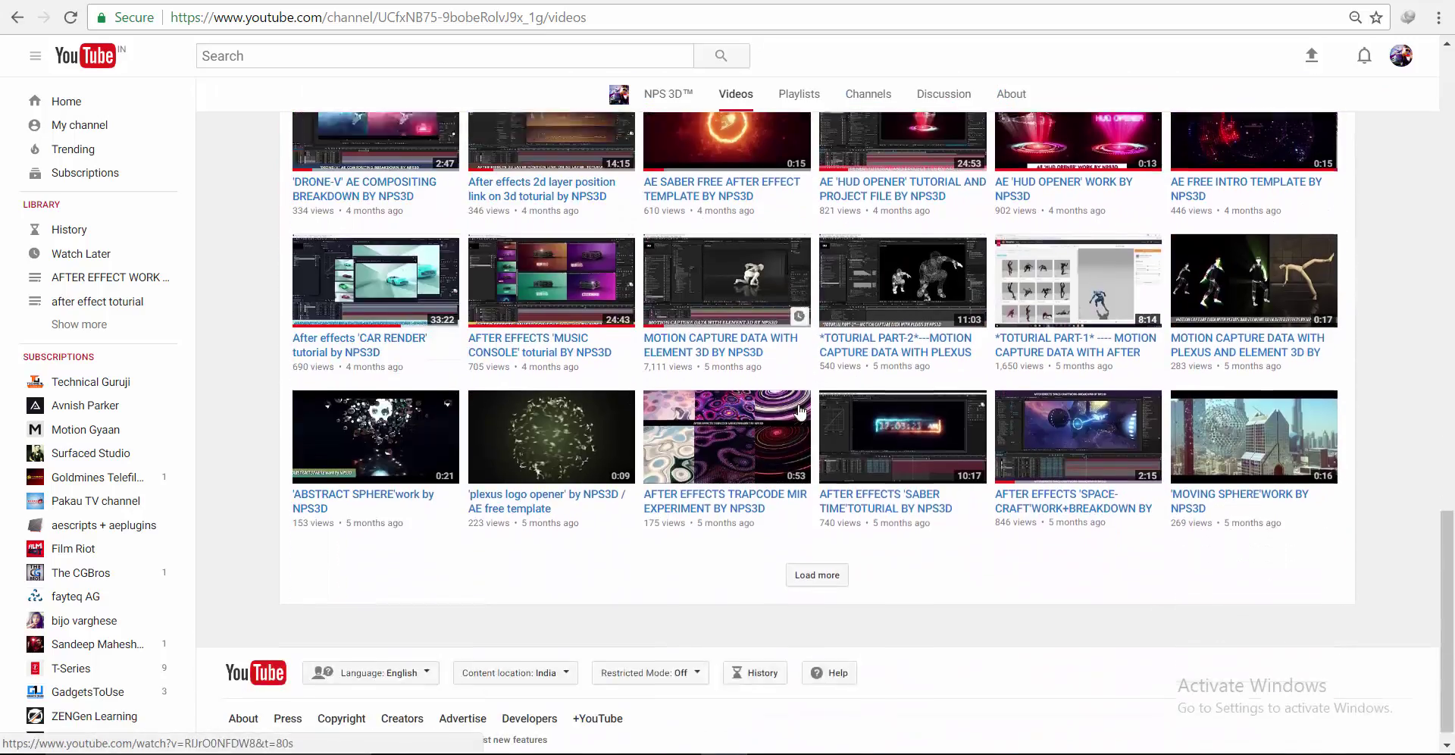
{"action": "left_click", "coordinate": [832, 561]}
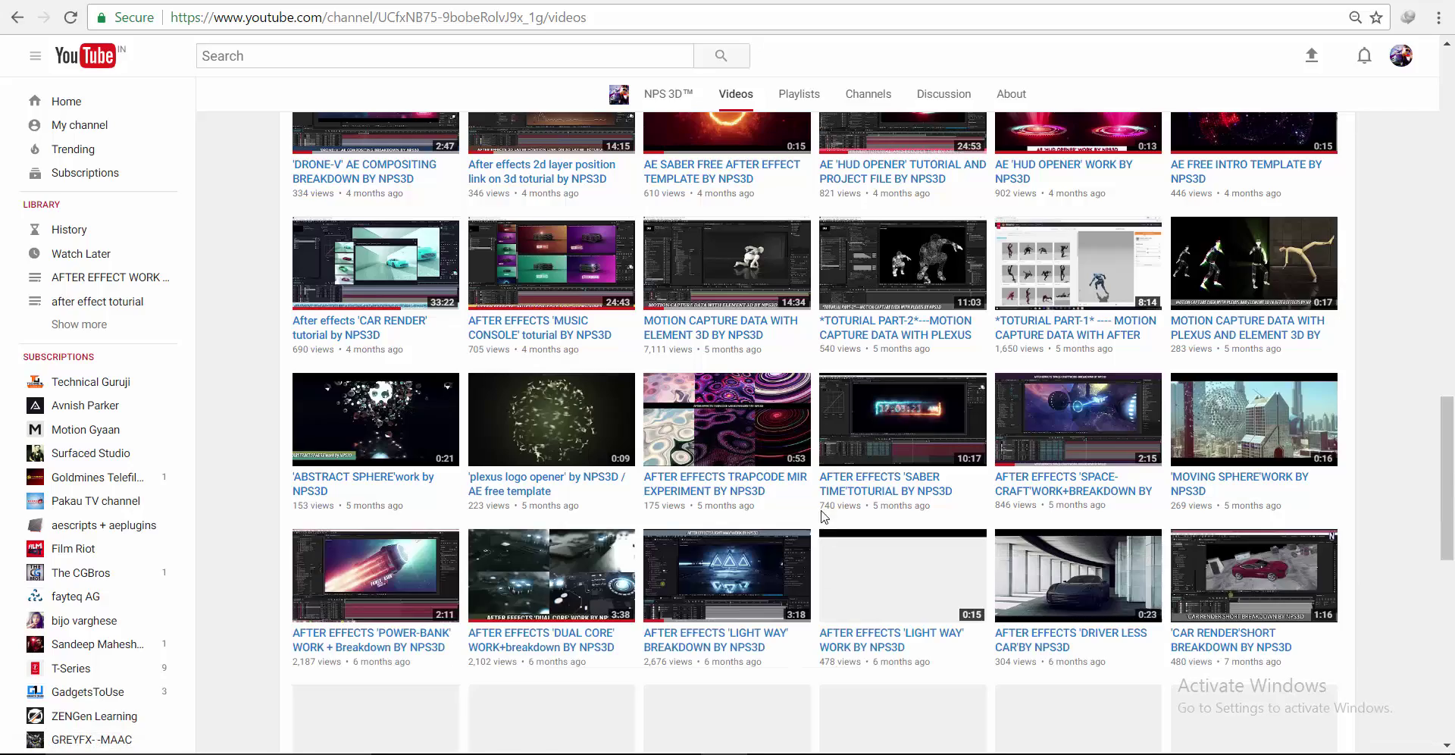
{"action": "scroll", "coordinate": [807, 455], "scroll_direction": "down", "scroll_amount": 6}
{"action": "scroll", "coordinate": [811, 455], "scroll_direction": "up", "scroll_amount": 10}
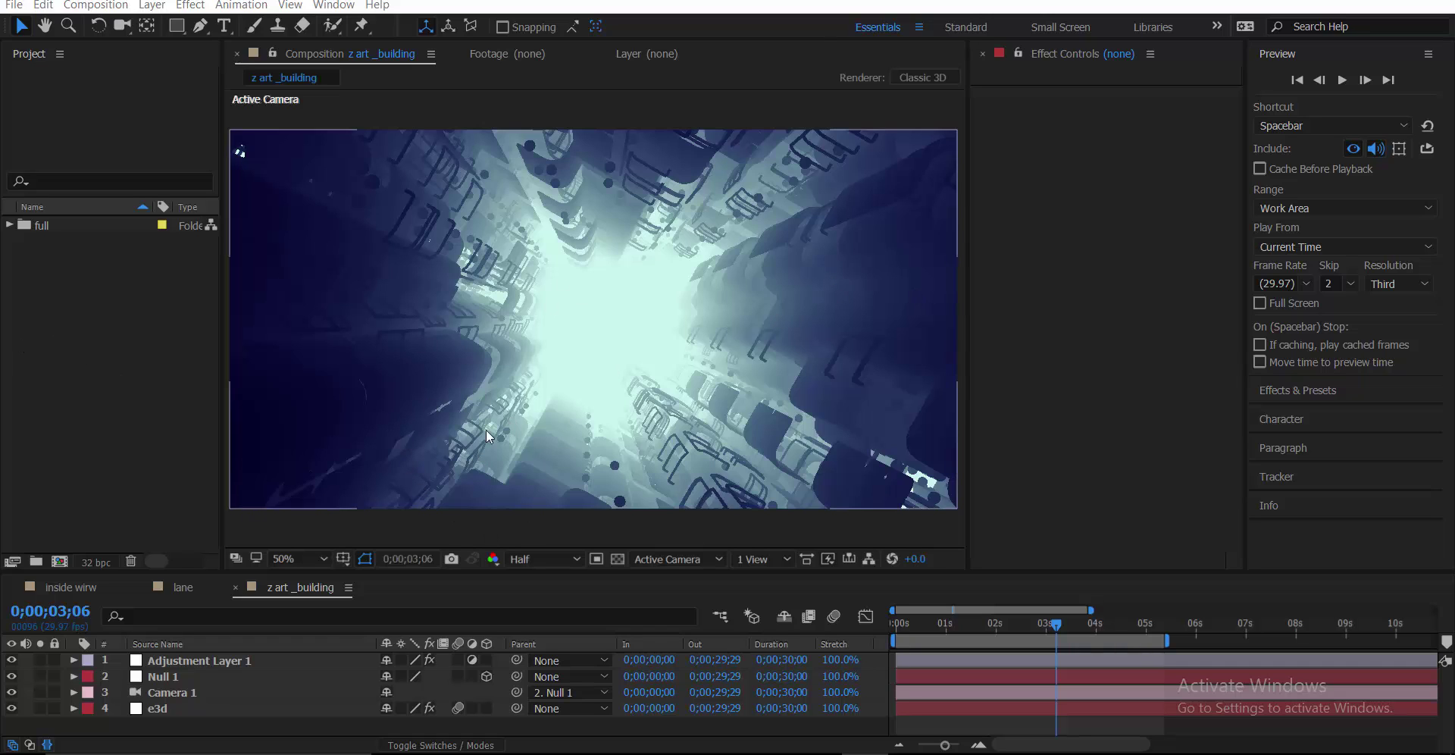
- Switch to After Effects, show the e3d layer's effects in the z art _building composition and scrub to 0;00;00;13
{"action": "left_click", "coordinate": [178, 706]}
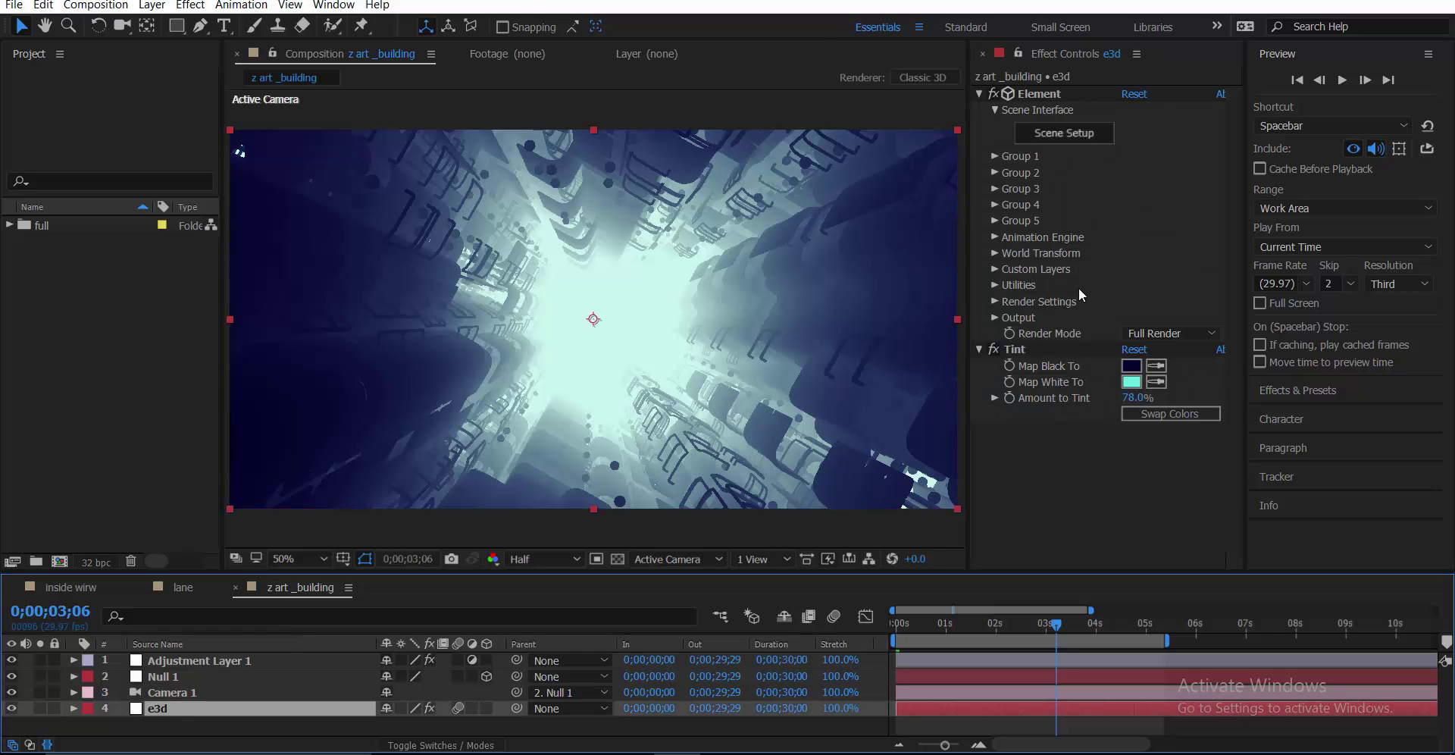
{"action": "left_click", "coordinate": [941, 624]}
{"action": "left_click_drag", "start_coordinate": [943, 631], "coordinate": [918, 630]}
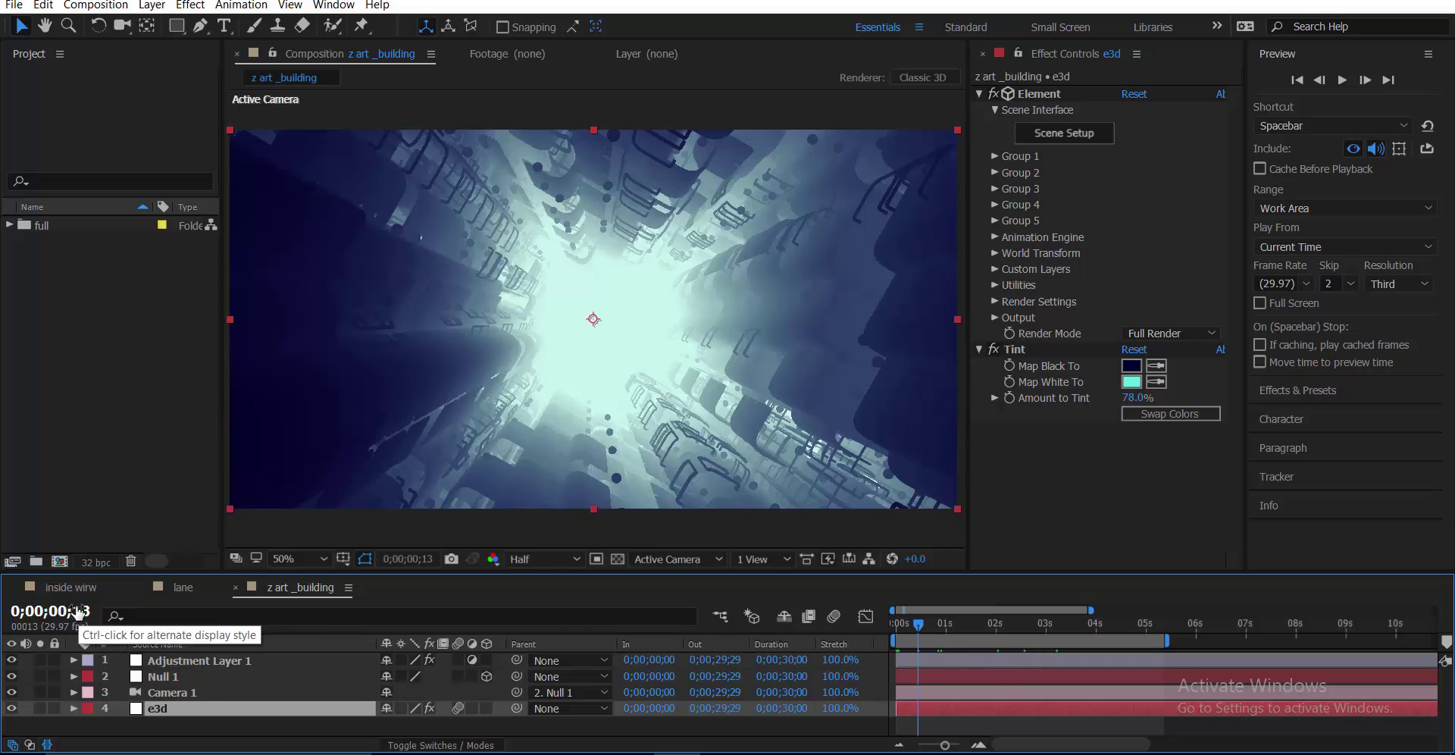
- Open the lane composition, preview it from the first frame and stop at 0;00;03;22
{"action": "left_click", "coordinate": [183, 588]}
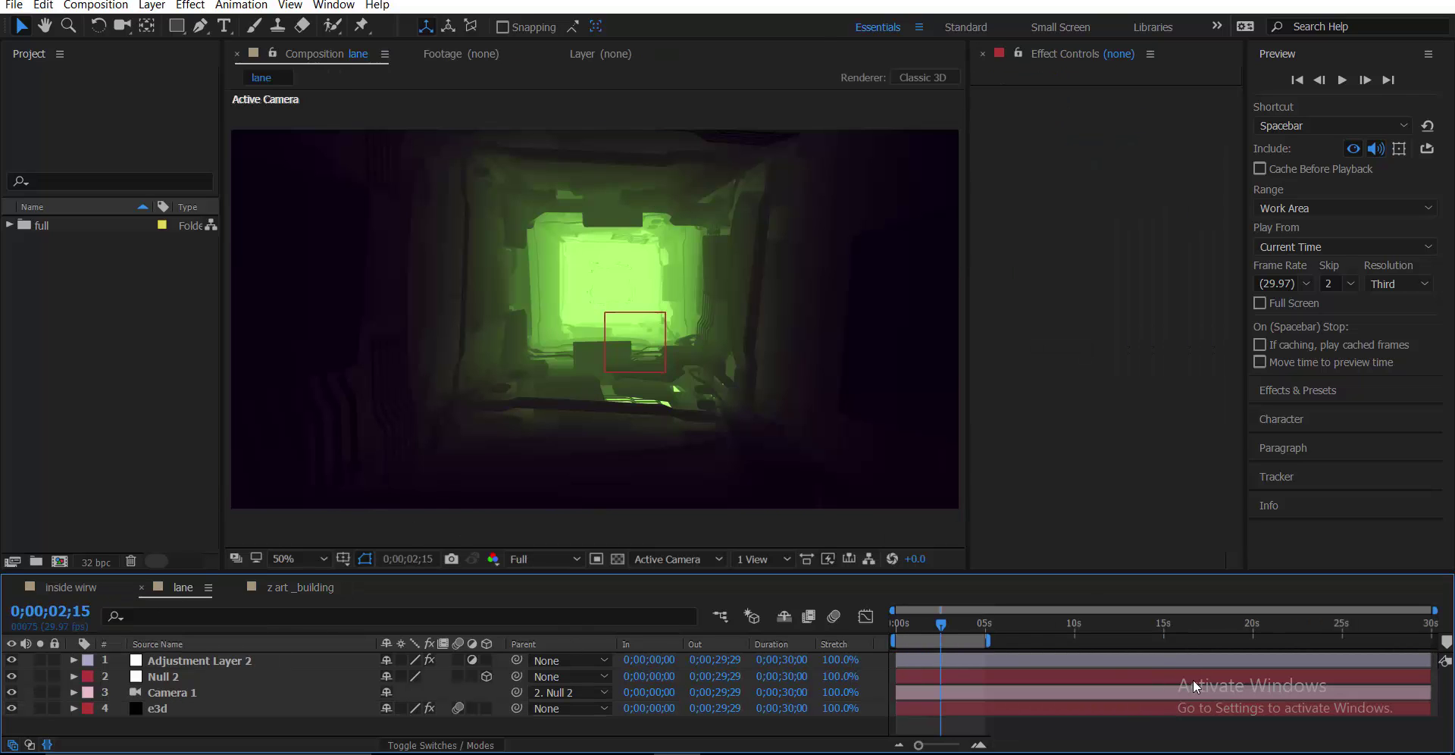
{"action": "left_click_drag", "start_coordinate": [917, 623], "coordinate": [896, 623]}
{"action": "key", "text": "space"}
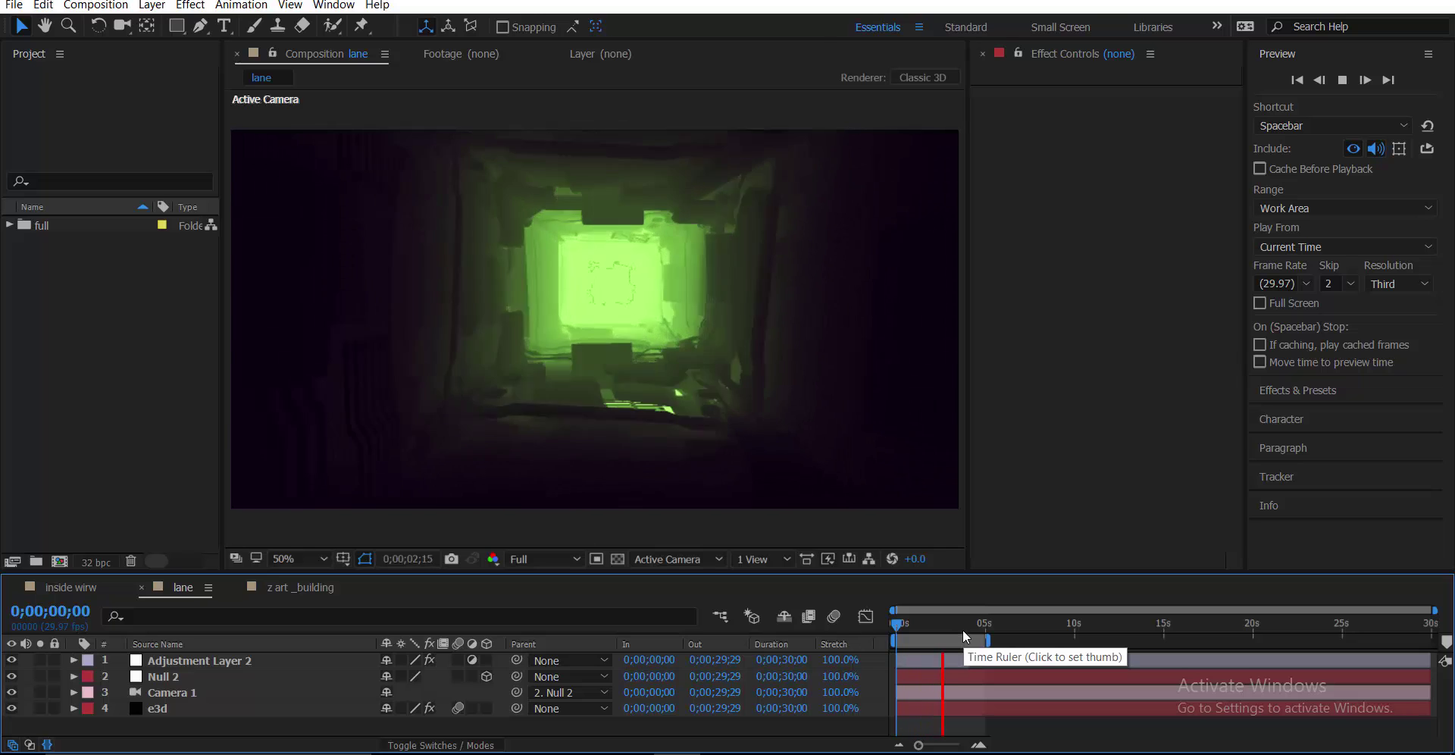
{"action": "left_click", "coordinate": [962, 629]}
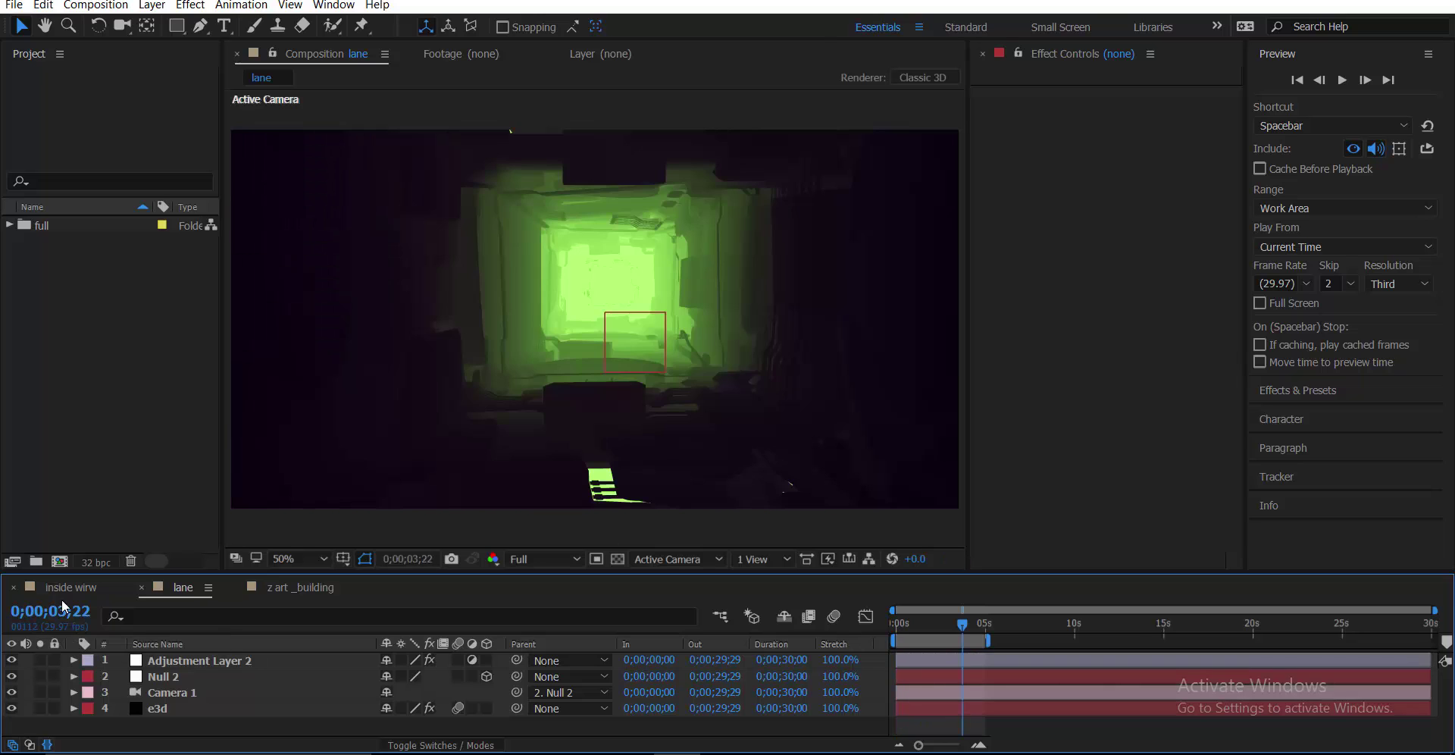
- Preview the inside wirw composition from the start and stop at 0;00;02;20
{"action": "left_click", "coordinate": [66, 588]}
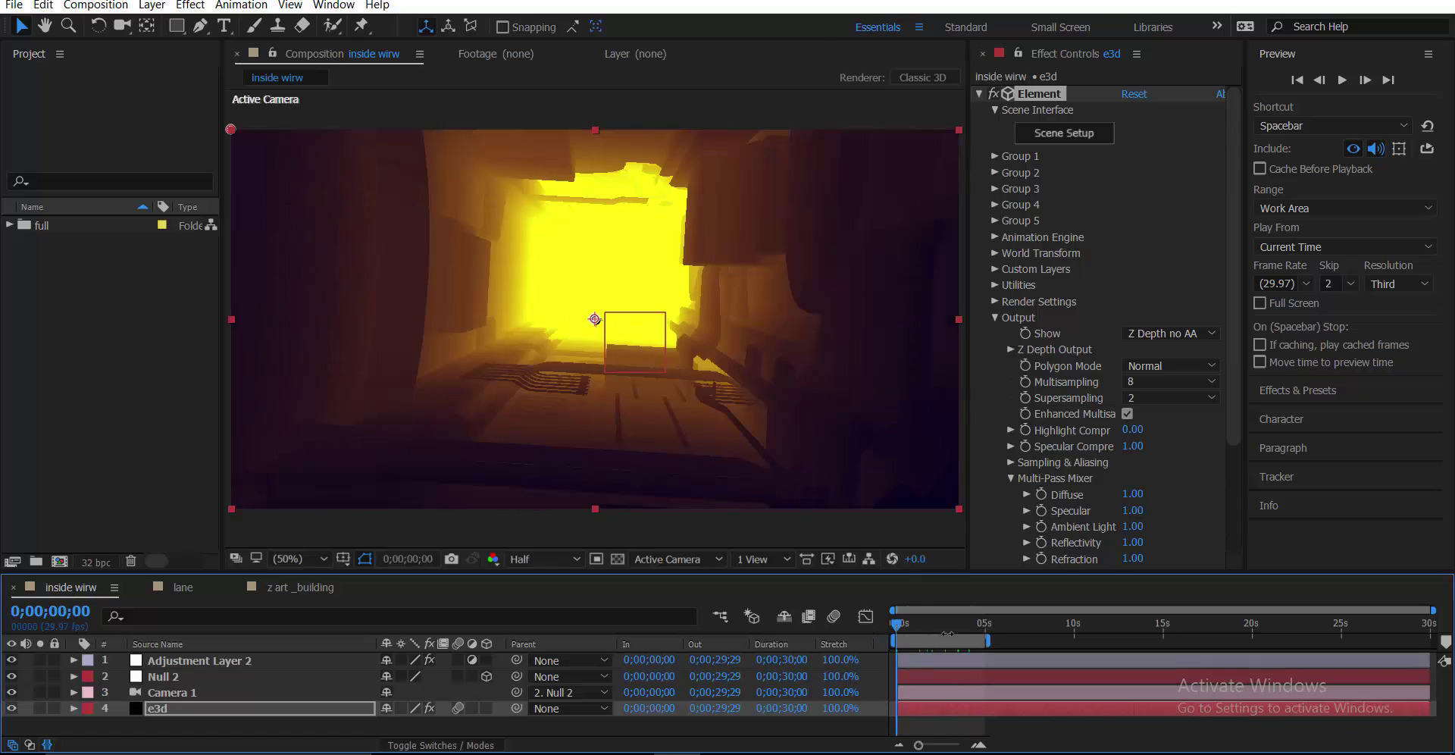
{"action": "key", "text": "space"}
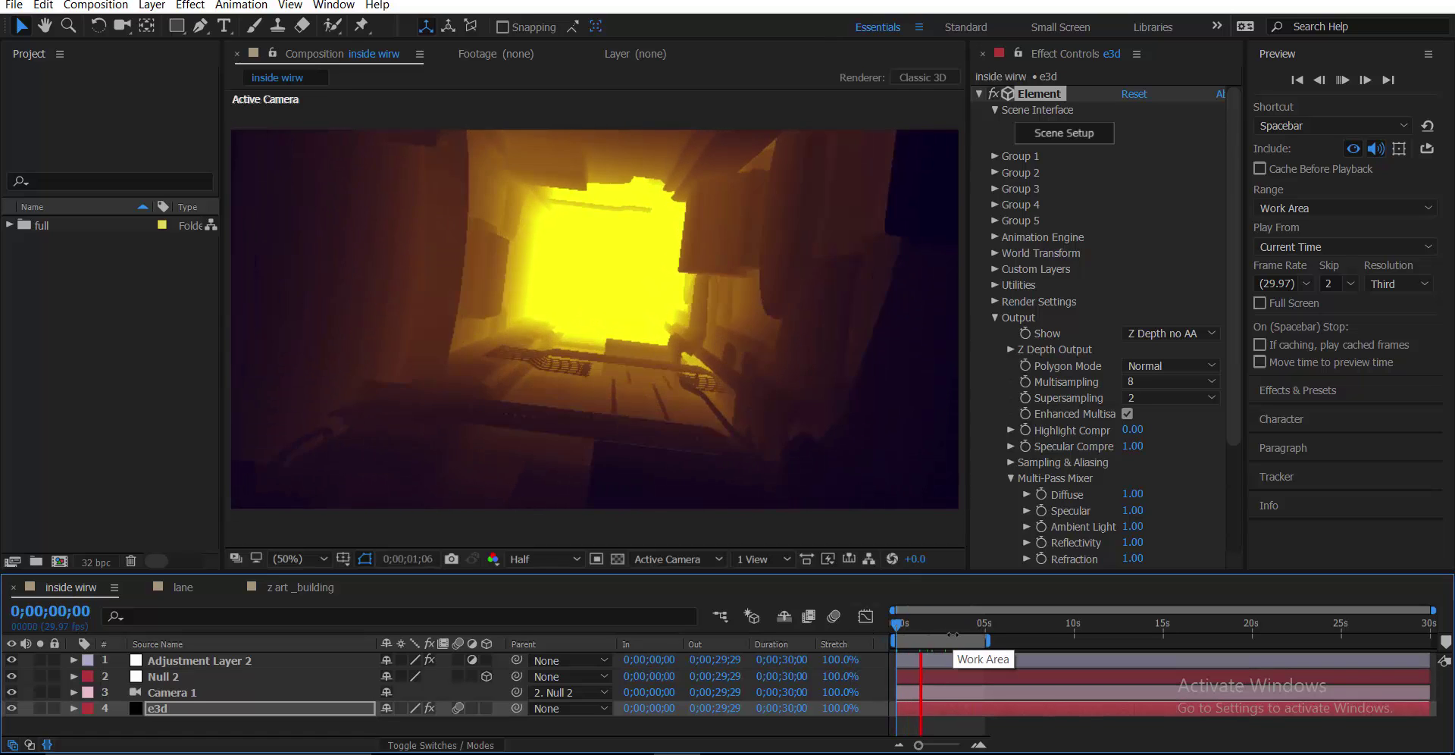
{"action": "left_click", "coordinate": [945, 626]}
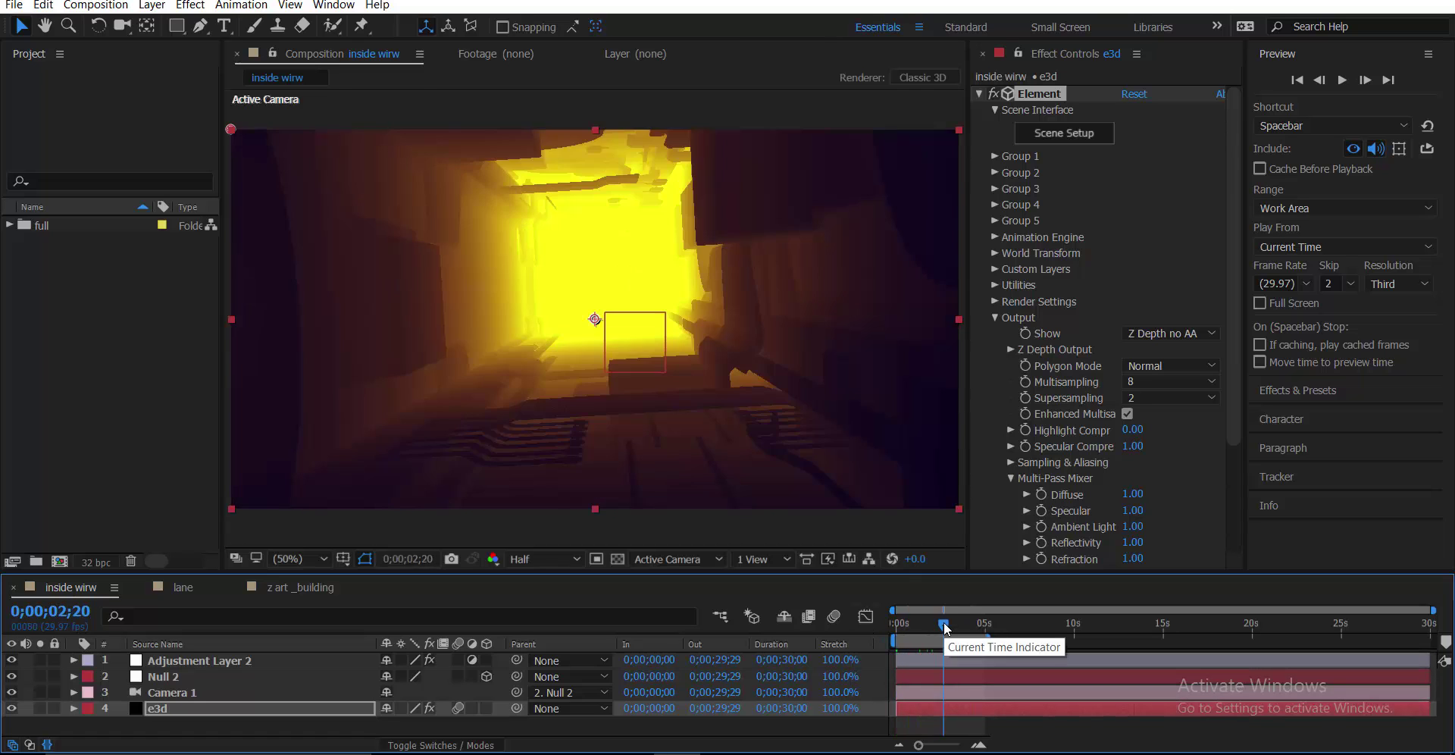
- Create a new composition named "z custom art" with a width of 1920 px and a height of 1000 px
{"action": "left_click", "coordinate": [60, 562]}
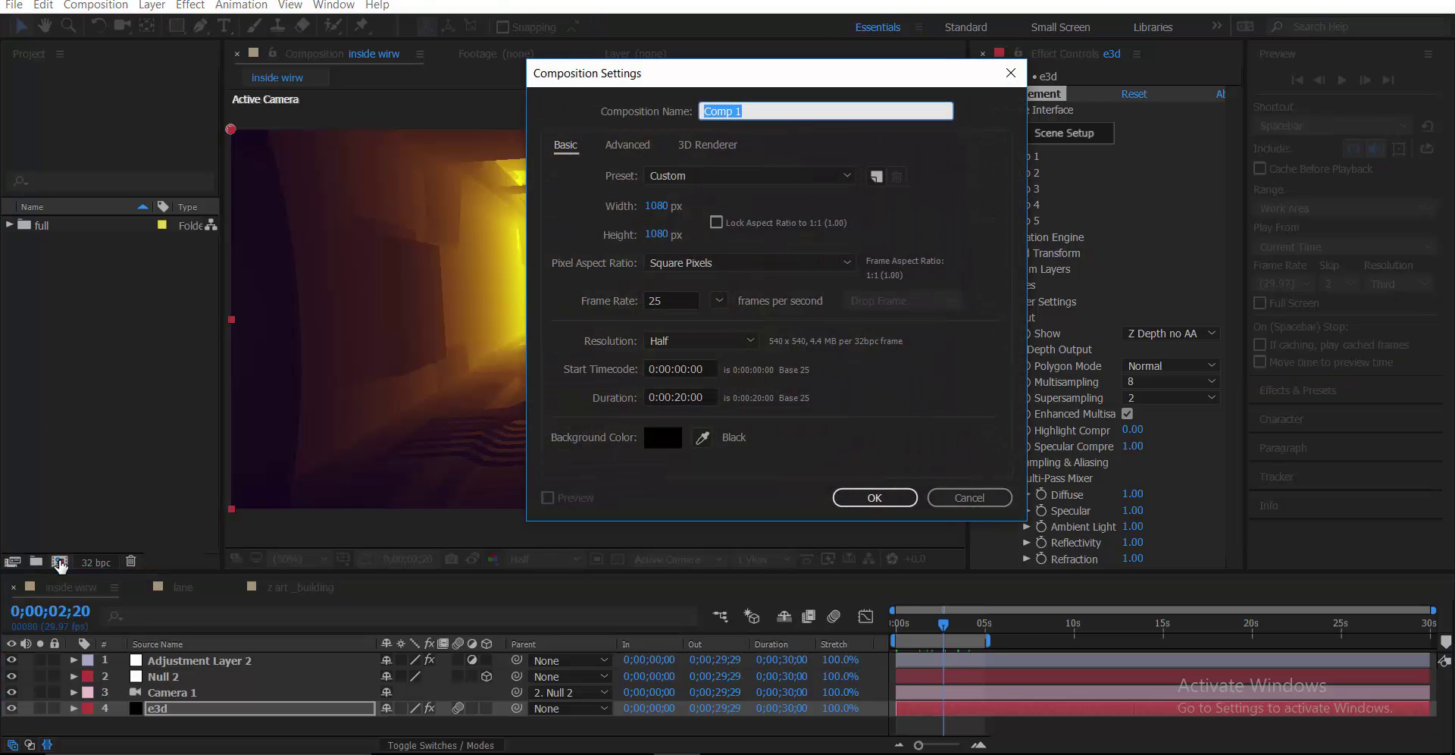
{"action": "left_click", "coordinate": [662, 206]}
{"action": "type", "text": "1920"}
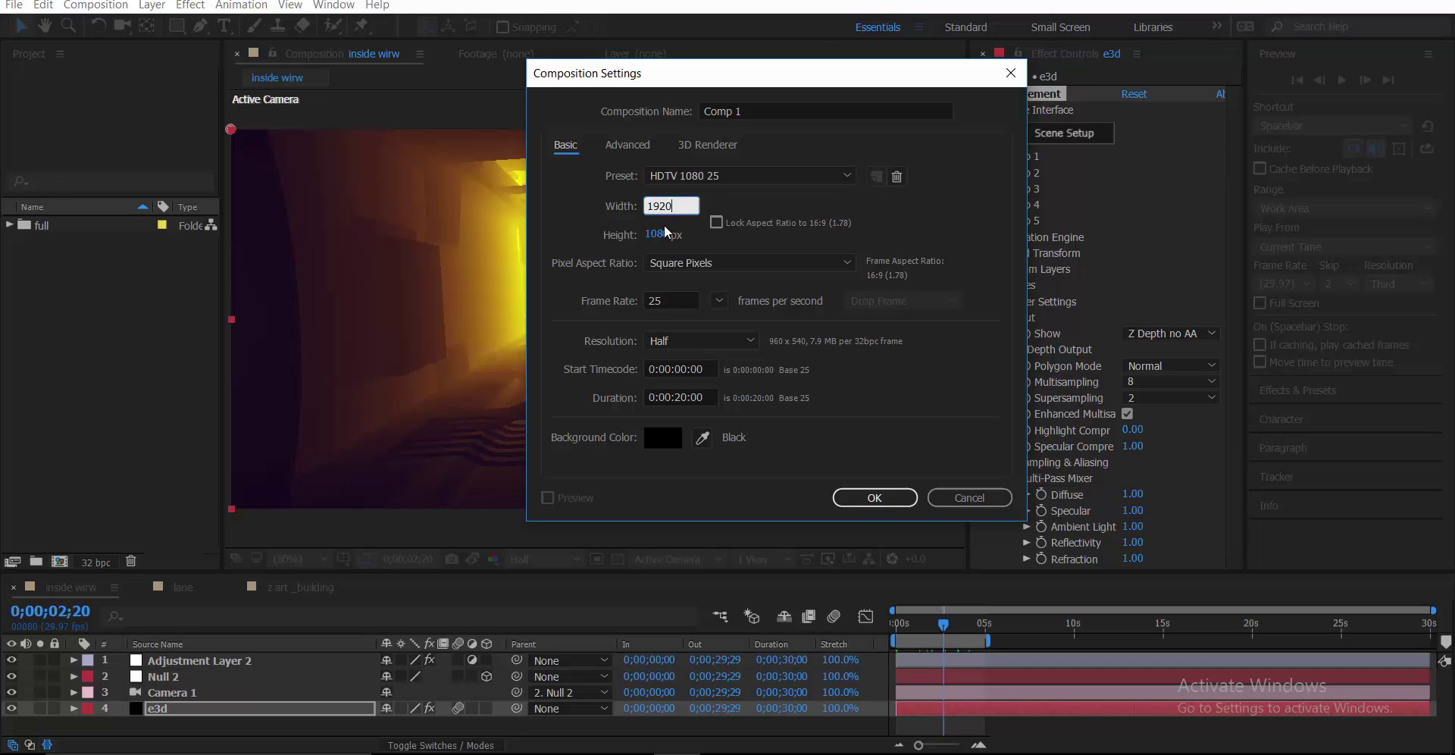
{"action": "left_click", "coordinate": [657, 233]}
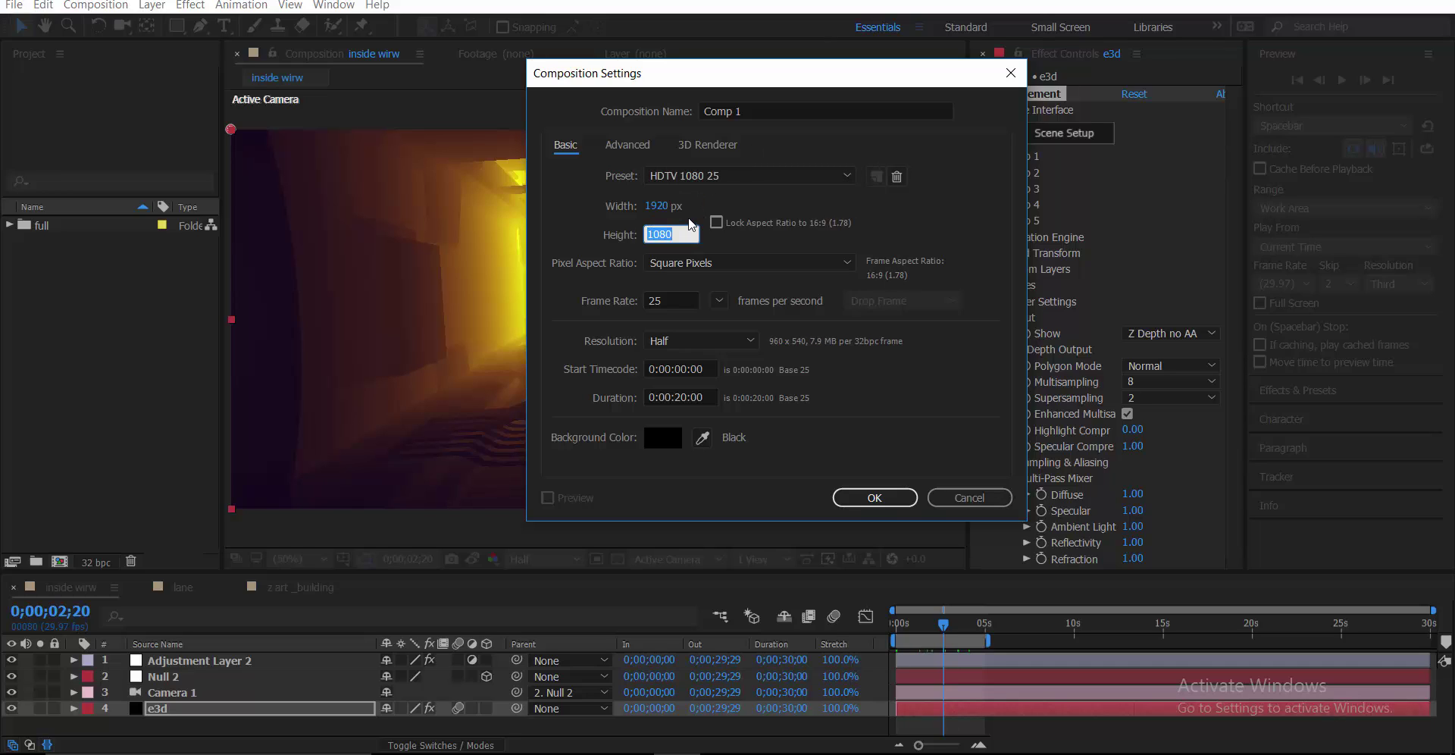
{"action": "type", "text": "100"}
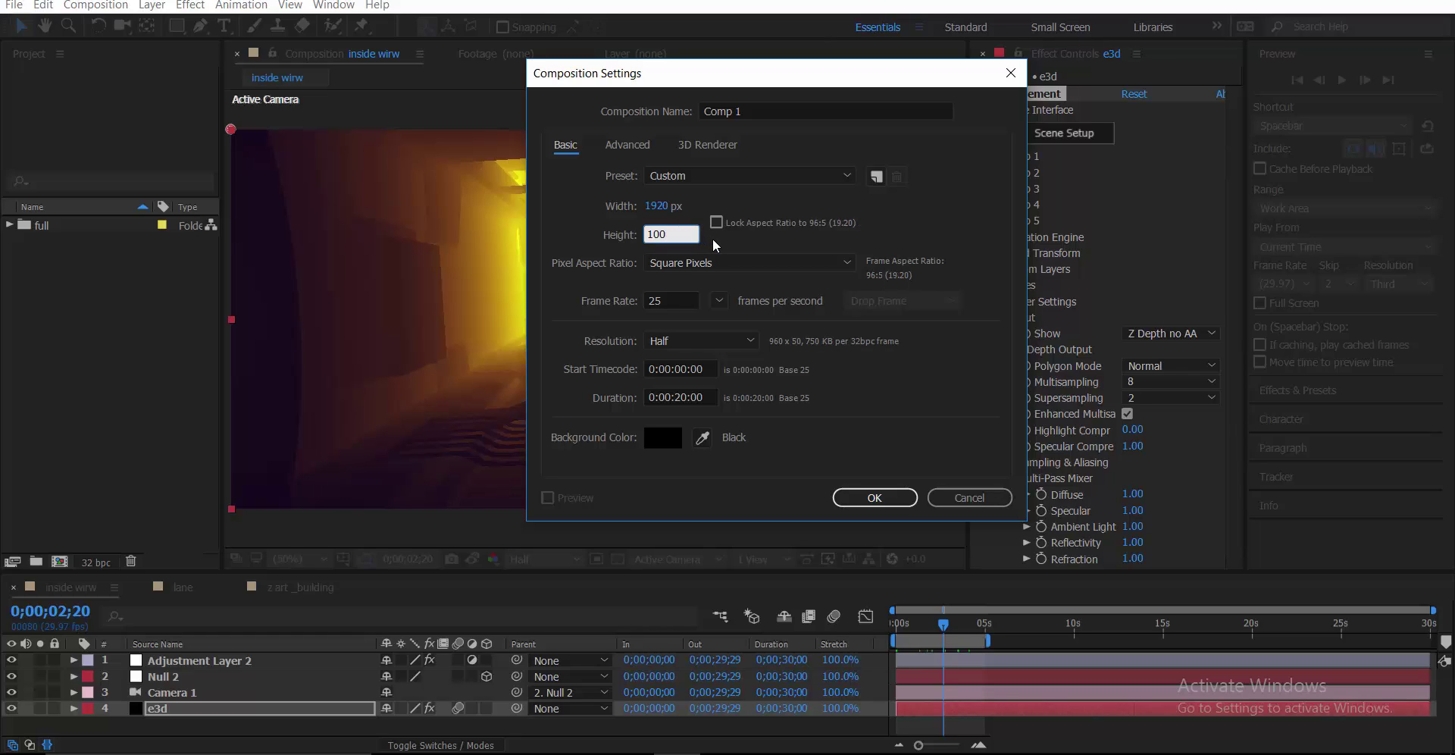
{"action": "type", "text": "0"}
{"action": "left_click", "coordinate": [780, 109]}
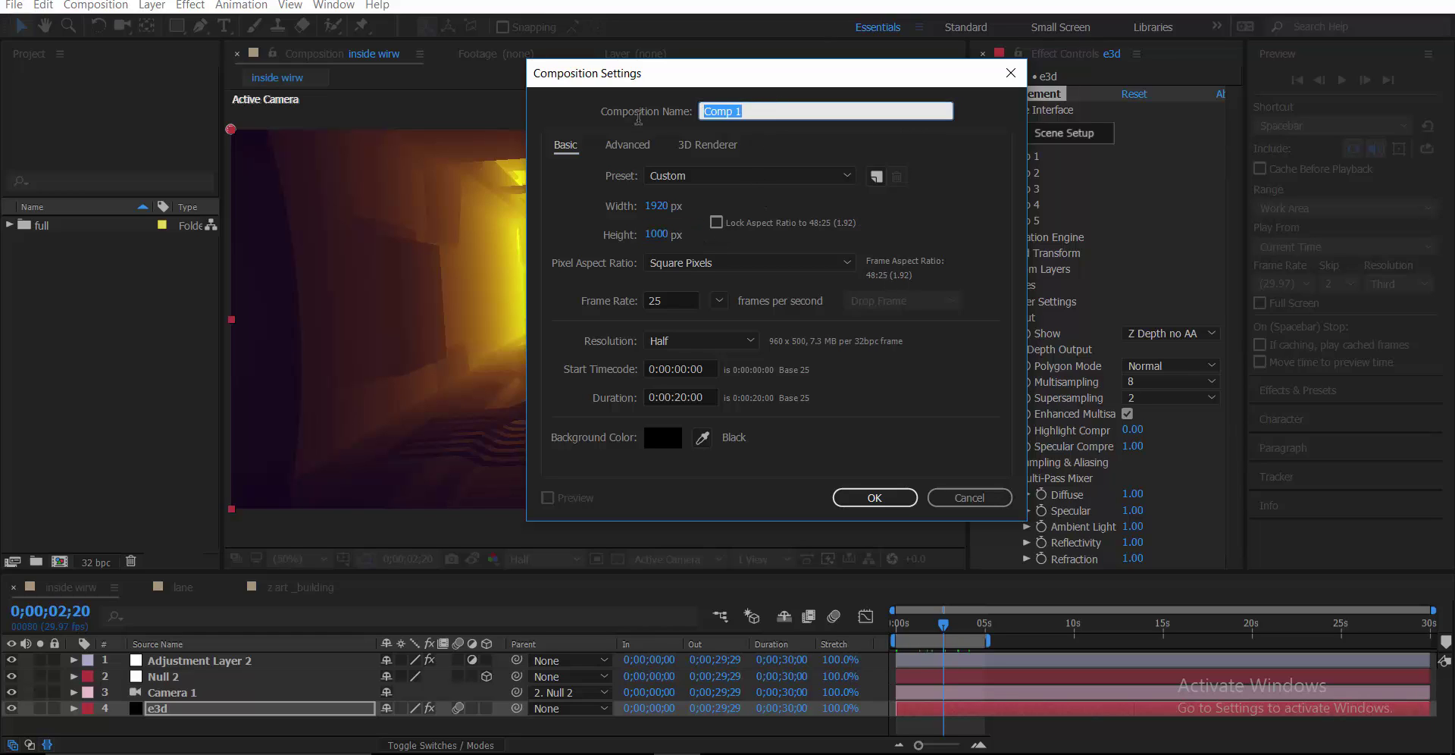
{"action": "type", "text": "z cust"}
{"action": "key", "text": "Return"}
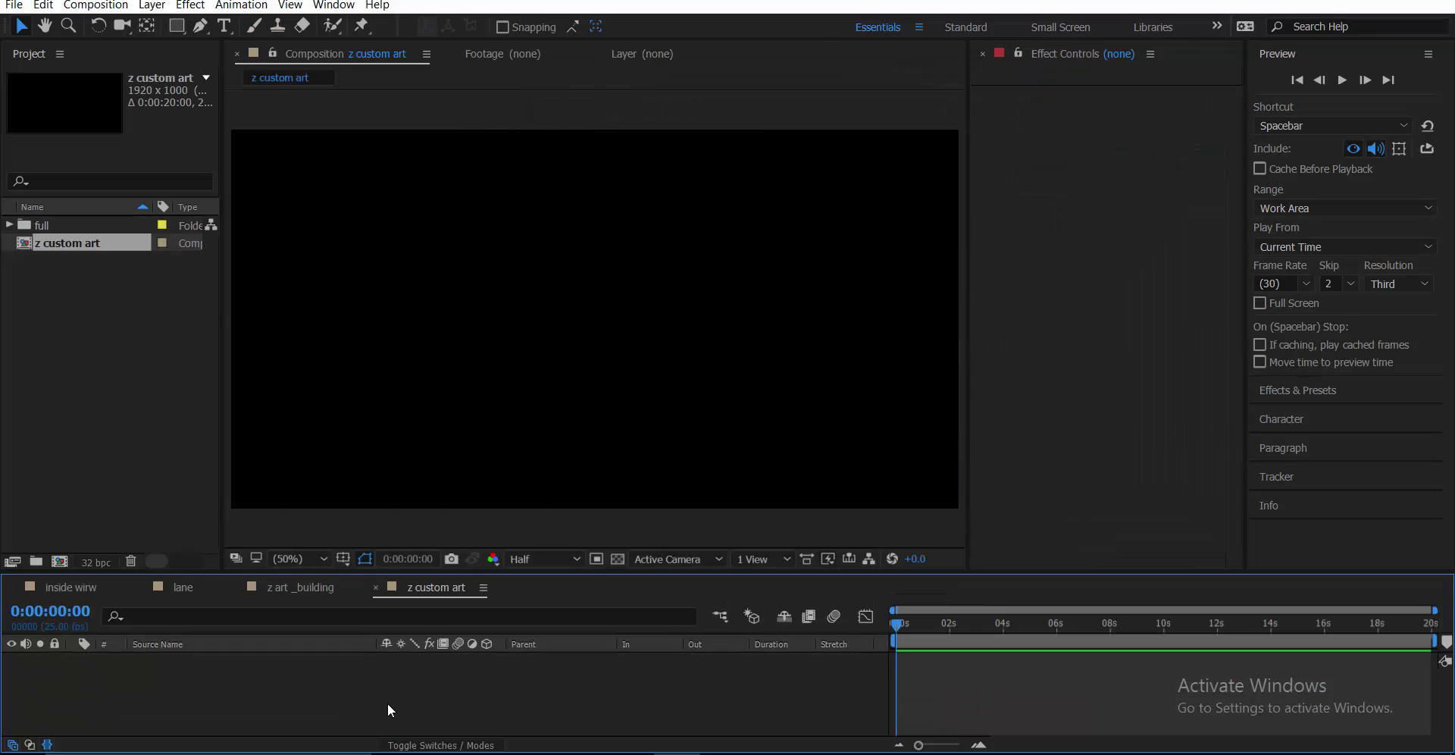
- Add a composition-sized black solid named "e3d" and apply the Element effect to it
{"action": "right_click", "coordinate": [371, 720]}
{"action": "left_click", "coordinate": [256, 692]}
{"action": "left_click_drag", "start_coordinate": [275, 573], "coordinate": [303, 536]}
{"action": "right_click", "coordinate": [293, 683]}
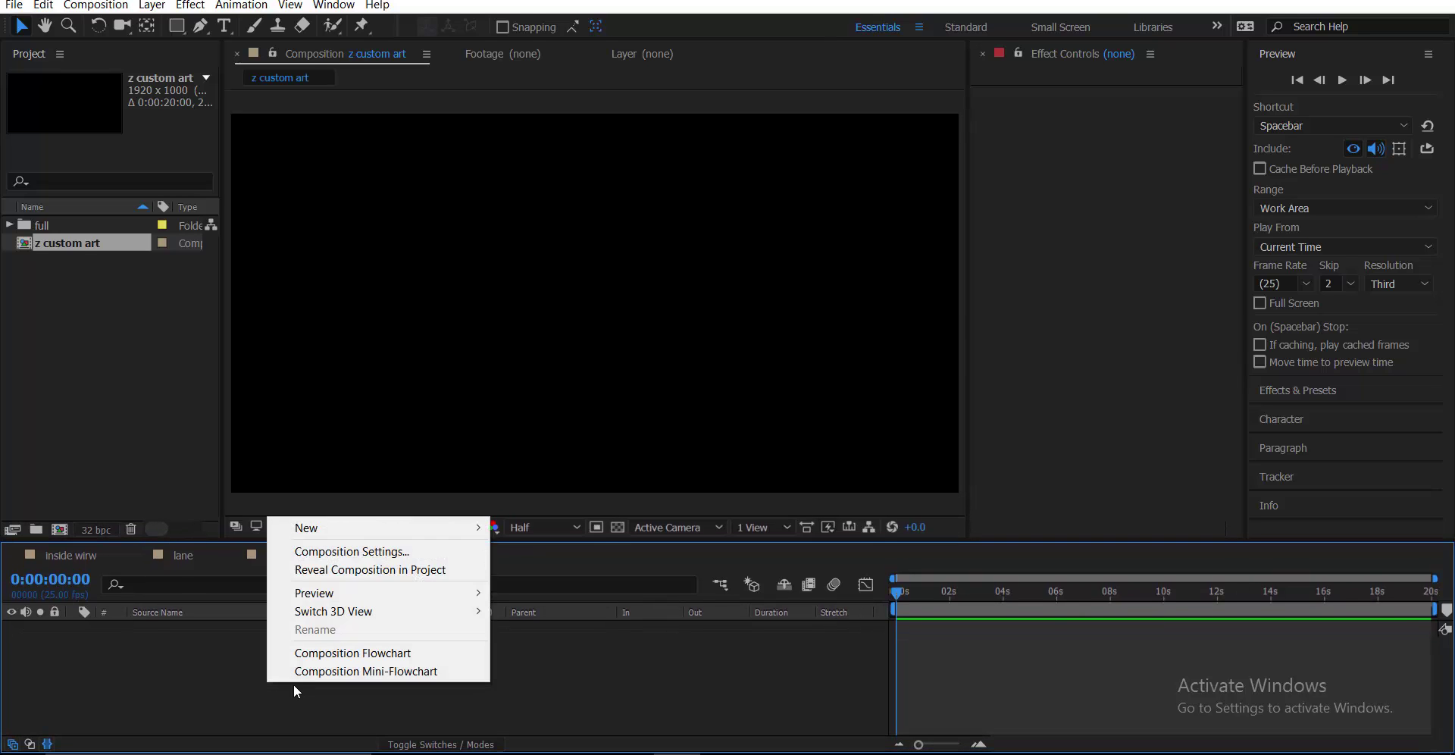
{"action": "mouse_move", "coordinate": [428, 536]}
{"action": "left_click", "coordinate": [530, 569]}
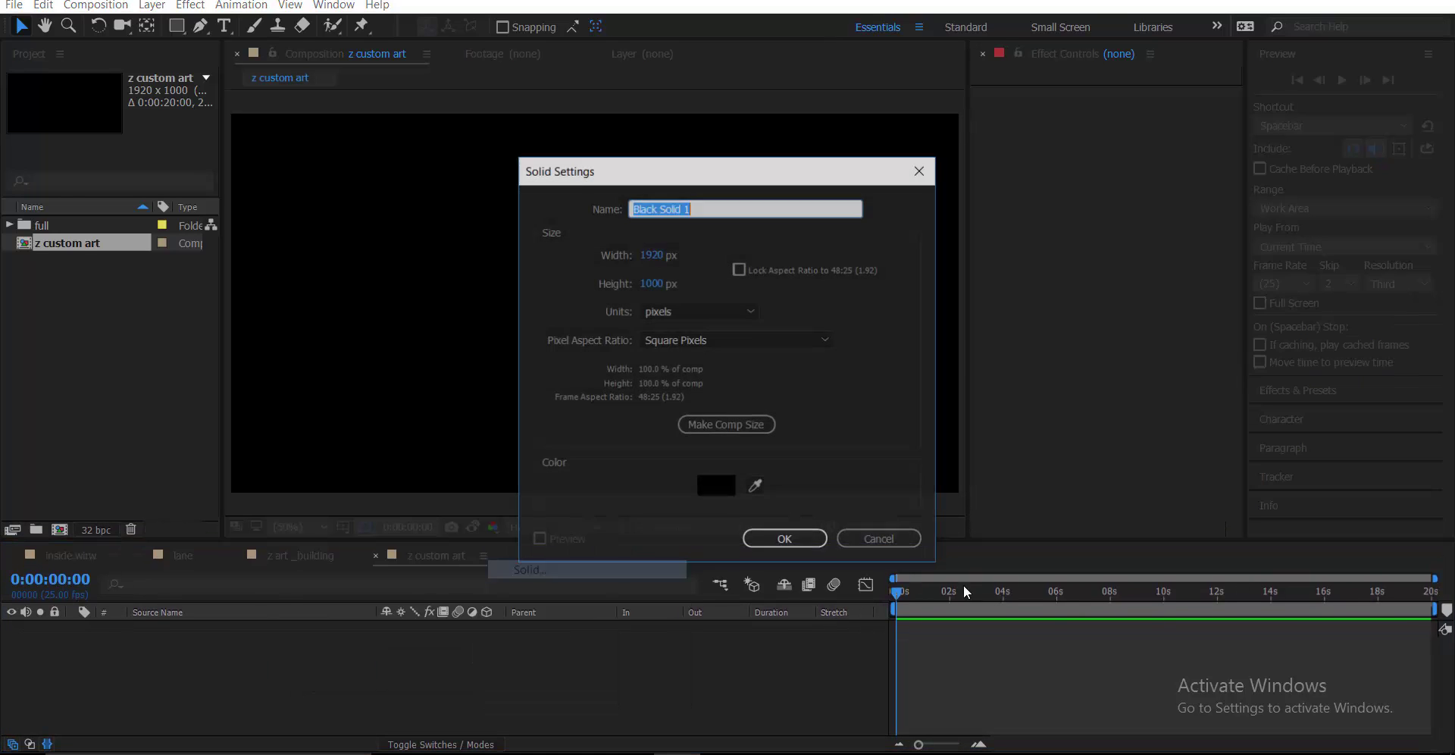
{"action": "type", "text": "e3"}
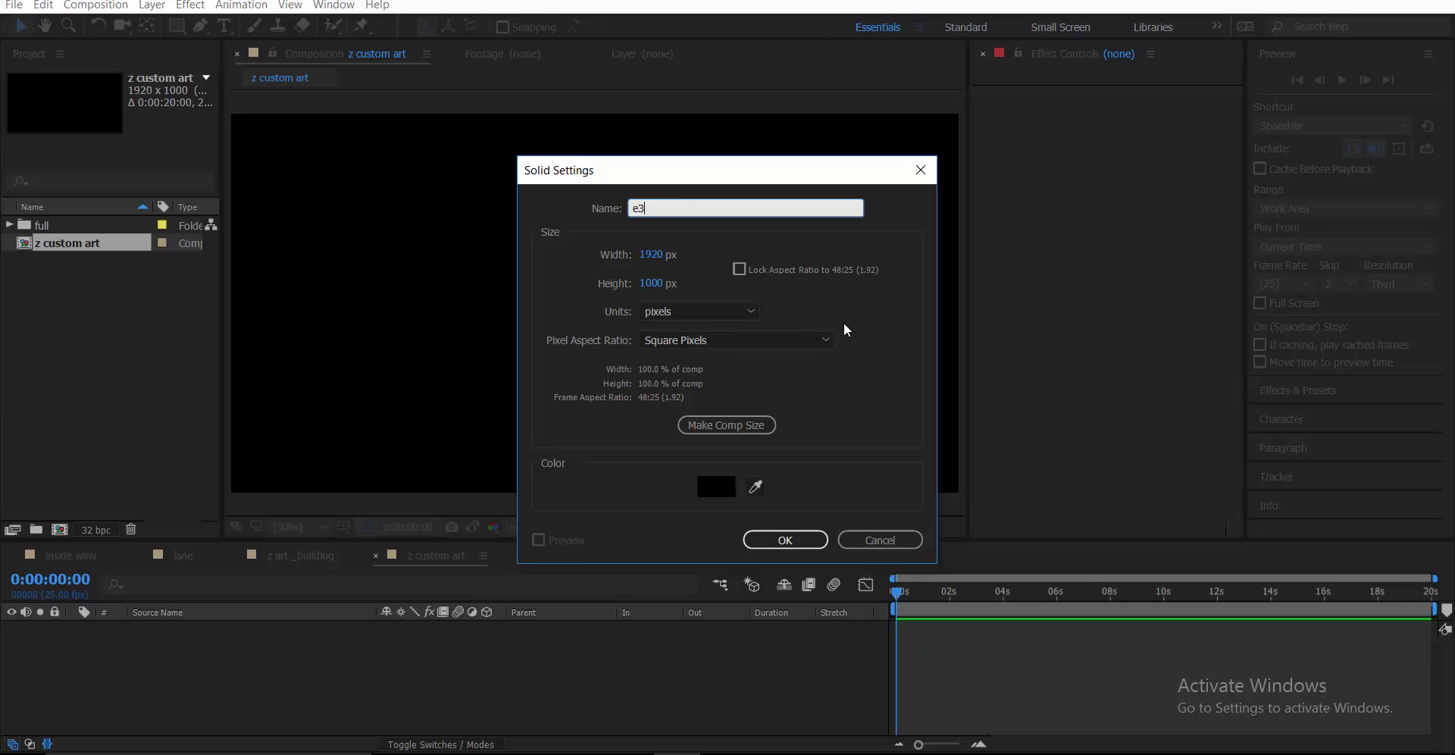
{"action": "type", "text": "d"}
{"action": "key", "text": "Return"}
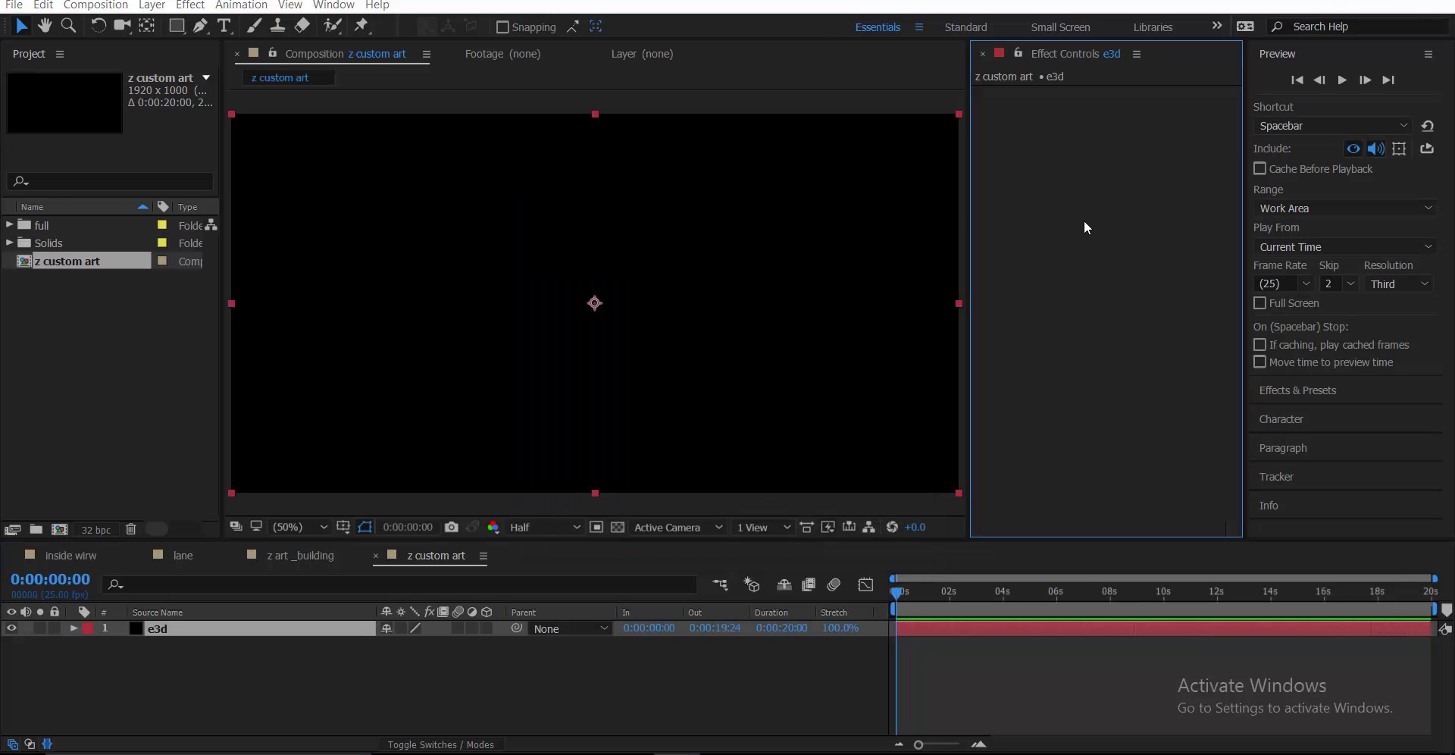
{"action": "key", "text": "ctrl+space"}
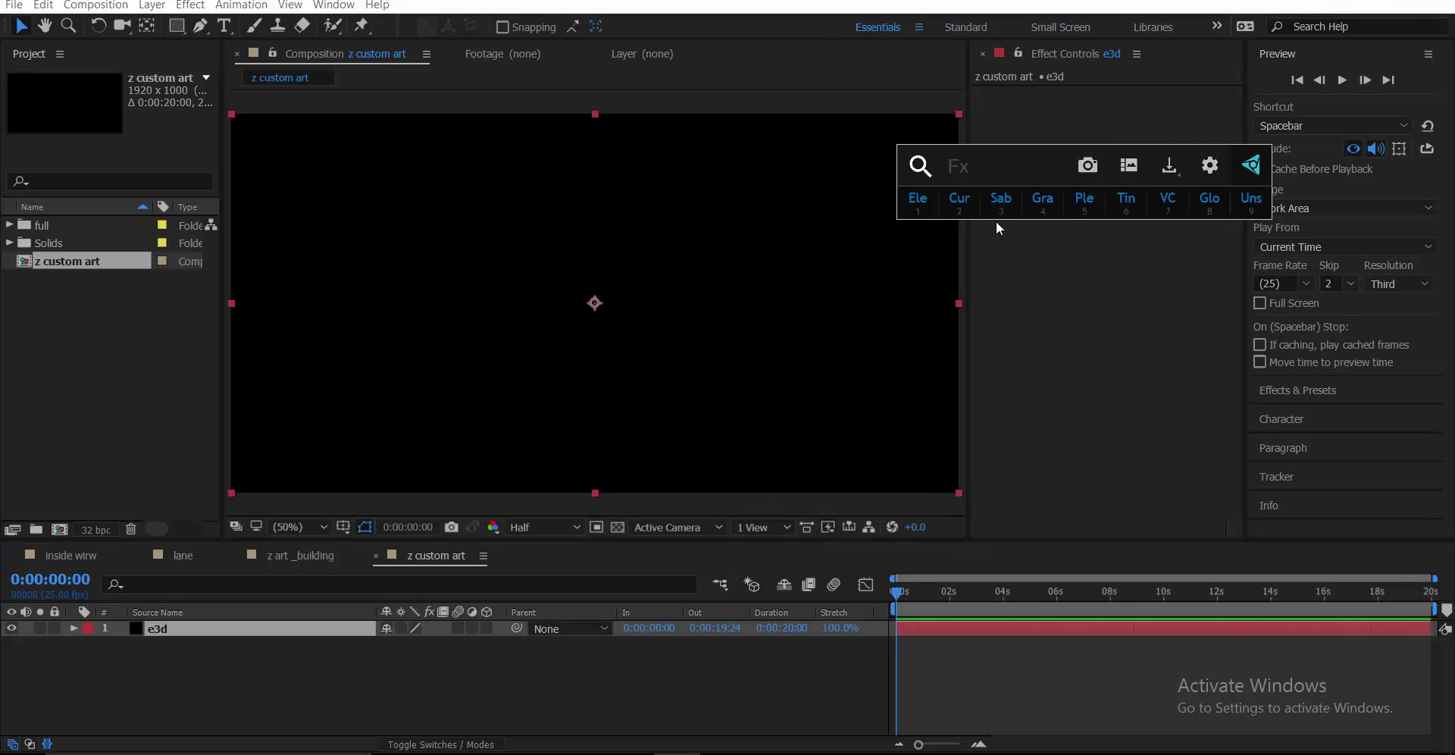
{"action": "left_click", "coordinate": [917, 203]}
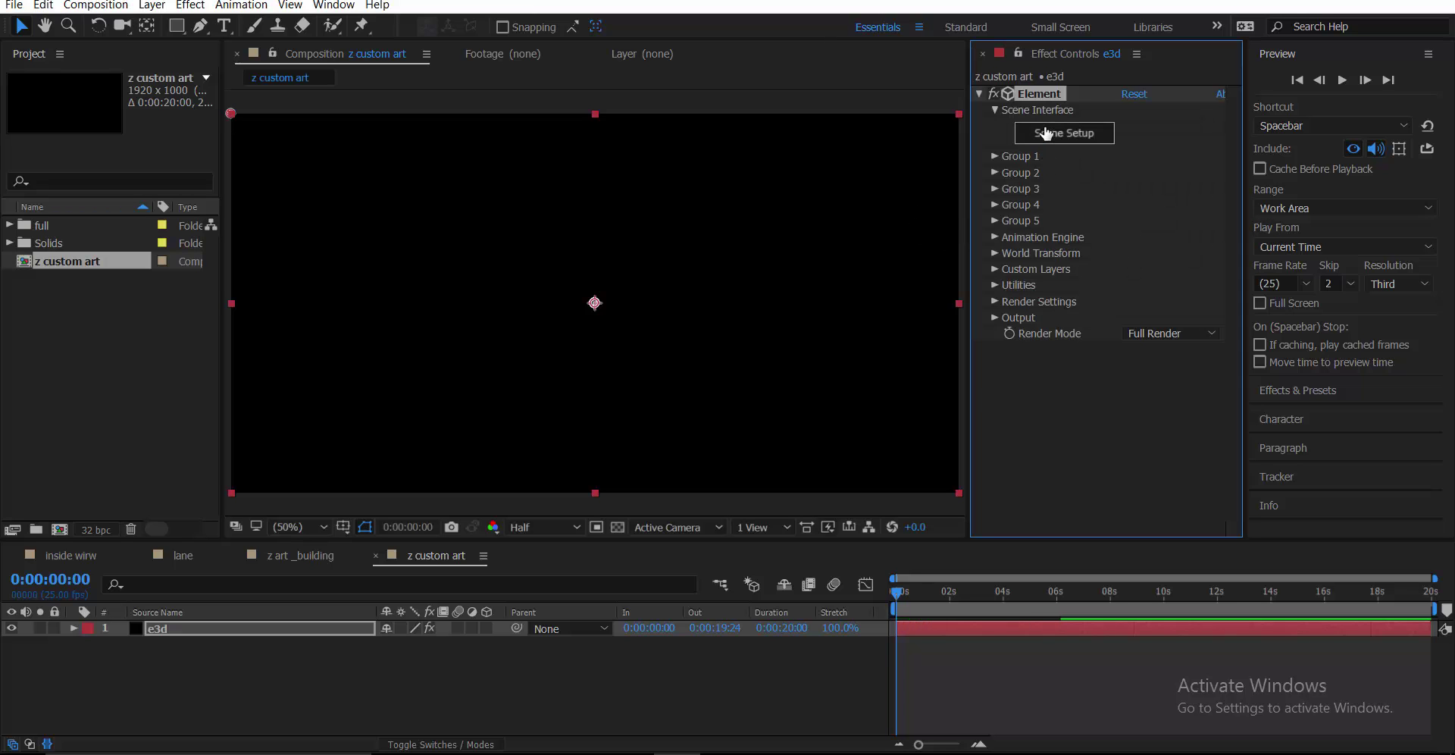
- Open the Element scene setup and add the Beam_01 model from the Motion_Design_2 Beams collection
{"action": "left_click", "coordinate": [1046, 133]}
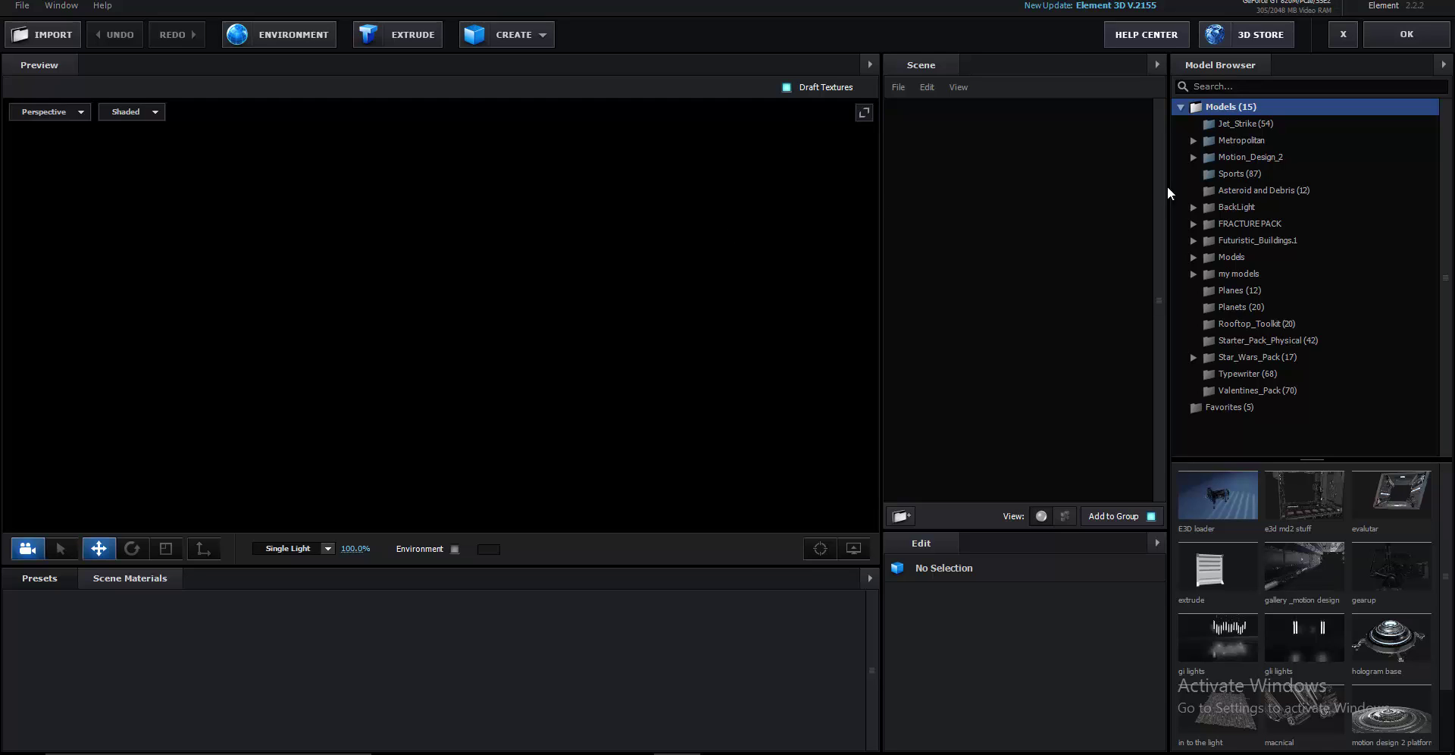
{"action": "left_click", "coordinate": [1194, 157]}
{"action": "left_click", "coordinate": [1239, 175]}
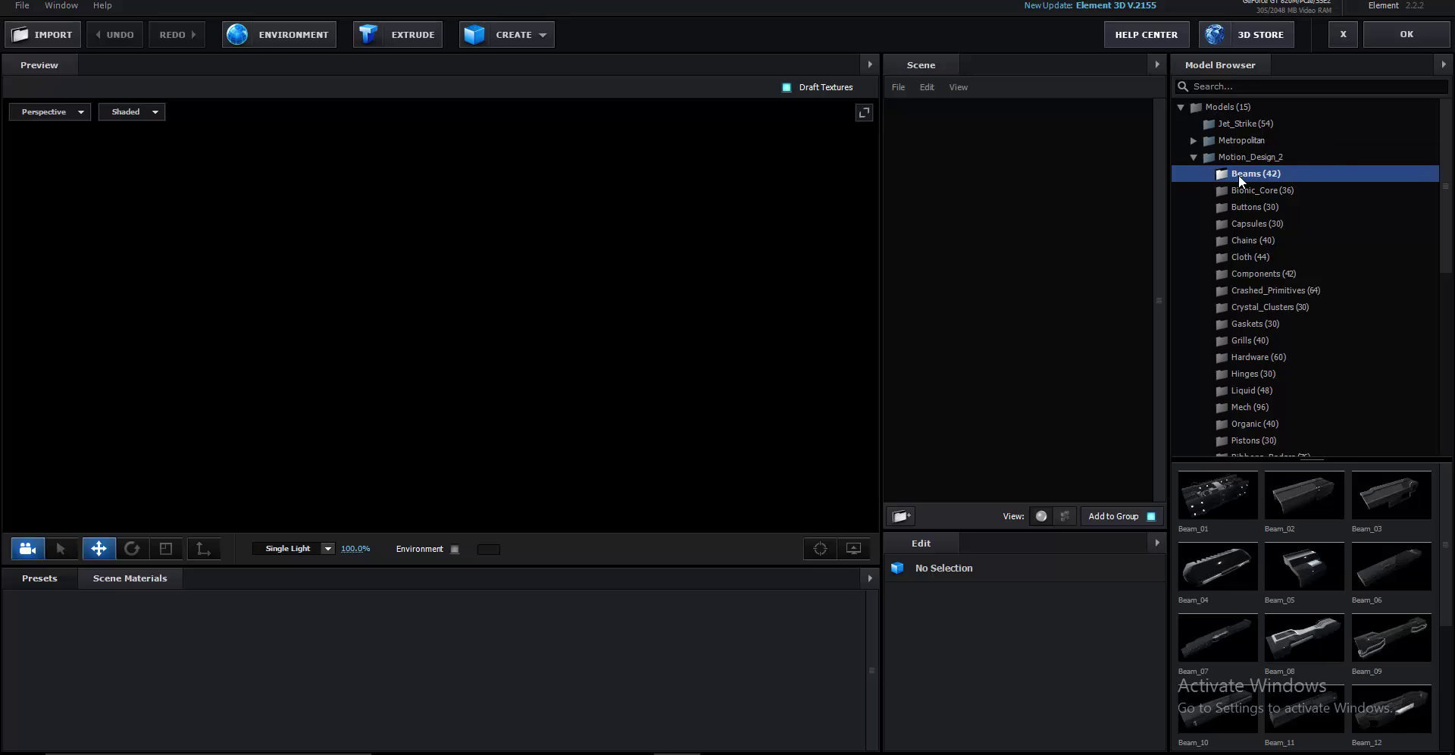
{"action": "left_click", "coordinate": [1234, 507]}
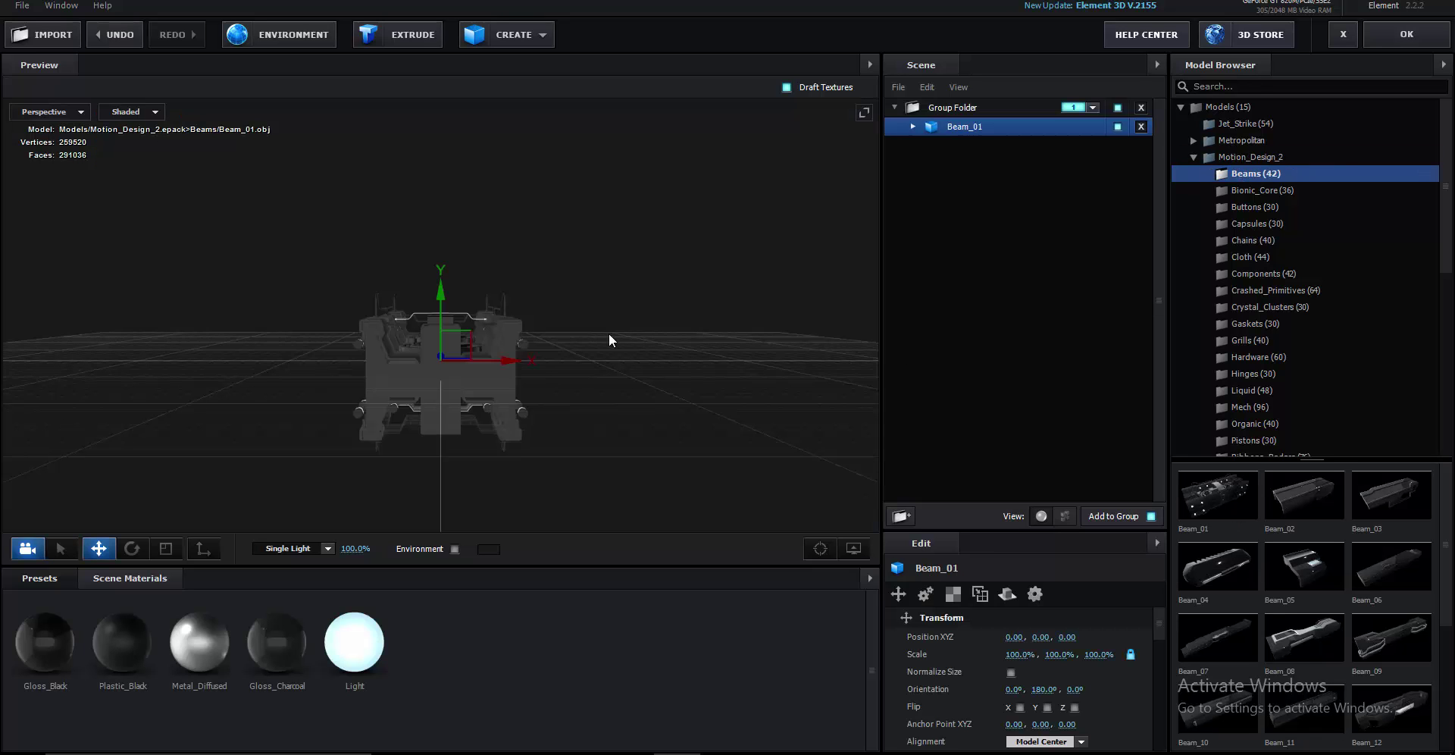
{"action": "left_click_drag", "start_coordinate": [571, 385], "coordinate": [644, 387]}
- Hide the grid in the scene preview
{"action": "left_click", "coordinate": [853, 548]}
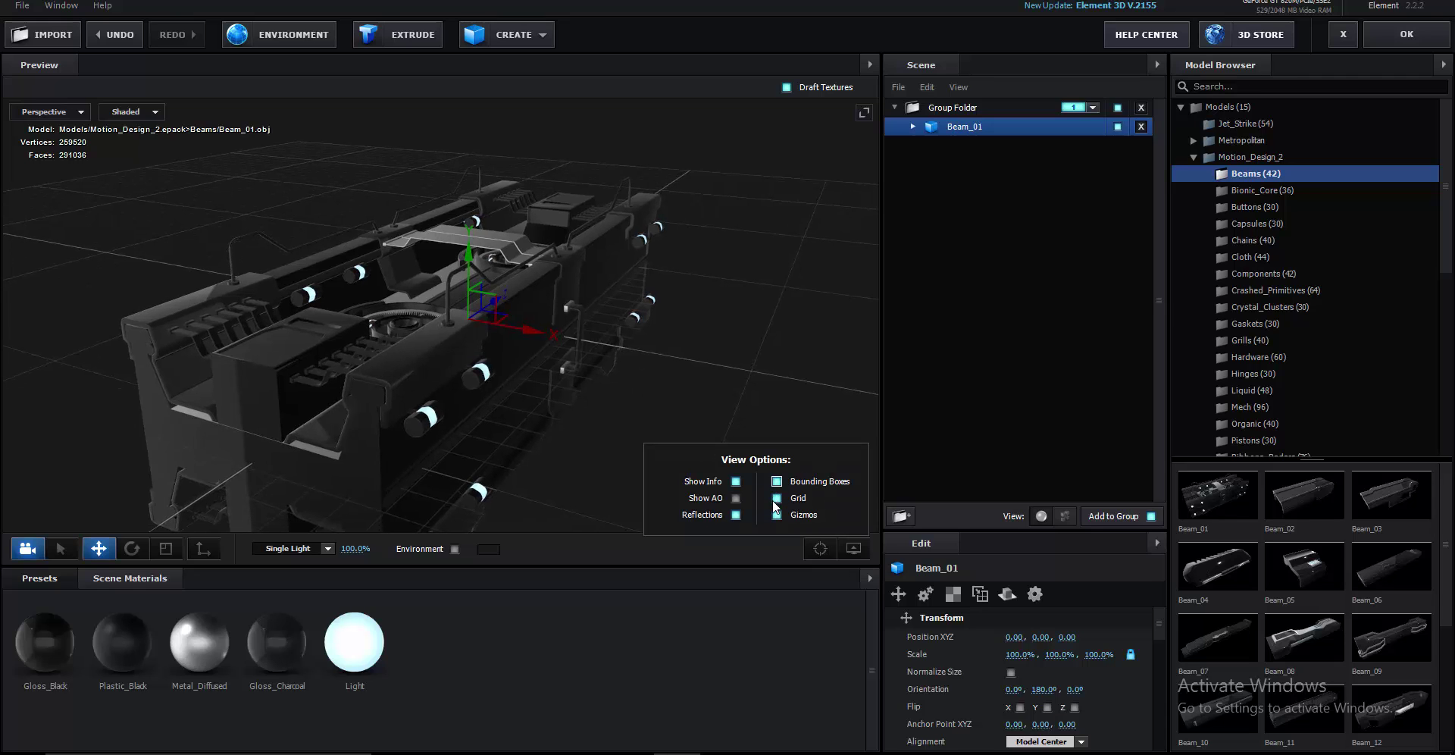
{"action": "left_click_drag", "start_coordinate": [534, 389], "coordinate": [601, 346]}
{"action": "left_click_drag", "start_coordinate": [671, 453], "coordinate": [678, 451]}
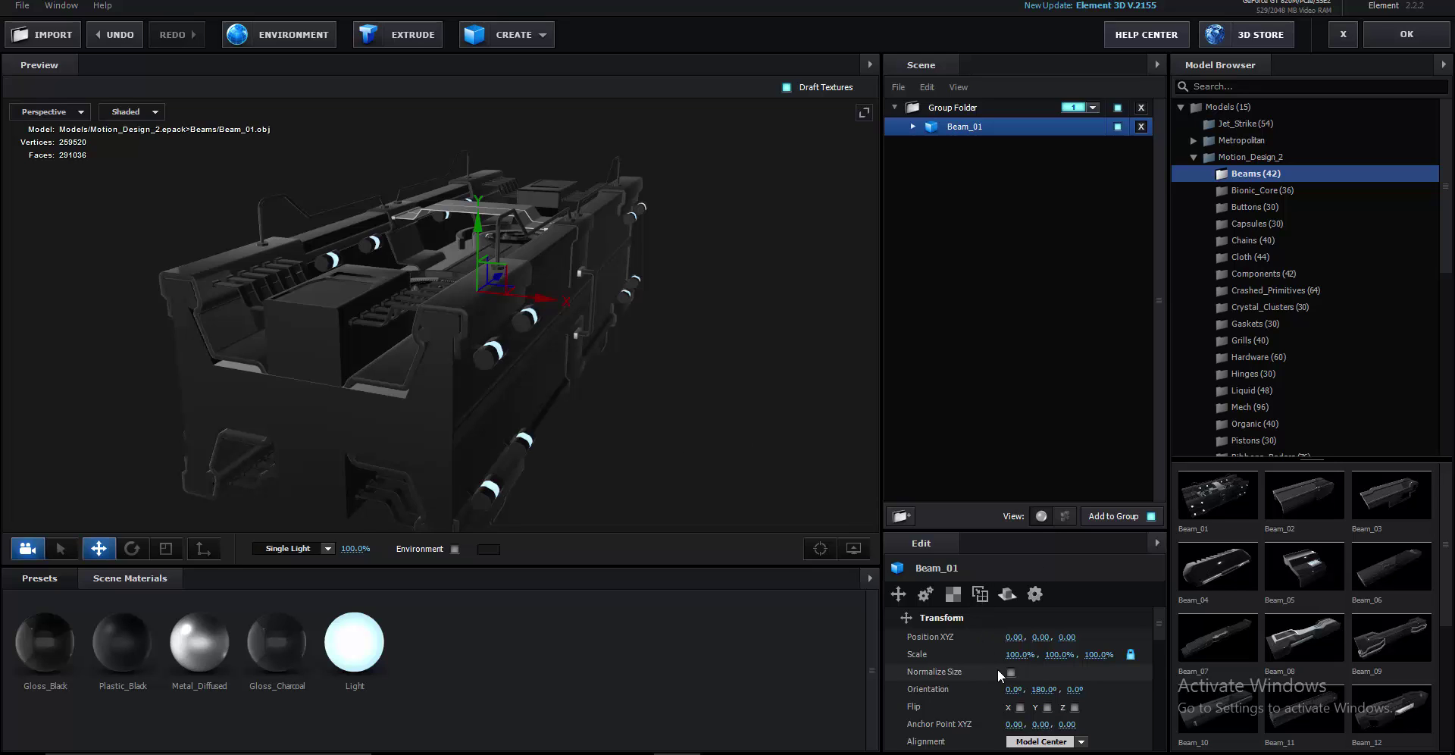
- Enlarge the editing area and enable Optimize Mesh for the Beam_01 model
{"action": "scroll", "coordinate": [993, 671], "scroll_direction": "down", "scroll_amount": 5}
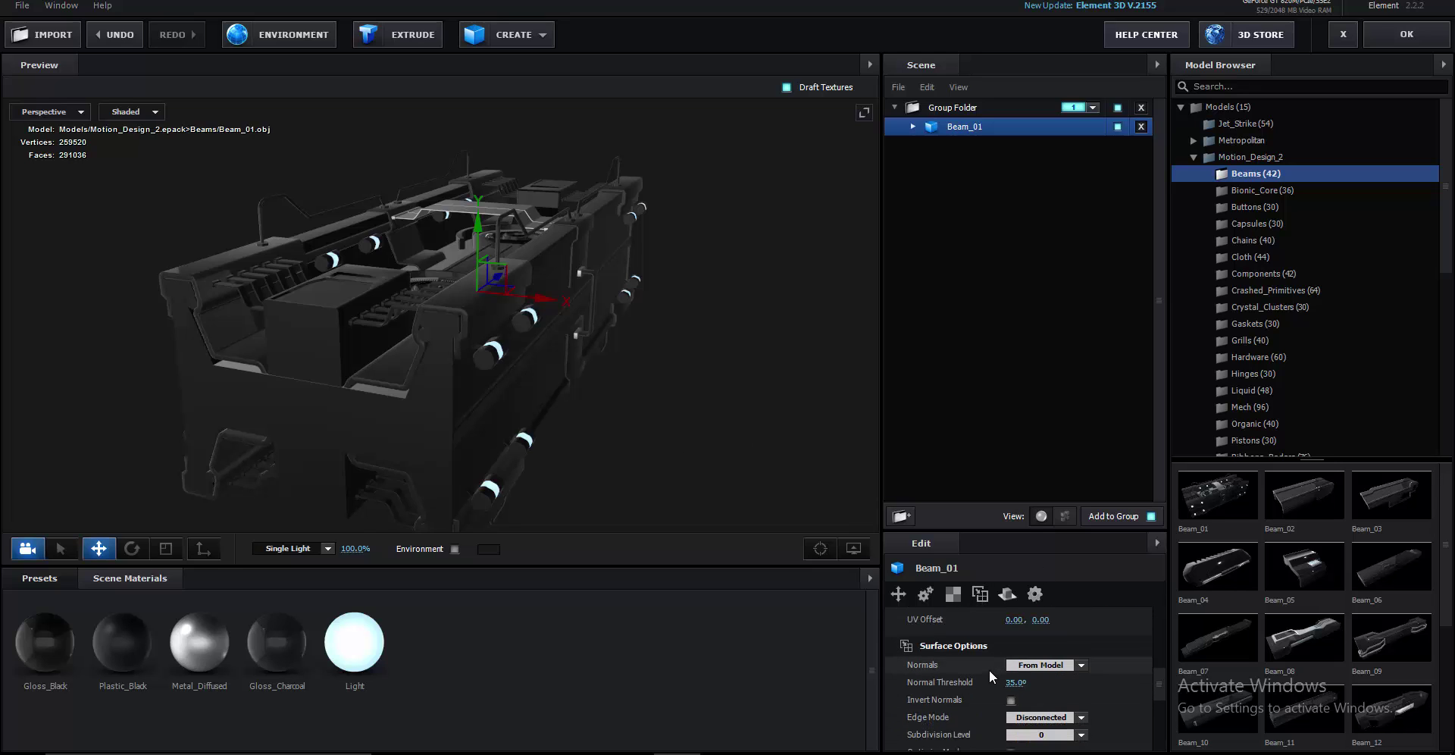
{"action": "scroll", "coordinate": [989, 670], "scroll_direction": "down", "scroll_amount": 2}
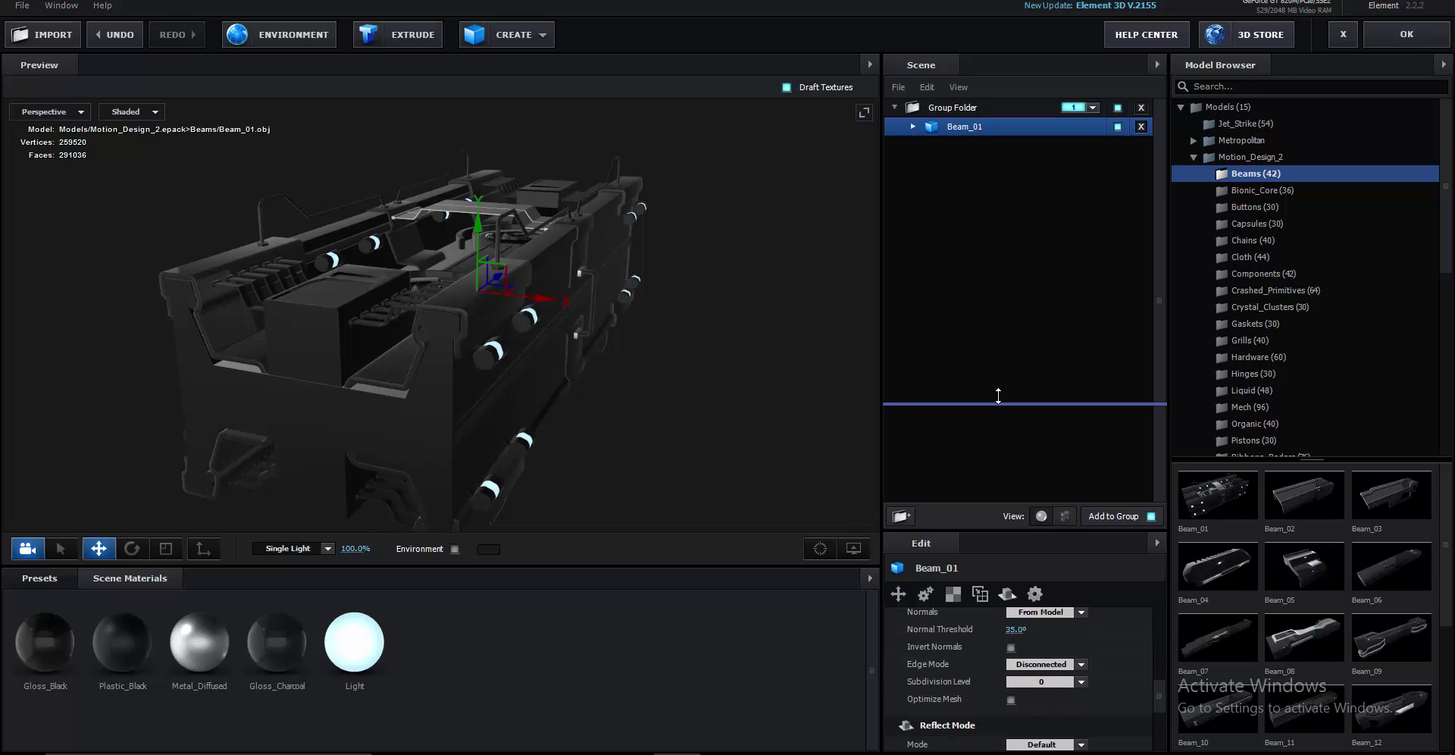
{"action": "left_click_drag", "start_coordinate": [1008, 571], "coordinate": [1007, 433]}
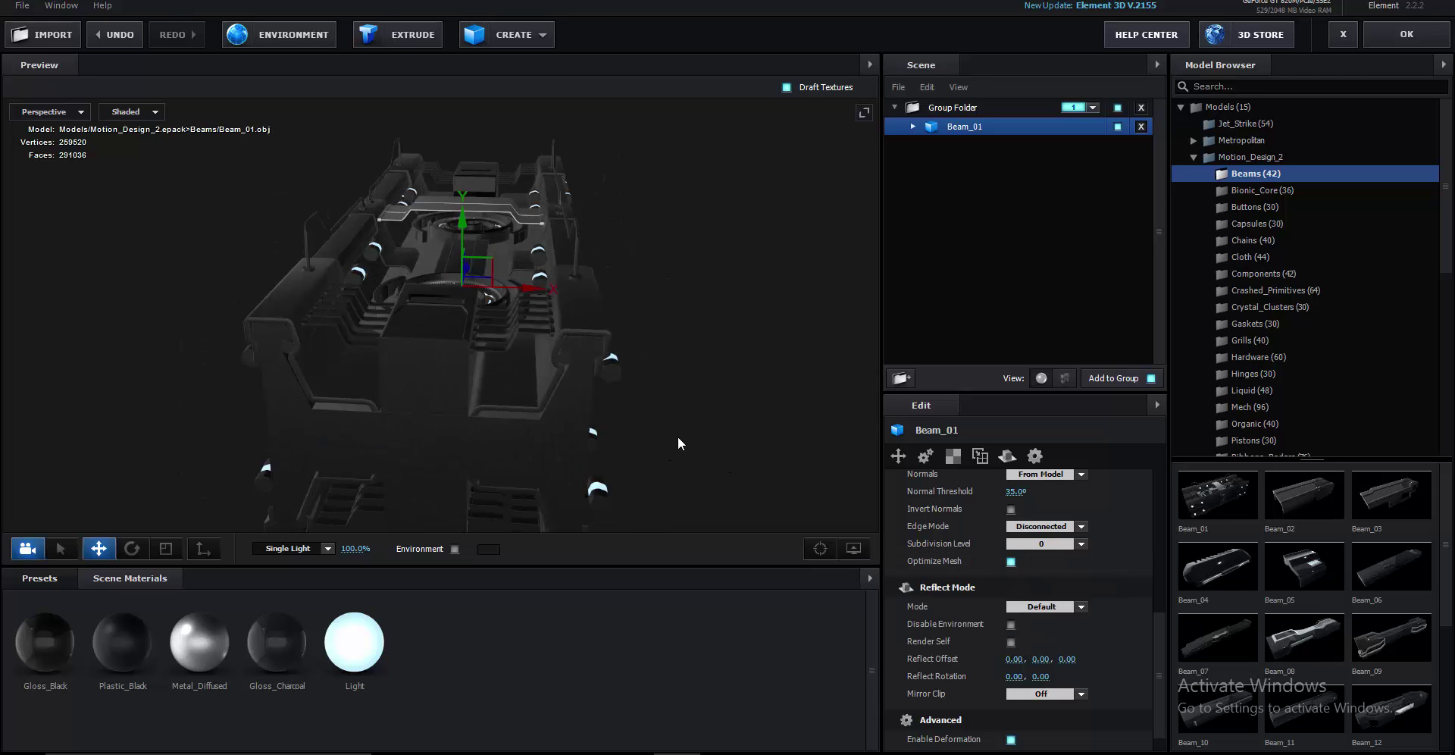
- Scale the beam down along the Y axis to flatten it into a thin floor piece
{"action": "key", "text": "r"}
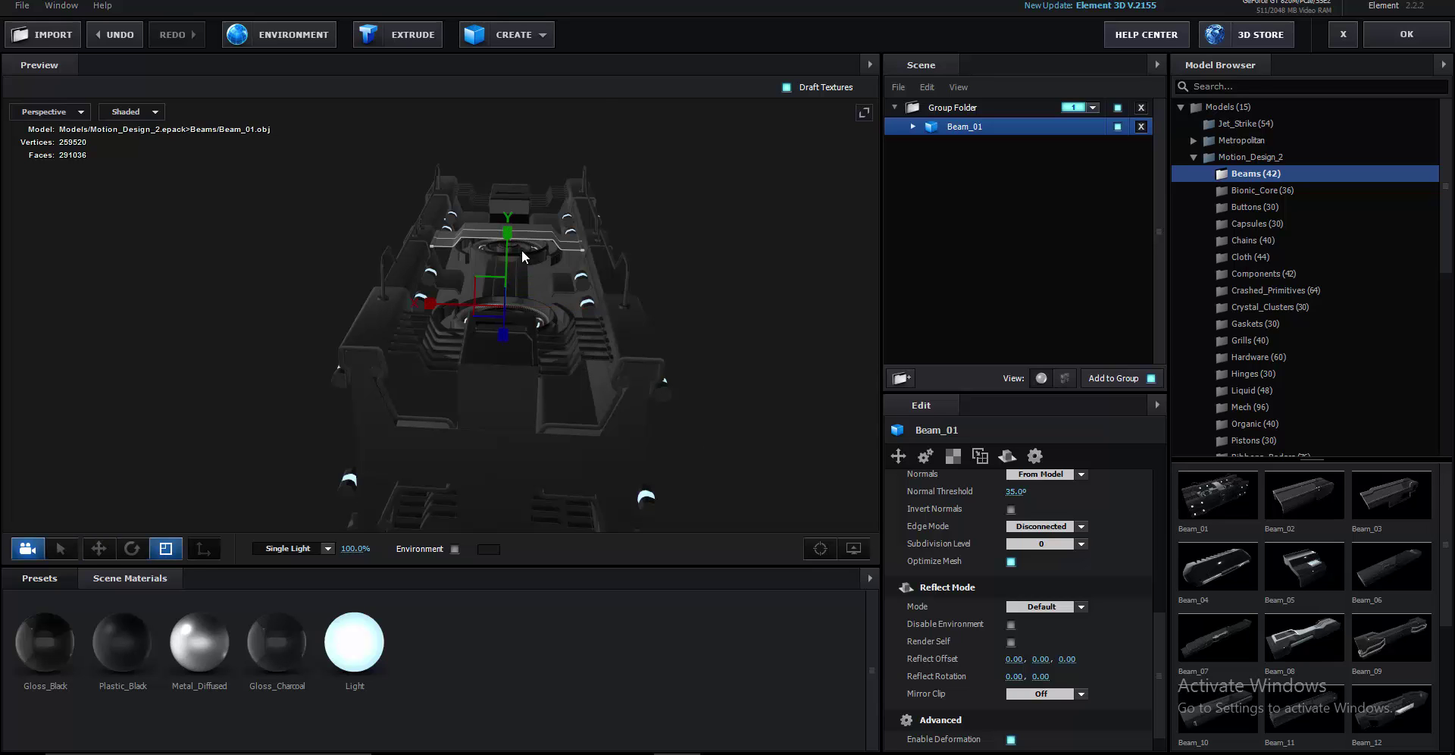
{"action": "left_click_drag", "start_coordinate": [508, 275], "coordinate": [508, 322]}
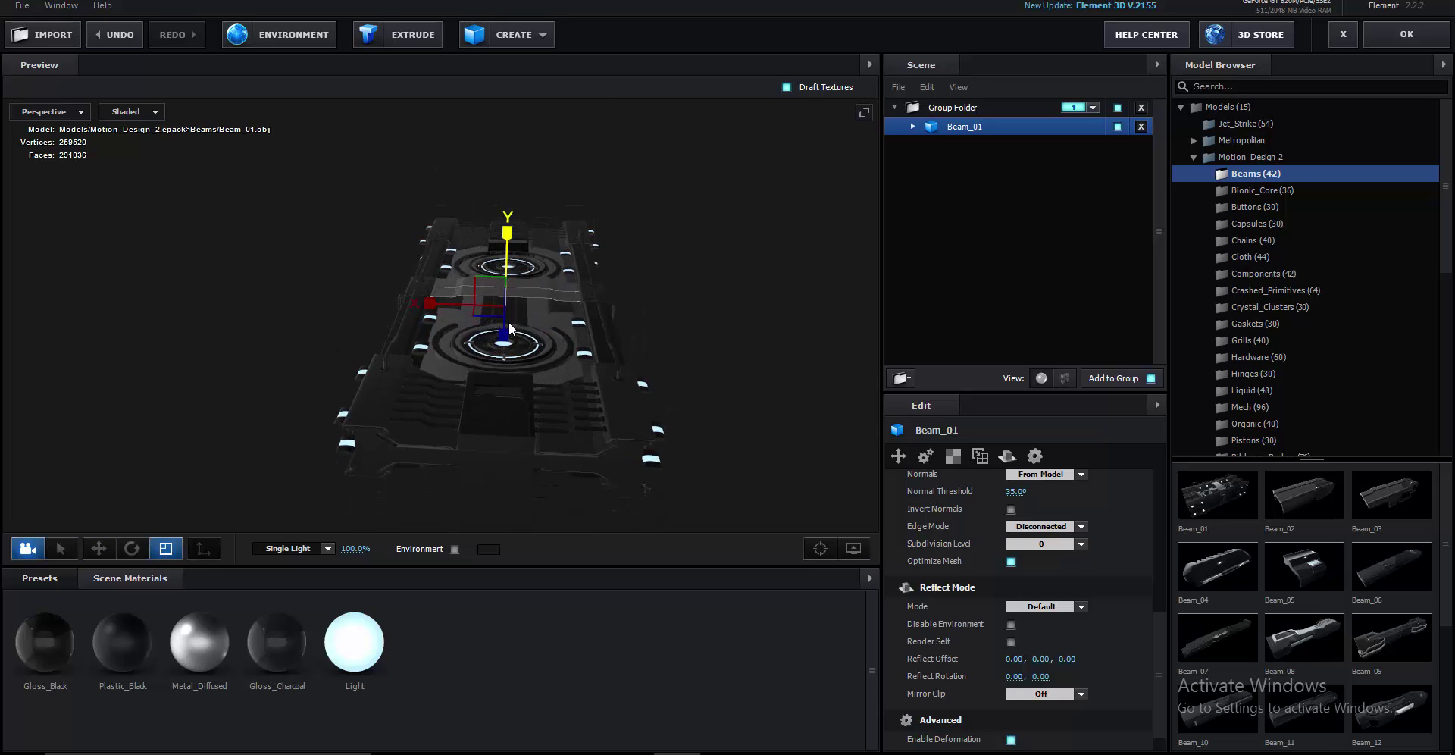
{"action": "mouse_move", "coordinate": [625, 355]}
{"action": "left_mouse_down"}
{"action": "mouse_move", "coordinate": [586, 317]}
{"action": "mouse_move", "coordinate": [611, 344]}
{"action": "left_mouse_up"}
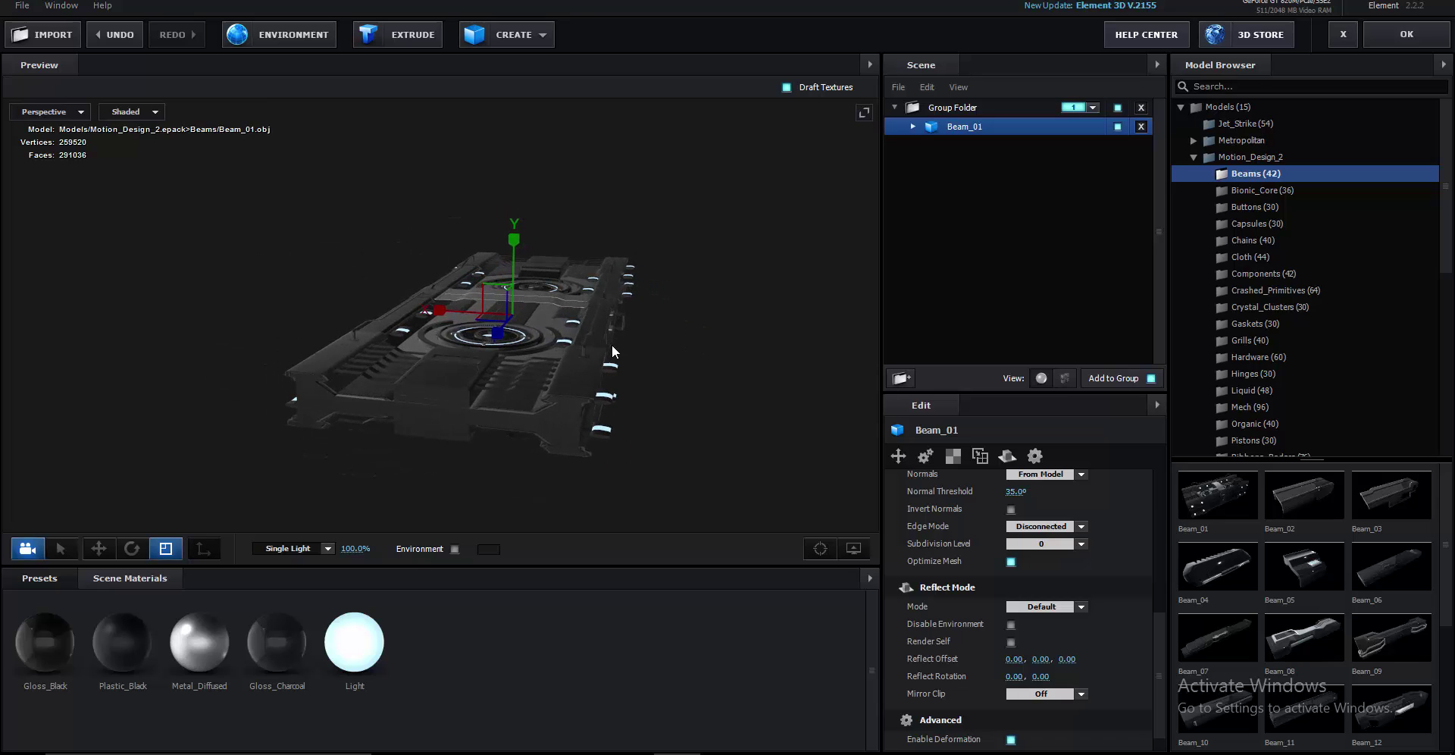
- Duplicate the flattened beam and move the copy up along Y to form the tunnel ceiling
{"action": "key", "text": "w"}
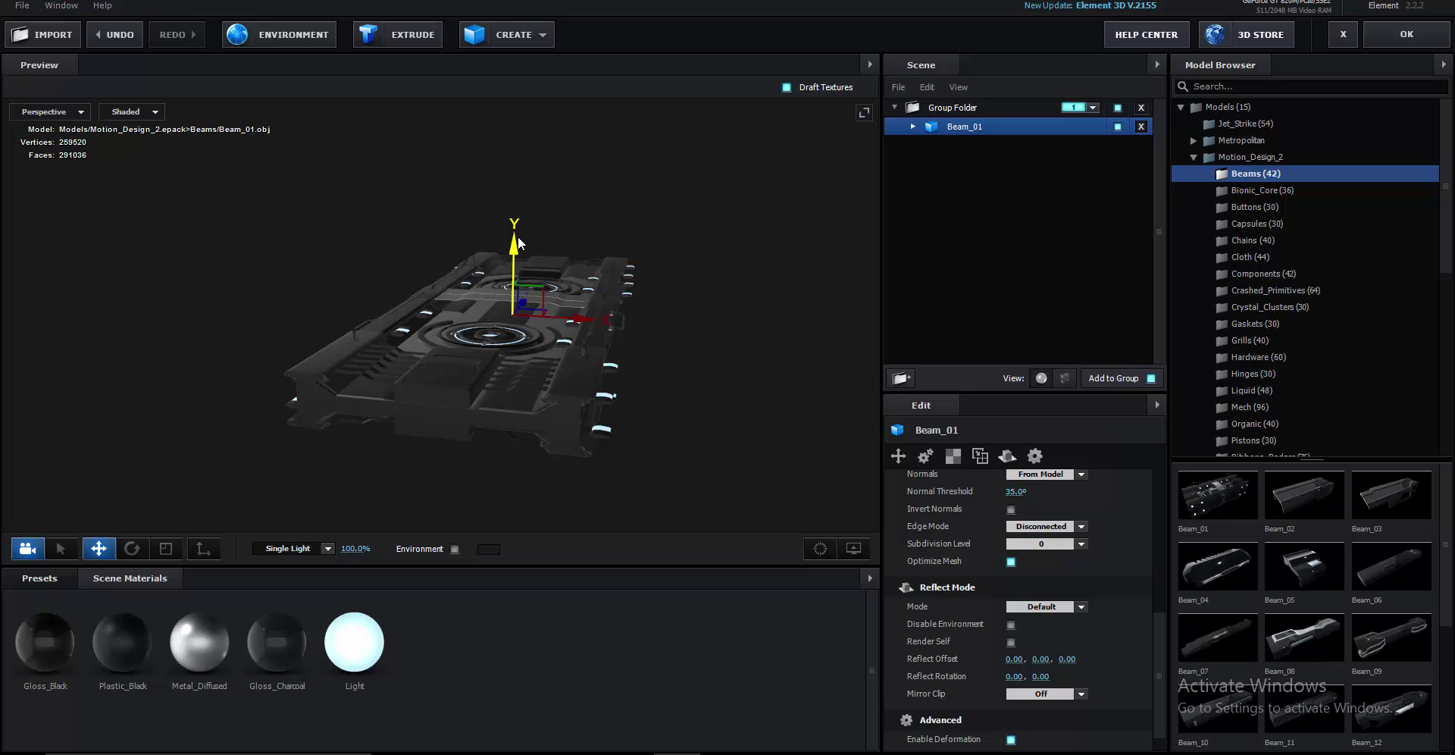
{"action": "key", "text": "e"}
{"action": "key", "text": "w"}
{"action": "key", "text": "ctrl+d"}
{"action": "left_click_drag", "start_coordinate": [514, 241], "coordinate": [516, 87]}
{"action": "left_click_drag", "start_coordinate": [679, 221], "coordinate": [636, 262]}
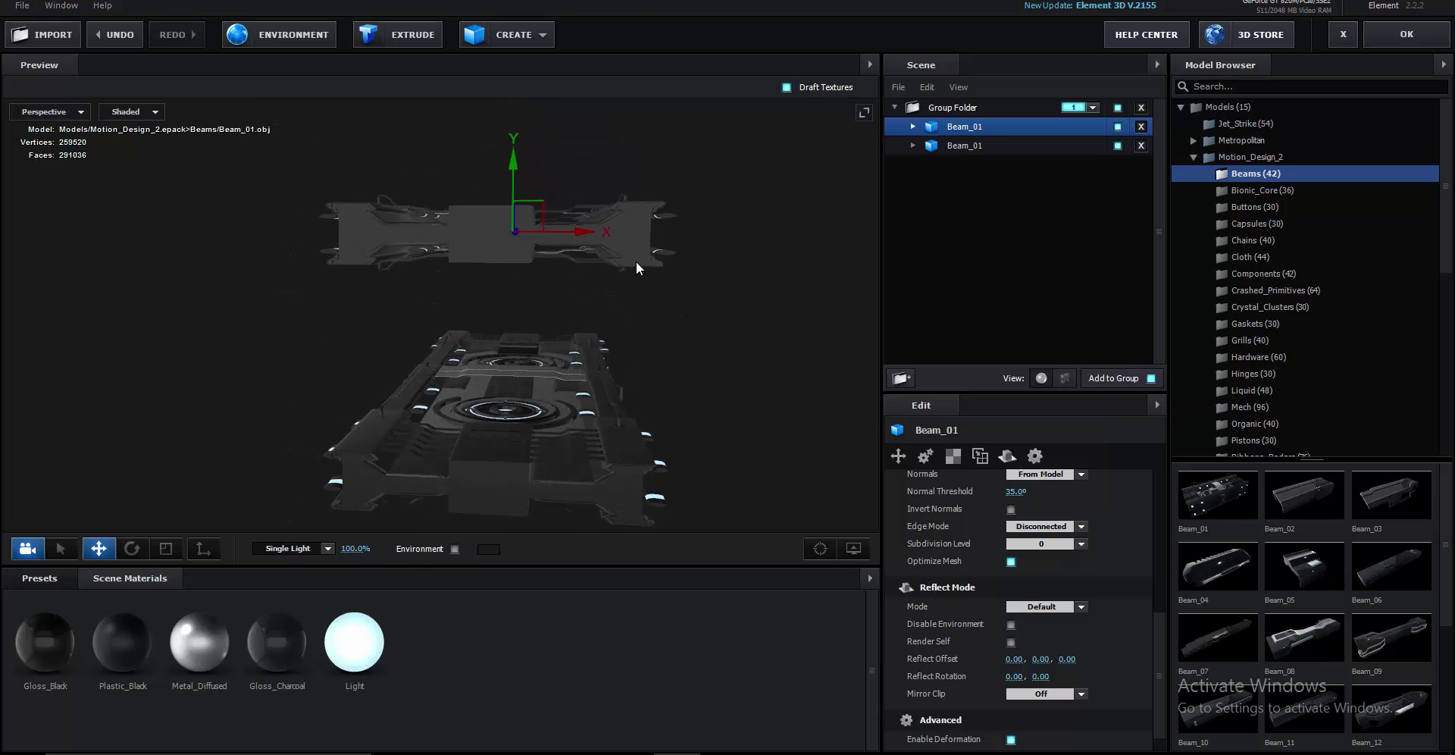
- Duplicate the ceiling beam, rotate the copy upright about Z, and position it as the tunnel's left wall
{"action": "key", "text": "e"}
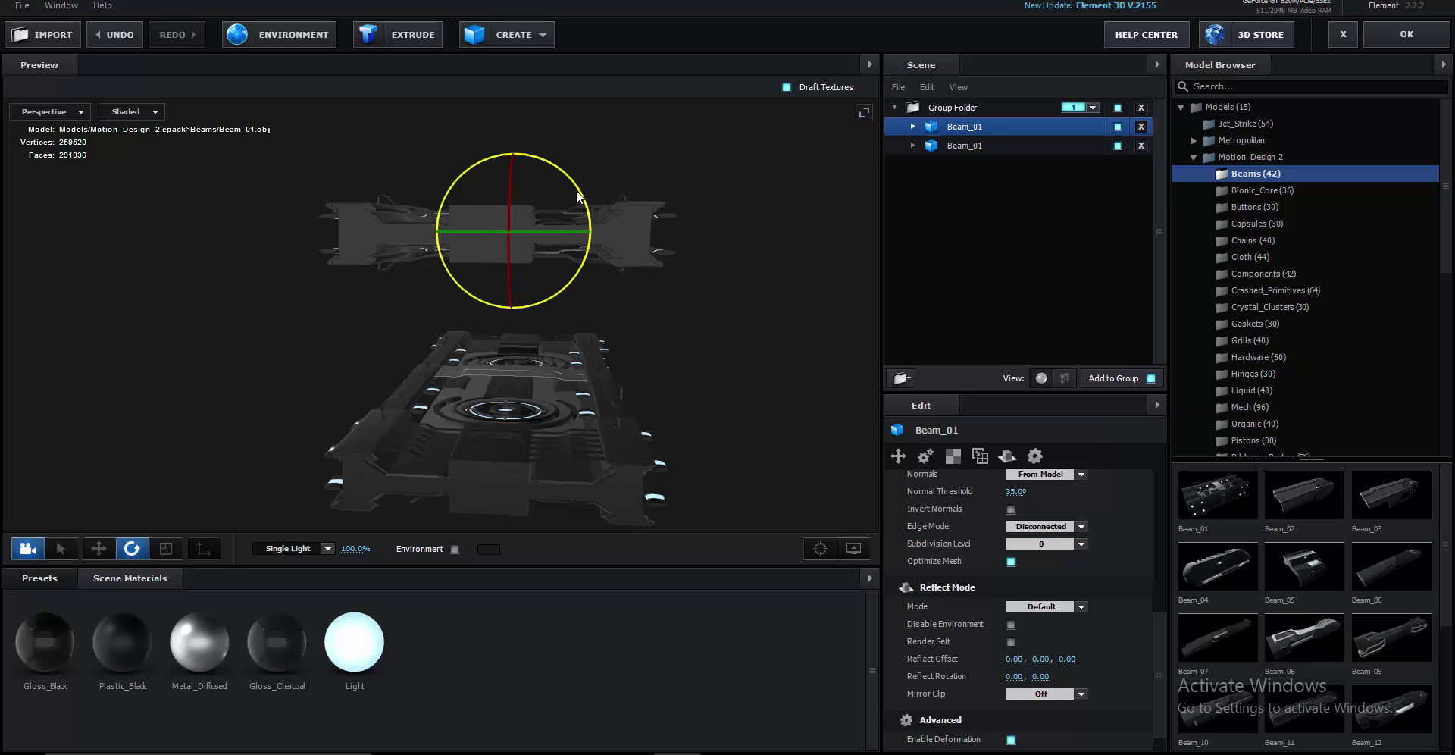
{"action": "left_click_drag", "start_coordinate": [585, 193], "coordinate": [421, 181]}
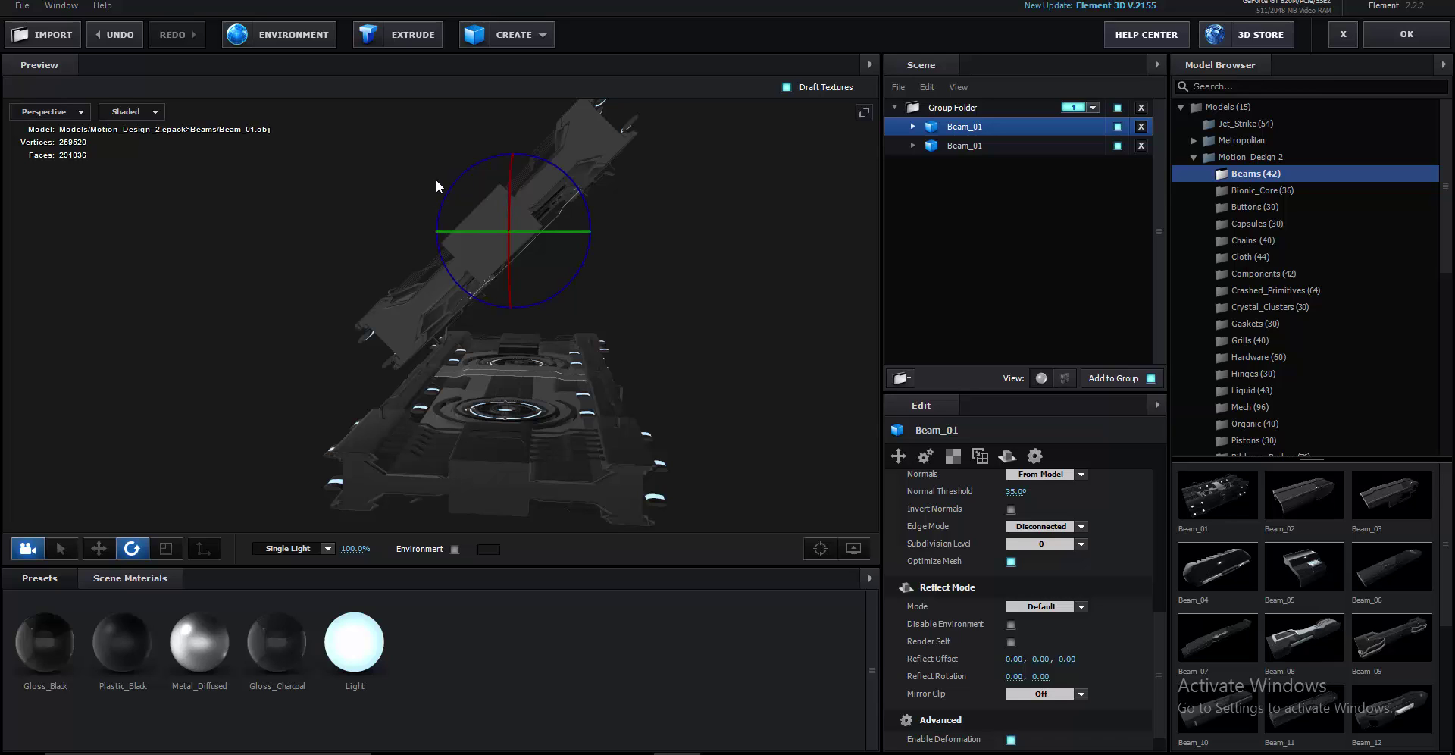
{"action": "key", "text": "ctrl+z"}
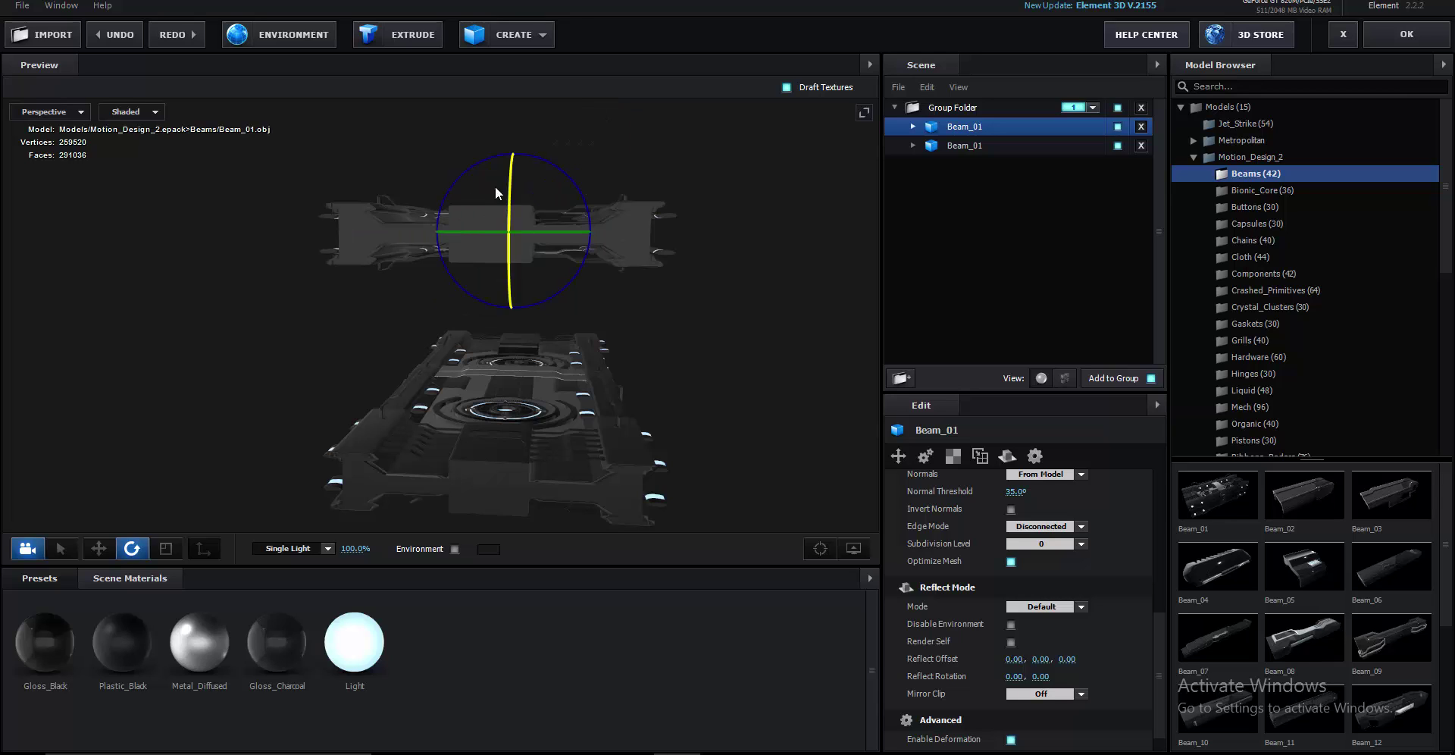
{"action": "left_click_drag", "start_coordinate": [473, 162], "coordinate": [384, 336]}
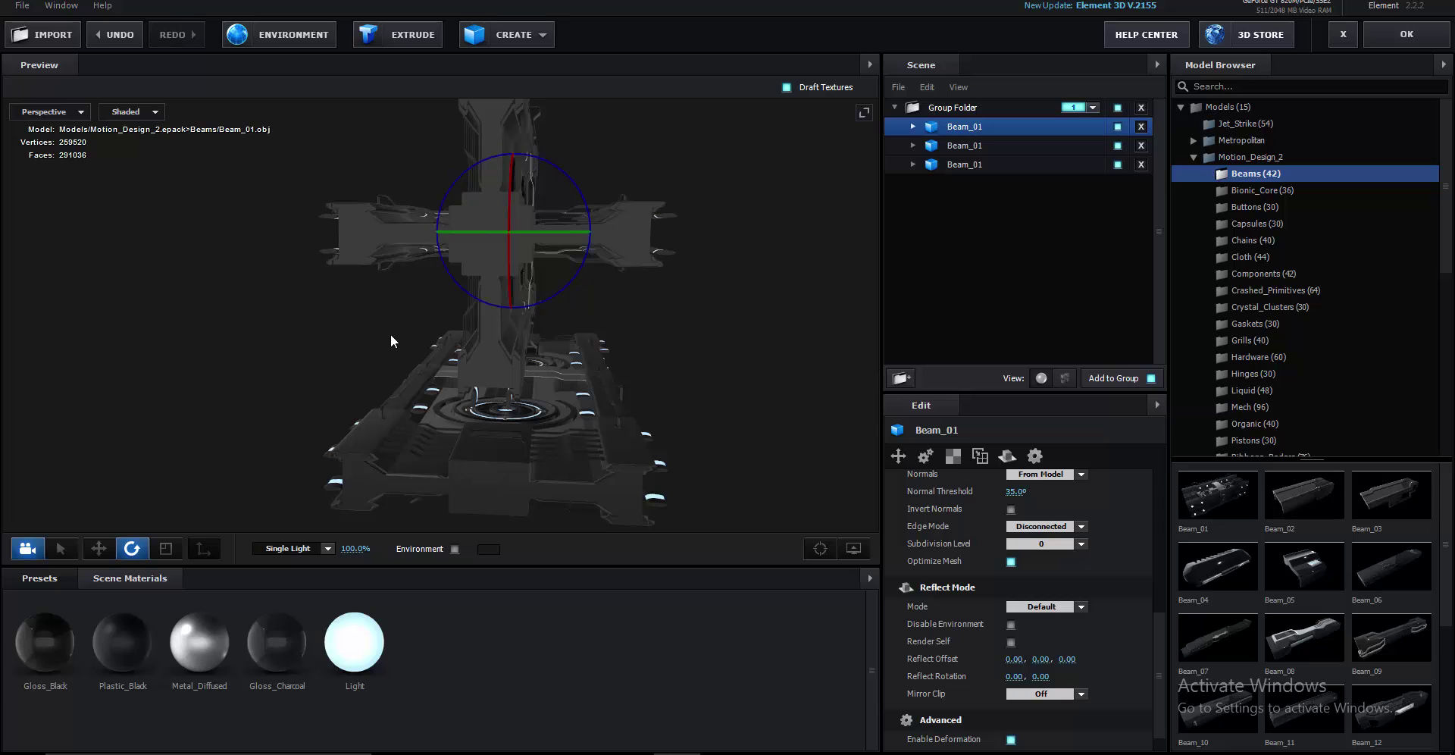
{"action": "key", "text": "w"}
{"action": "left_click_drag", "start_coordinate": [508, 184], "coordinate": [460, 302]}
{"action": "left_click_drag", "start_coordinate": [632, 417], "coordinate": [637, 381]}
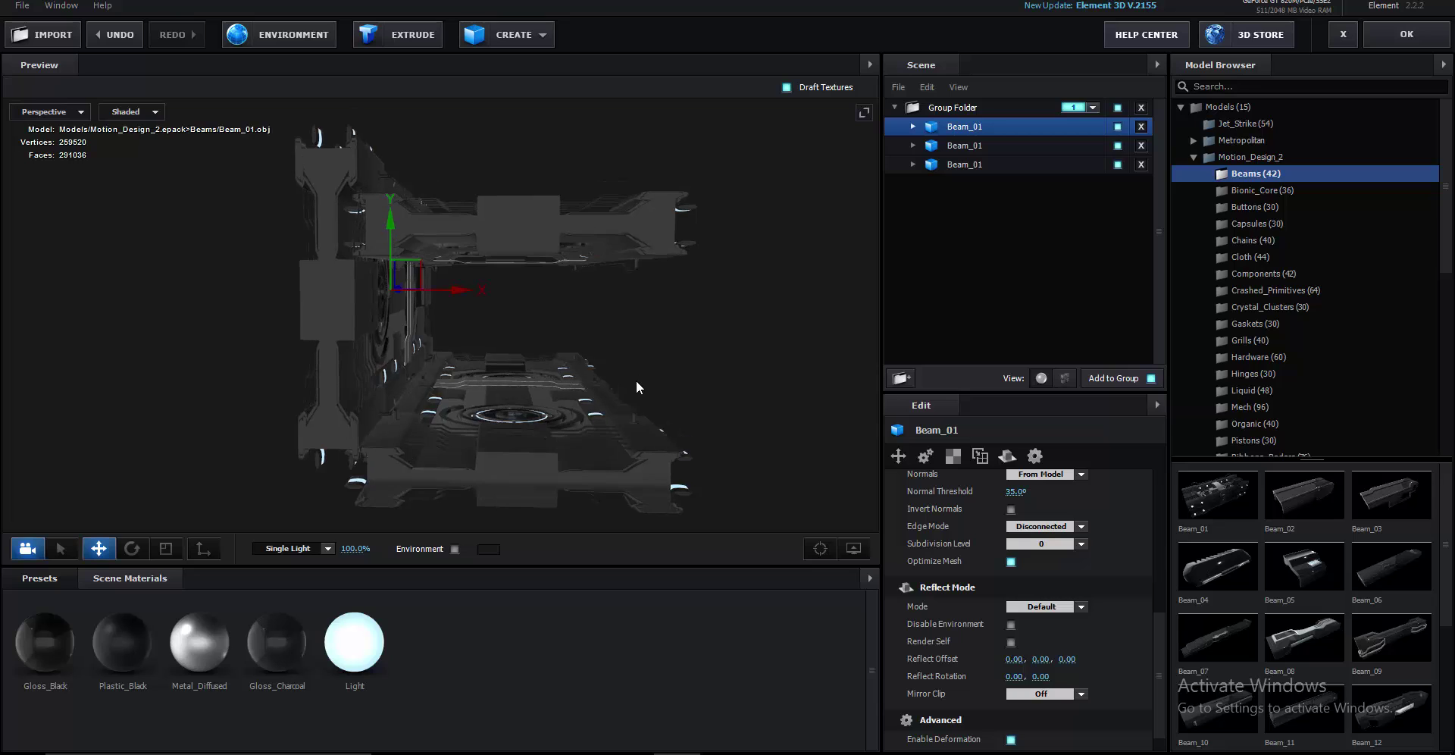
- Raise the ceiling beam to the wall's top and duplicate the left wall along X as the right wall
{"action": "left_click", "coordinate": [953, 148]}
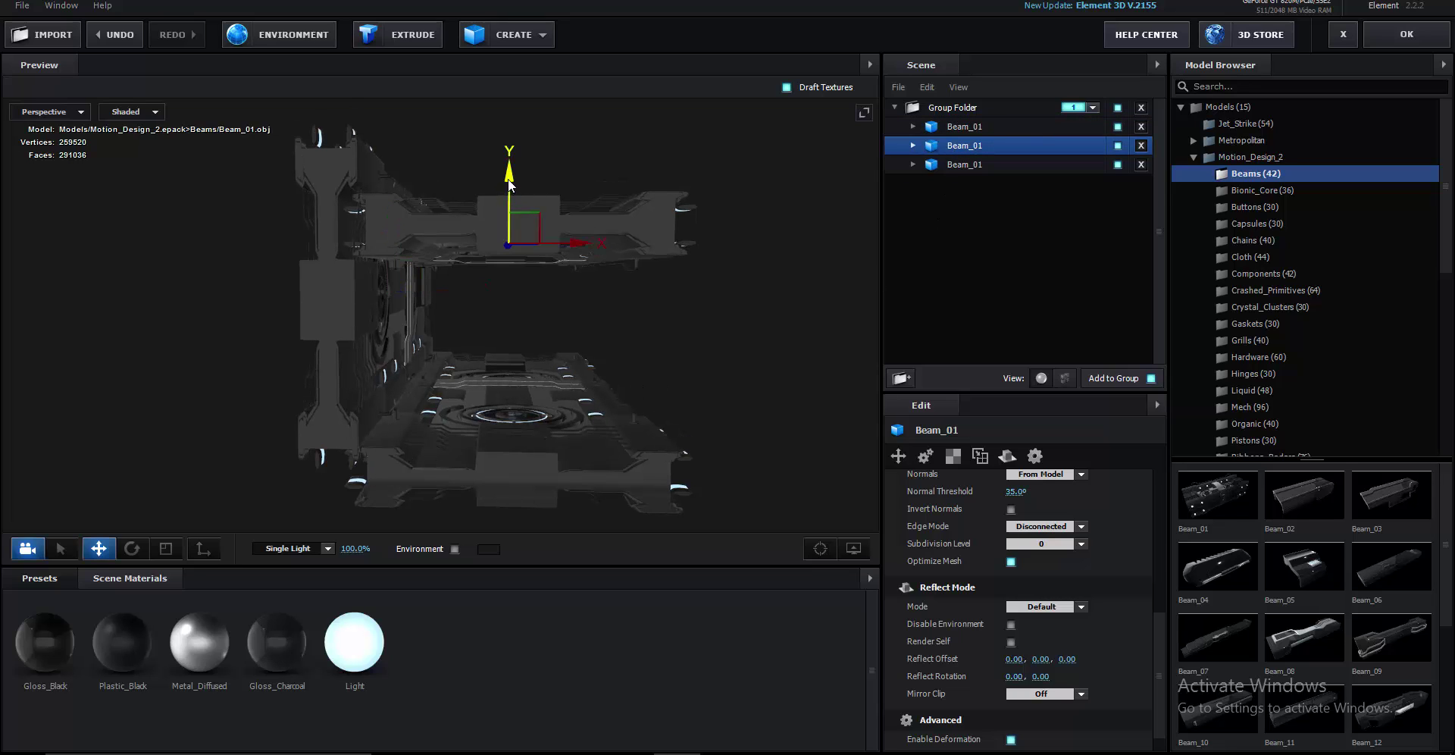
{"action": "left_click_drag", "start_coordinate": [509, 184], "coordinate": [522, 141]}
{"action": "left_click", "coordinate": [974, 127]}
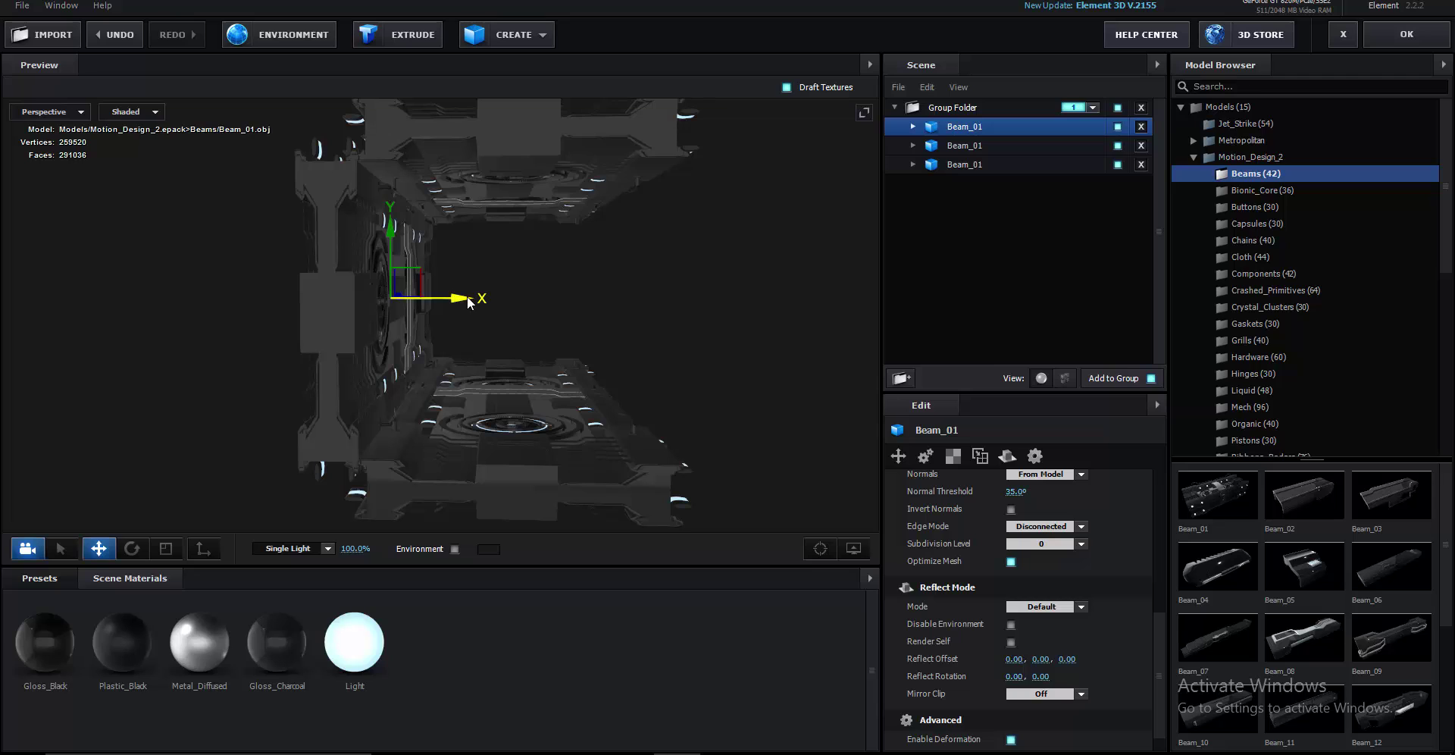
{"action": "left_click_drag", "start_coordinate": [468, 300], "coordinate": [697, 312]}
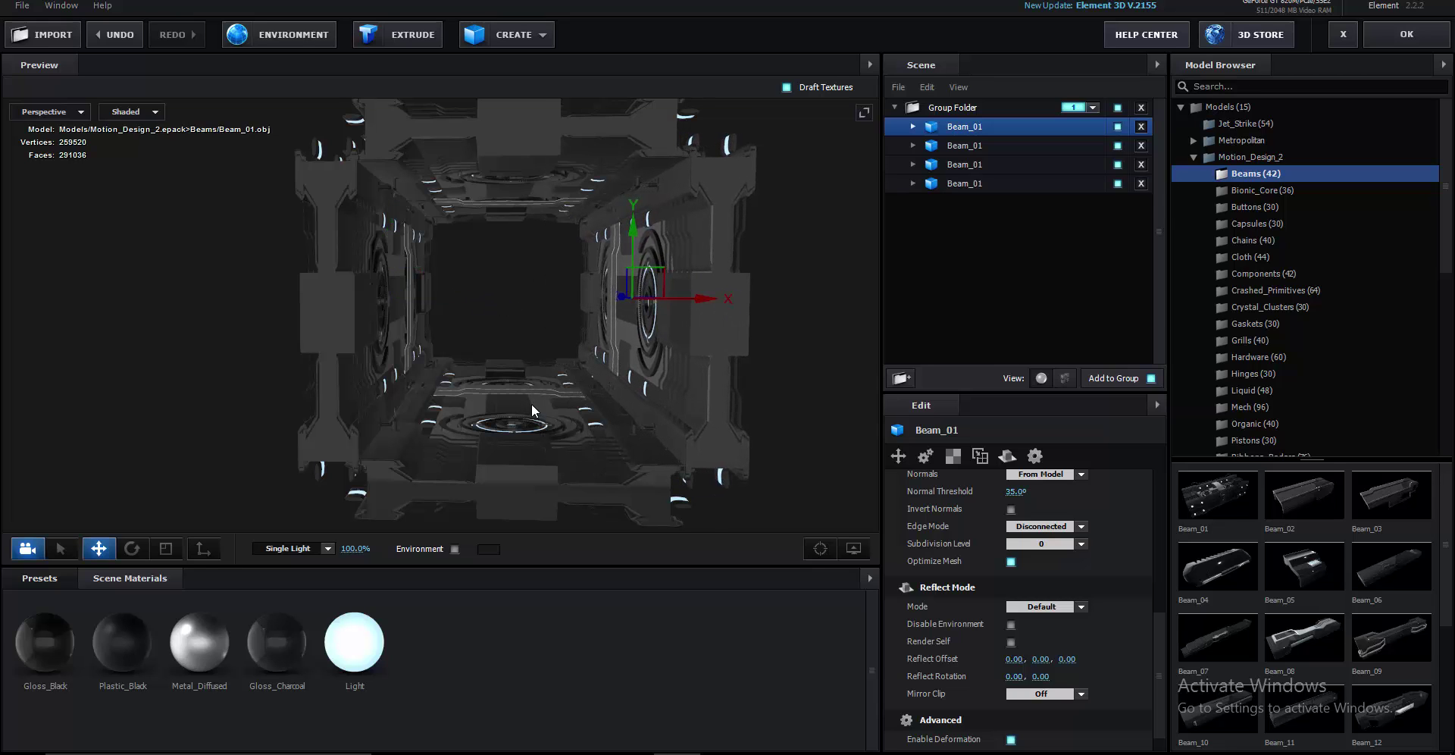
- Examine the four-sided beam tunnel from inside and outside
{"action": "scroll", "coordinate": [530, 404], "scroll_direction": "up", "scroll_amount": 5}
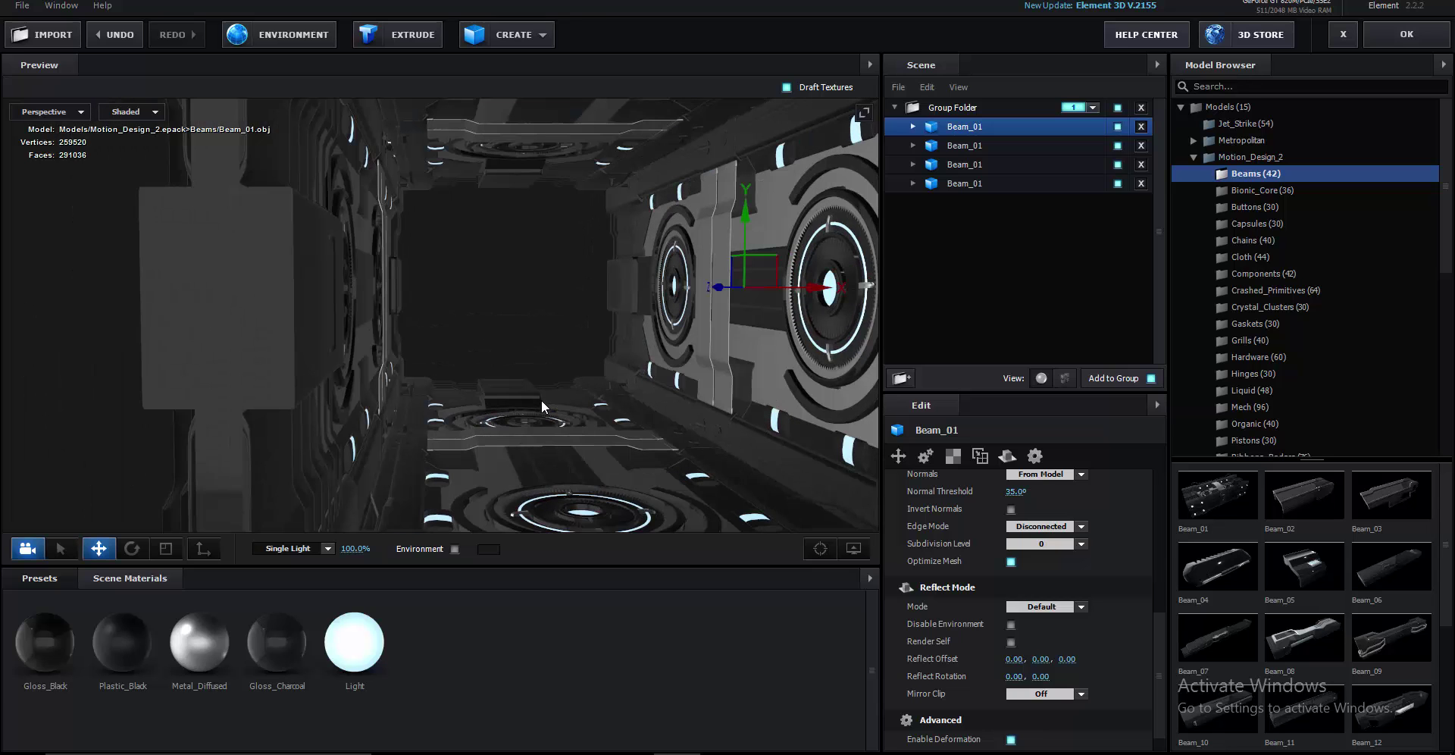
{"action": "left_click_drag", "start_coordinate": [549, 402], "coordinate": [529, 399]}
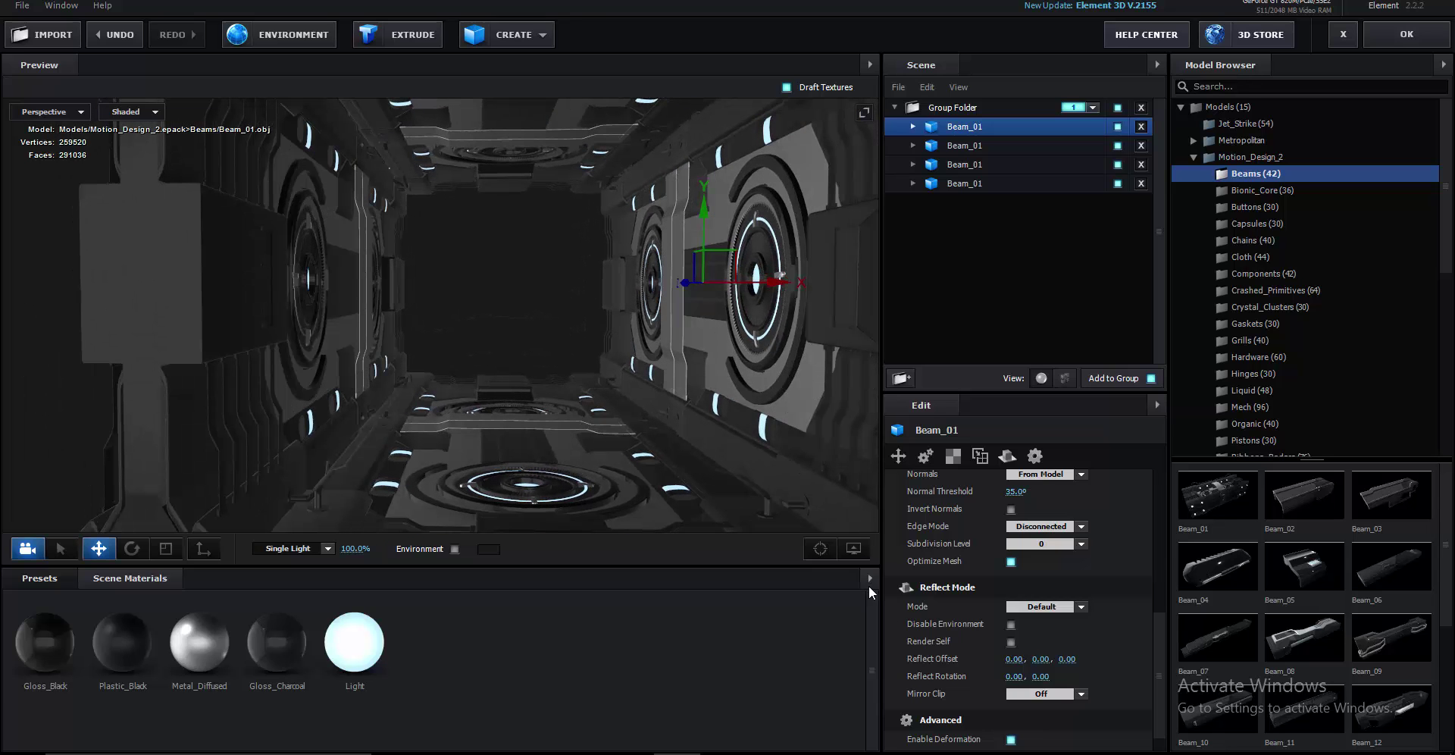
{"action": "left_click", "coordinate": [869, 579]}
{"action": "left_click", "coordinate": [933, 599]}
{"action": "left_click_drag", "start_coordinate": [596, 448], "coordinate": [506, 417]}
{"action": "scroll", "coordinate": [516, 389], "scroll_direction": "down", "scroll_amount": 10}
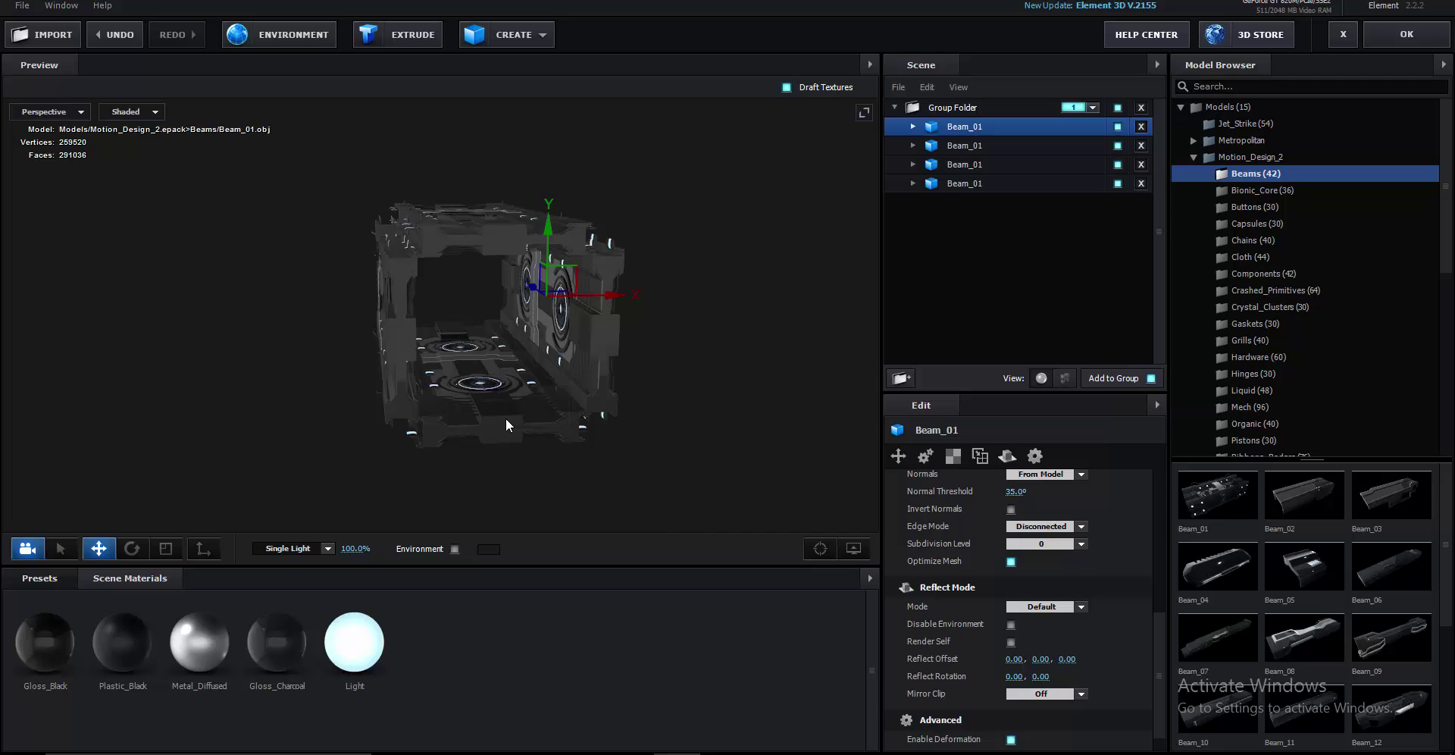
{"action": "scroll", "coordinate": [506, 417], "scroll_direction": "up", "scroll_amount": 3}
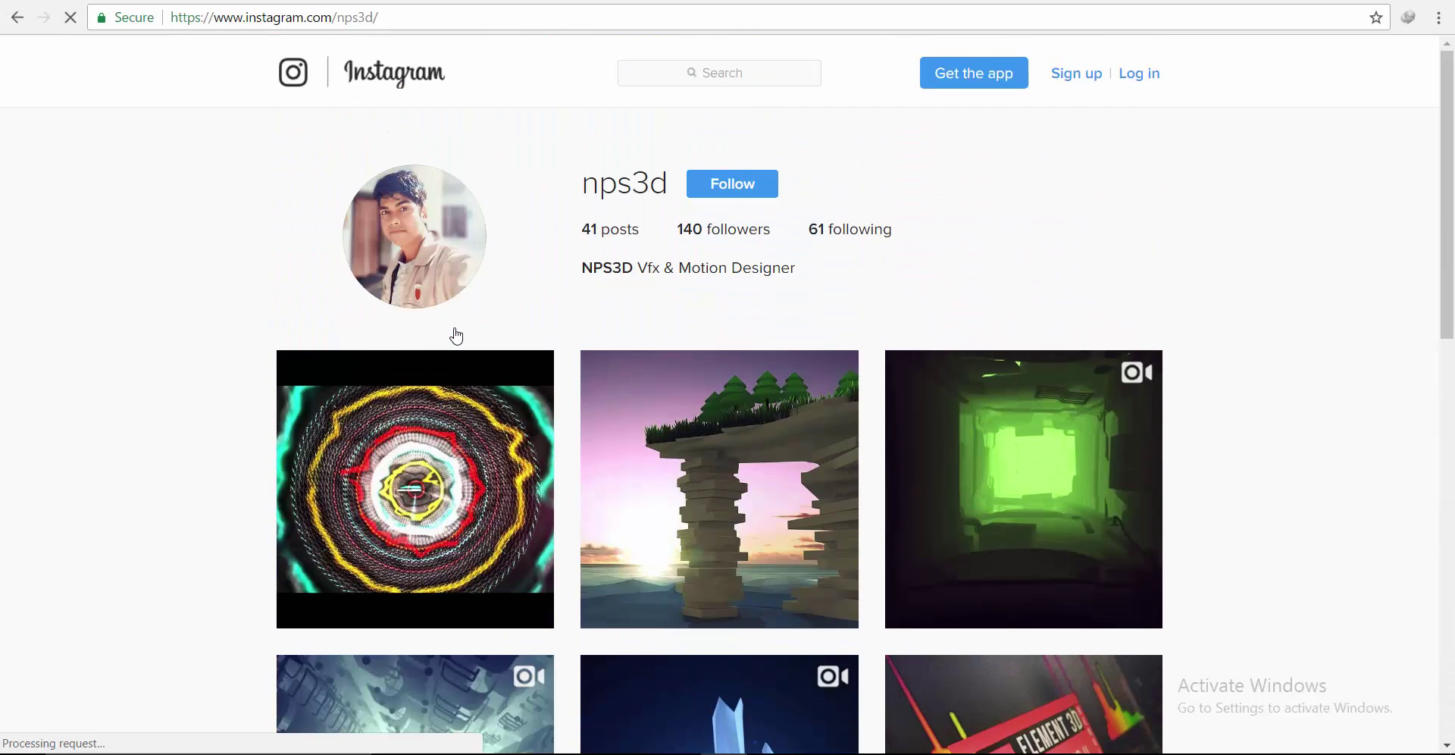
- Switch to the browser and play the green destroyed tunnel video on the Instagram profile as a reference
{"action": "scroll", "coordinate": [457, 336], "scroll_direction": "down", "scroll_amount": 2}
{"action": "left_click", "coordinate": [1117, 328]}
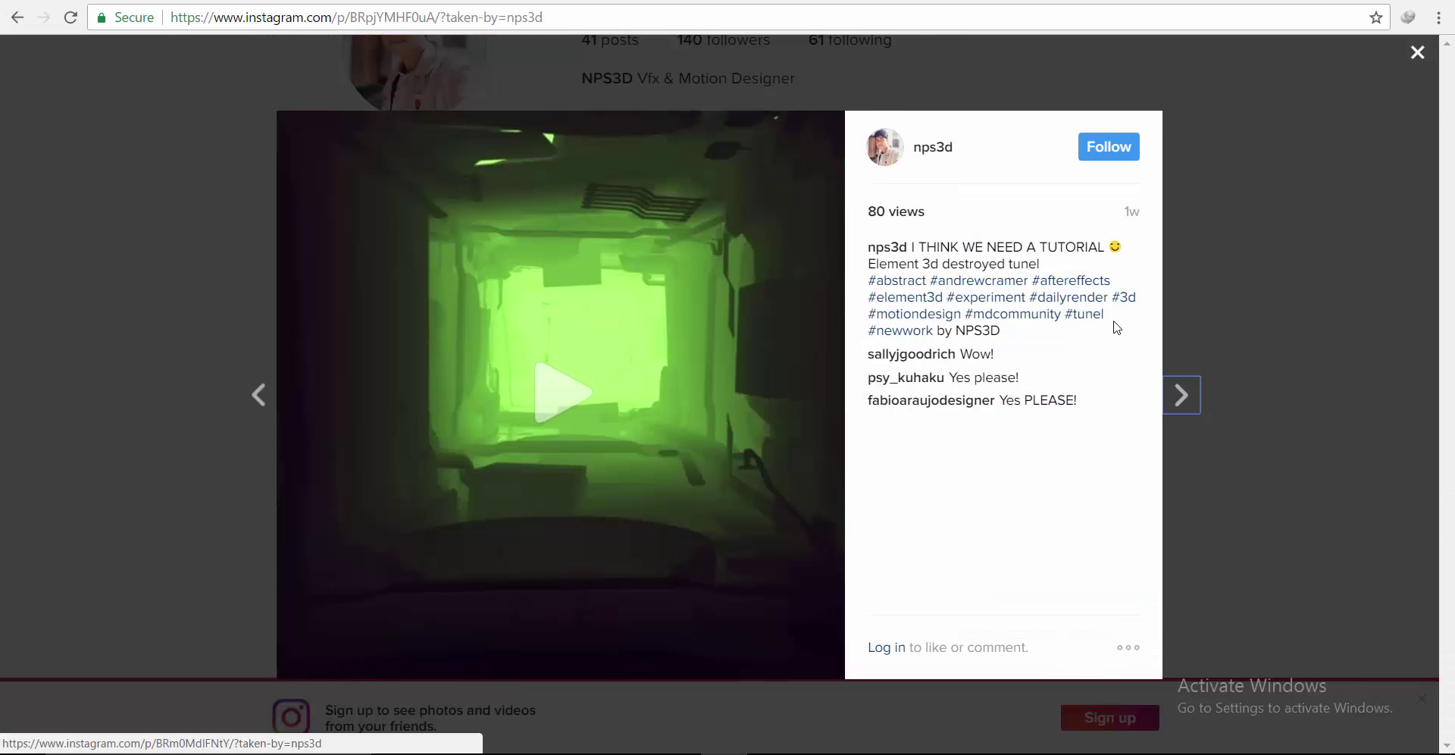
{"action": "left_click", "coordinate": [584, 384]}
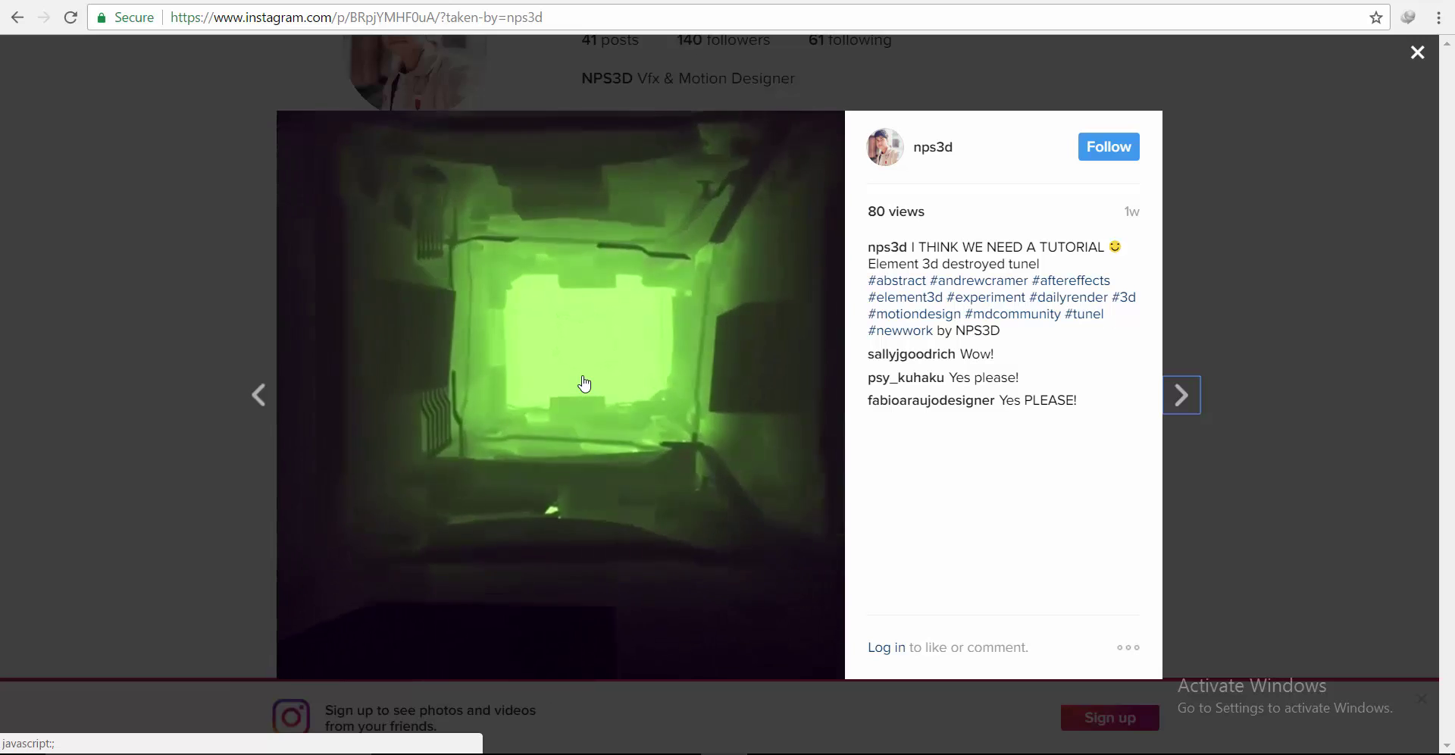
{"action": "left_click", "coordinate": [1418, 108]}
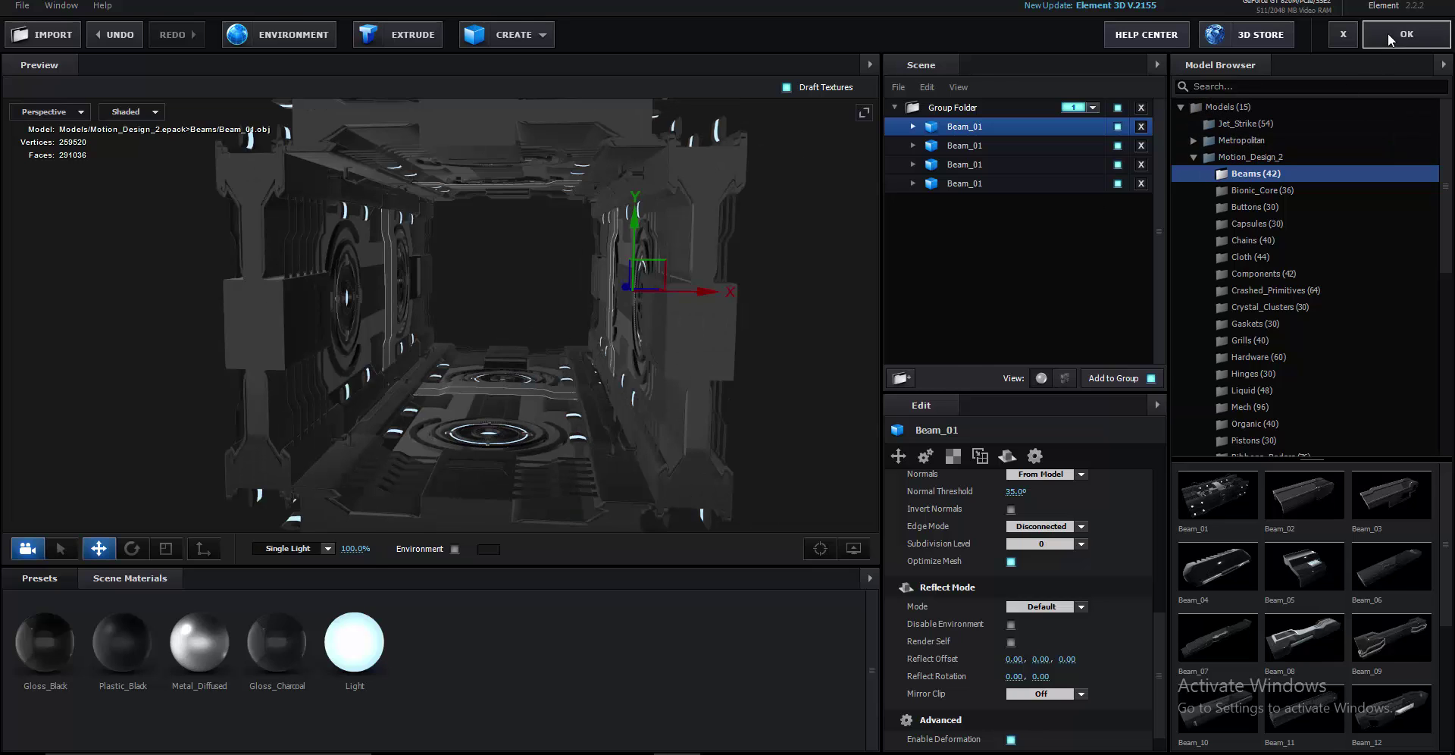
- Apply the Element scene to the composition and add a two-node camera named Camera 1 with the 35mm preset
{"action": "left_click", "coordinate": [1395, 34]}
{"action": "right_click", "coordinate": [203, 662]}
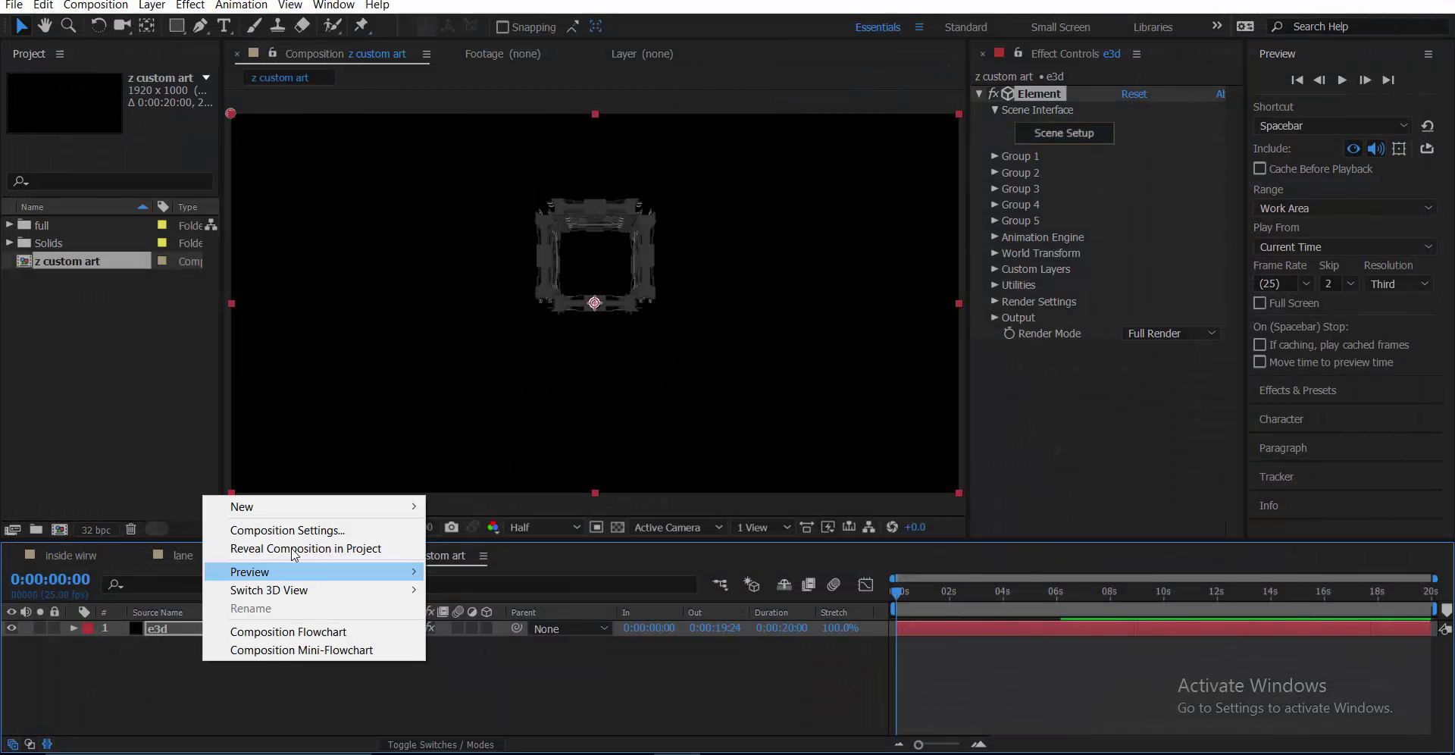
{"action": "mouse_move", "coordinate": [276, 509]}
{"action": "left_click", "coordinate": [513, 584]}
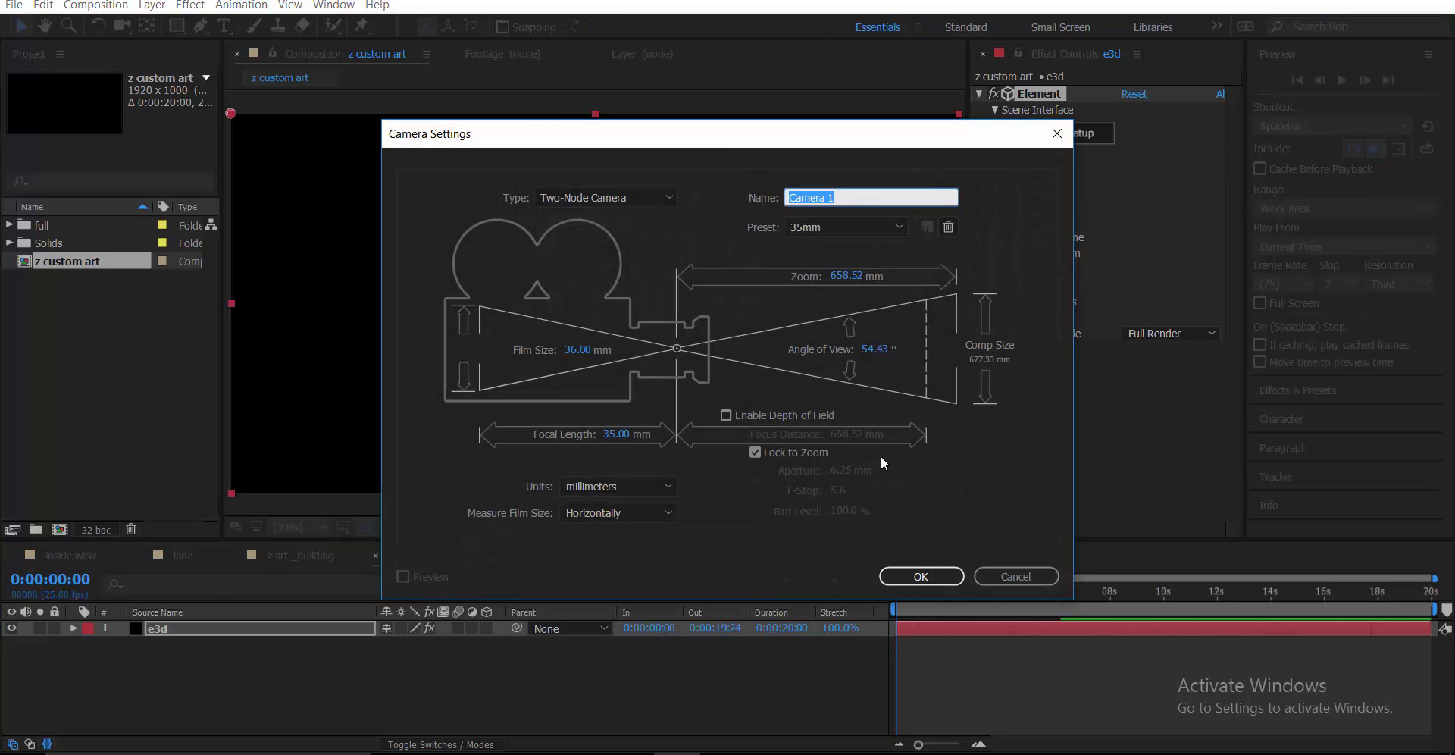
{"action": "left_click", "coordinate": [920, 576]}
- Add a null object to the composition and make it a 3D layer
{"action": "right_click", "coordinate": [397, 693]}
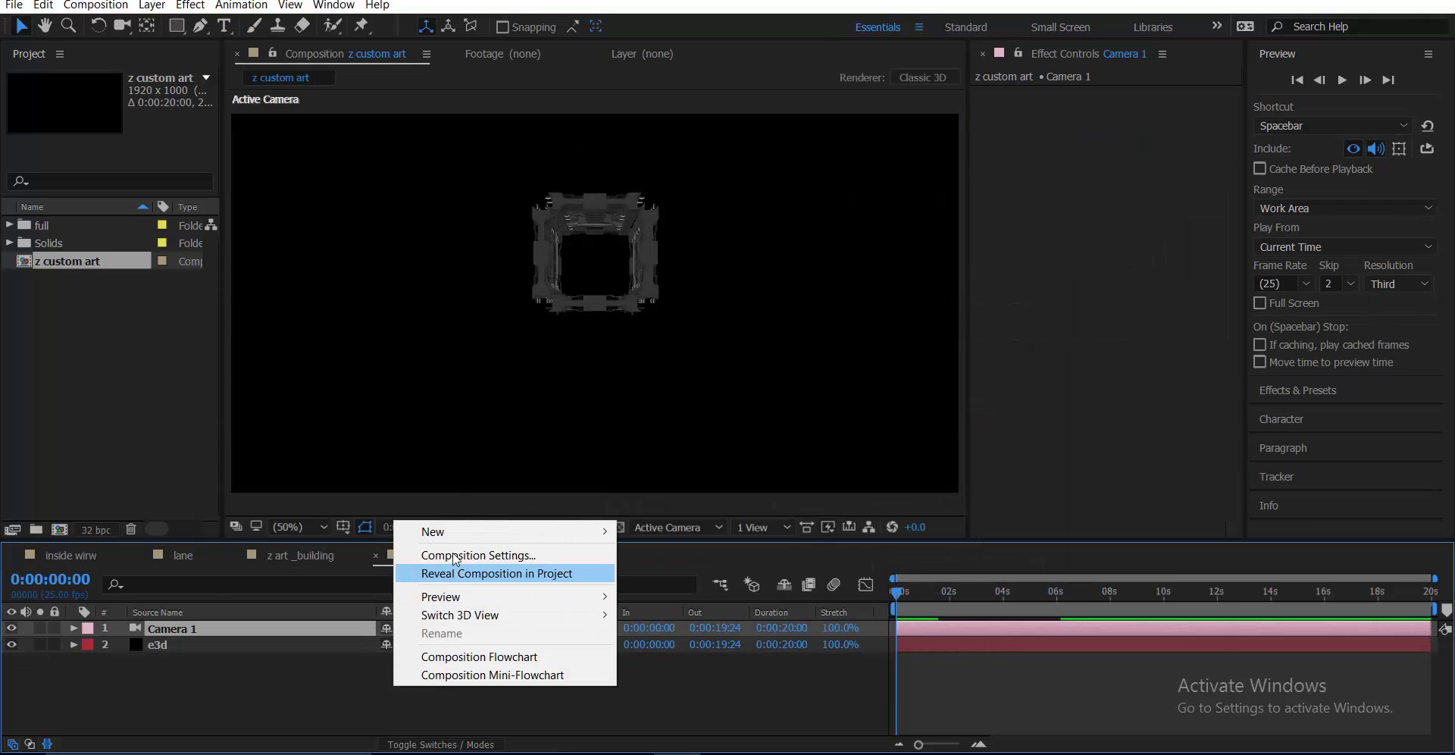
{"action": "mouse_move", "coordinate": [424, 523]}
{"action": "left_click", "coordinate": [712, 625]}
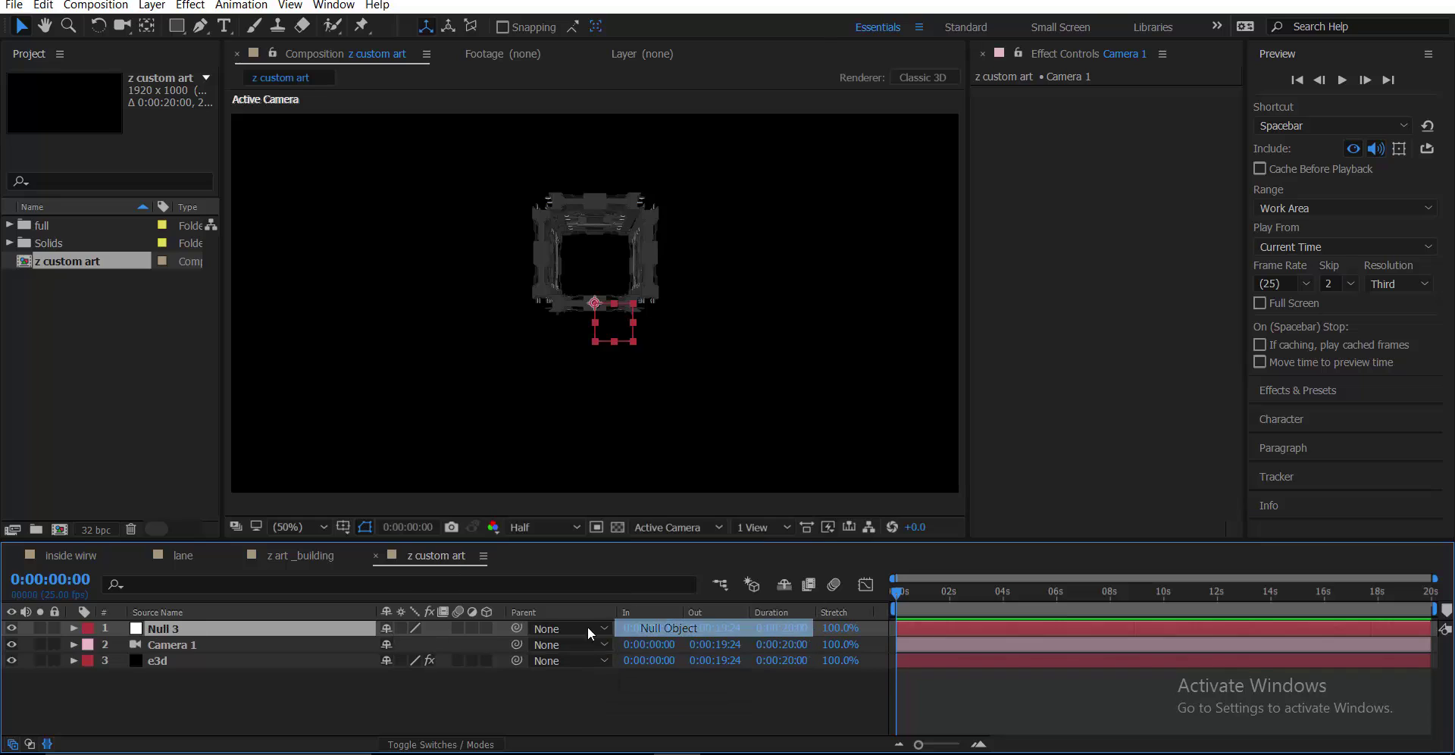
{"action": "left_click", "coordinate": [487, 628]}
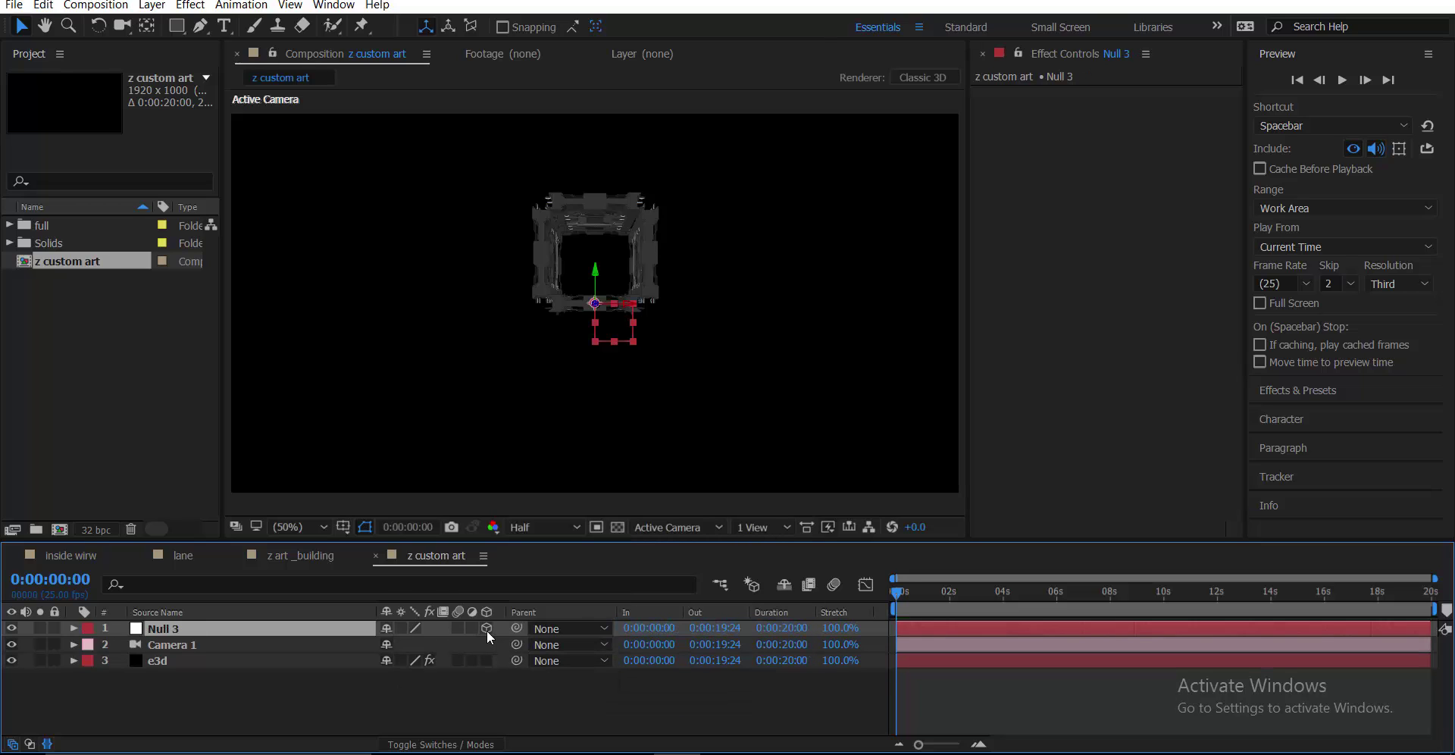
{"action": "key", "text": "F4"}
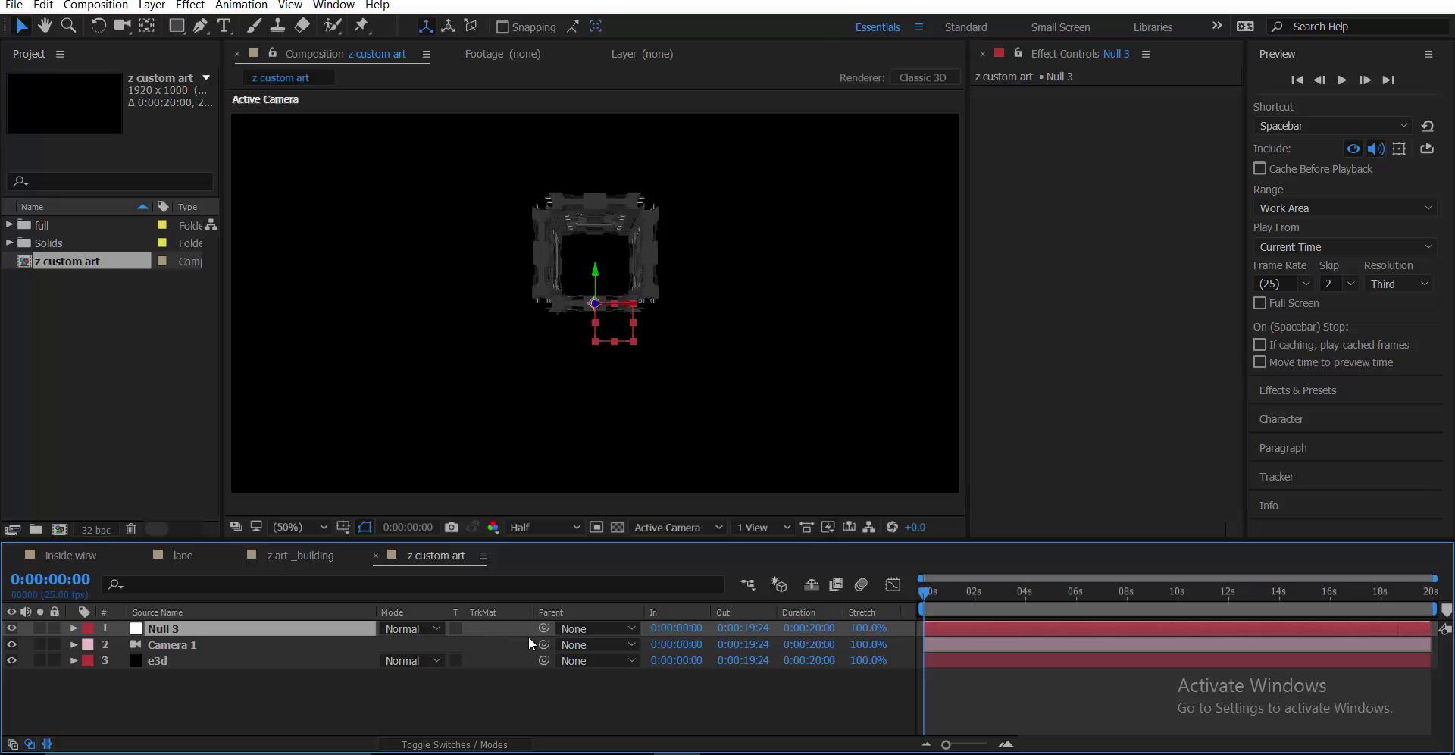
{"action": "key", "text": "F4"}
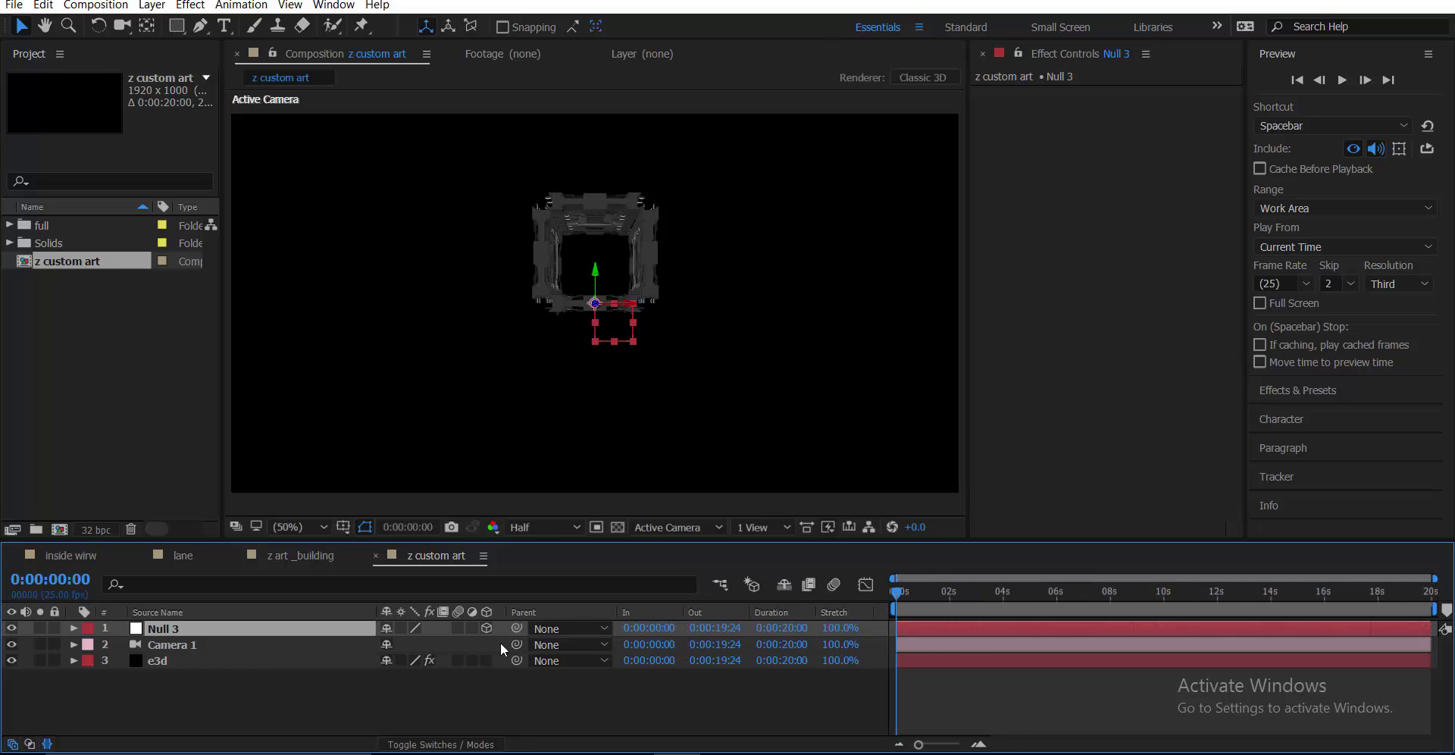
- Parent Camera 1 to the null and change the null's position to about 960, 397, 1075
{"action": "left_click", "coordinate": [289, 645]}
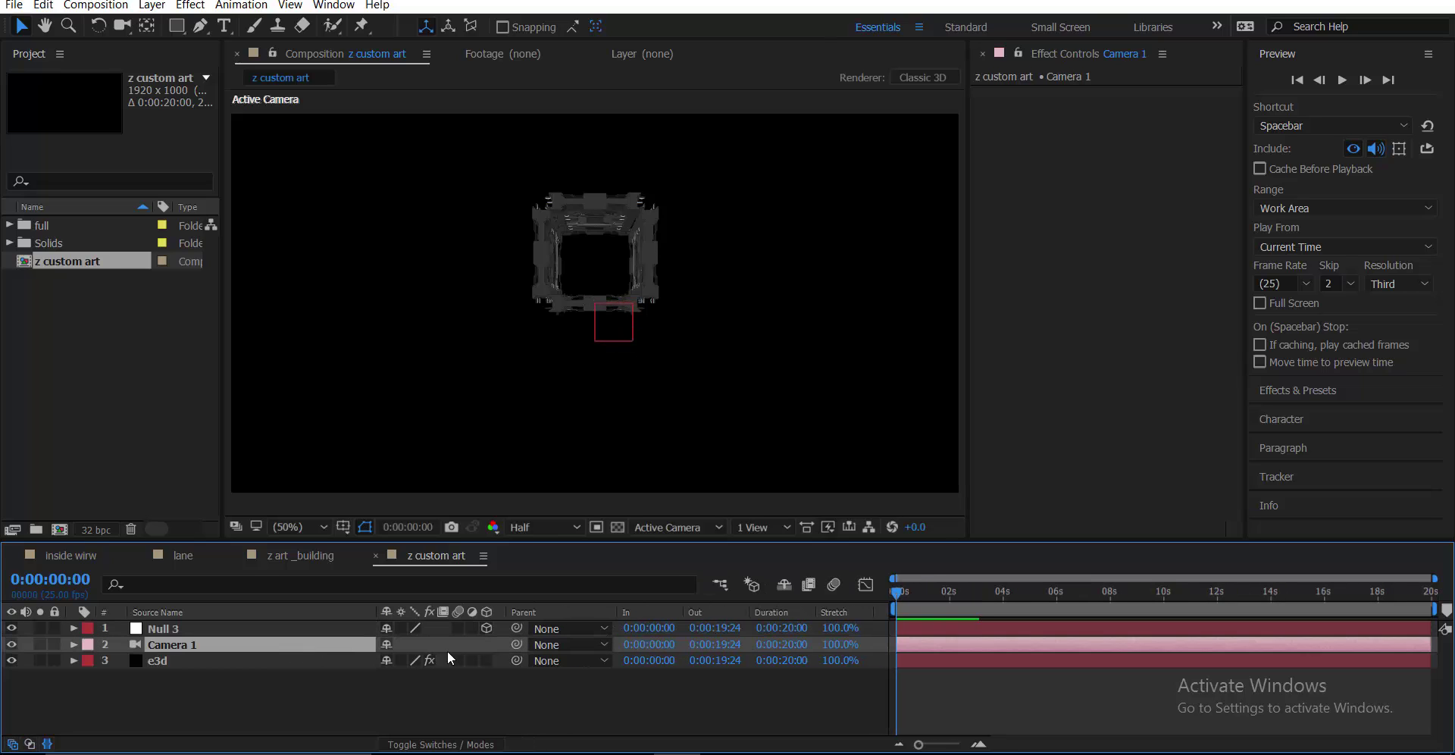
{"action": "left_click_drag", "start_coordinate": [512, 643], "coordinate": [324, 624]}
{"action": "left_click", "coordinate": [324, 625]}
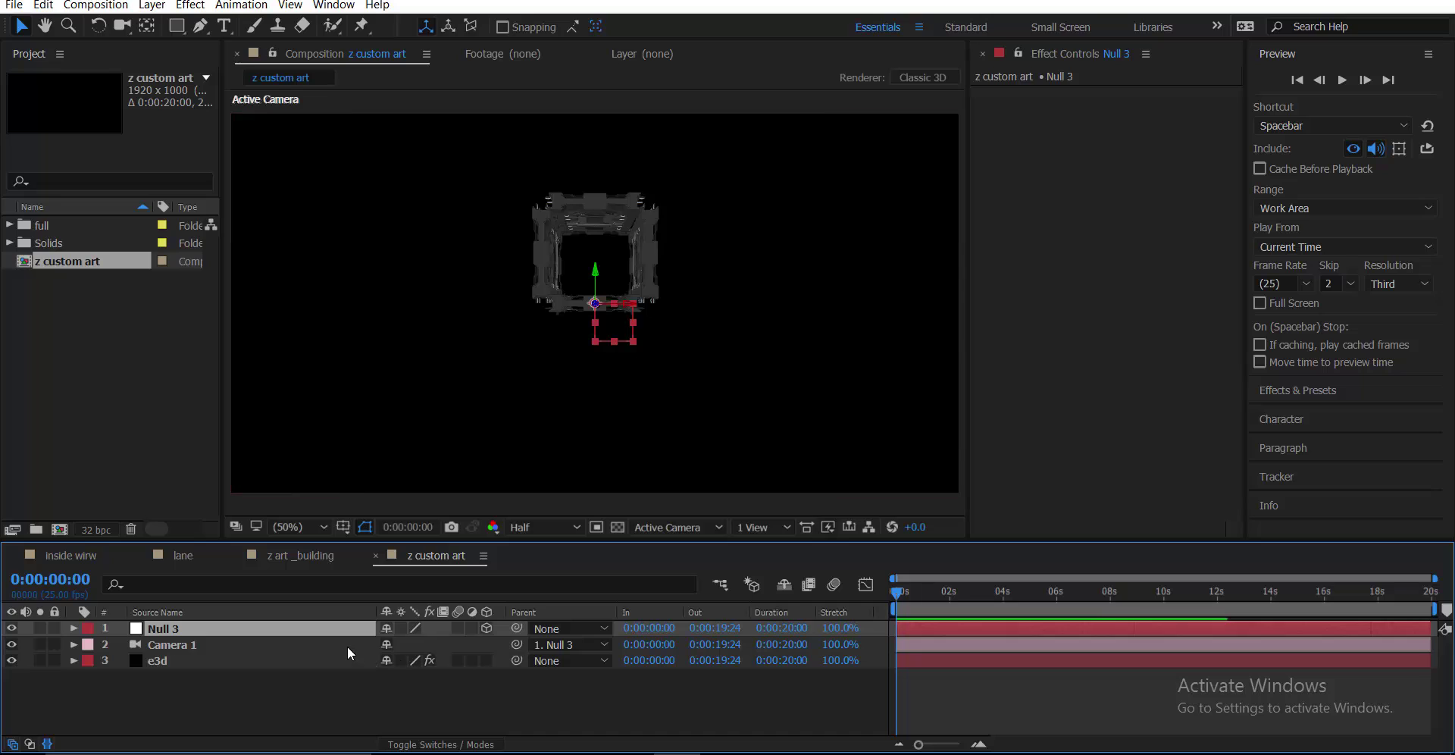
{"action": "key", "text": "p"}
{"action": "left_click_drag", "start_coordinate": [448, 650], "coordinate": [294, 711]}
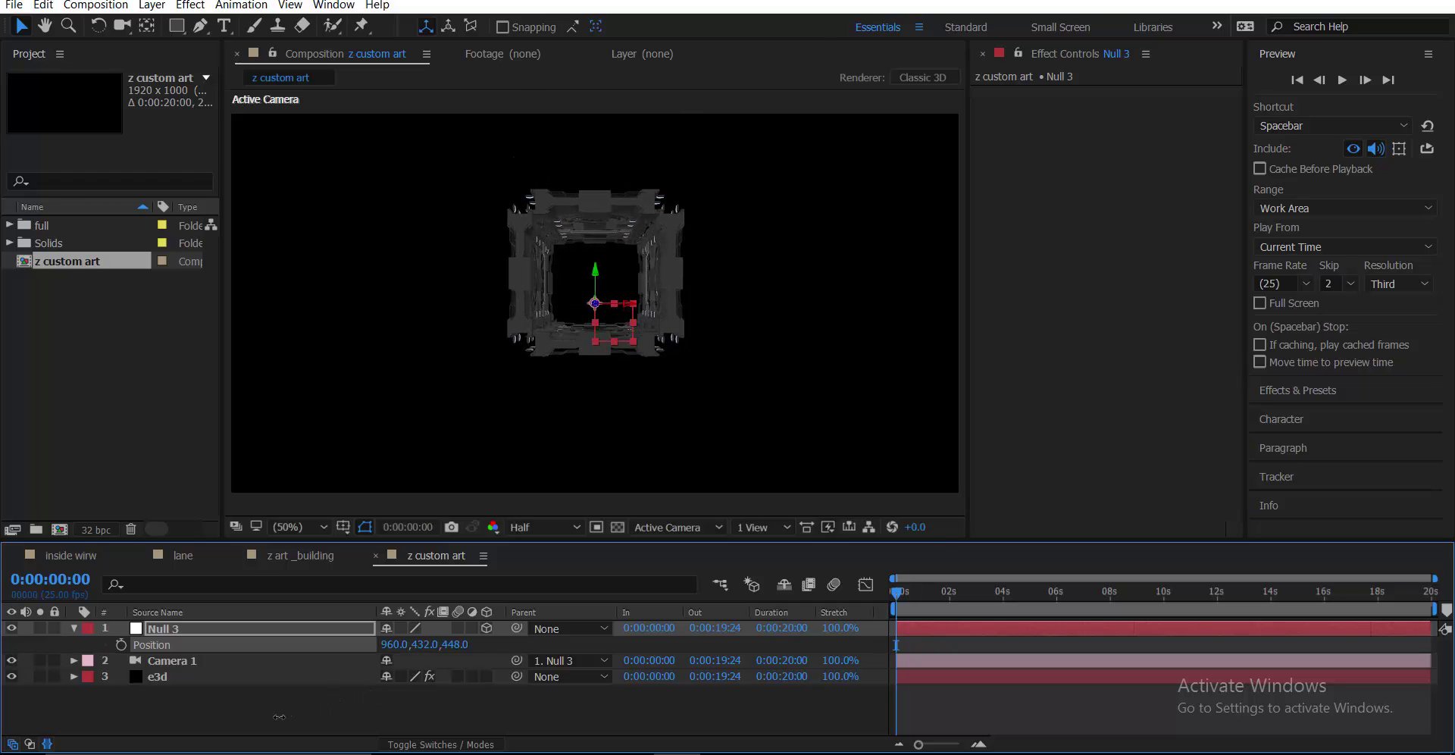
{"action": "left_click_drag", "start_coordinate": [454, 644], "coordinate": [985, 640]}
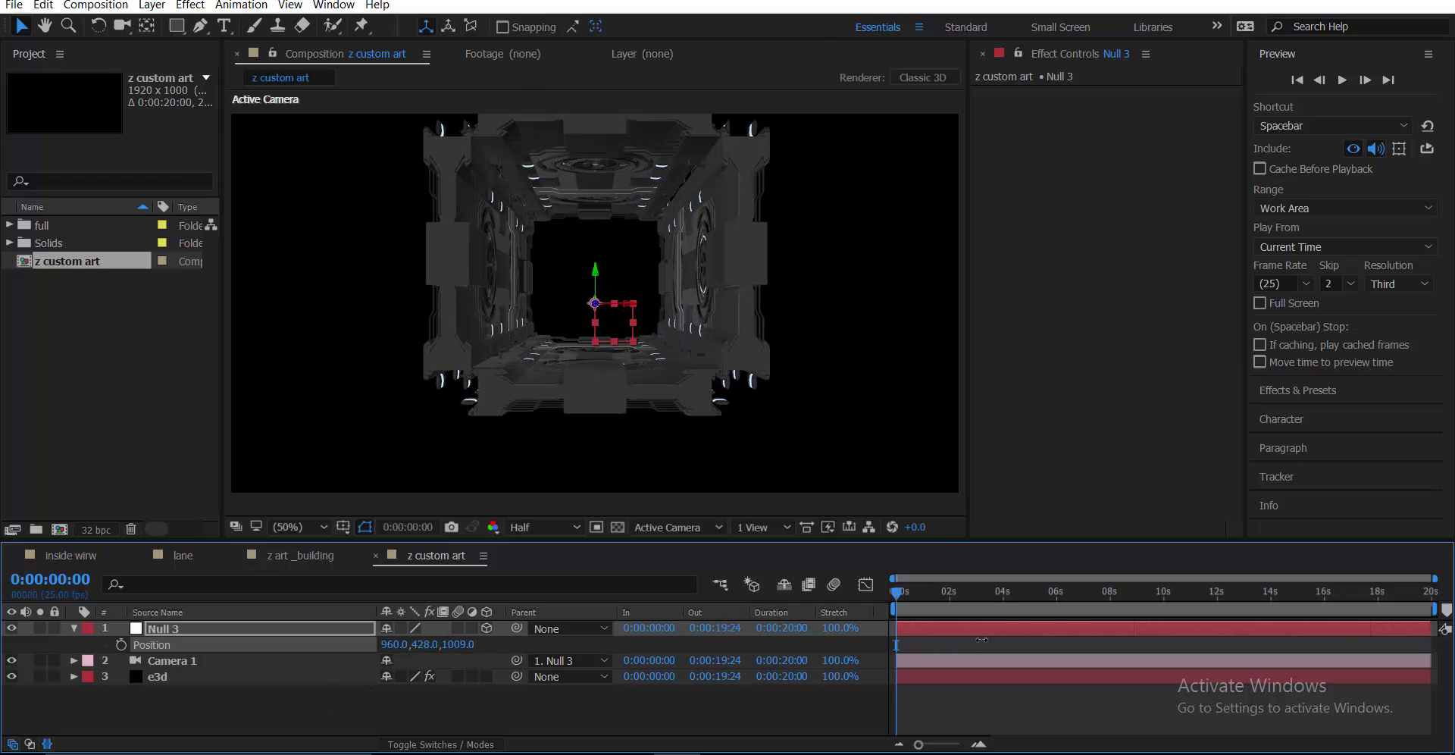
{"action": "left_click_drag", "start_coordinate": [424, 644], "coordinate": [573, 533]}
- Switch the viewer to Custom View 1 and set the e3d layer's Group 1 replicator shape to 3D Grid
{"action": "left_click", "coordinate": [682, 527]}
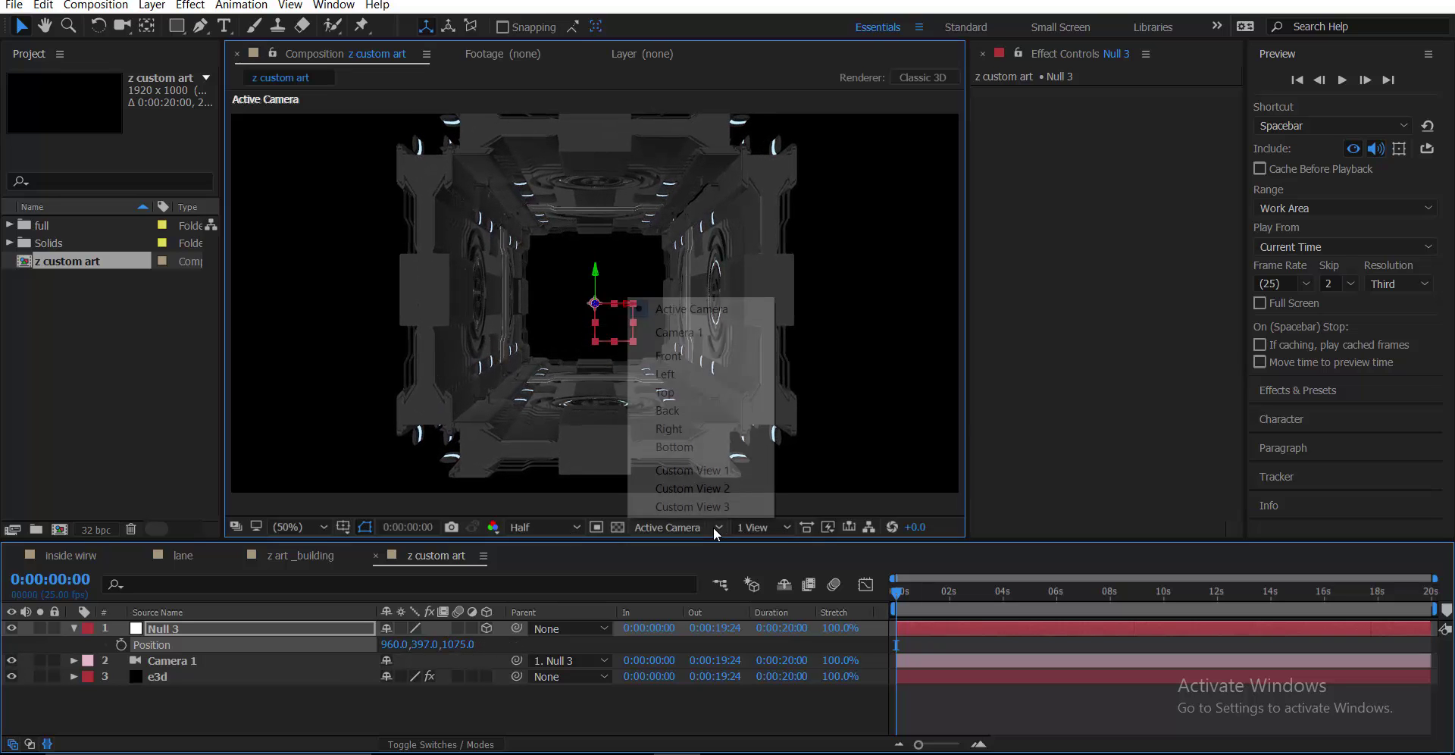
{"action": "left_click", "coordinate": [705, 471]}
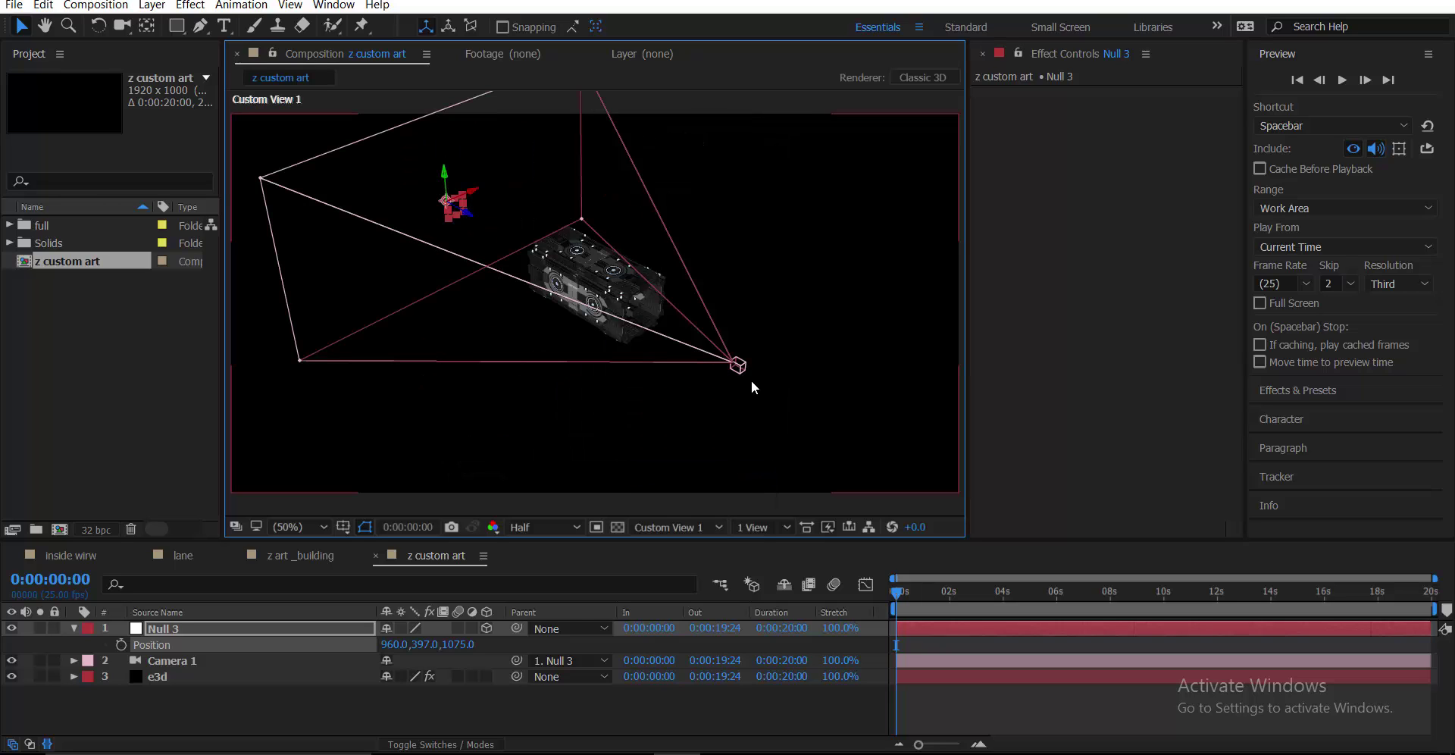
{"action": "left_click", "coordinate": [195, 661]}
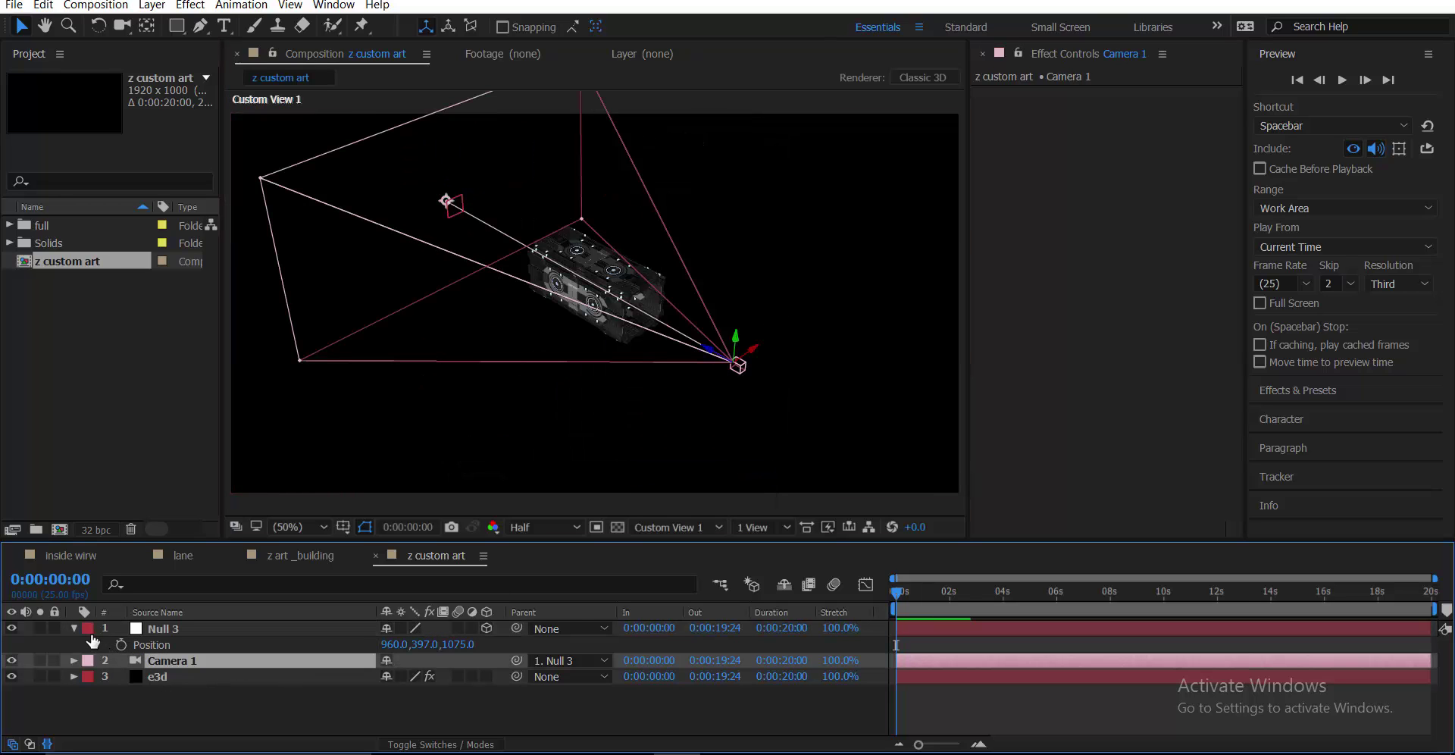
{"action": "left_click", "coordinate": [83, 637]}
{"action": "left_click", "coordinate": [73, 628]}
{"action": "left_click", "coordinate": [182, 660]}
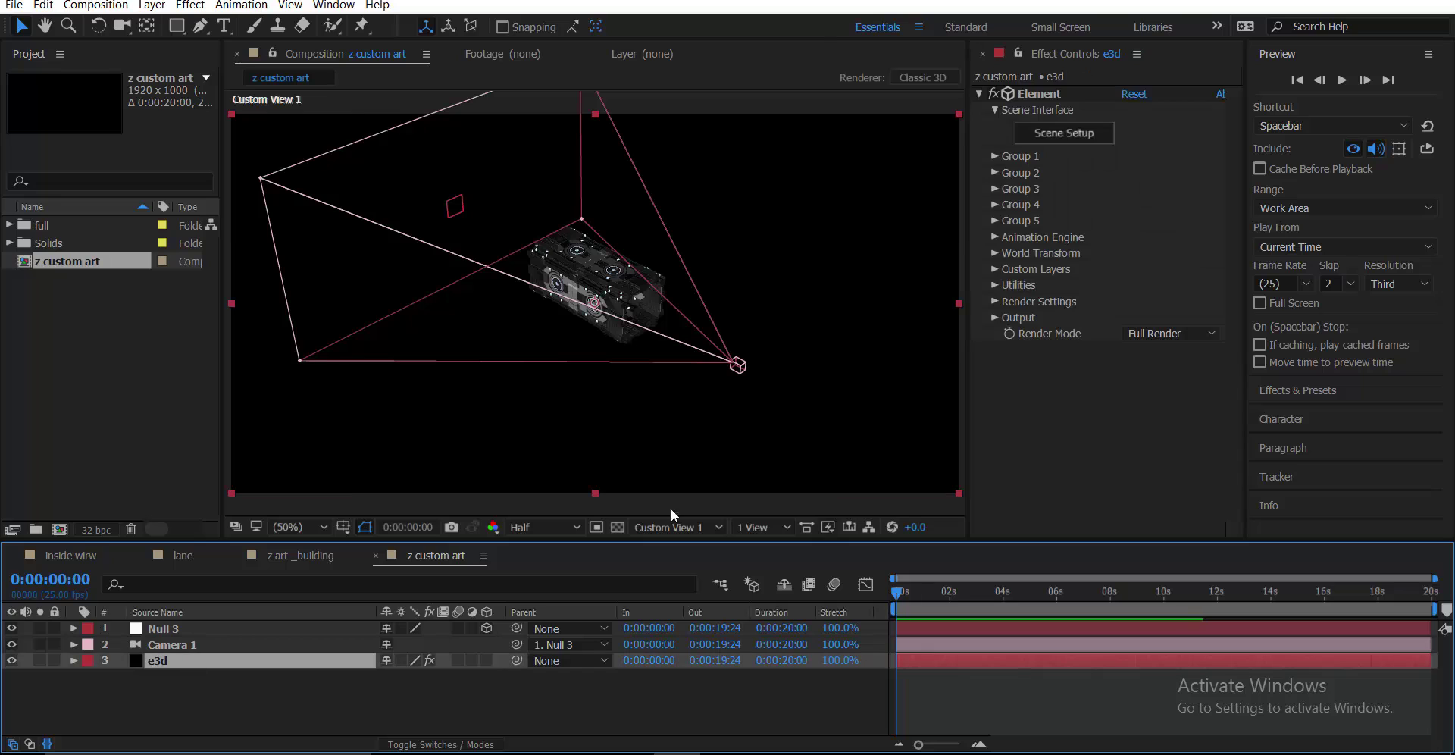
{"action": "left_click", "coordinate": [994, 157]}
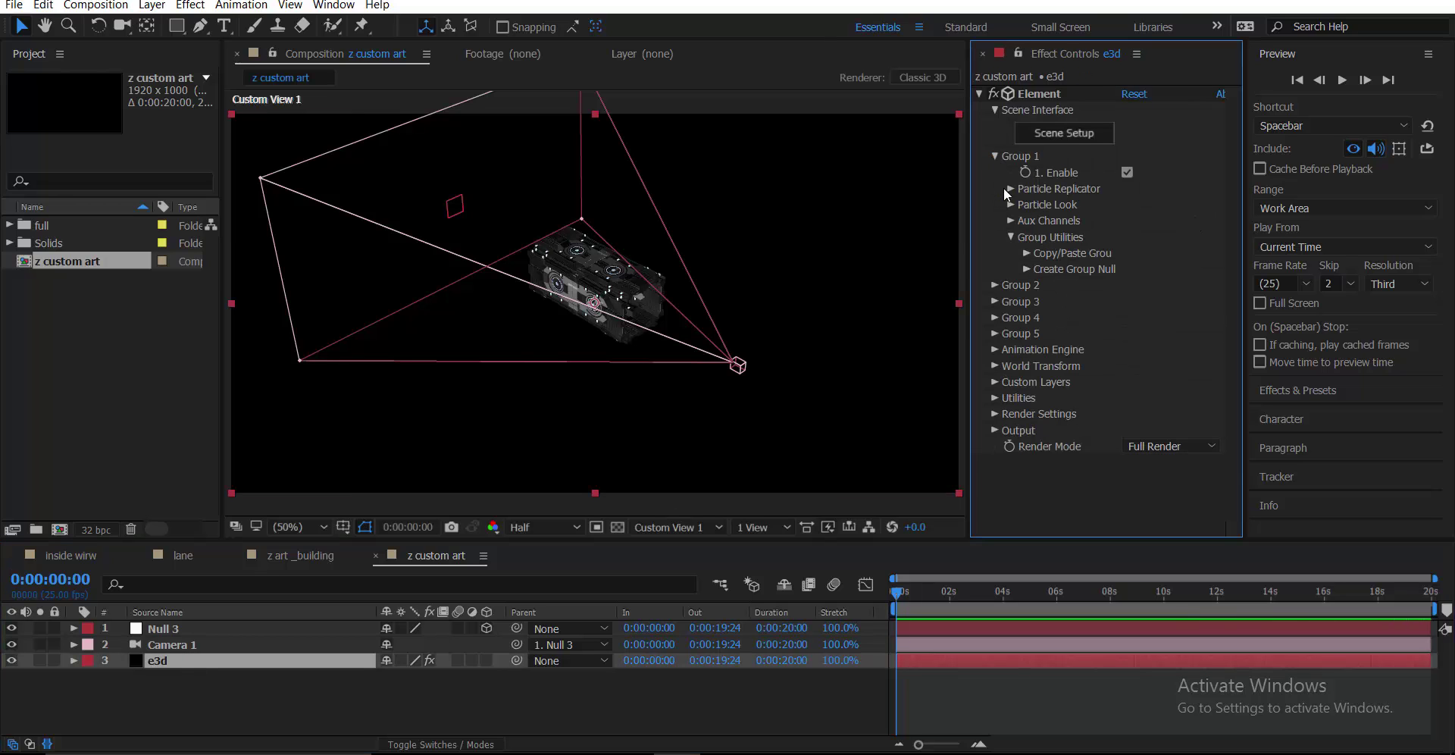
{"action": "left_click", "coordinate": [1010, 189]}
{"action": "left_click", "coordinate": [1166, 220]}
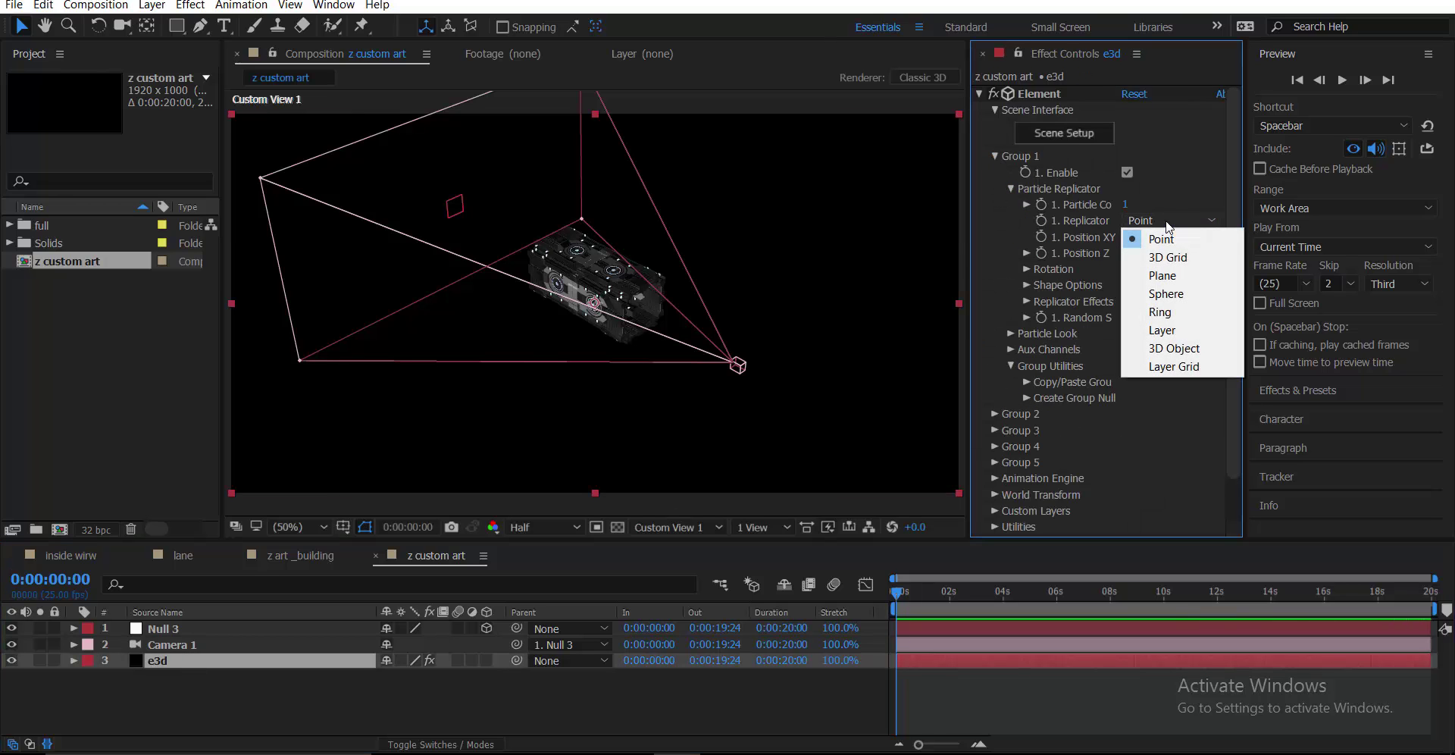
{"action": "left_click", "coordinate": [1179, 259]}
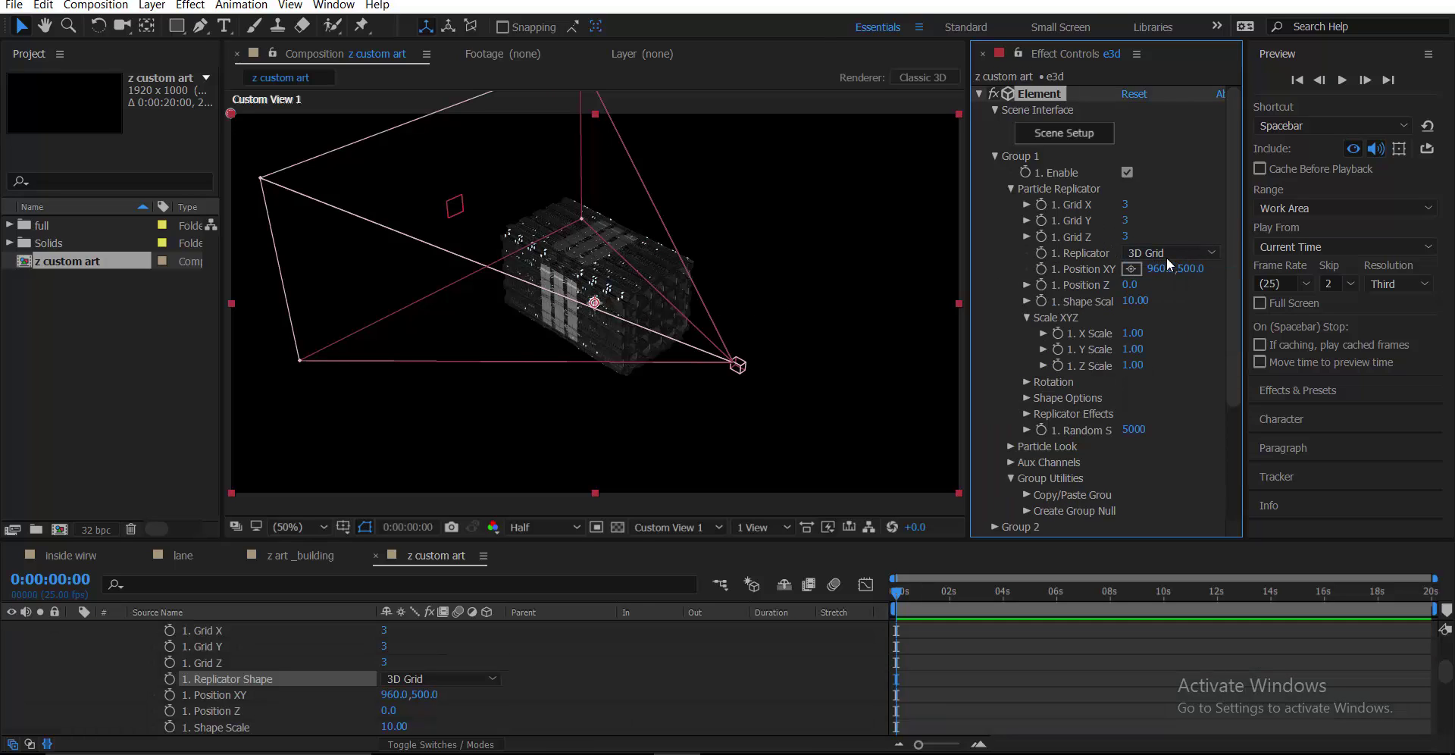
- Set both Grid X and Grid Y of the Group 1 replicator to 1
{"action": "left_click", "coordinate": [1125, 205]}
{"action": "type", "text": "1"}
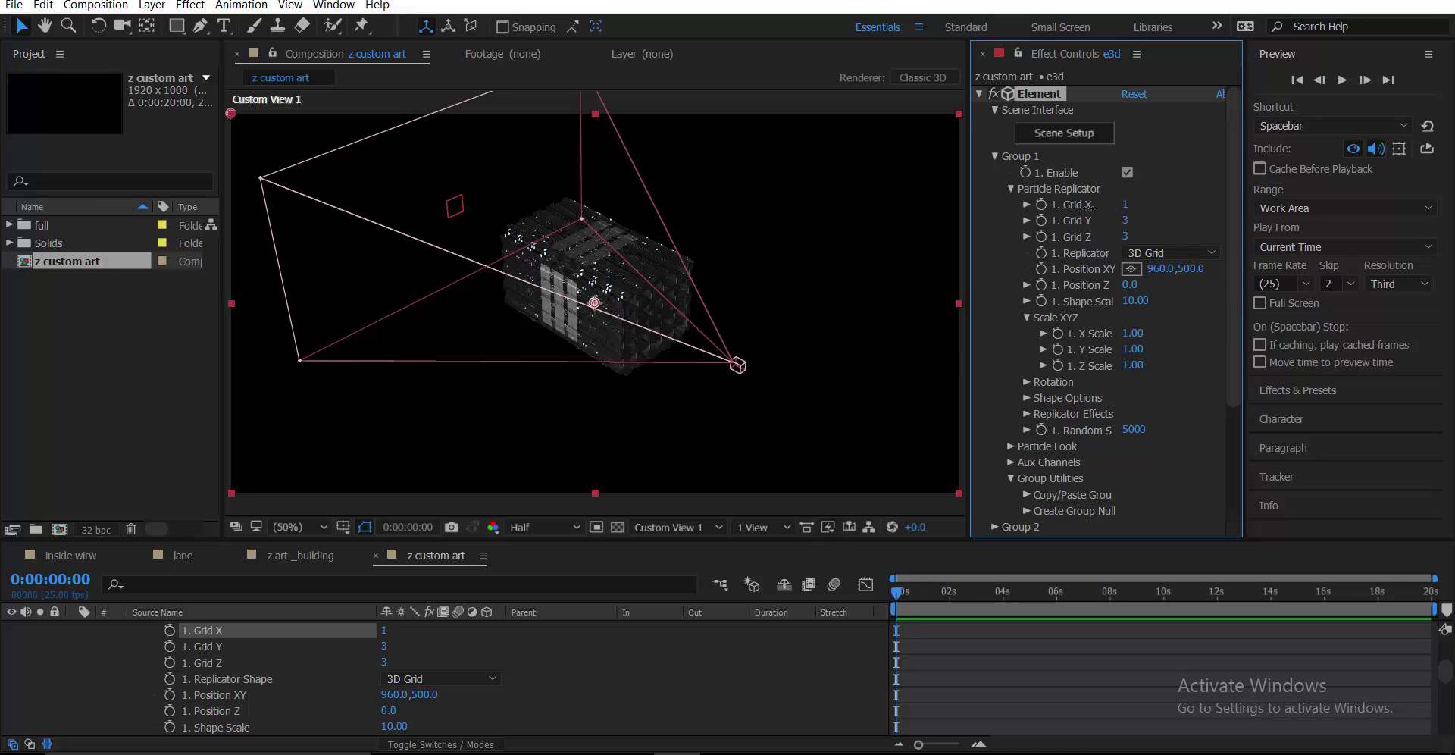
{"action": "key", "text": "Return"}
{"action": "left_click_drag", "start_coordinate": [1127, 224], "coordinate": [1016, 220]}
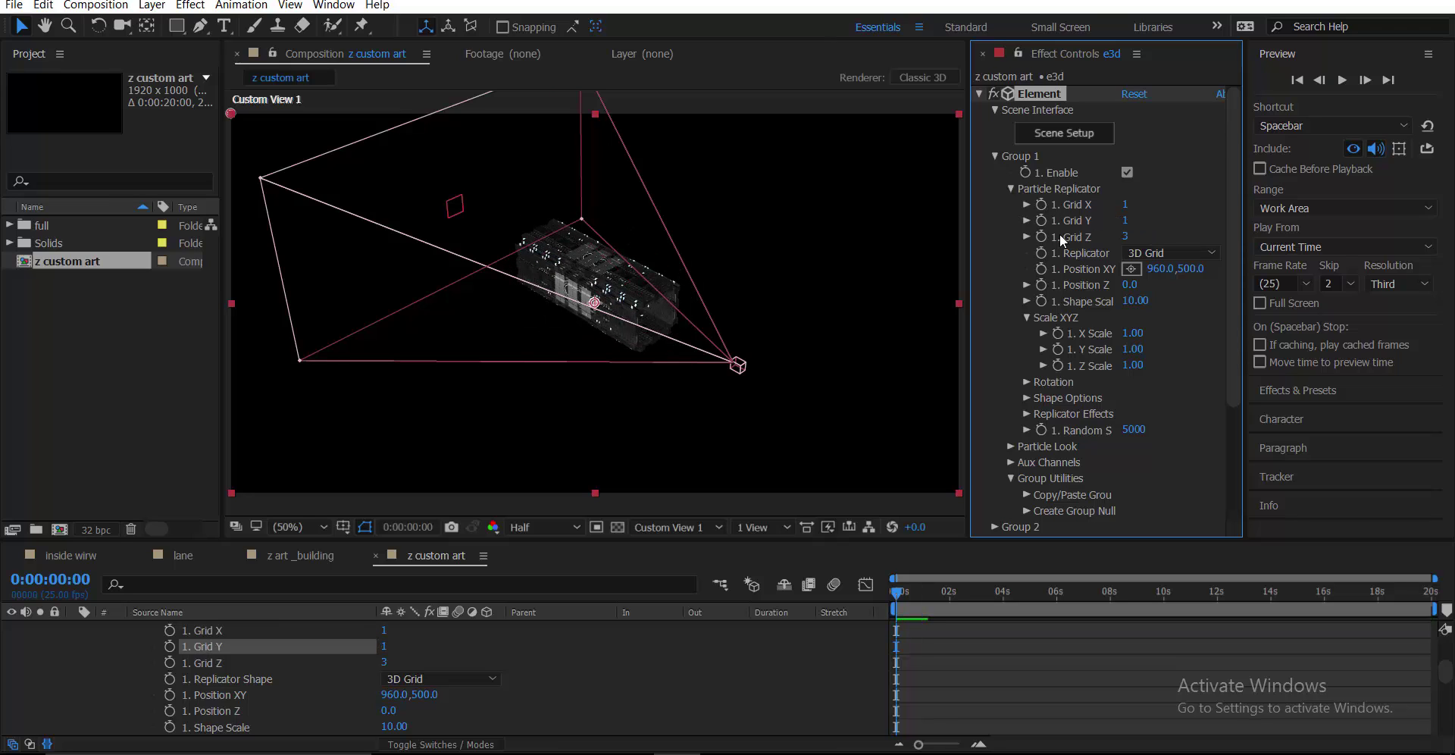
- Increase the Group 1 shape scale to about 80.40 and set Grid Z to 25
{"action": "left_click_drag", "start_coordinate": [1133, 301], "coordinate": [1312, 304]}
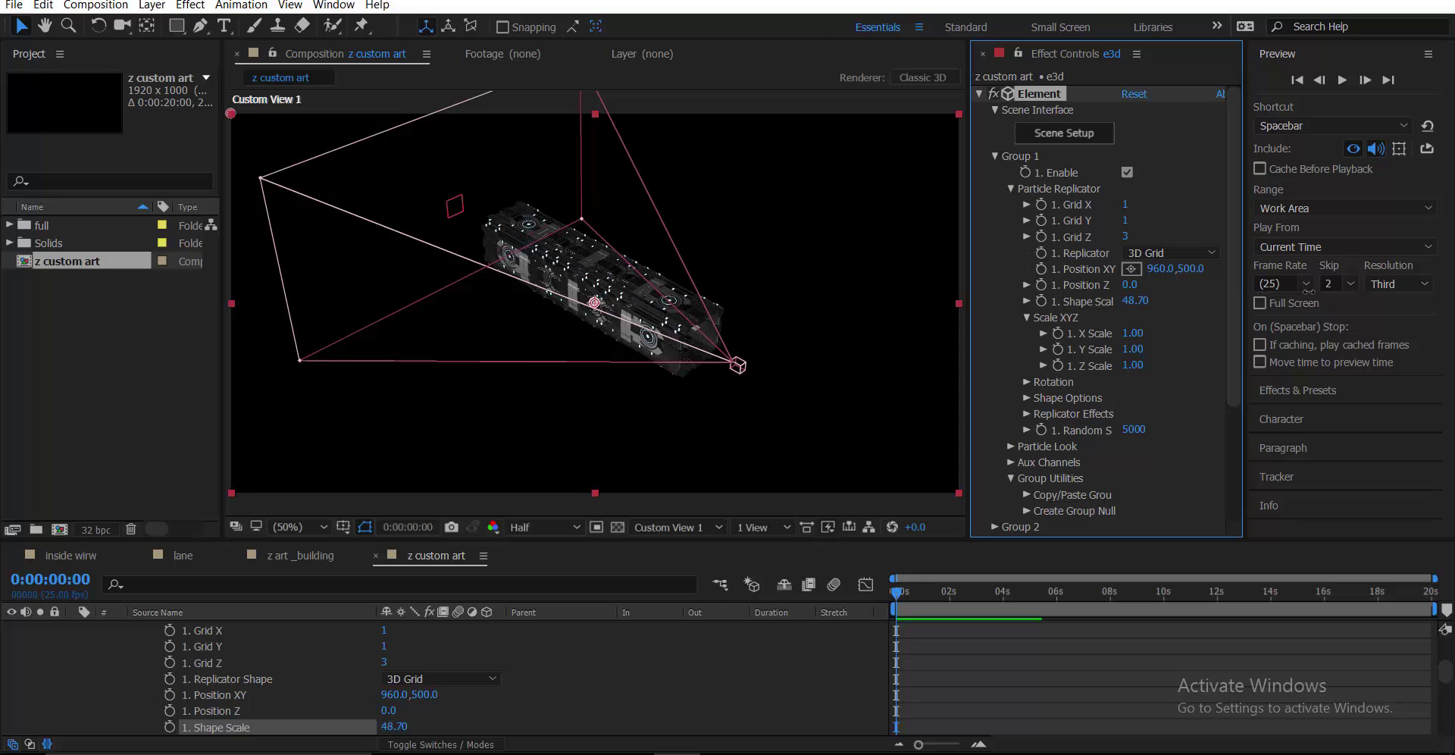
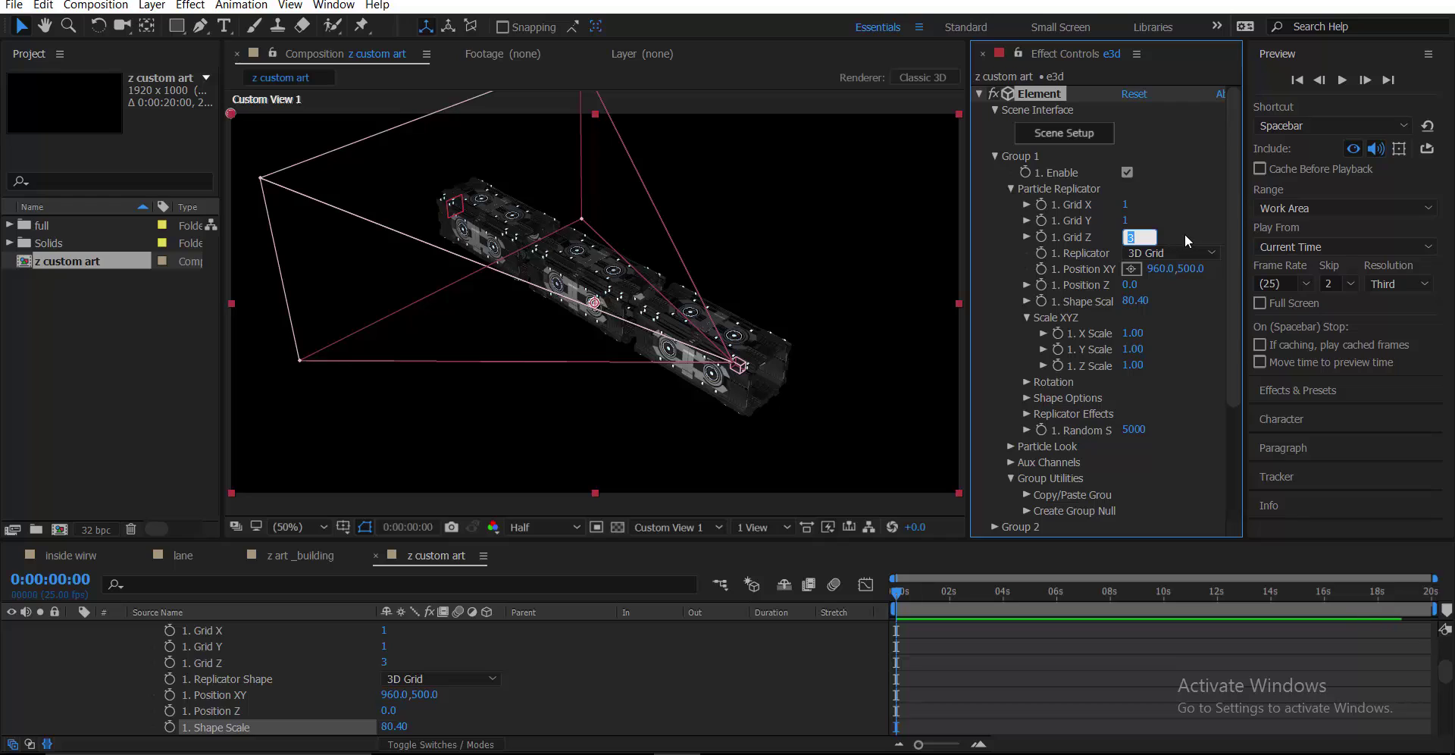
{"action": "type", "text": "15"}
{"action": "left_click", "coordinate": [1207, 225]}
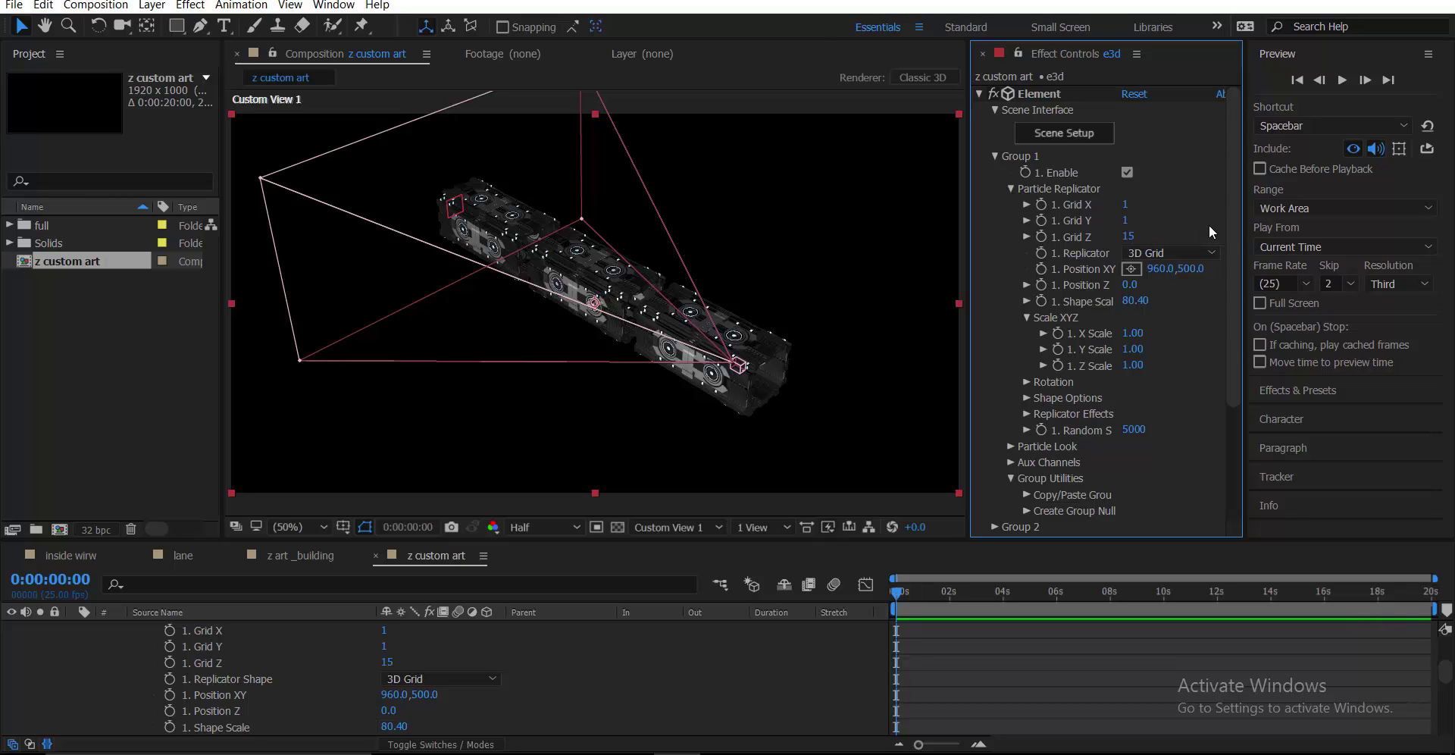
{"action": "left_click", "coordinate": [1130, 237]}
{"action": "type", "text": "25"}
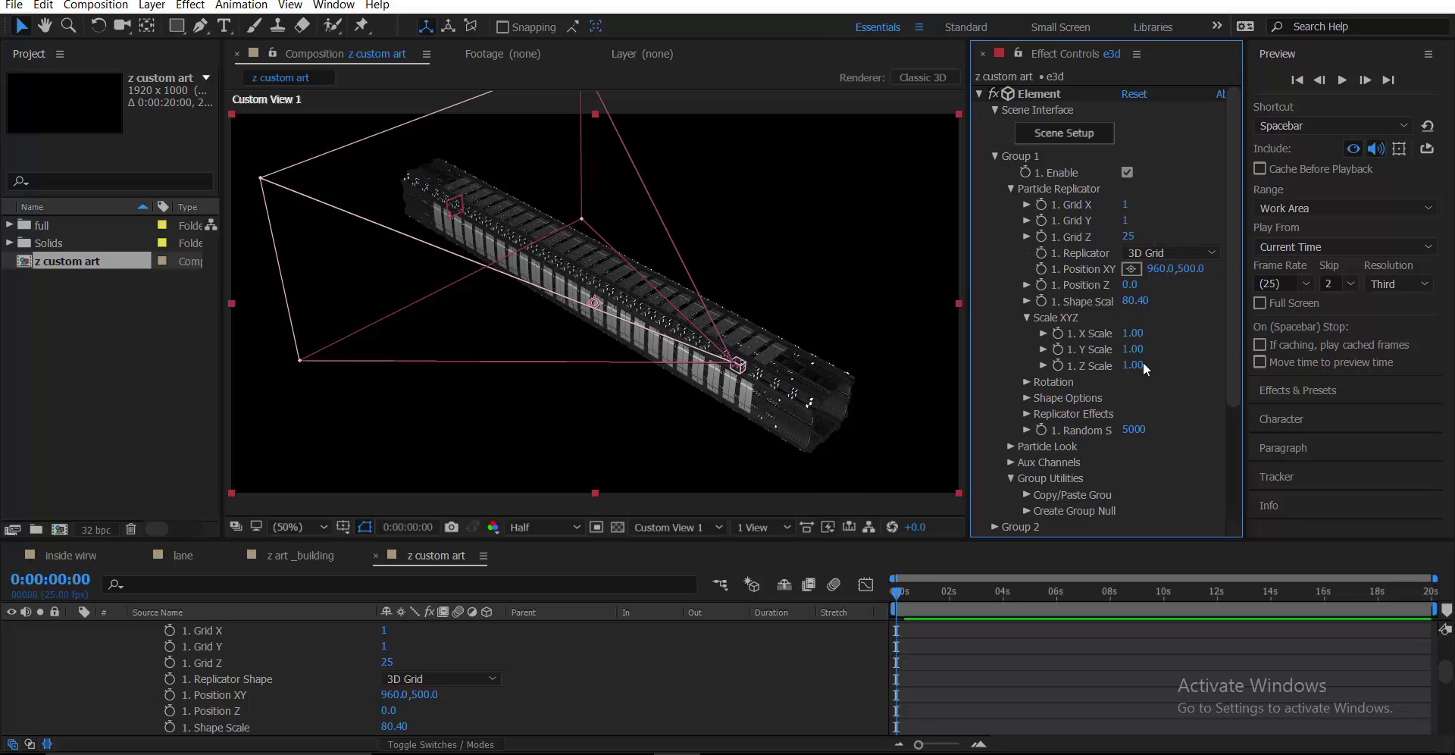
- Spread the tunnel segments along their length by raising the Group 1 shape scale to 600
{"action": "left_click_drag", "start_coordinate": [1136, 301], "coordinate": [1294, 303]}
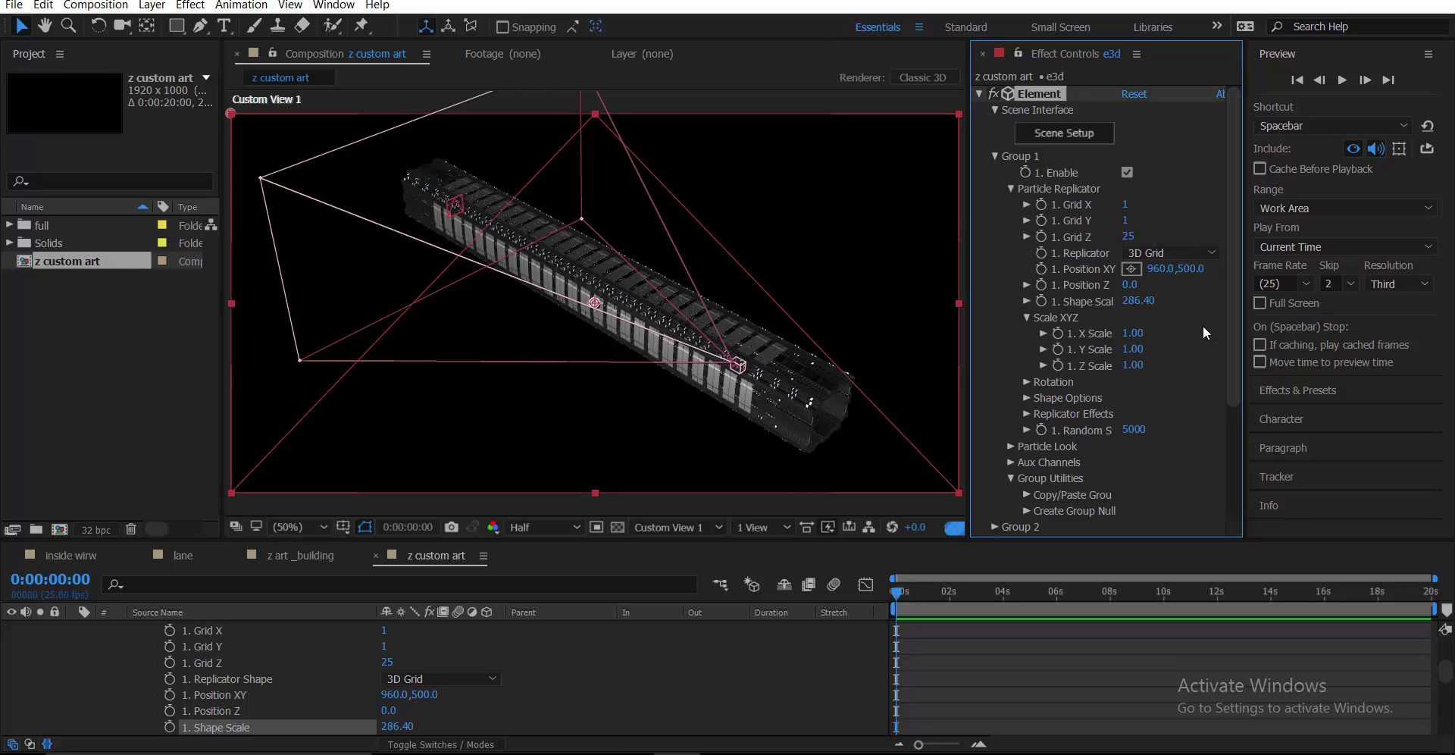
{"action": "left_click_drag", "start_coordinate": [1135, 303], "coordinate": [1184, 302]}
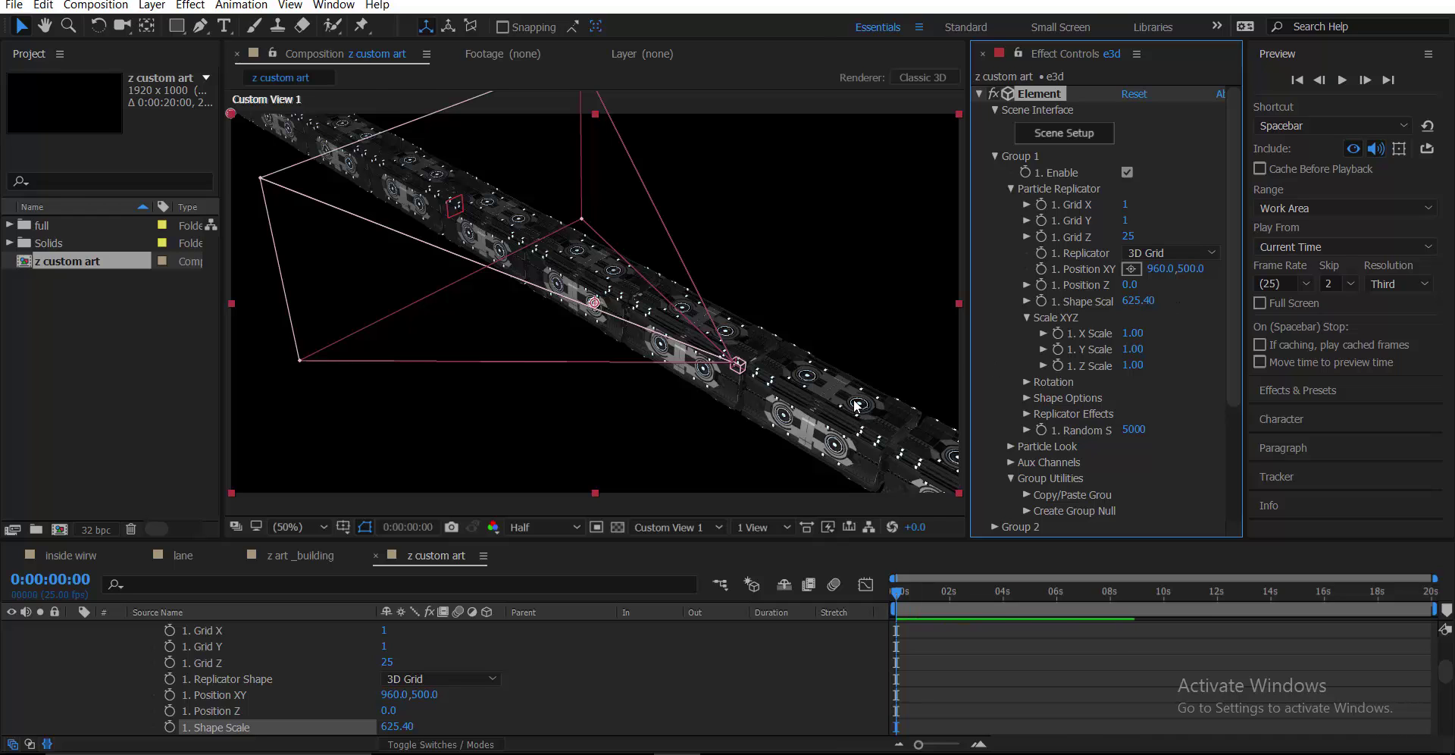
{"action": "key", "text": "slash"}
{"action": "left_click_drag", "start_coordinate": [805, 295], "coordinate": [871, 277]}
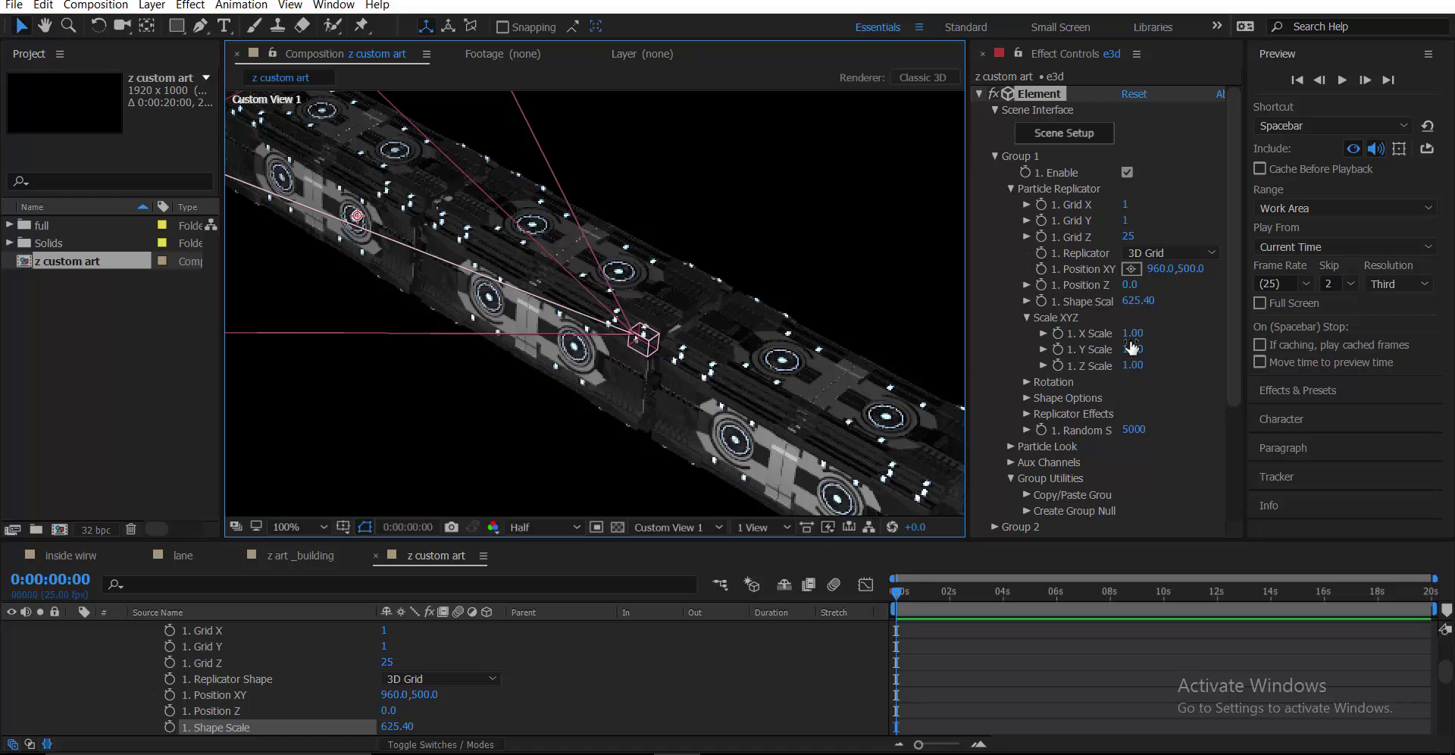
{"action": "mouse_move", "coordinate": [1146, 307]}
{"action": "left_mouse_down"}
{"action": "mouse_move", "coordinate": [1129, 305]}
{"action": "mouse_move", "coordinate": [1142, 307]}
{"action": "left_mouse_up"}
{"action": "left_click", "coordinate": [1140, 302]}
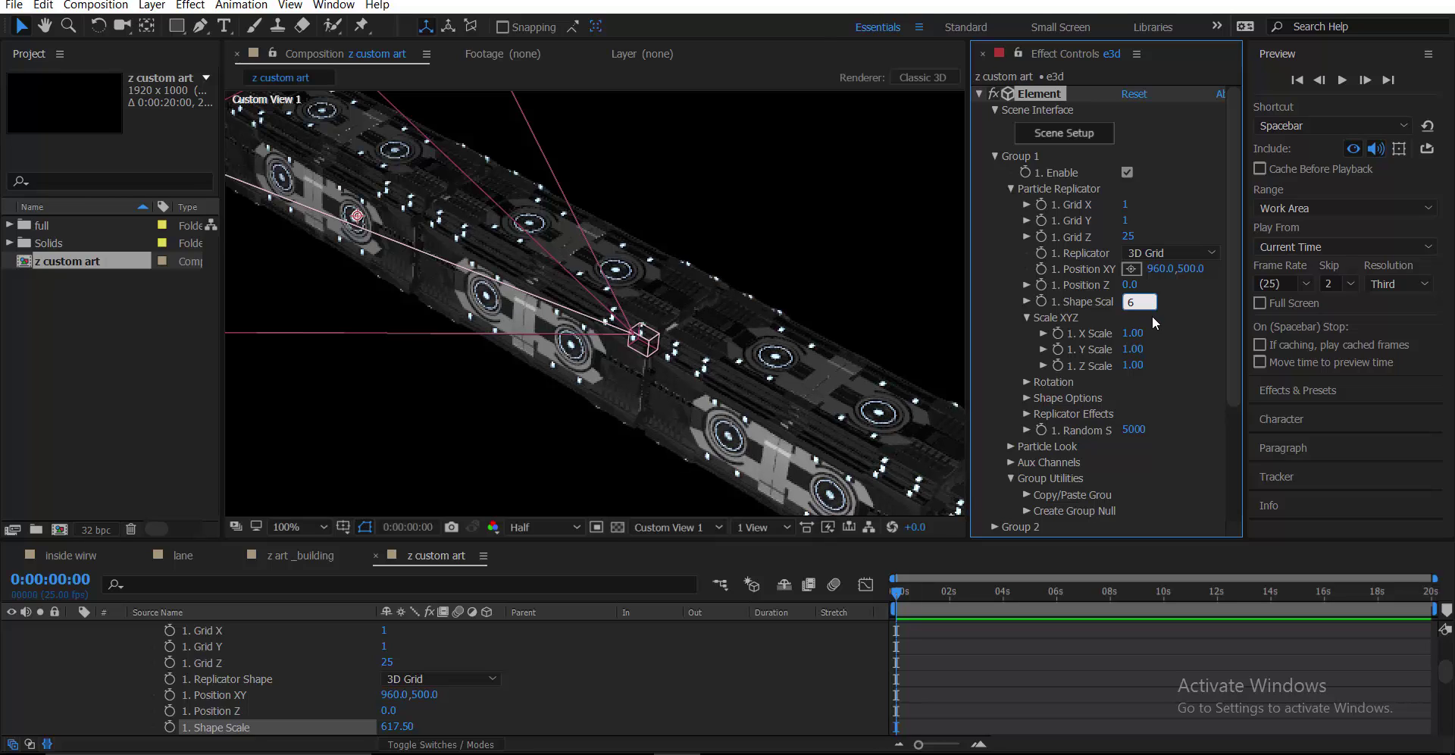
{"action": "type", "text": "605"}
{"action": "key", "text": "Return"}
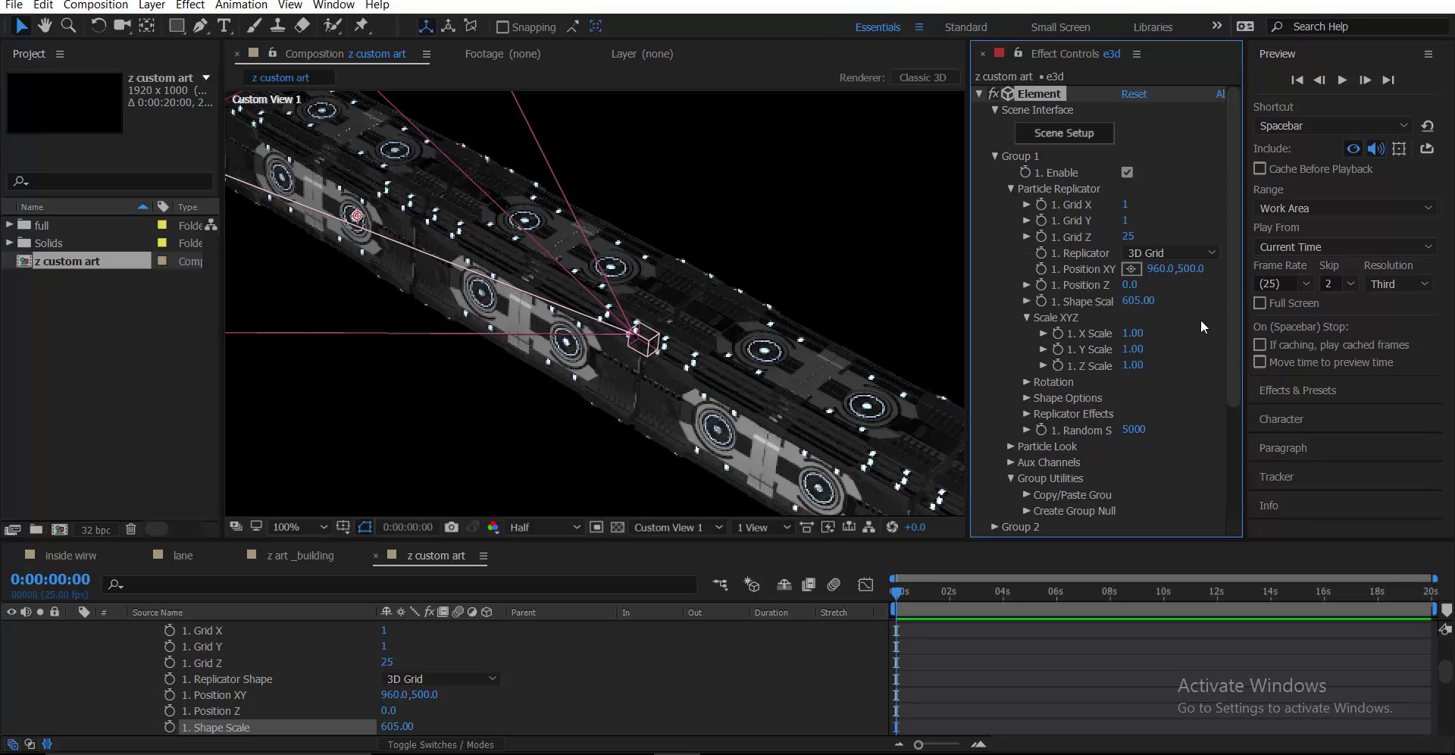
{"action": "left_click", "coordinate": [1136, 302]}
{"action": "type", "text": "6"}
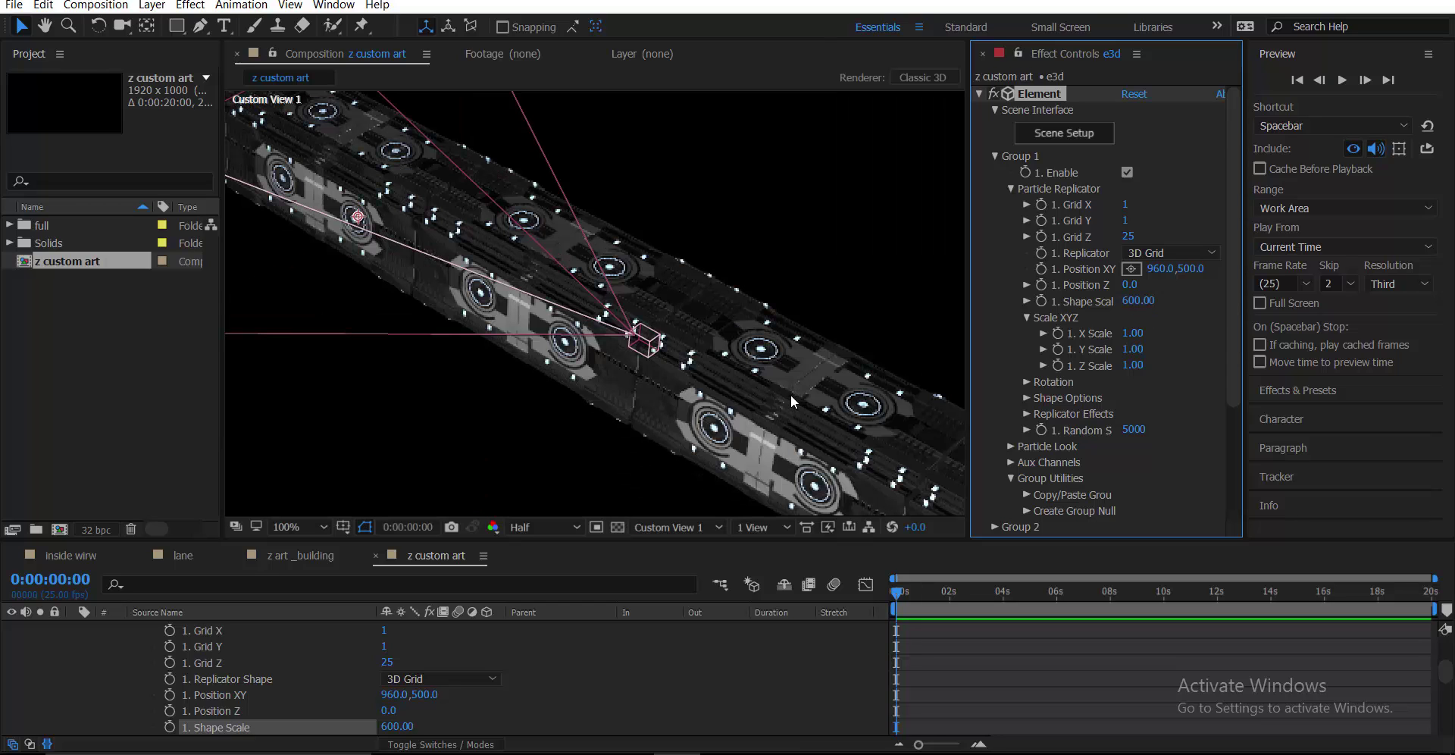
- Switch the viewer to Active Camera and set the Group 1 shape scale to 595
{"action": "left_click", "coordinate": [1138, 302]}
{"action": "left_click", "coordinate": [1186, 320]}
{"action": "left_click", "coordinate": [762, 525]}
{"action": "left_click", "coordinate": [661, 523]}
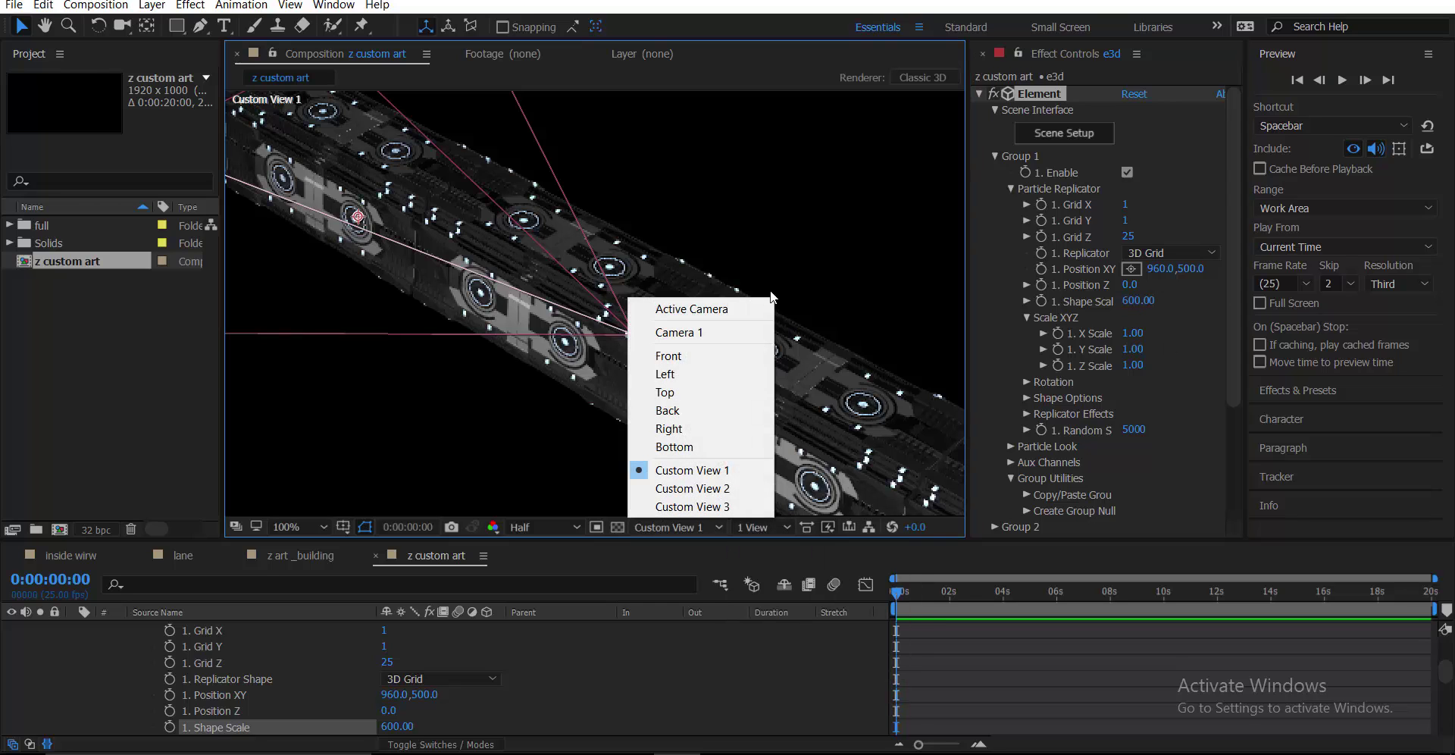
{"action": "left_click", "coordinate": [727, 309]}
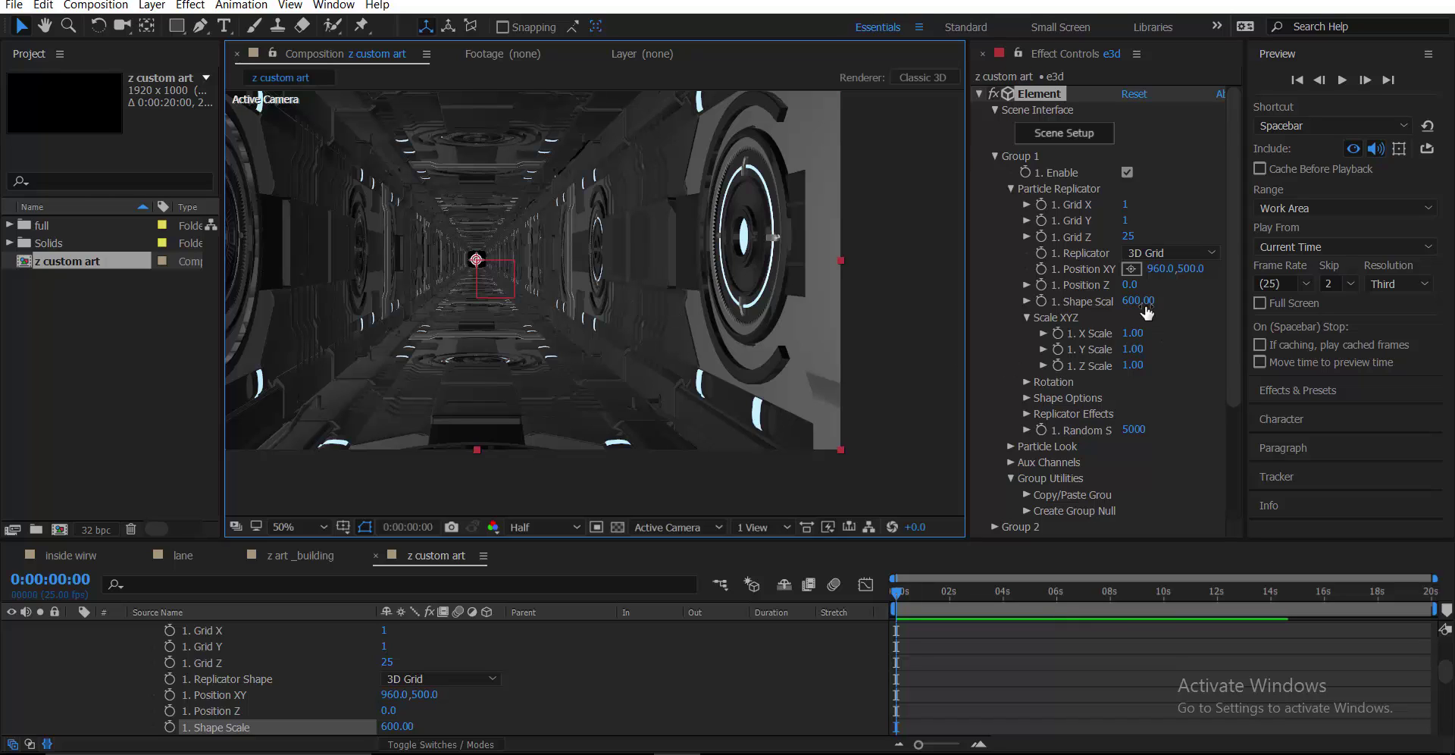
{"action": "left_click", "coordinate": [1144, 303]}
{"action": "type", "text": "595"}
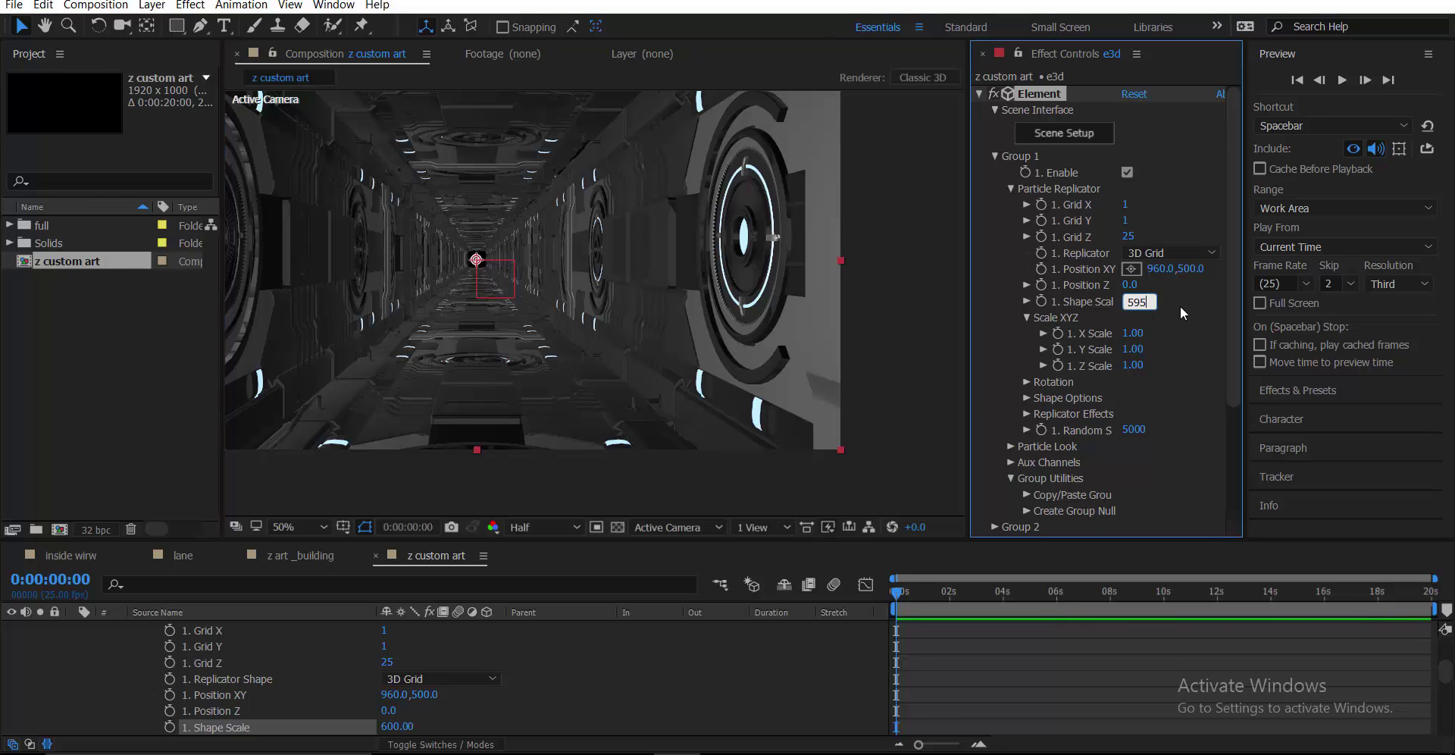
{"action": "key", "text": "Return"}
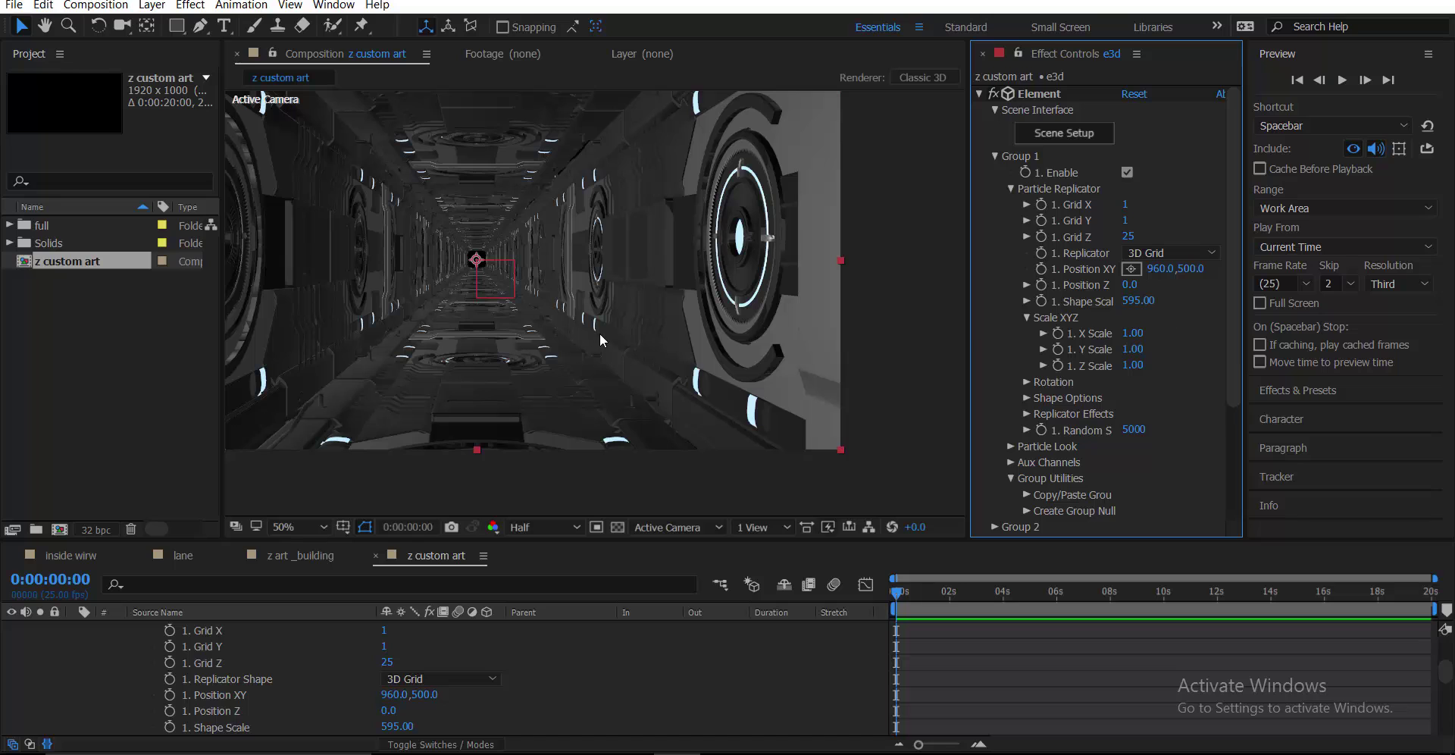
{"action": "scroll", "coordinate": [736, 342], "scroll_direction": "down", "scroll_amount": 1}
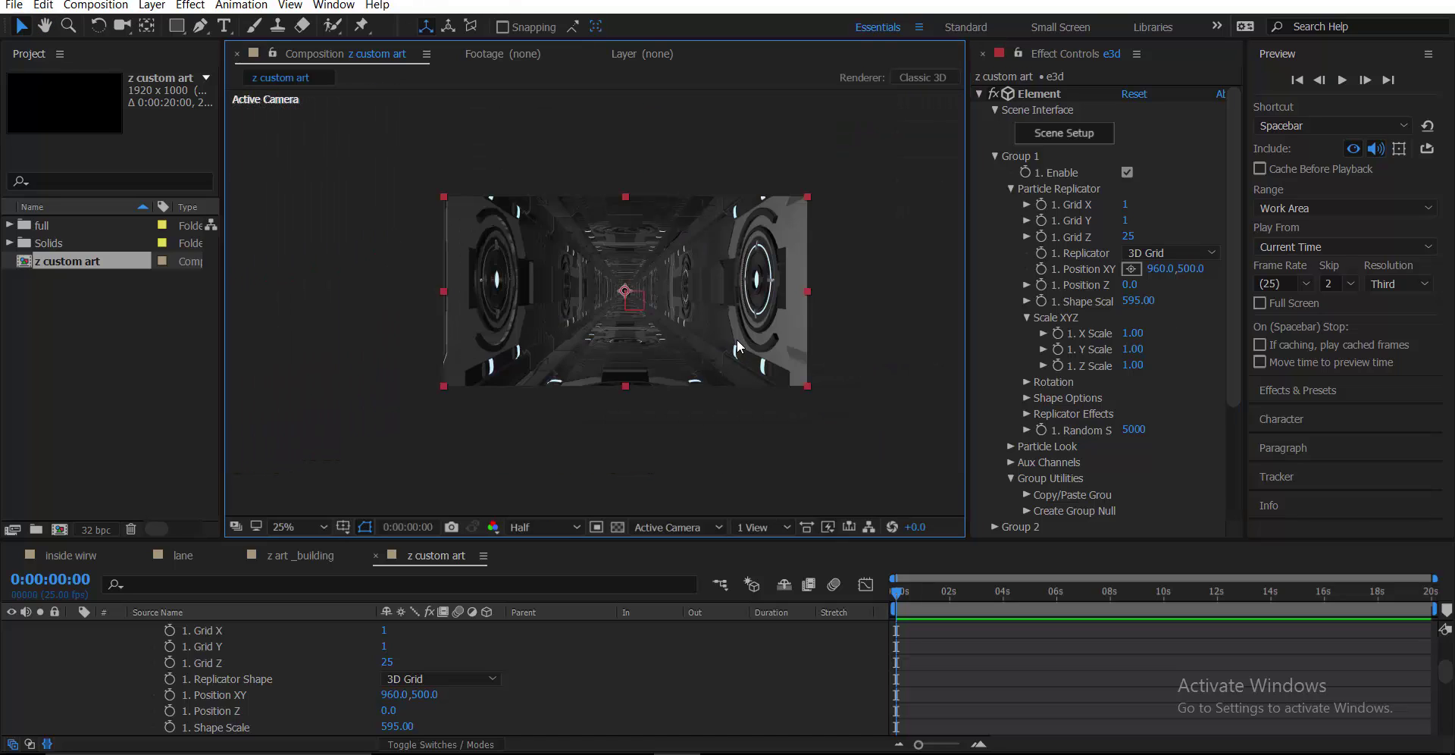
{"action": "scroll", "coordinate": [737, 338], "scroll_direction": "up", "scroll_amount": 1}
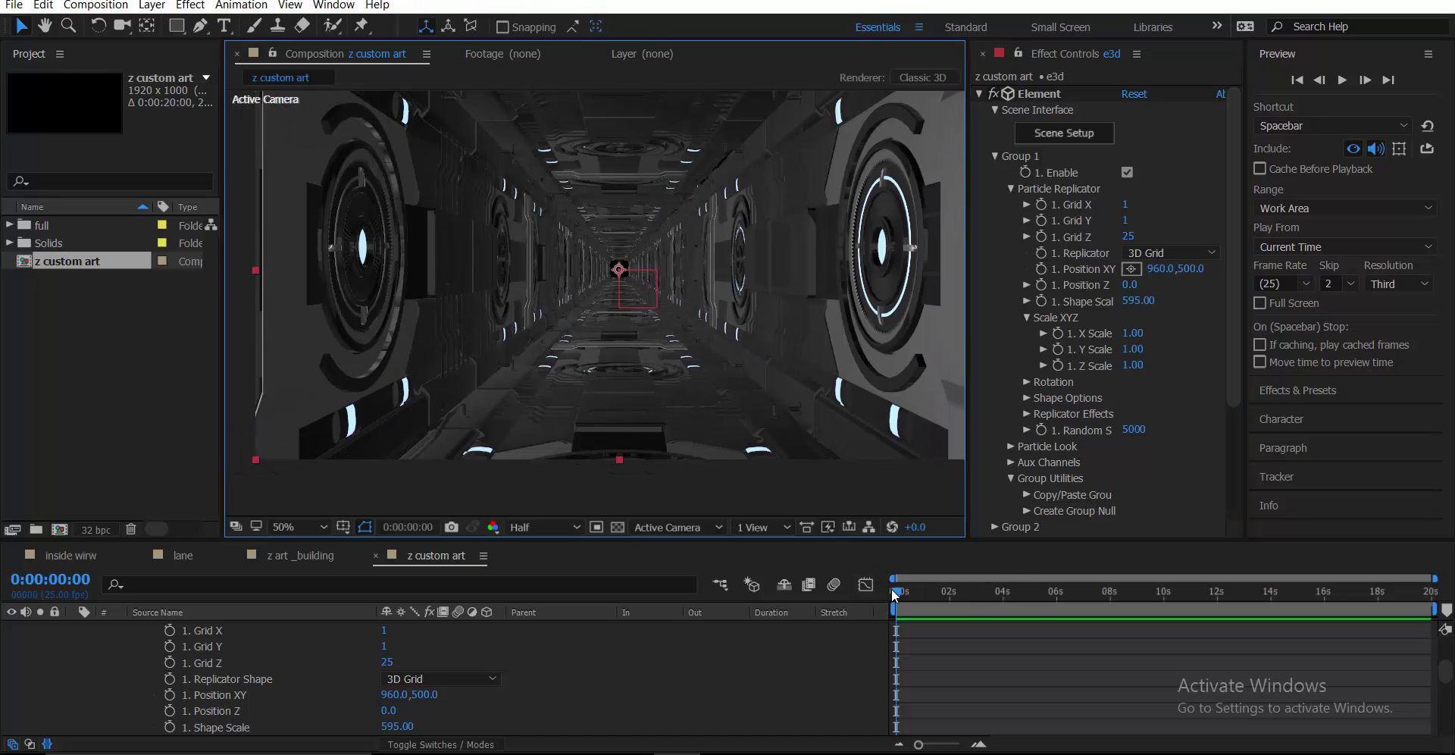
- Collapse the e3d layer's properties in the timeline and select the null layer
{"action": "left_click_drag", "start_coordinate": [894, 595], "coordinate": [870, 619]}
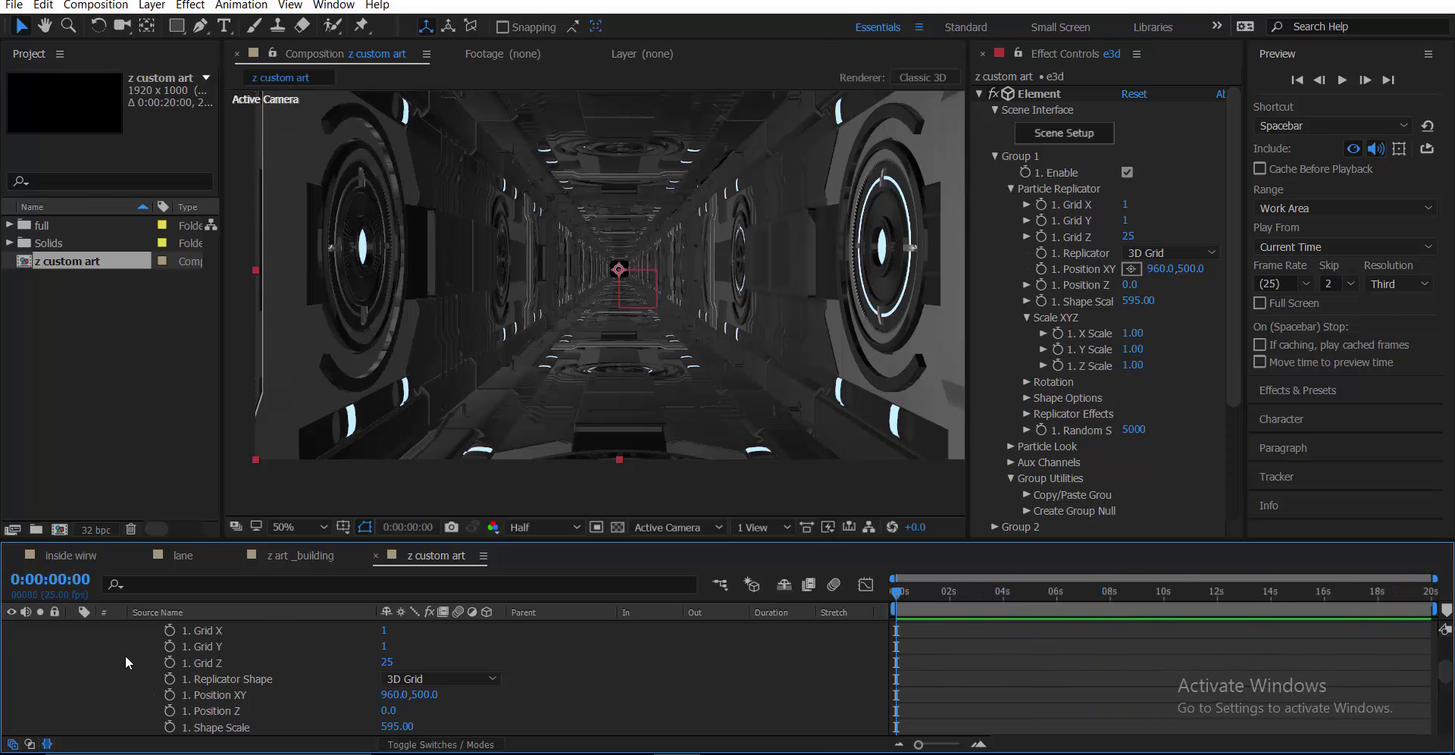
{"action": "scroll", "coordinate": [114, 656], "scroll_direction": "up", "scroll_amount": 3}
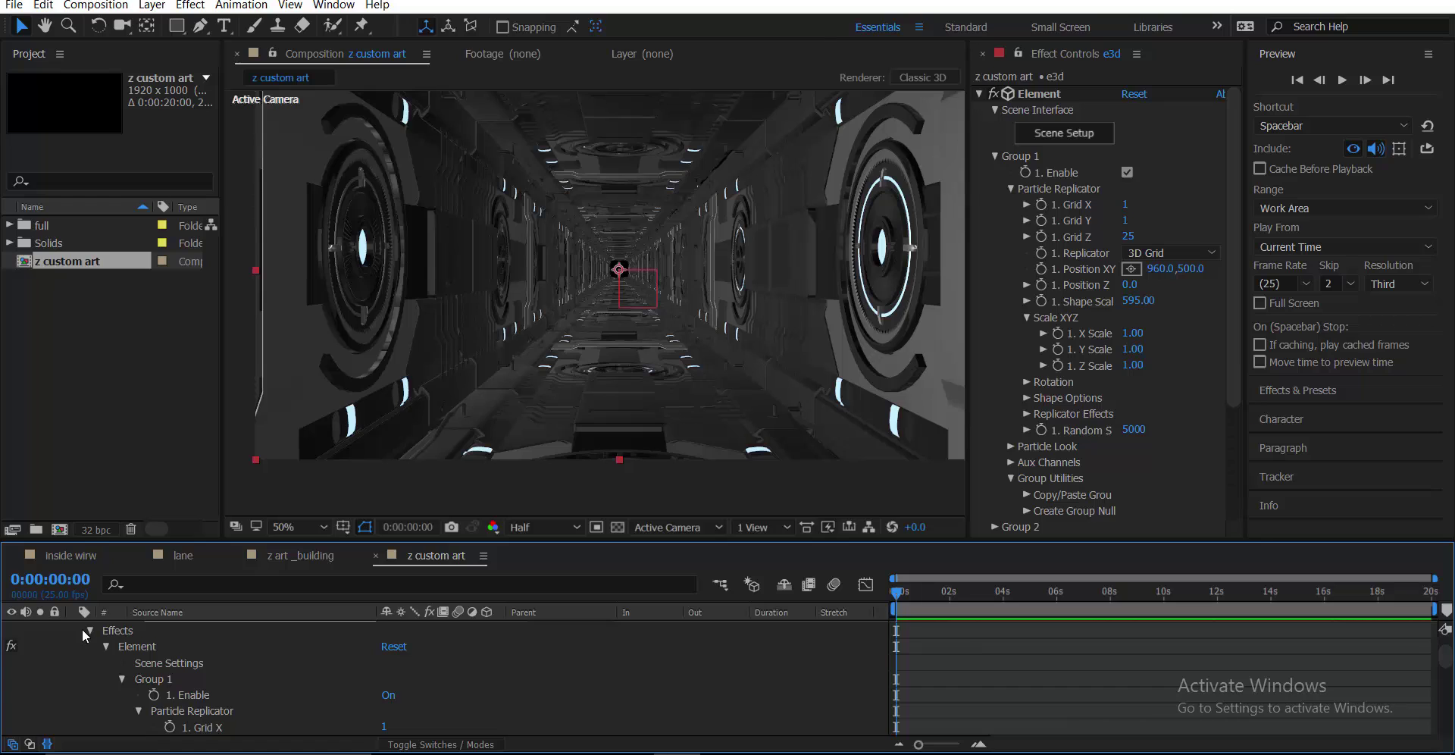
{"action": "scroll", "coordinate": [82, 641], "scroll_direction": "up", "scroll_amount": 2}
{"action": "left_click", "coordinate": [71, 661]}
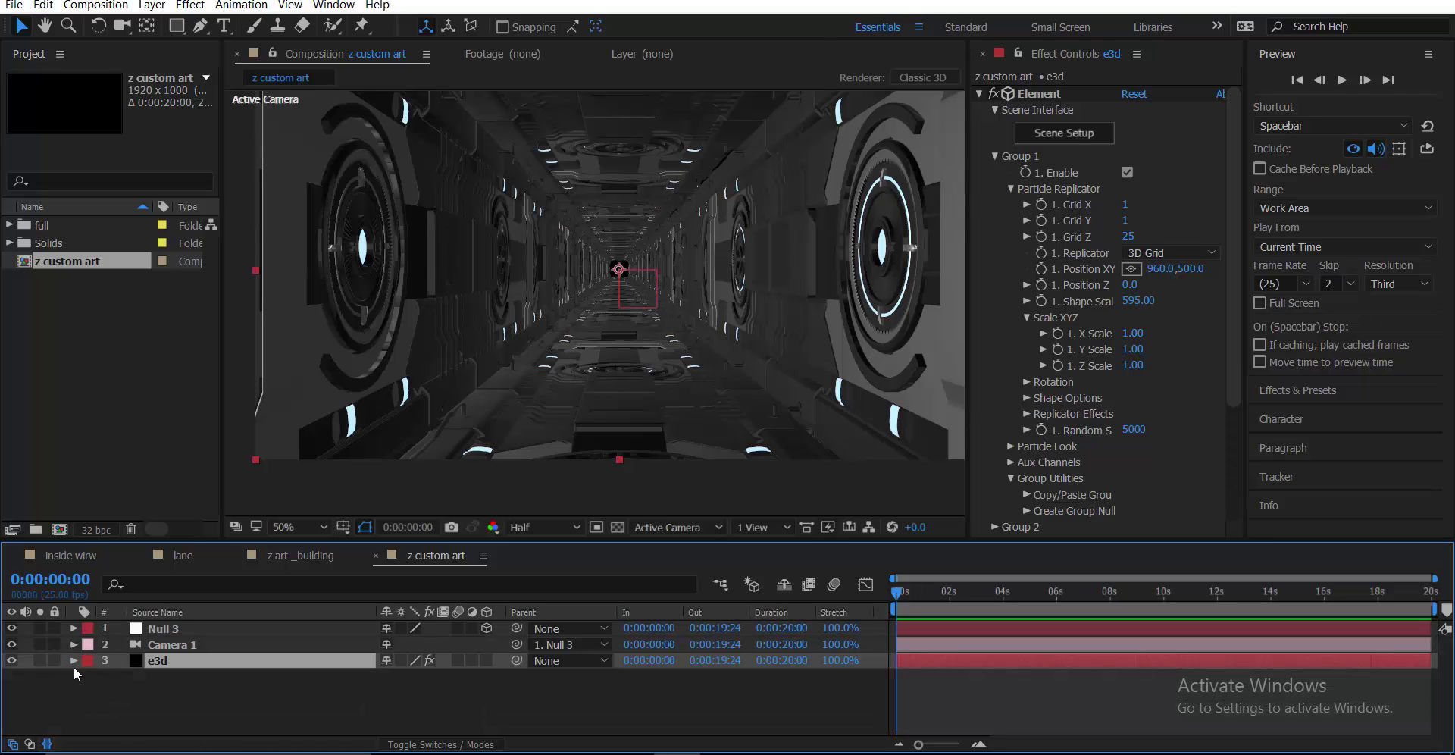
{"action": "left_click", "coordinate": [75, 671]}
{"action": "scroll", "coordinate": [73, 665], "scroll_direction": "down", "scroll_amount": 1}
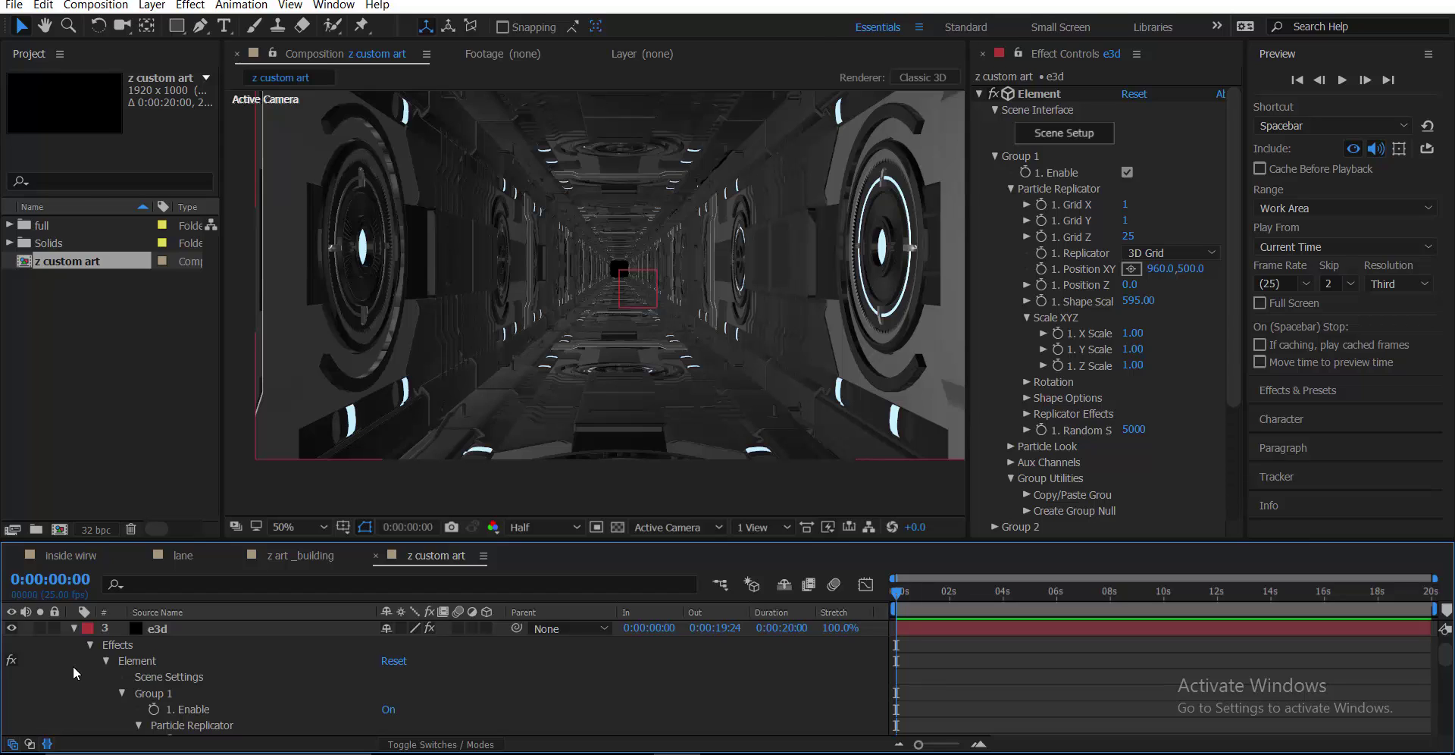
{"action": "left_click", "coordinate": [74, 634]}
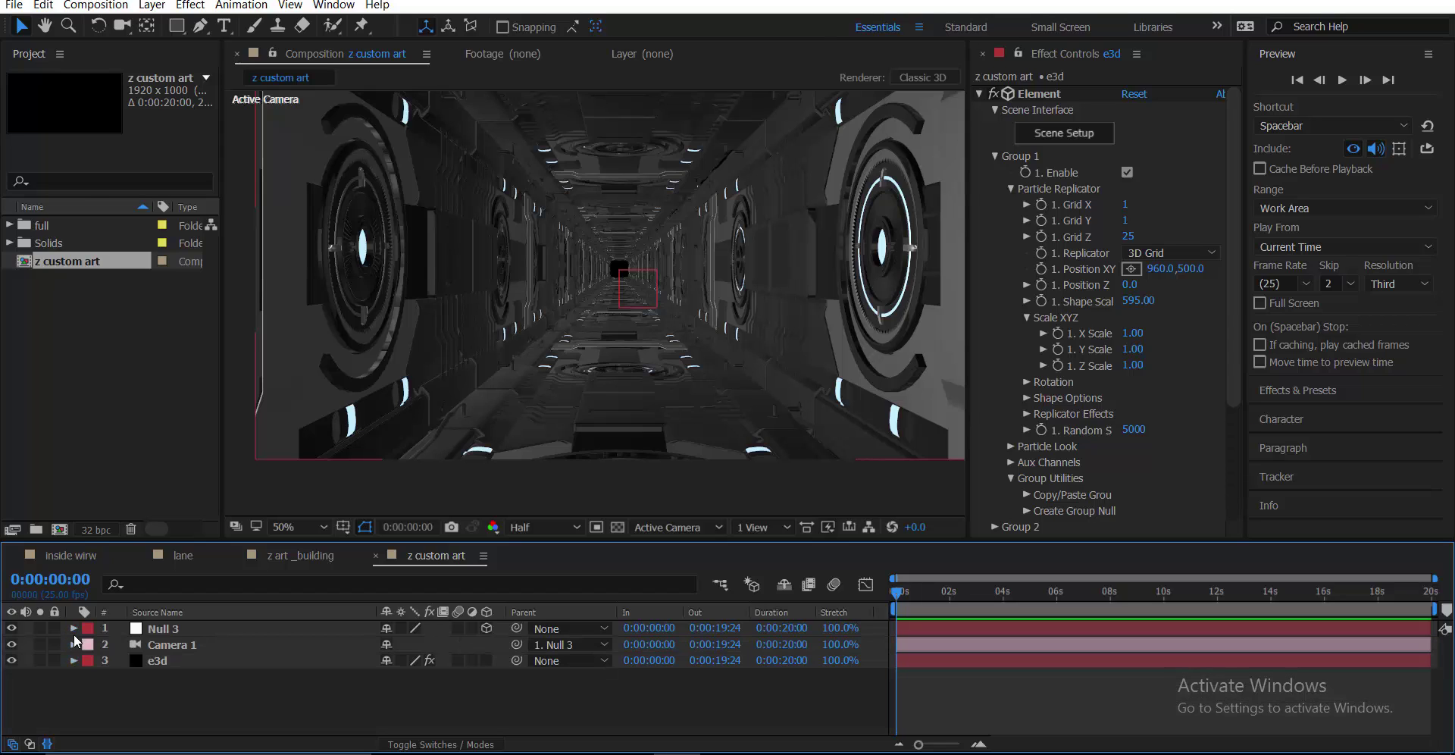
{"action": "left_click", "coordinate": [159, 634]}
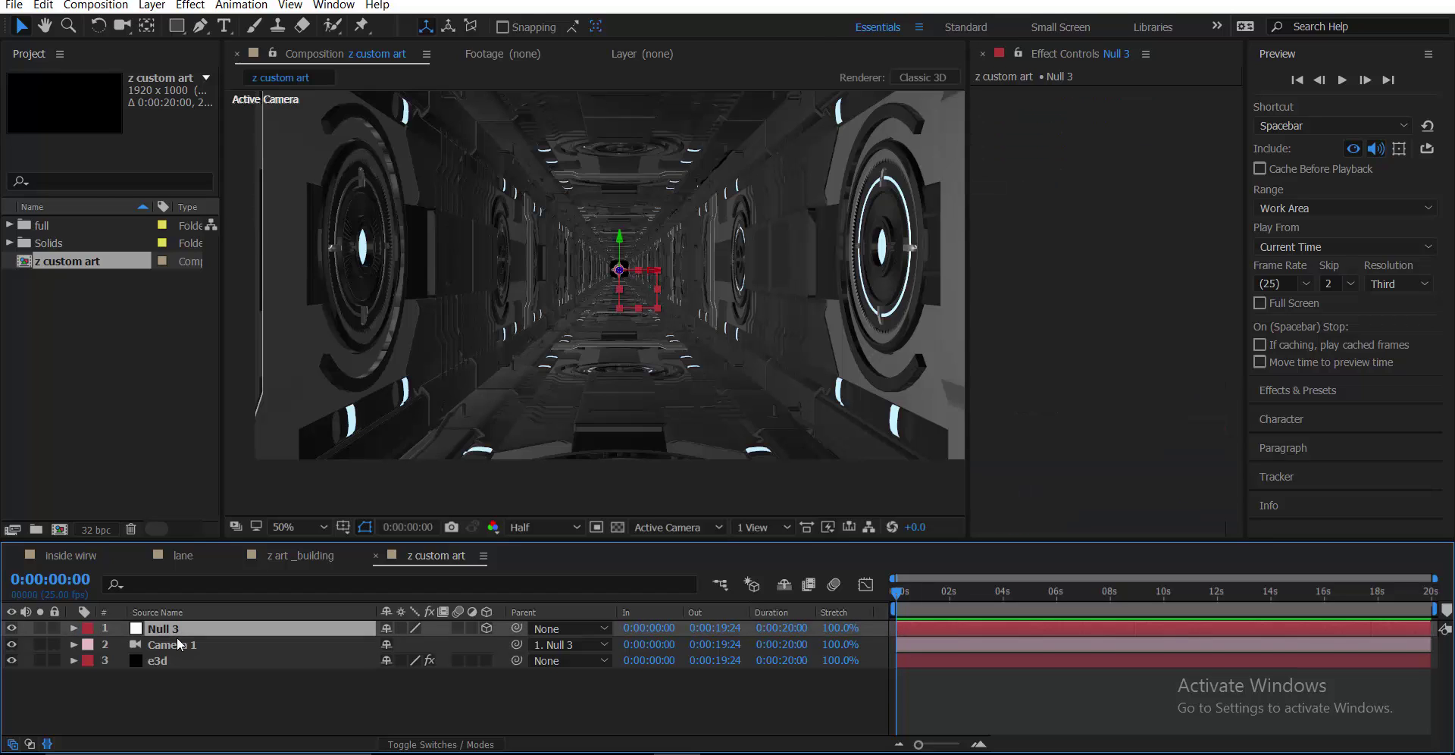
- Add a Position keyframe to the null at 0:00:00:00 and set its Z value to about -4941
{"action": "key", "text": "p"}
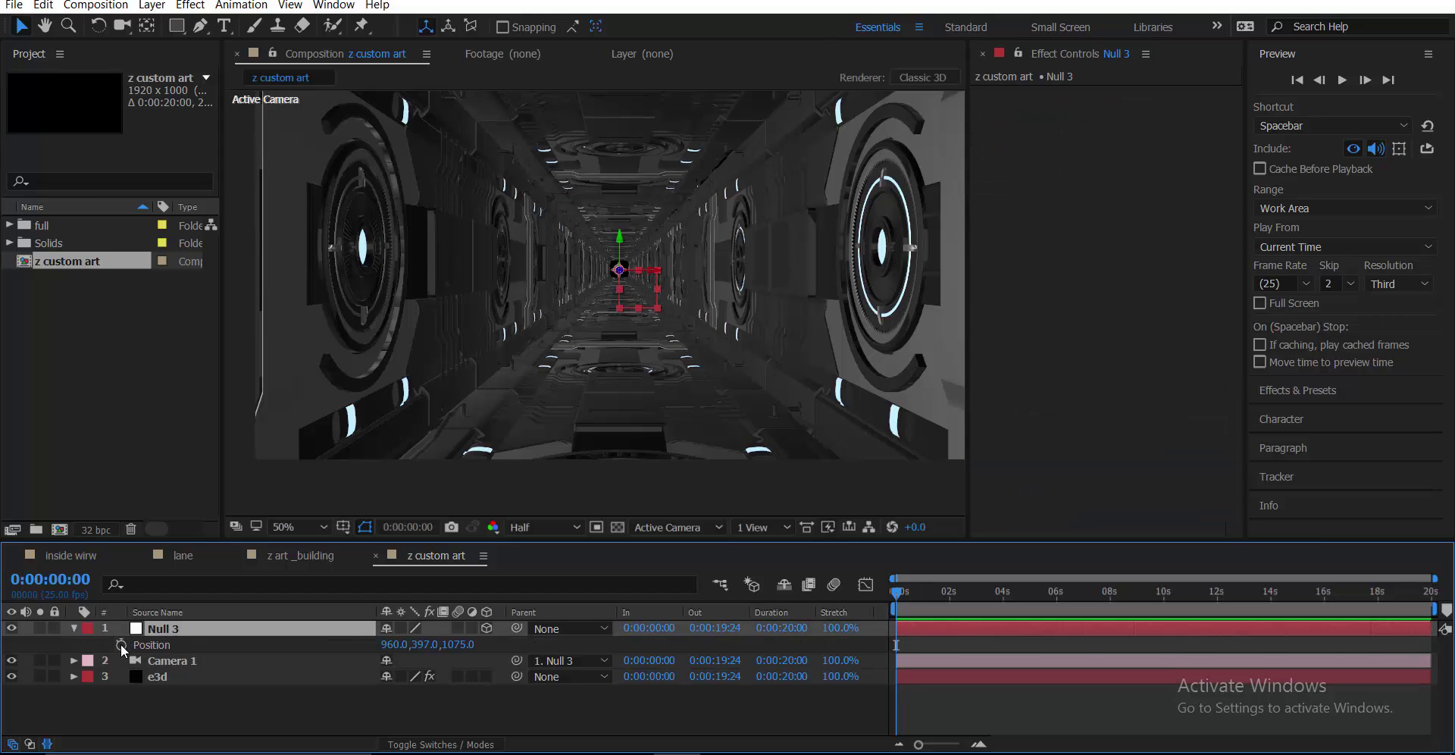
{"action": "left_click", "coordinate": [120, 644]}
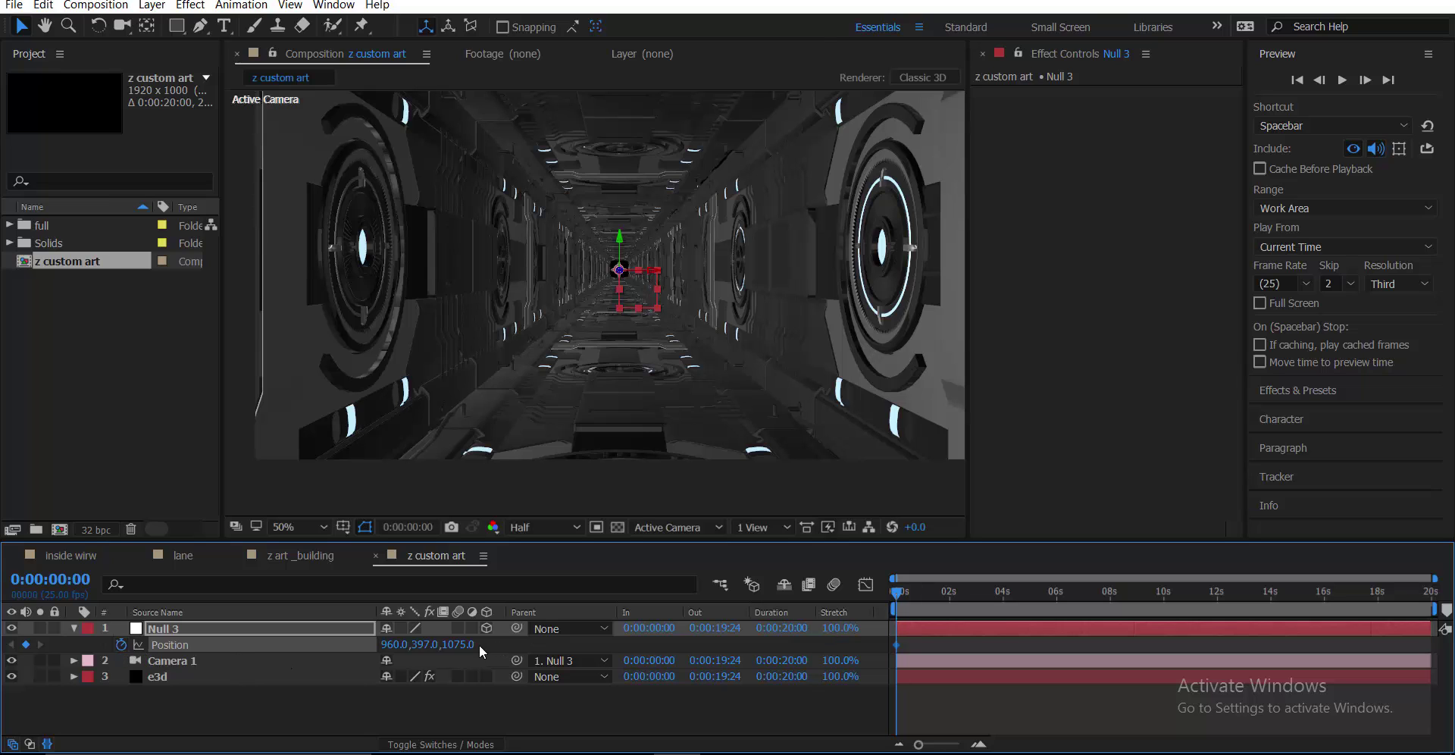
{"action": "left_click", "coordinate": [457, 644]}
{"action": "type", "text": "0"}
{"action": "key", "text": "Return"}
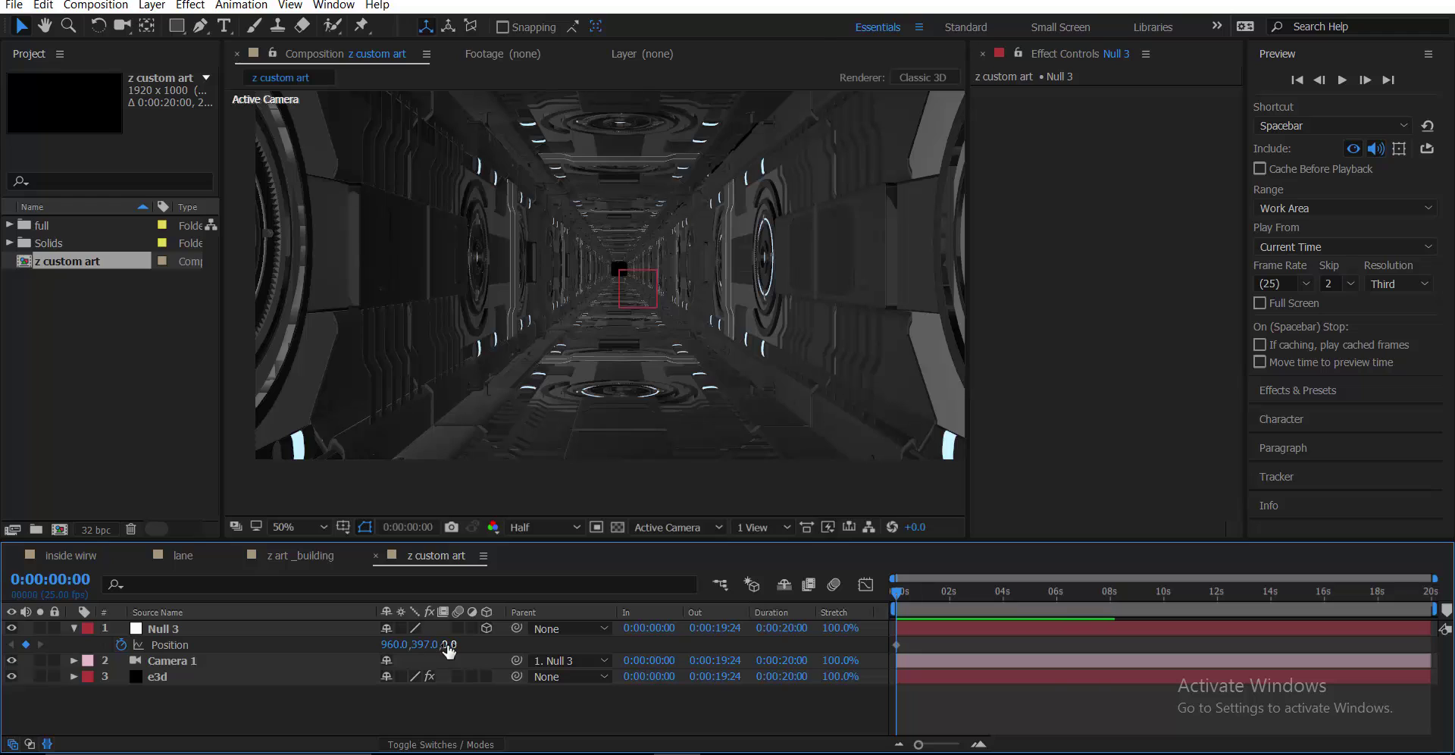
{"action": "left_click", "coordinate": [448, 644]}
{"action": "type", "text": "-12"}
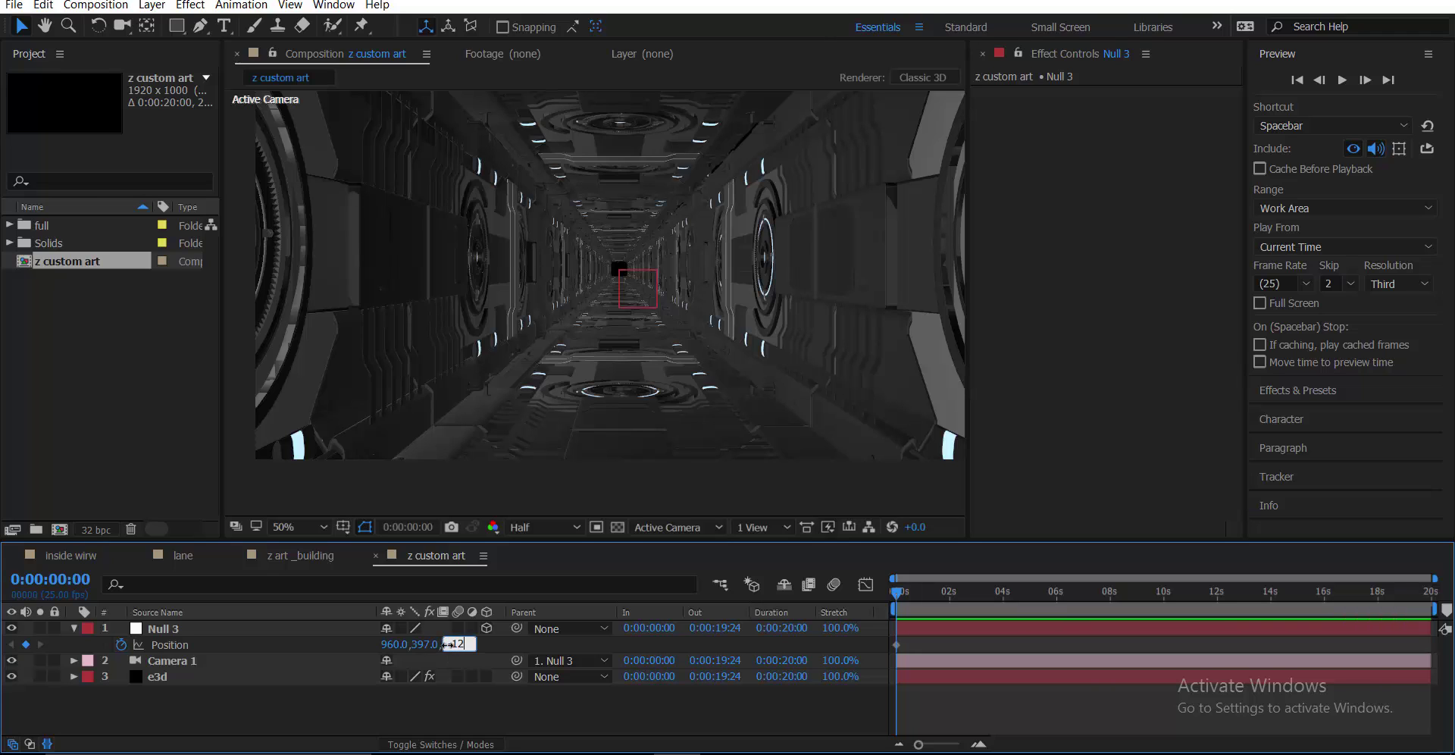
{"action": "key", "text": "Return"}
{"action": "mouse_move", "coordinate": [459, 644]}
{"action": "left_mouse_down"}
{"action": "mouse_move", "coordinate": [429, 651]}
{"action": "mouse_move", "coordinate": [477, 650]}
{"action": "mouse_move", "coordinate": [413, 648]}
{"action": "mouse_move", "coordinate": [482, 643]}
{"action": "left_mouse_up"}
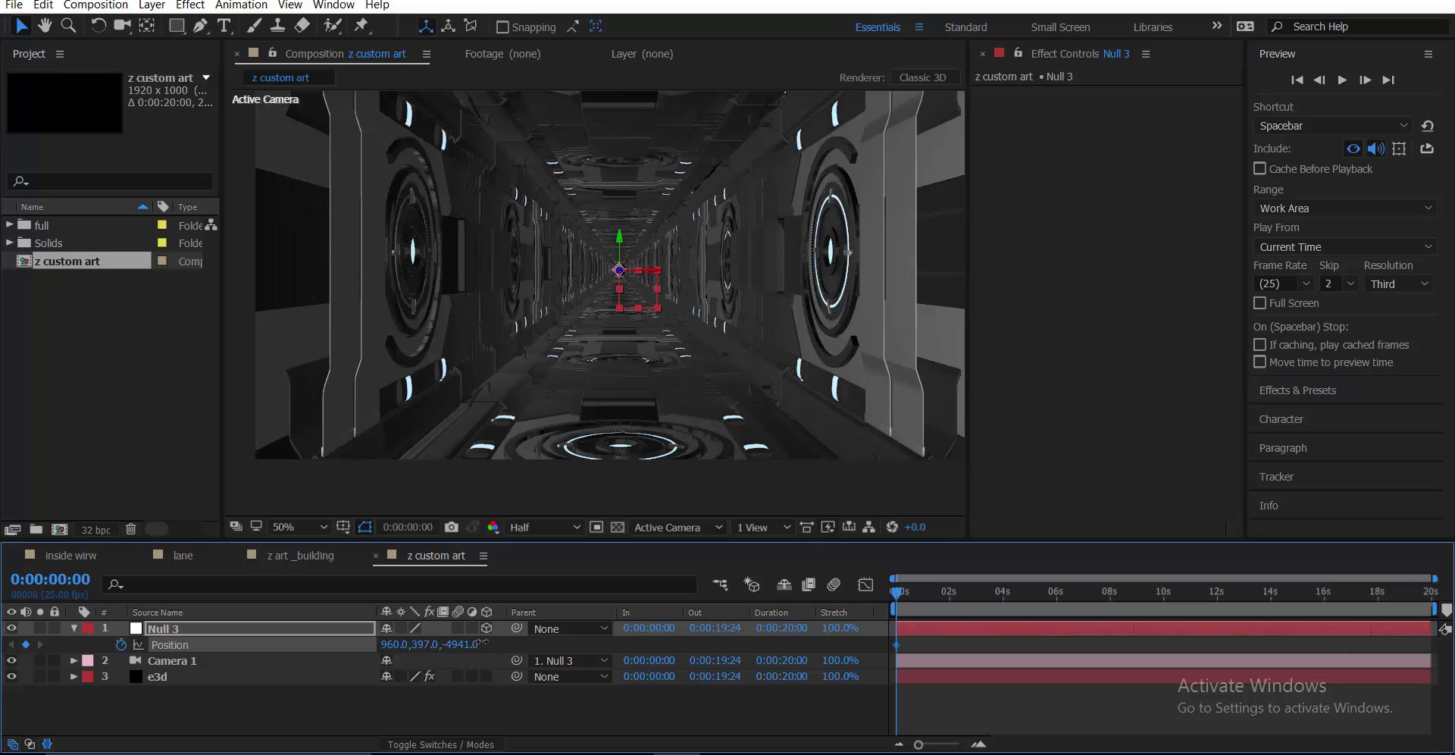
- Inspect the tunnel's full length from Custom View 1, then return the viewer to Active Camera
{"action": "left_click", "coordinate": [678, 527]}
{"action": "left_click", "coordinate": [706, 471]}
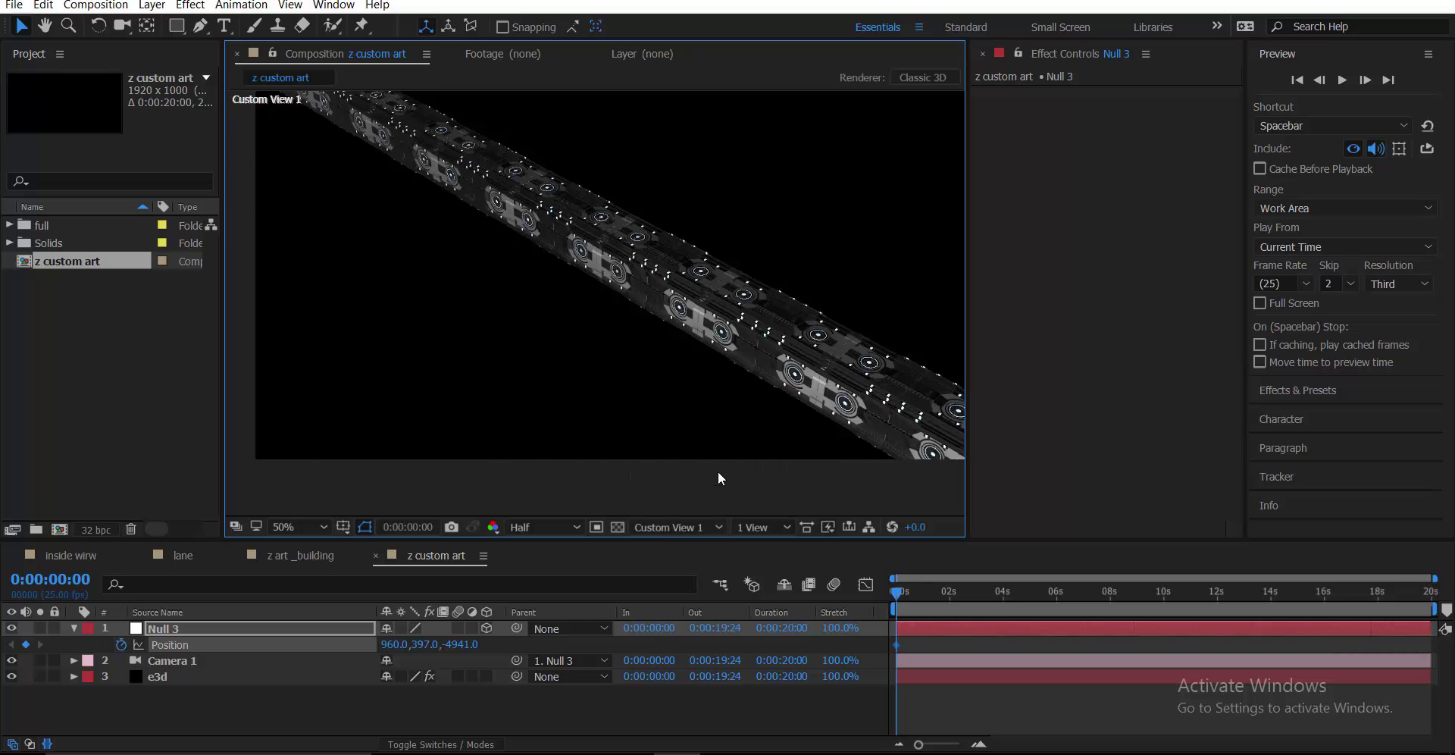
{"action": "scroll", "coordinate": [725, 434], "scroll_direction": "down", "scroll_amount": 4}
{"action": "scroll", "coordinate": [698, 467], "scroll_direction": "up", "scroll_amount": 2}
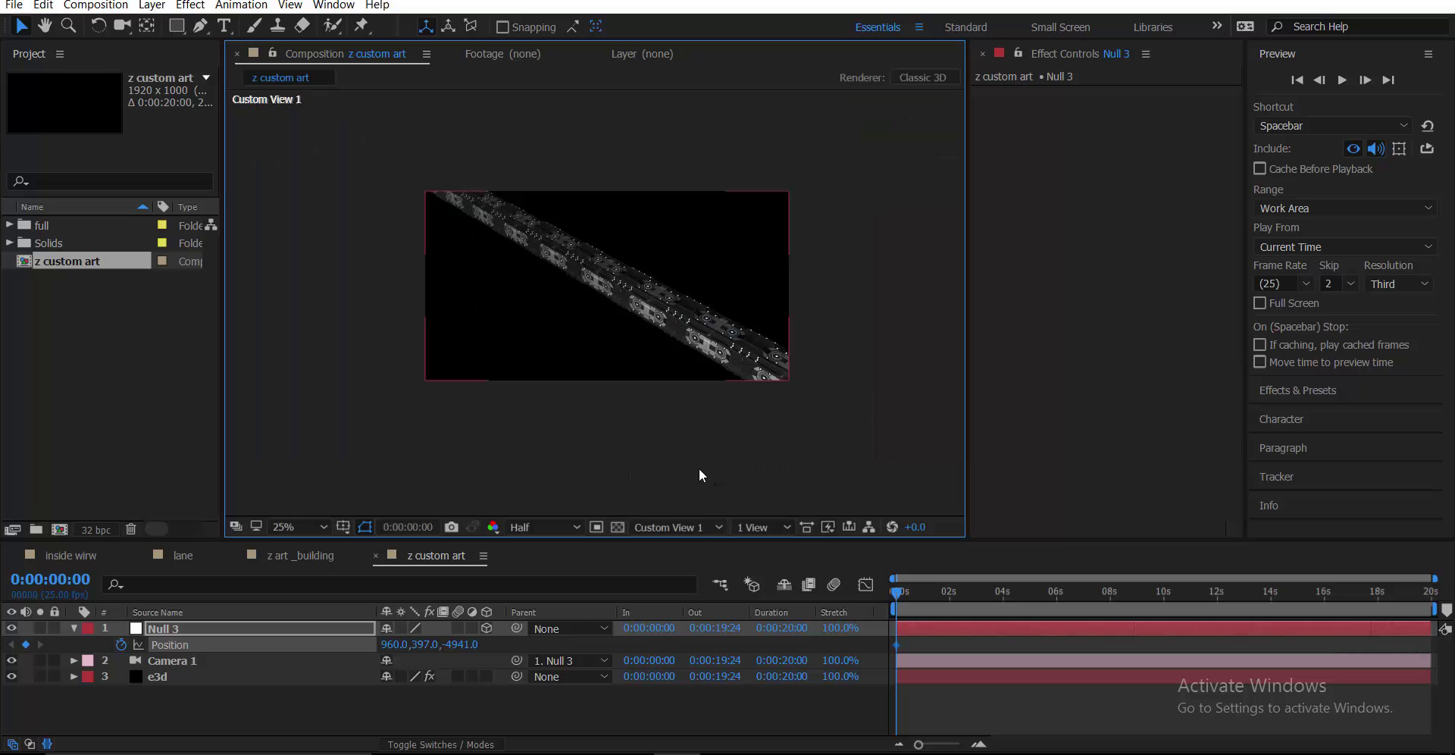
{"action": "left_click", "coordinate": [667, 527]}
{"action": "left_click", "coordinate": [686, 309]}
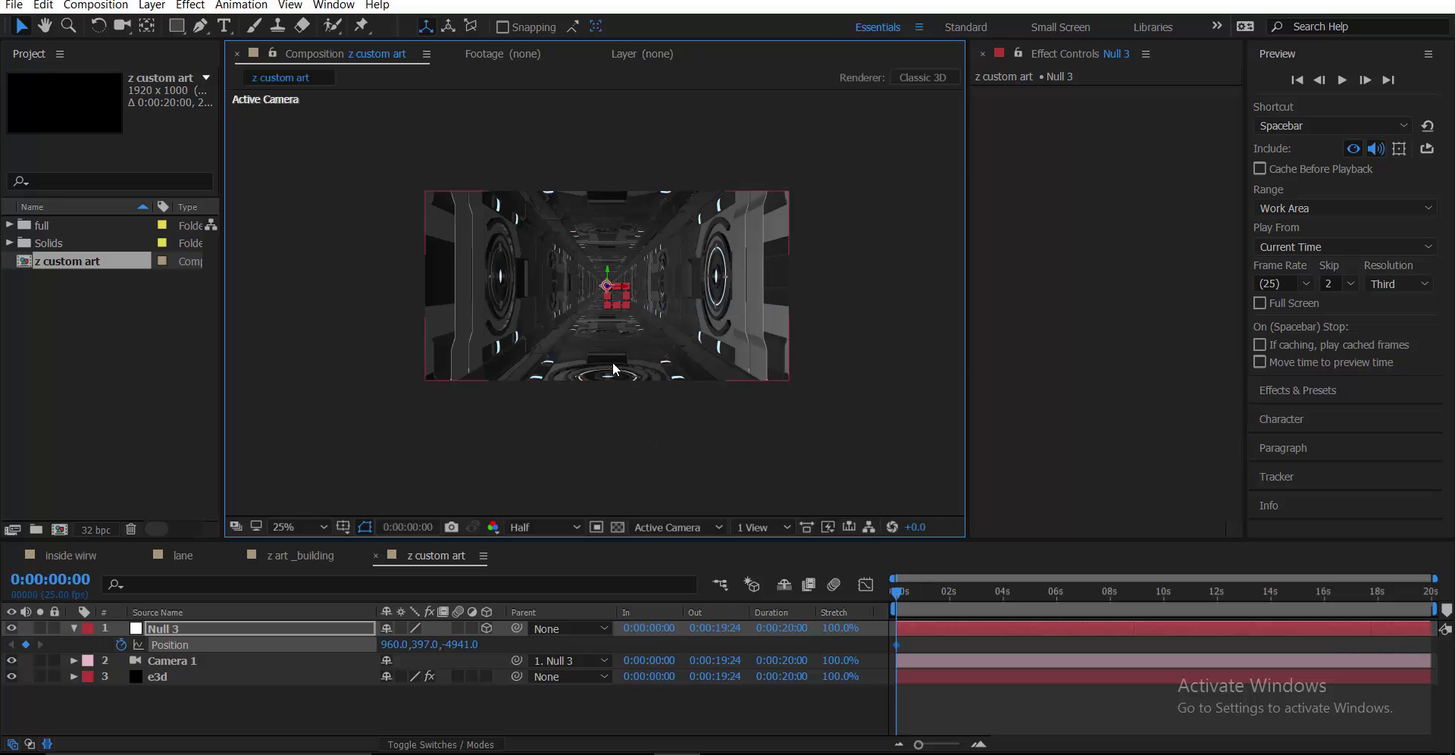
{"action": "scroll", "coordinate": [616, 369], "scroll_direction": "up", "scroll_amount": 2}
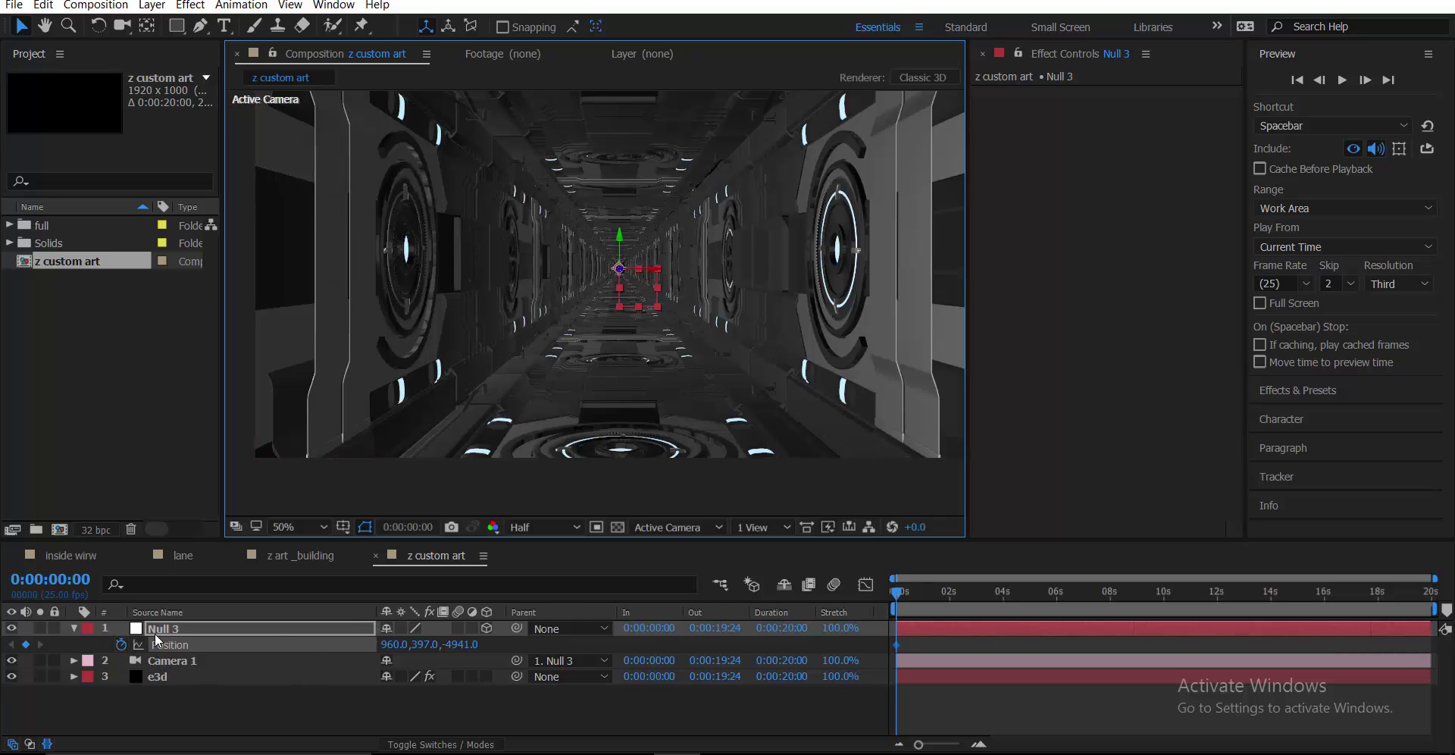
- Keyframe the null's Position at 0:00:08:00 with a Z value of 0
{"action": "left_click_drag", "start_coordinate": [1045, 596], "coordinate": [1110, 591]}
{"action": "left_click", "coordinate": [466, 645]}
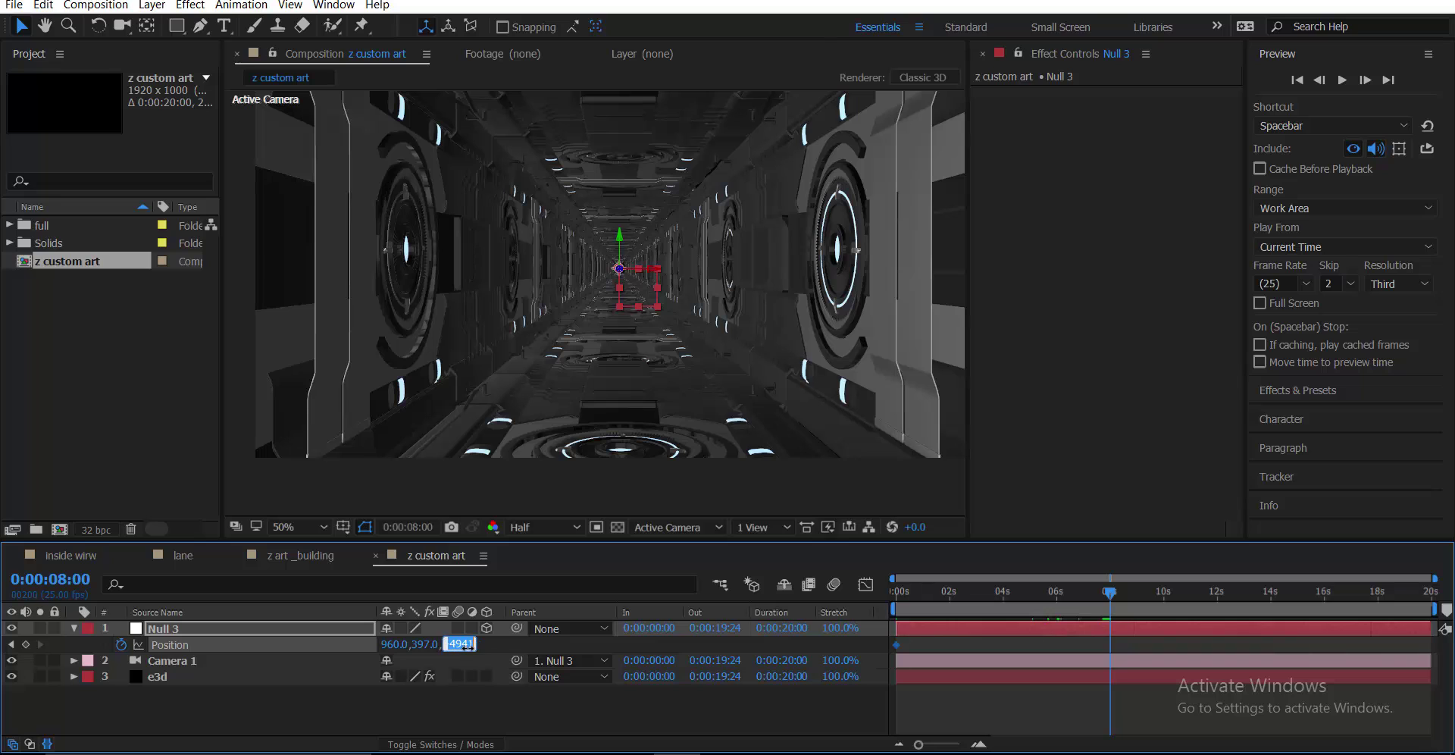
{"action": "key", "text": "Return"}
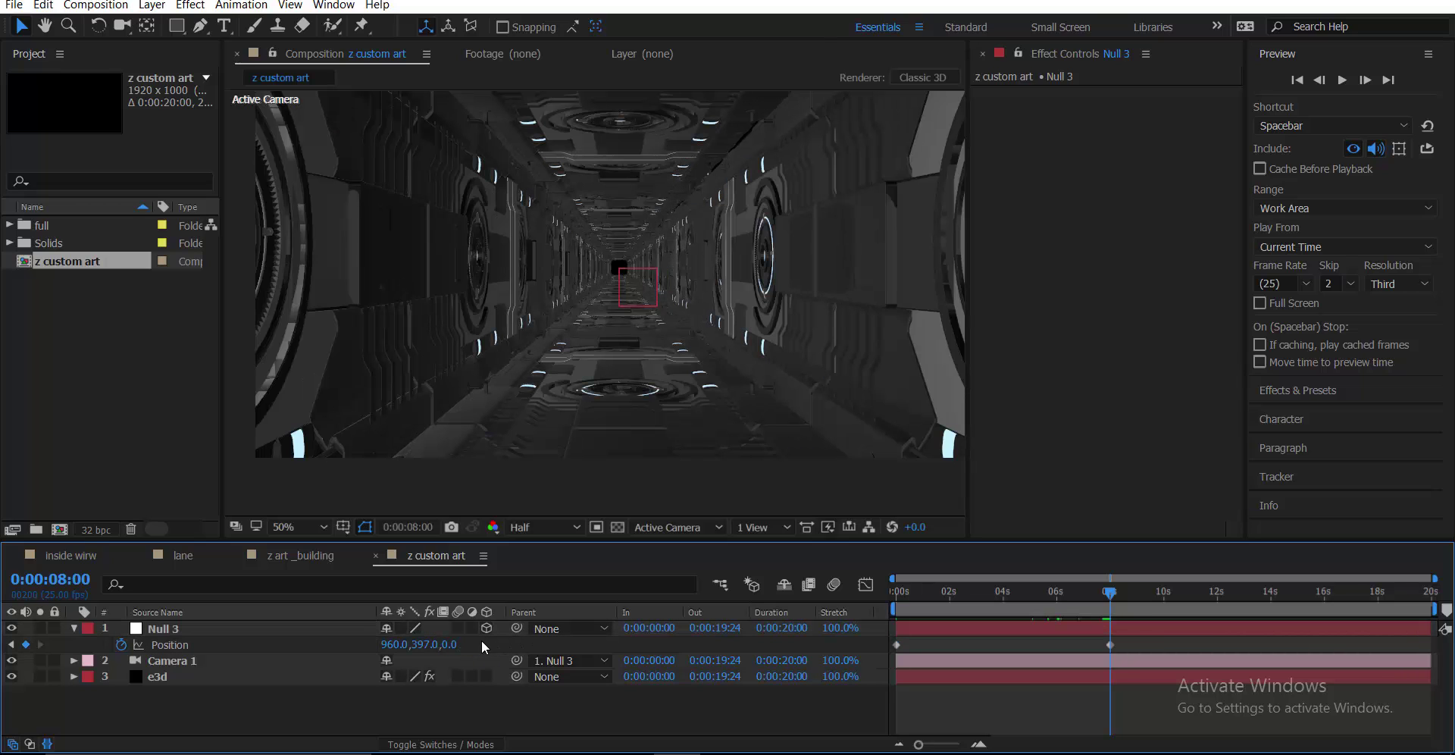
{"action": "left_click_drag", "start_coordinate": [452, 645], "coordinate": [477, 656]}
{"action": "left_click", "coordinate": [452, 644]}
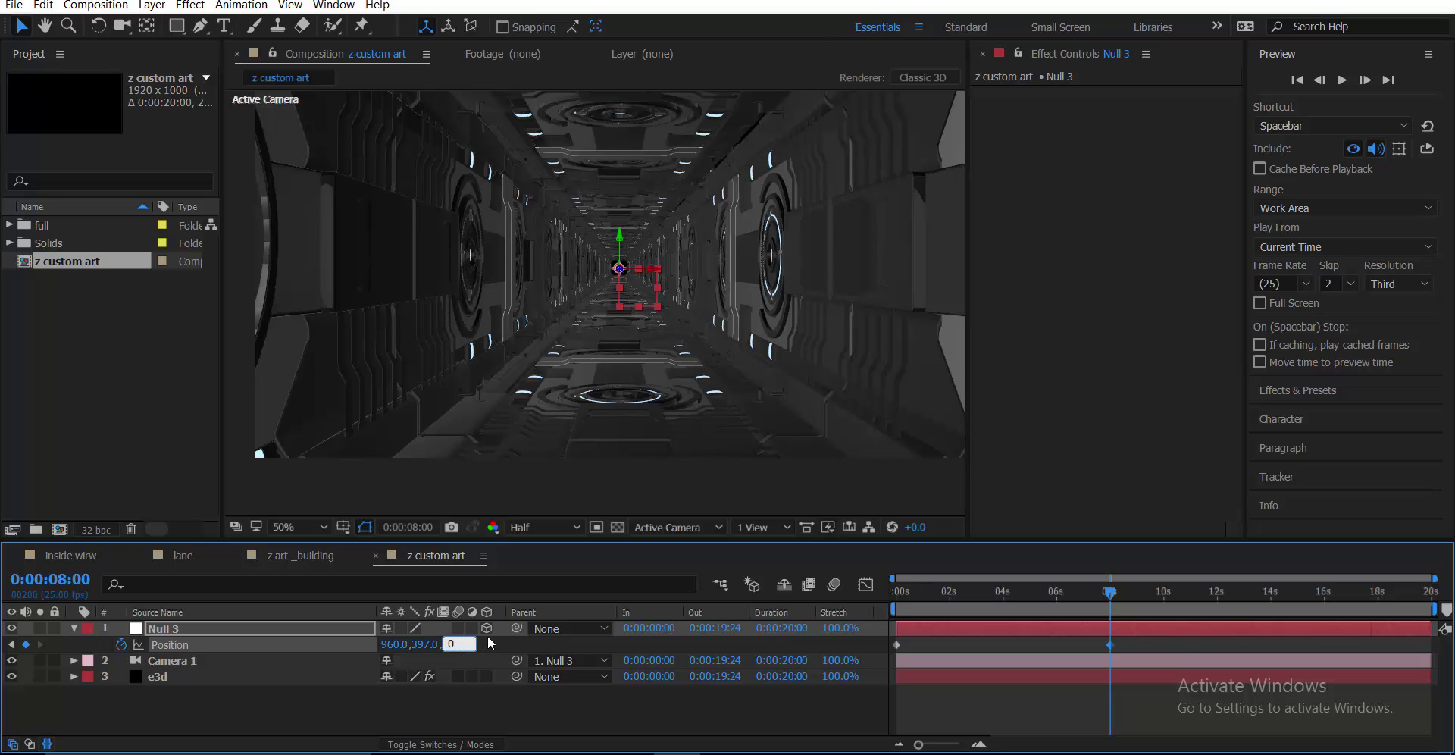
{"action": "key", "text": "Return"}
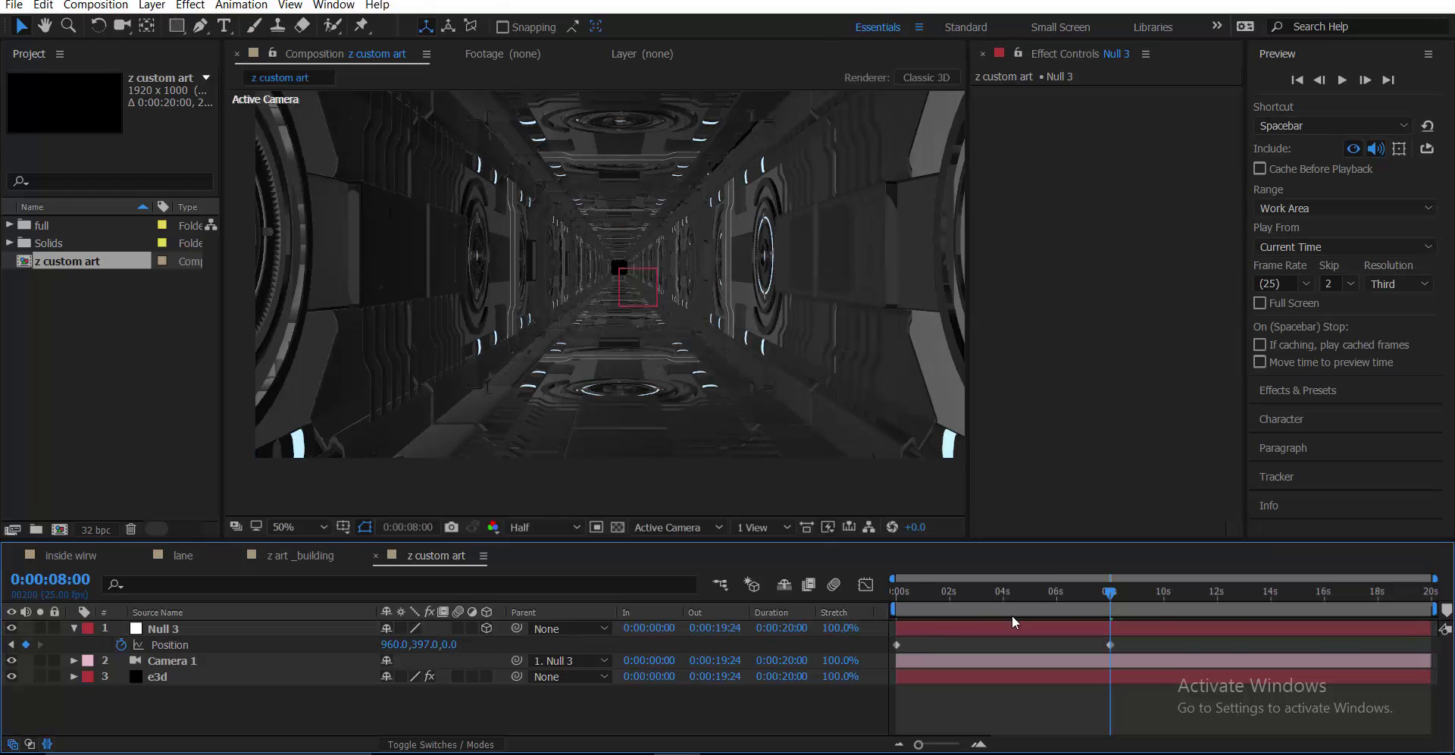
- End the work area at 8 seconds and trim the composition to it
{"action": "key", "text": "n"}
{"action": "right_click", "coordinate": [1090, 609]}
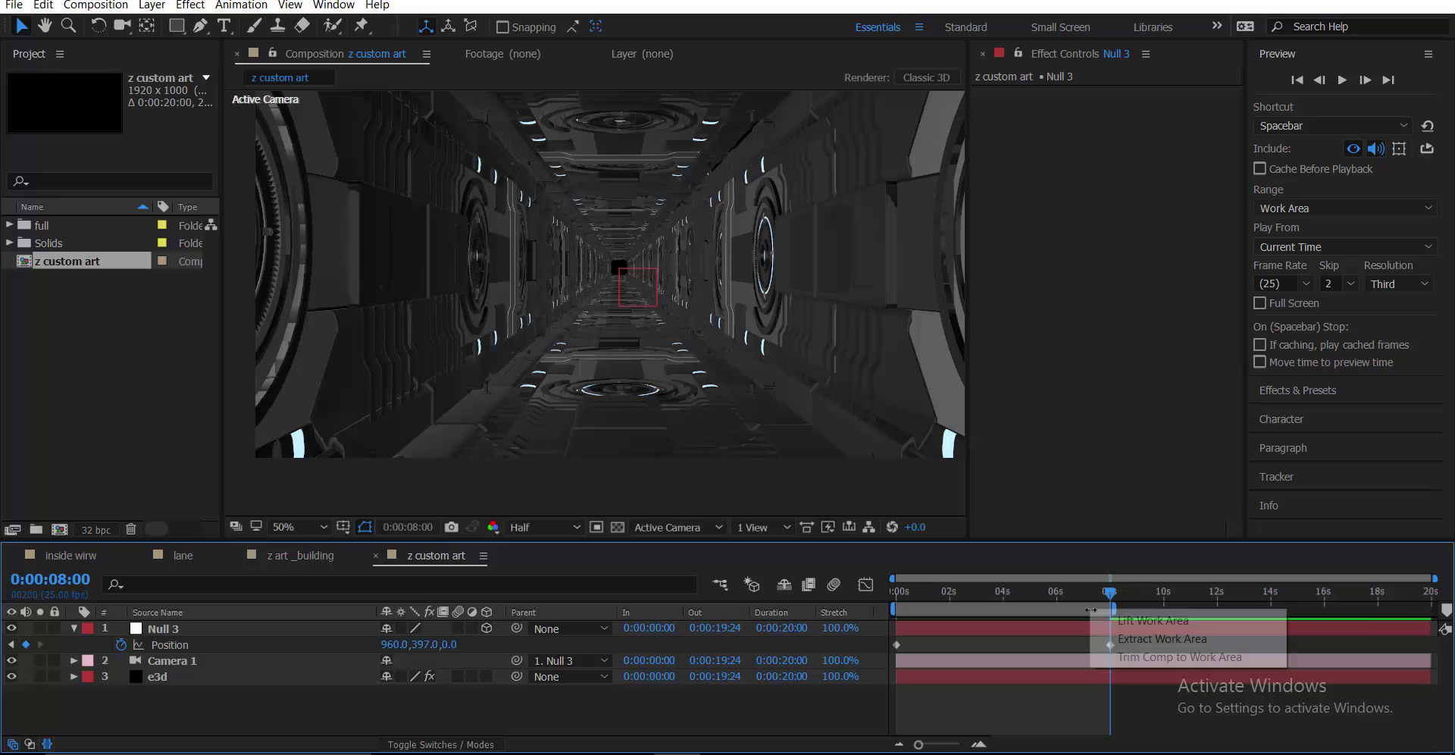
{"action": "left_click", "coordinate": [1135, 656]}
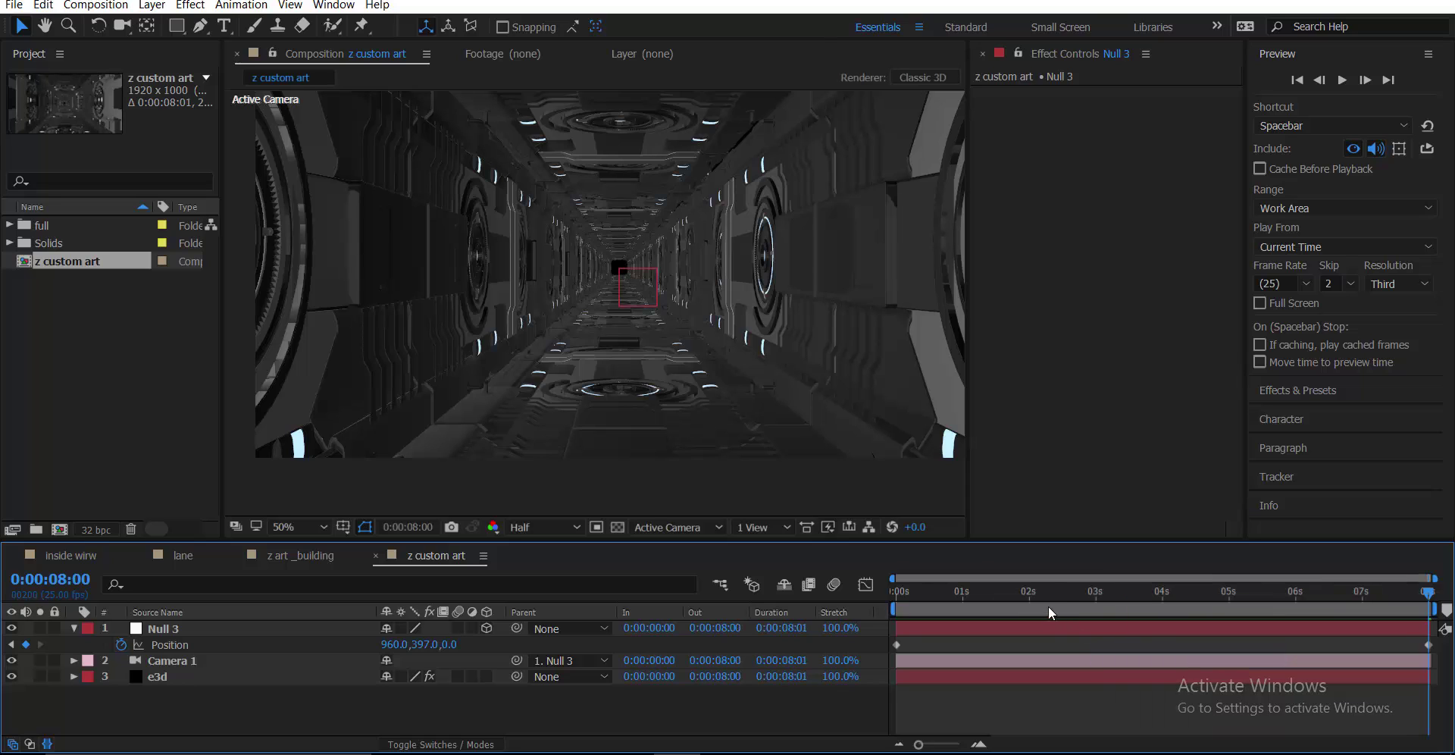
- Preview the camera fly-through from the first frame and return to the start
{"action": "key", "text": "Home"}
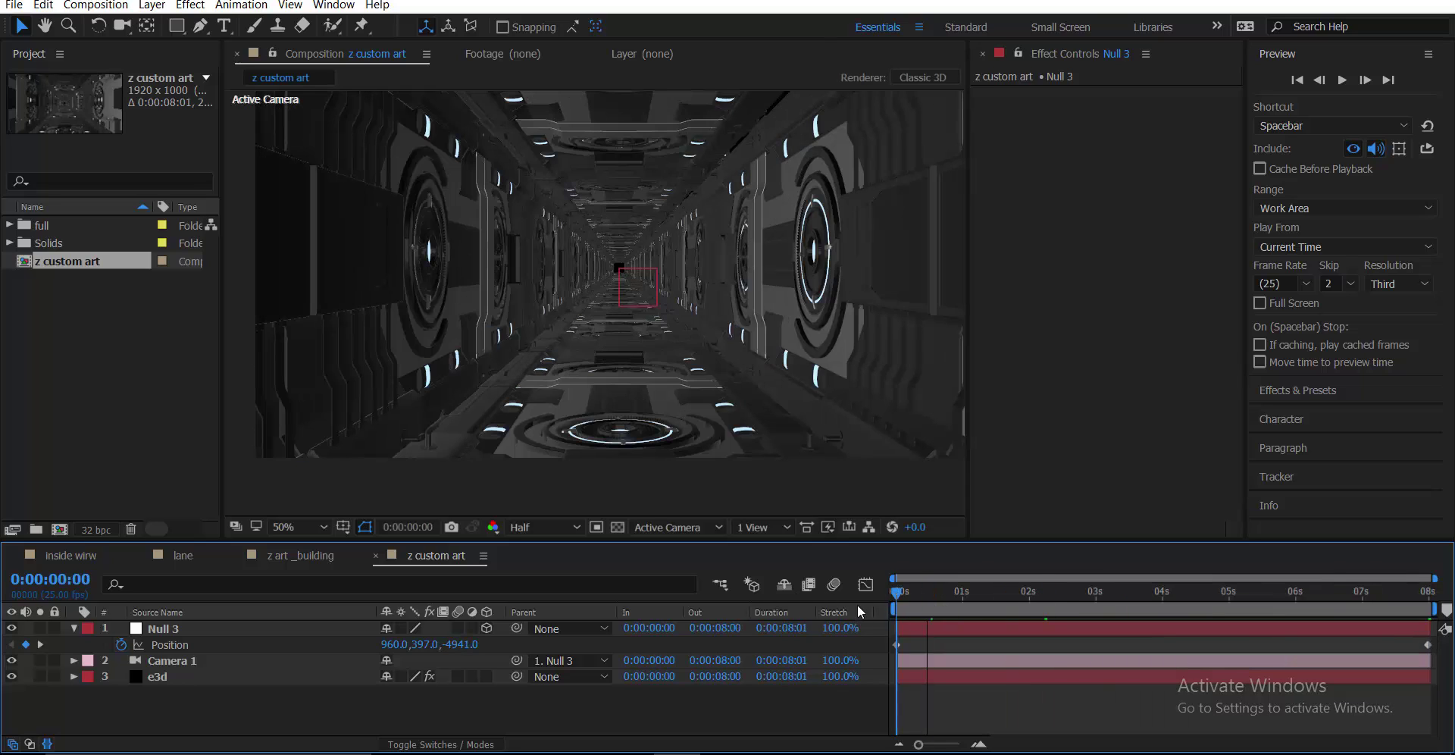
{"action": "key", "text": "space"}
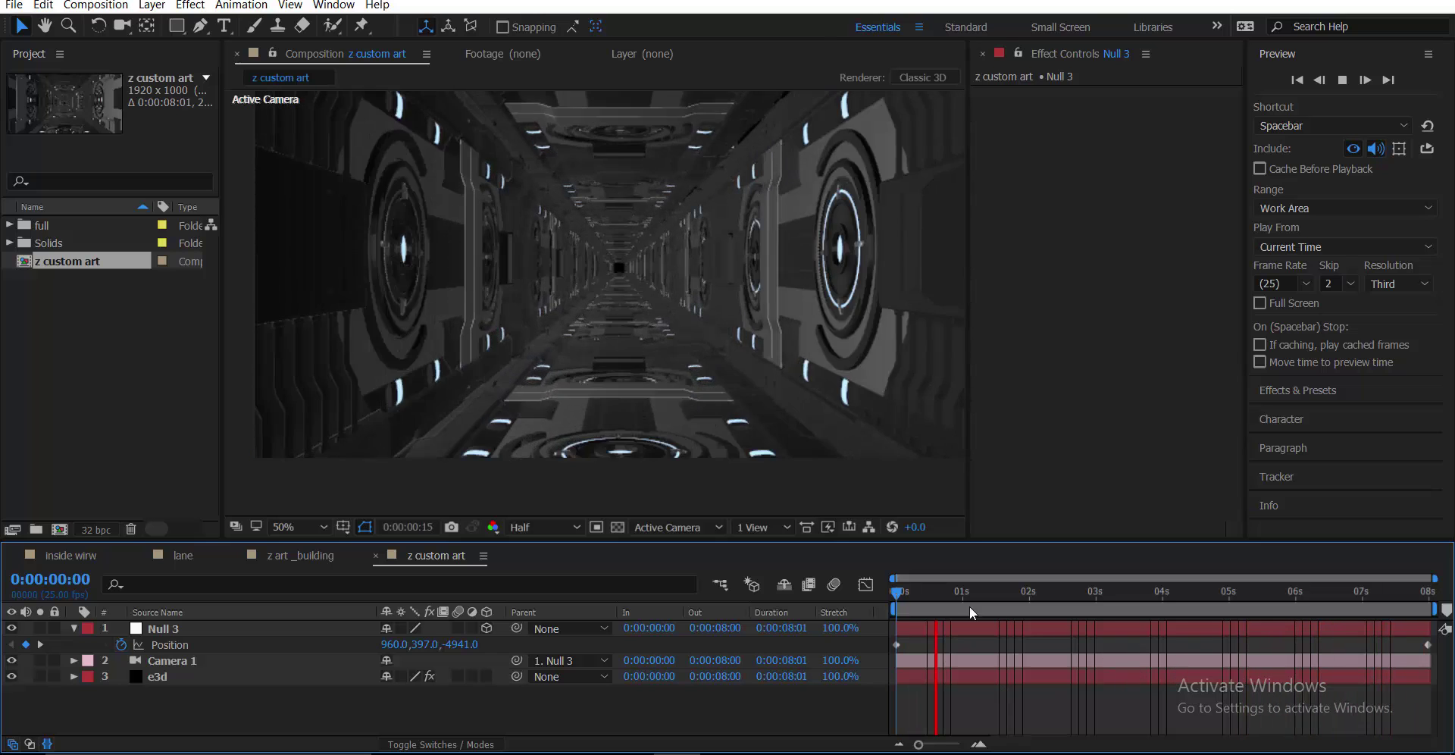
{"action": "left_click", "coordinate": [894, 594]}
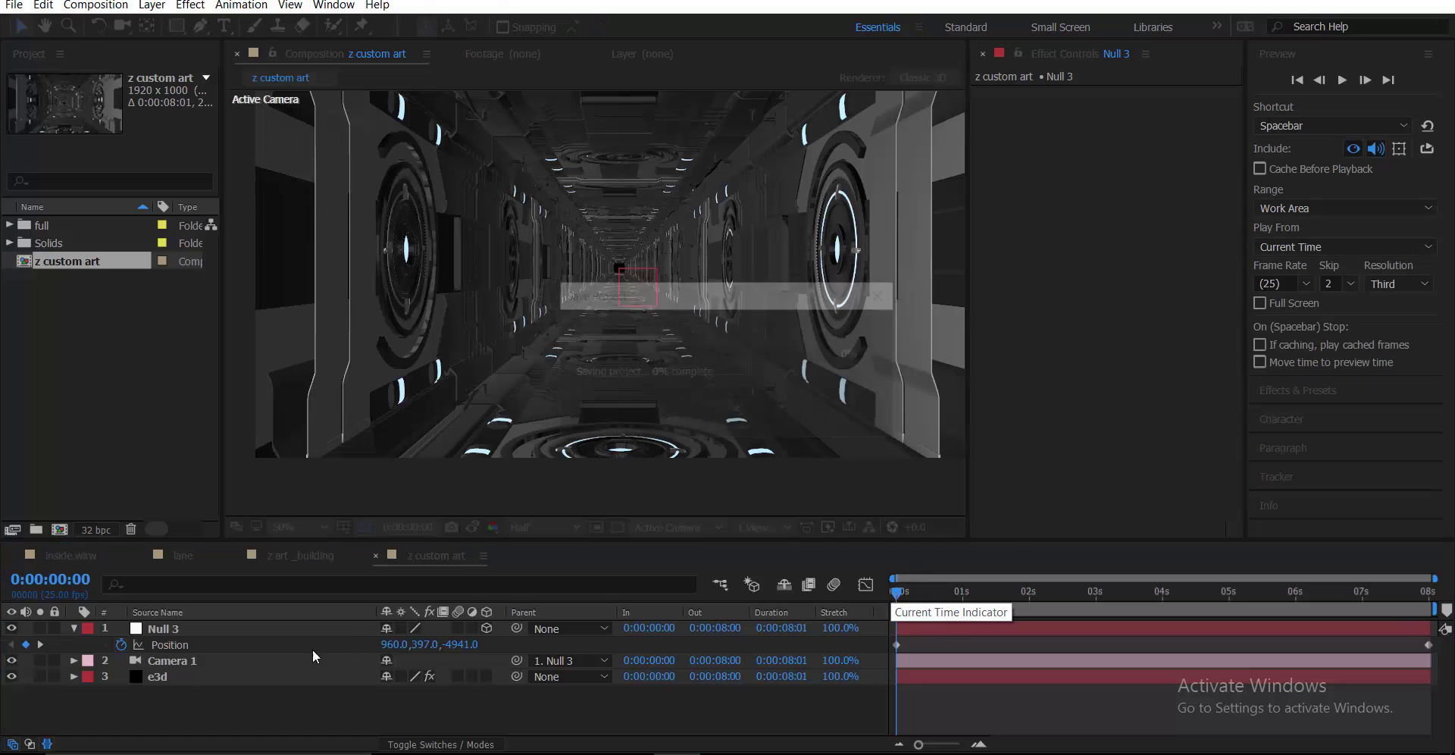
- Set the Element output on the e3d layer to show Z Depth no AA
{"action": "left_click", "coordinate": [184, 677]}
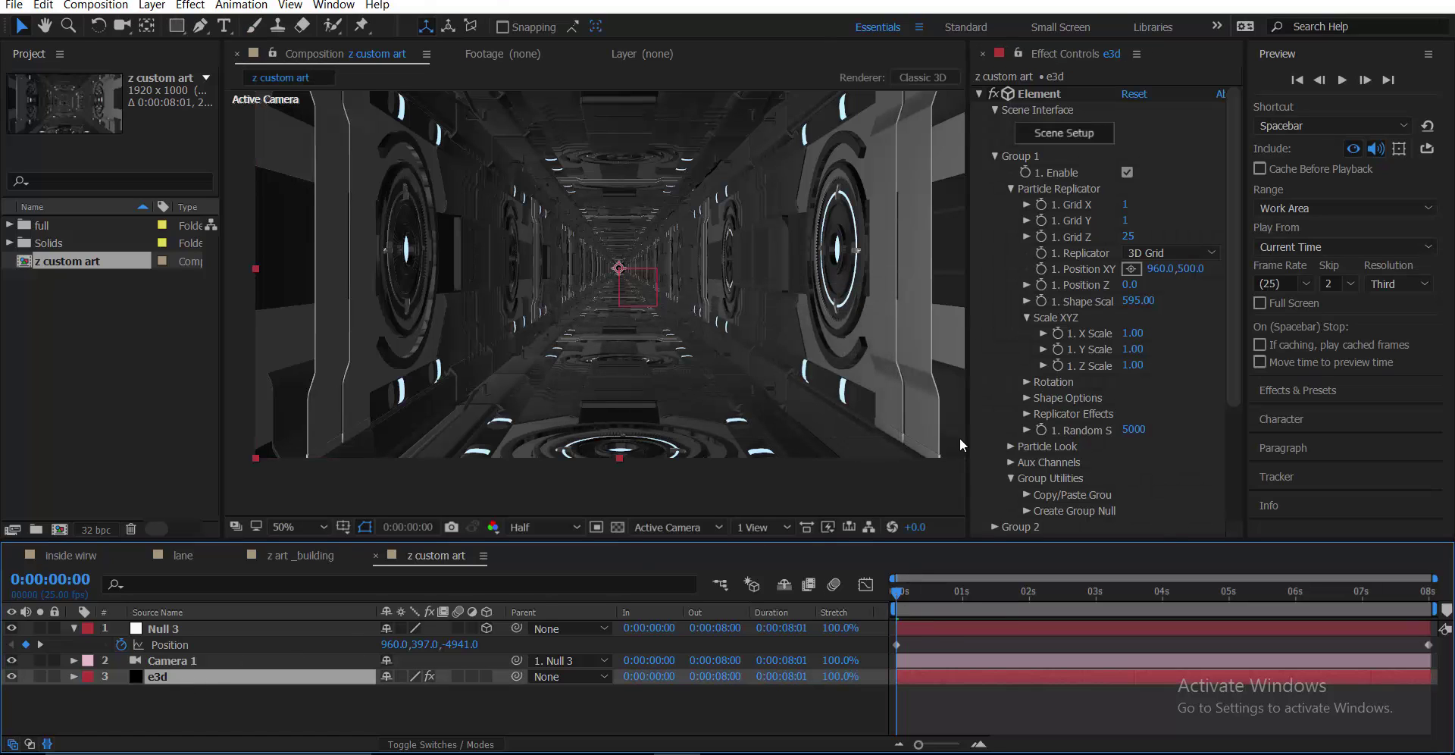
{"action": "left_click", "coordinate": [996, 156]}
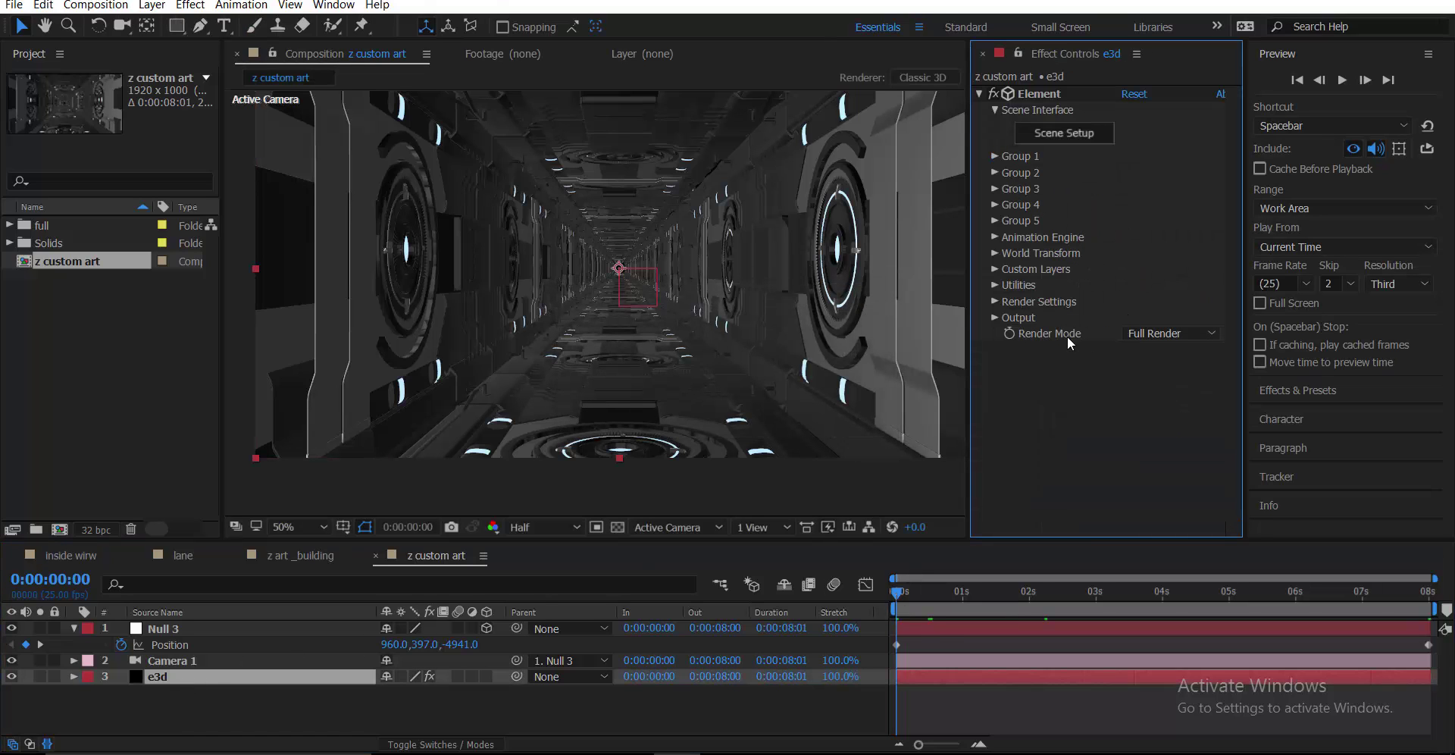
{"action": "left_click", "coordinate": [994, 317]}
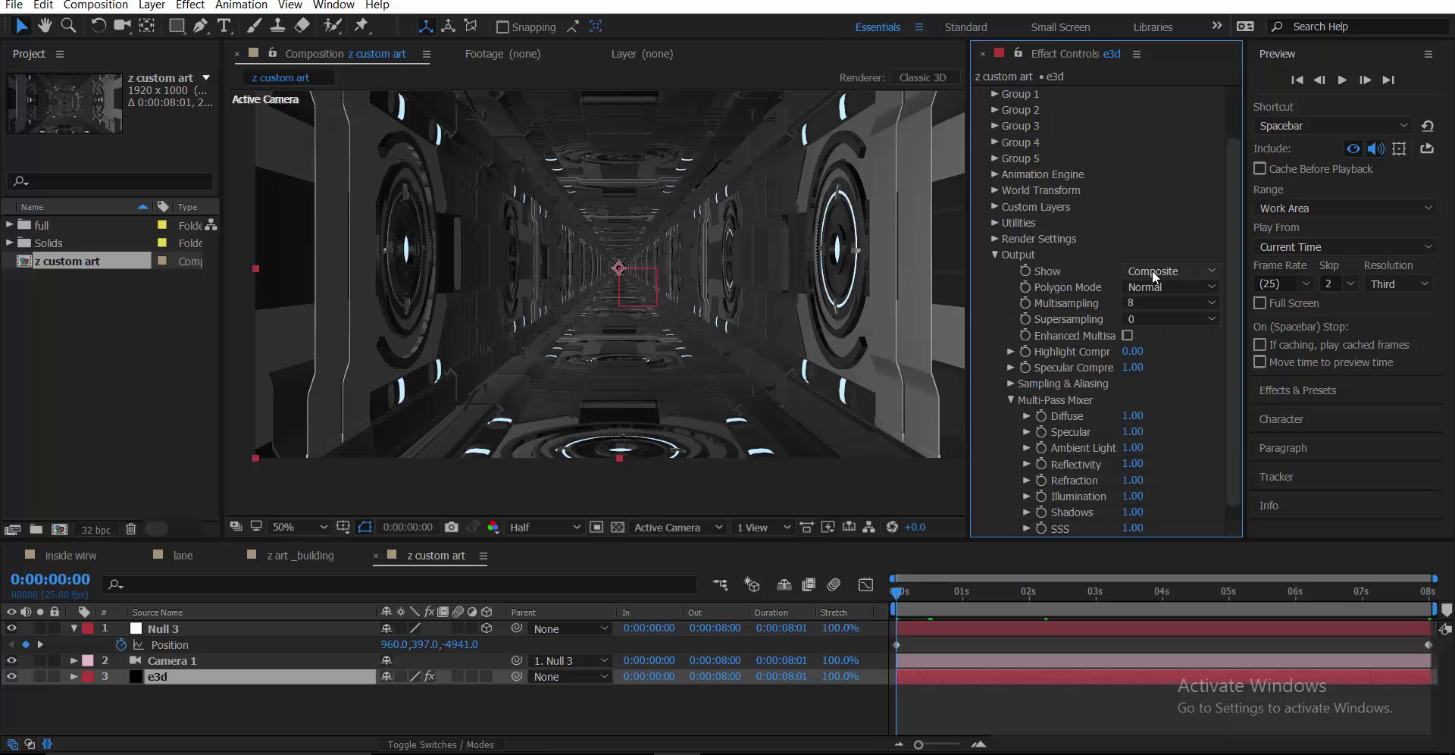
{"action": "left_click", "coordinate": [1152, 269]}
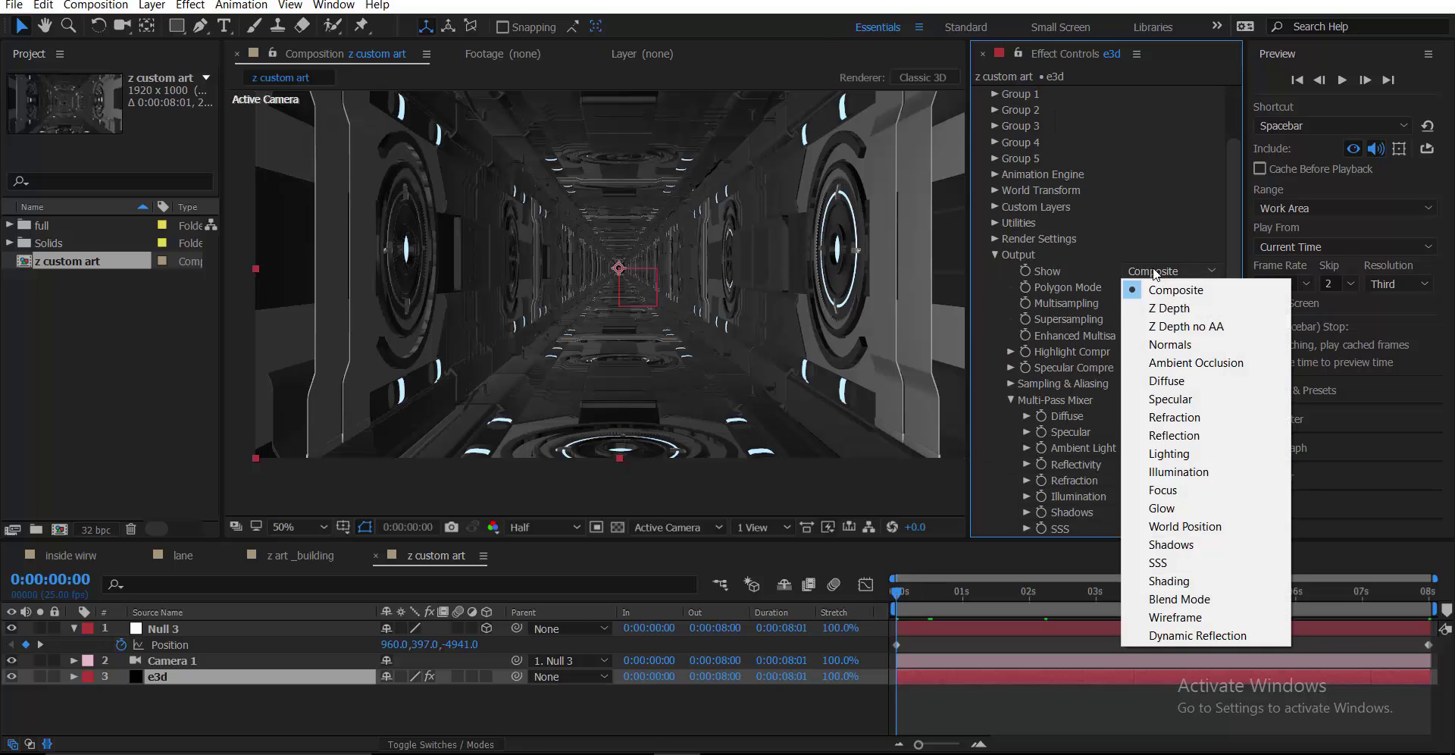
{"action": "left_click", "coordinate": [1212, 326]}
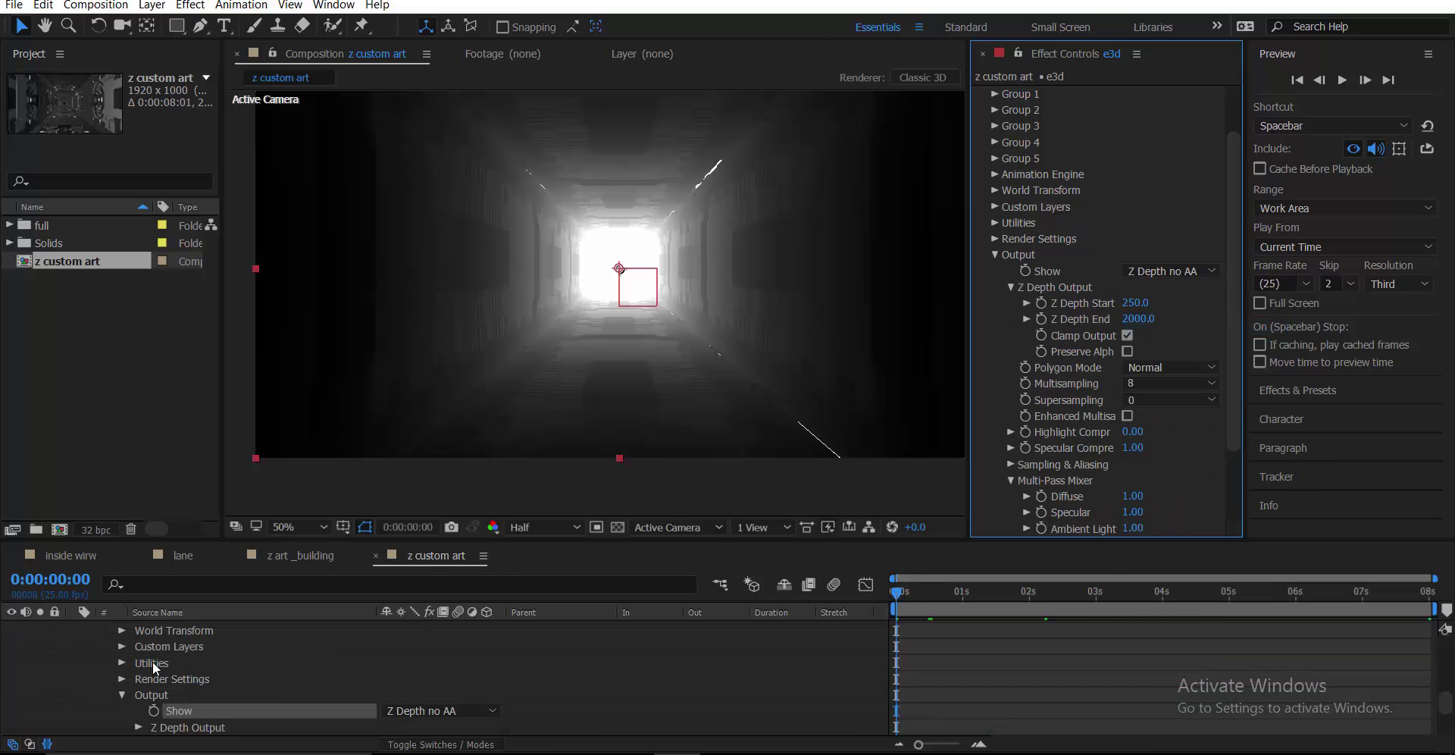
- Collapse the e3d layer's properties in the timeline and preview the depth pass
{"action": "scroll", "coordinate": [95, 656], "scroll_direction": "up", "scroll_amount": 15}
{"action": "left_click", "coordinate": [73, 681]}
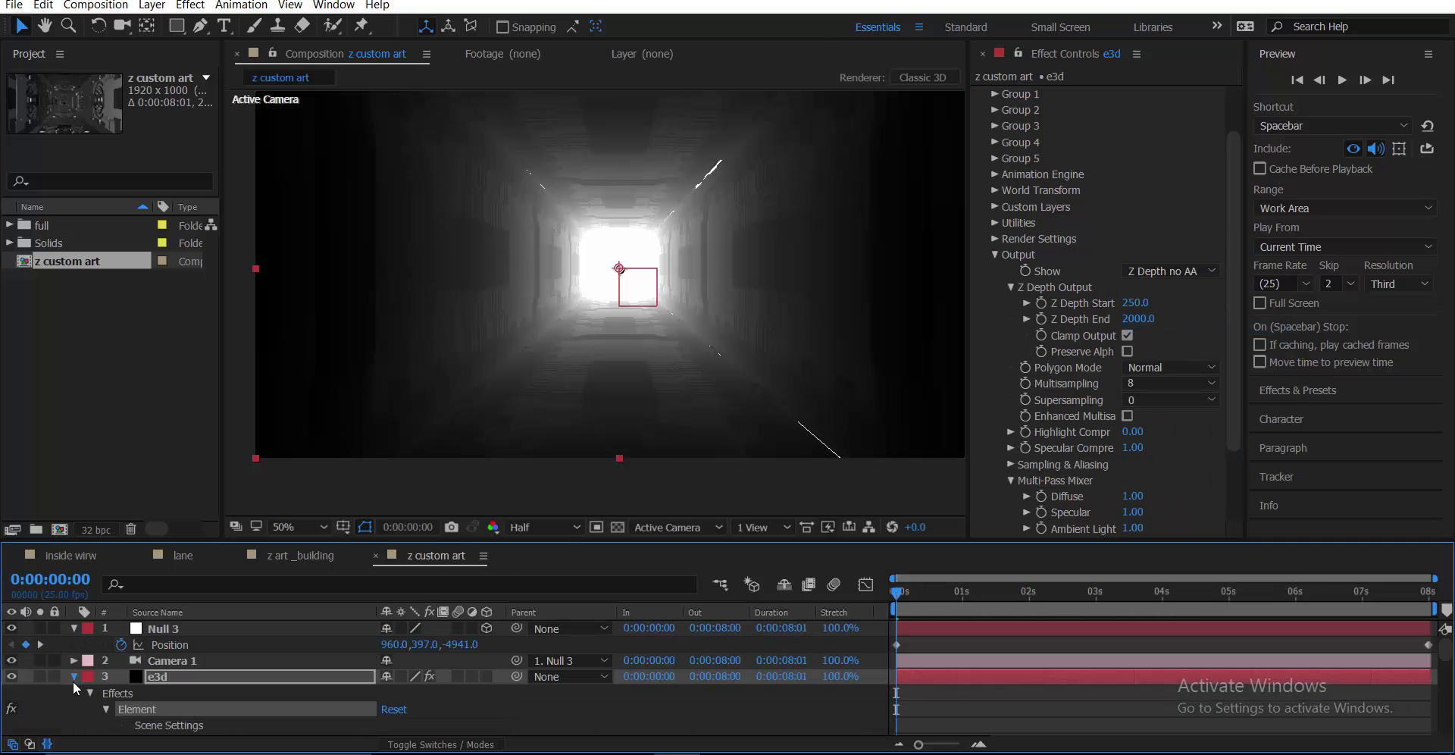
{"action": "left_click", "coordinate": [72, 681]}
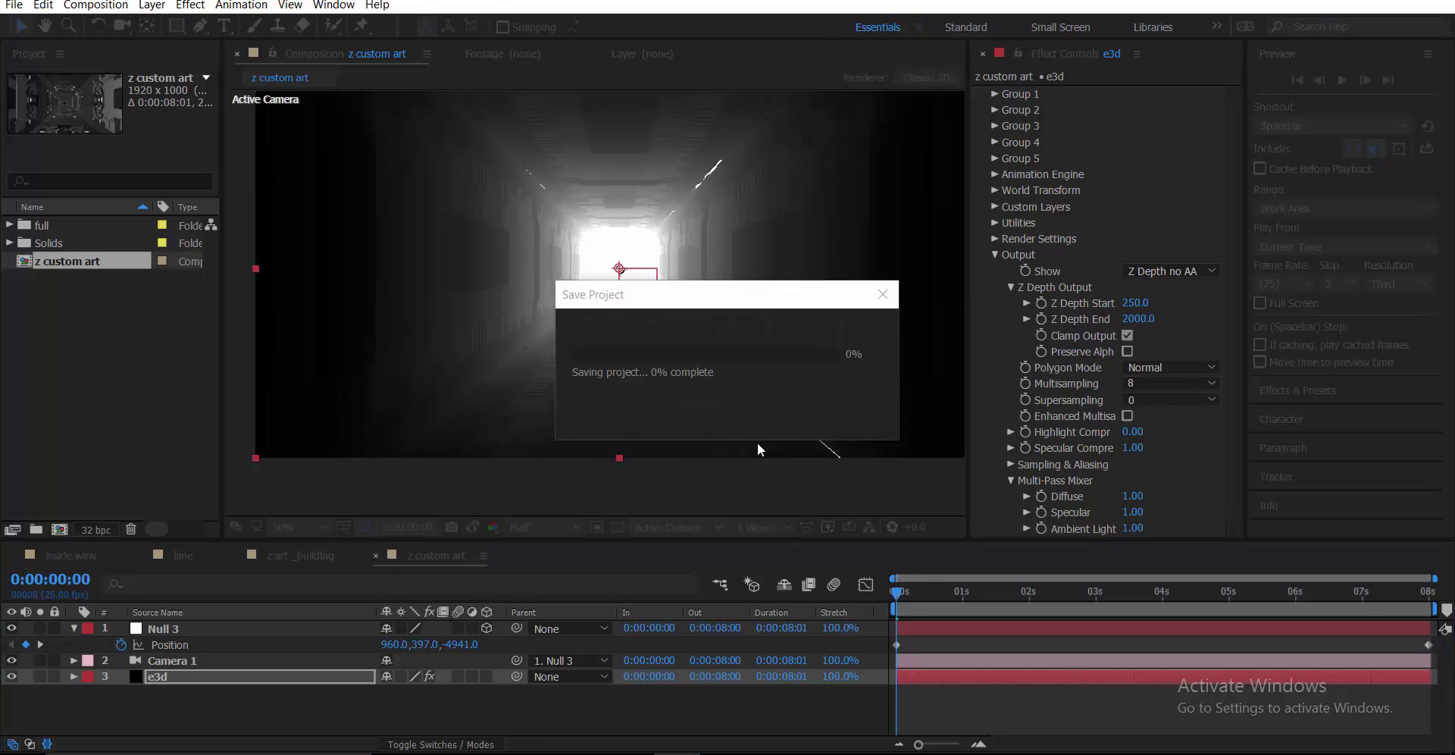
{"action": "key", "text": "space"}
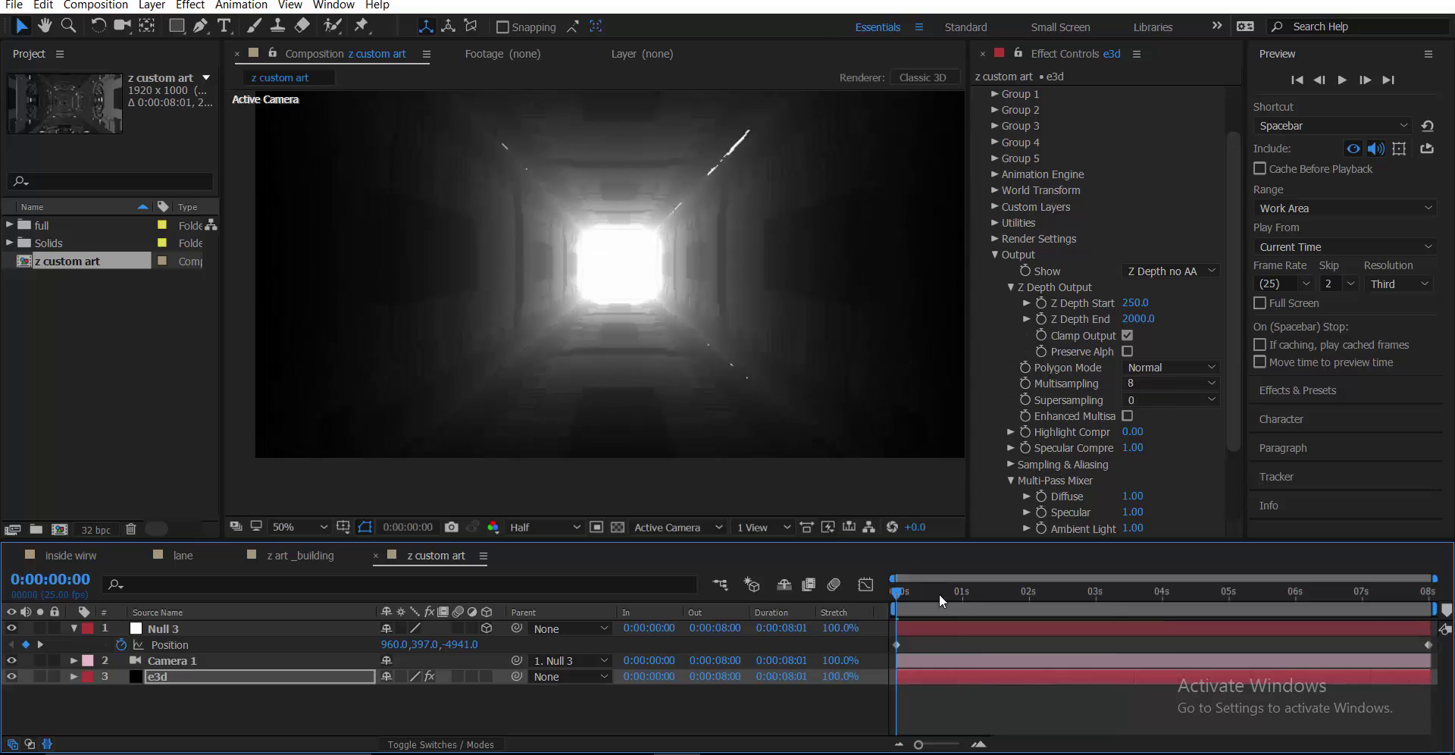
{"action": "key", "text": "space"}
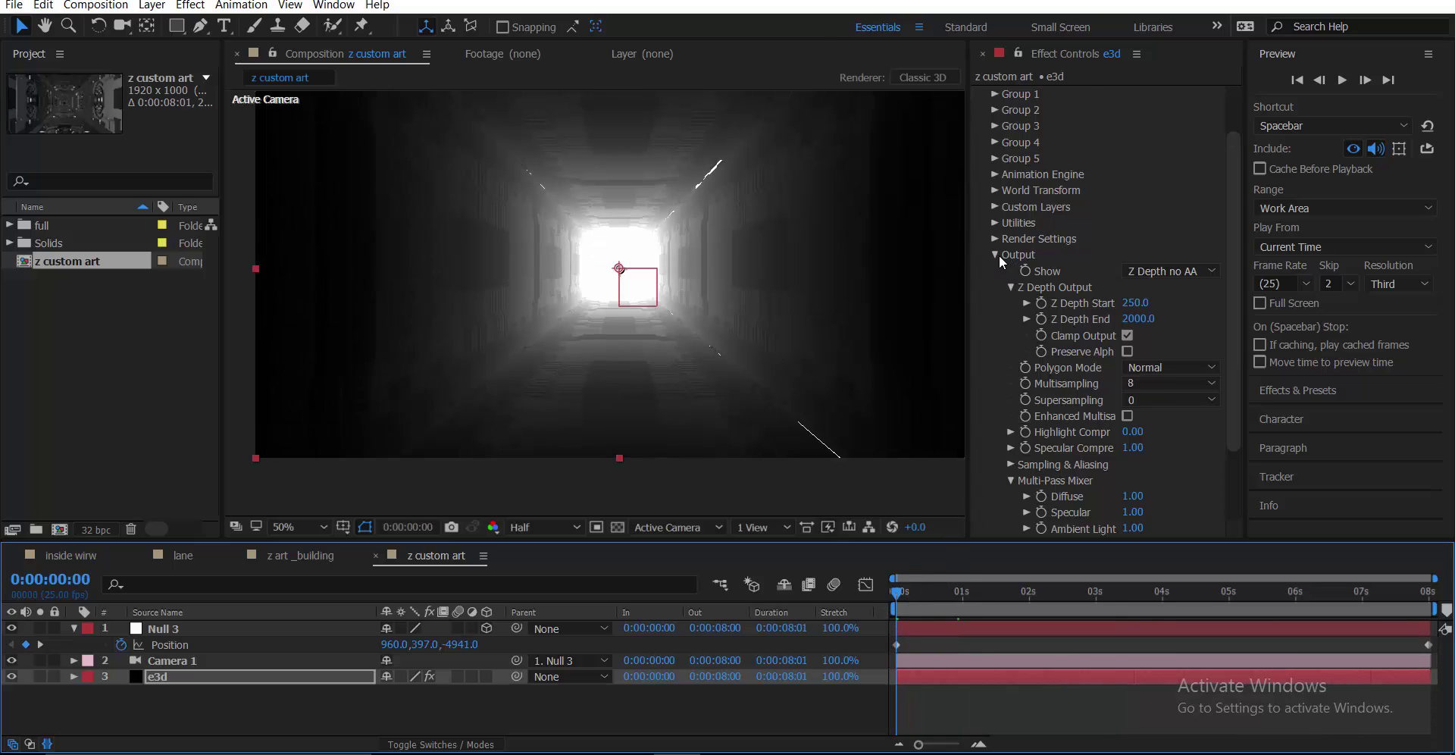
- Enable Multi-Object in Group 1's Particle Look and widen the effect settings area to show the full parameter names
{"action": "left_click", "coordinate": [997, 254]}
{"action": "left_click", "coordinate": [994, 156]}
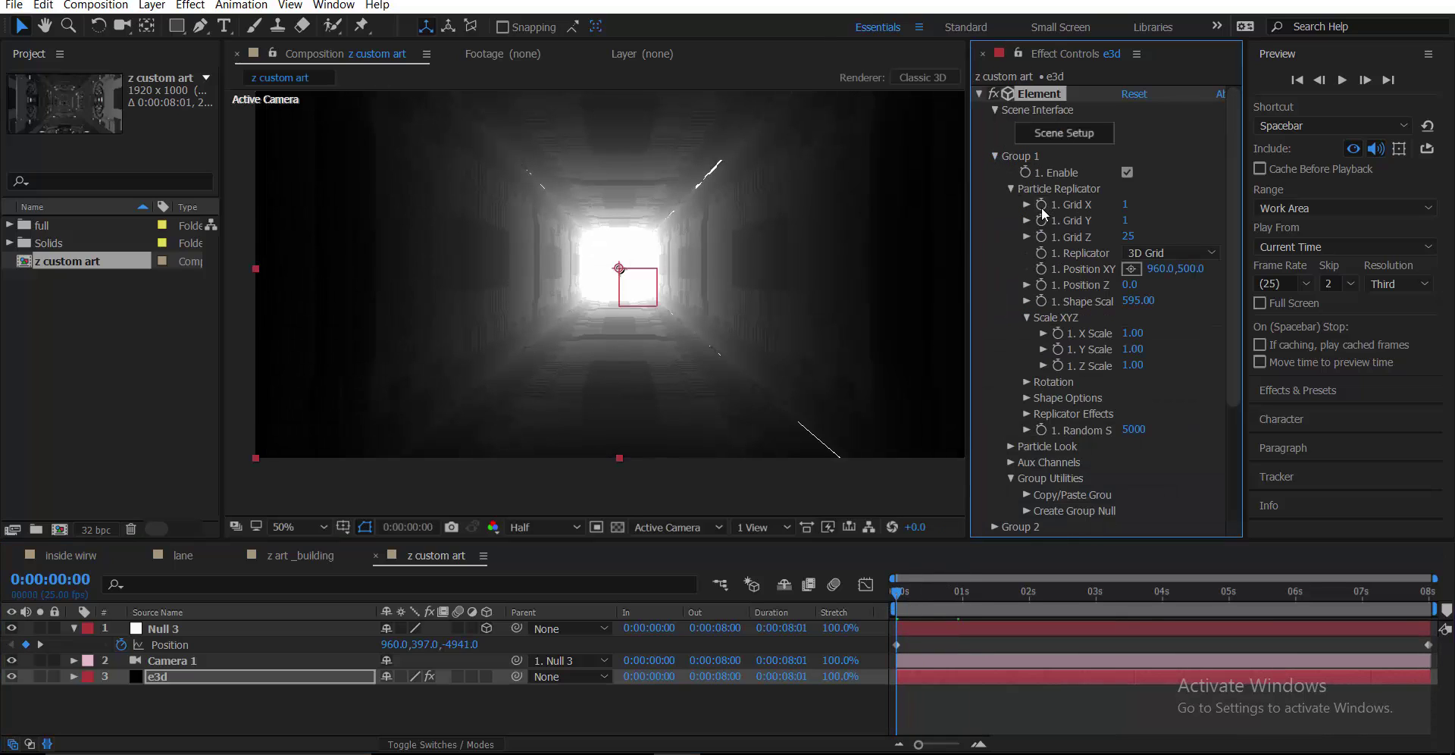
{"action": "left_click", "coordinate": [1008, 198]}
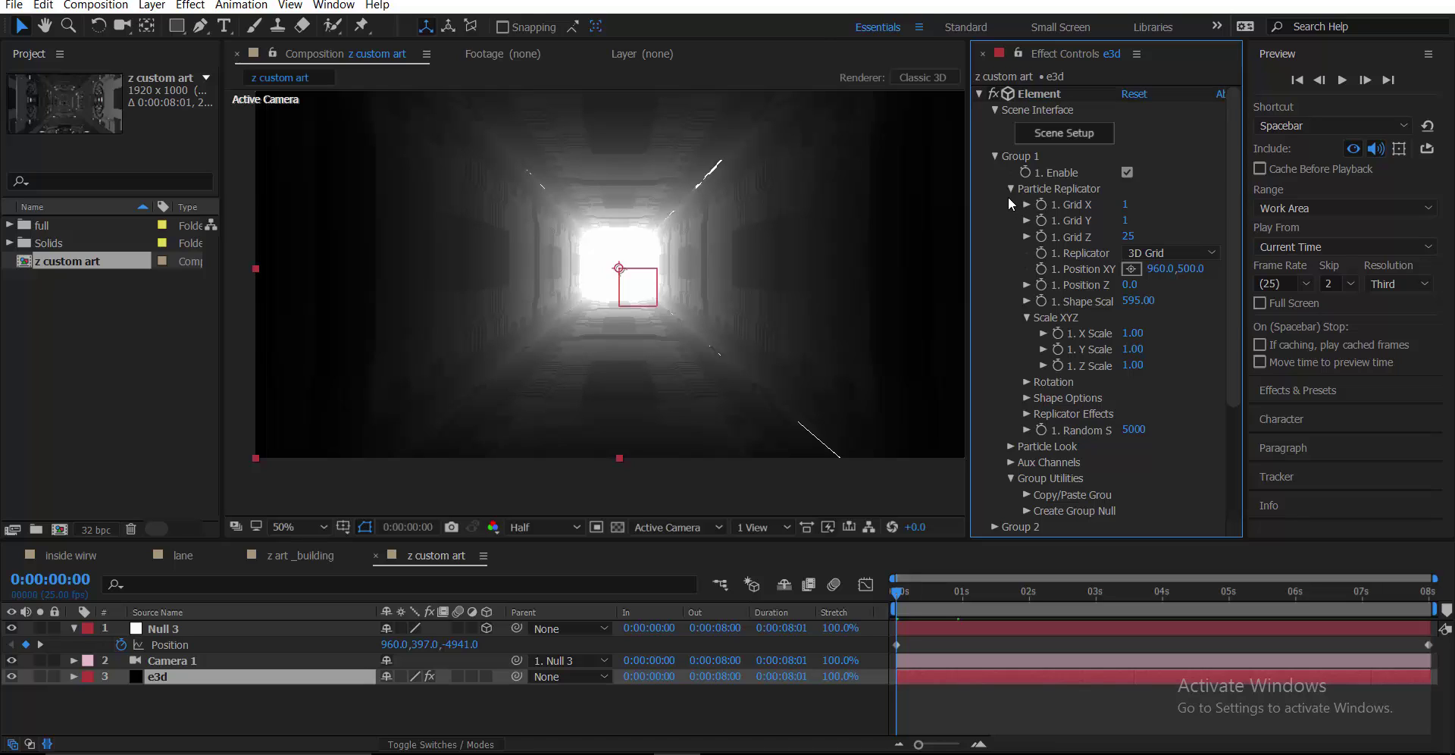
{"action": "left_click", "coordinate": [1010, 189]}
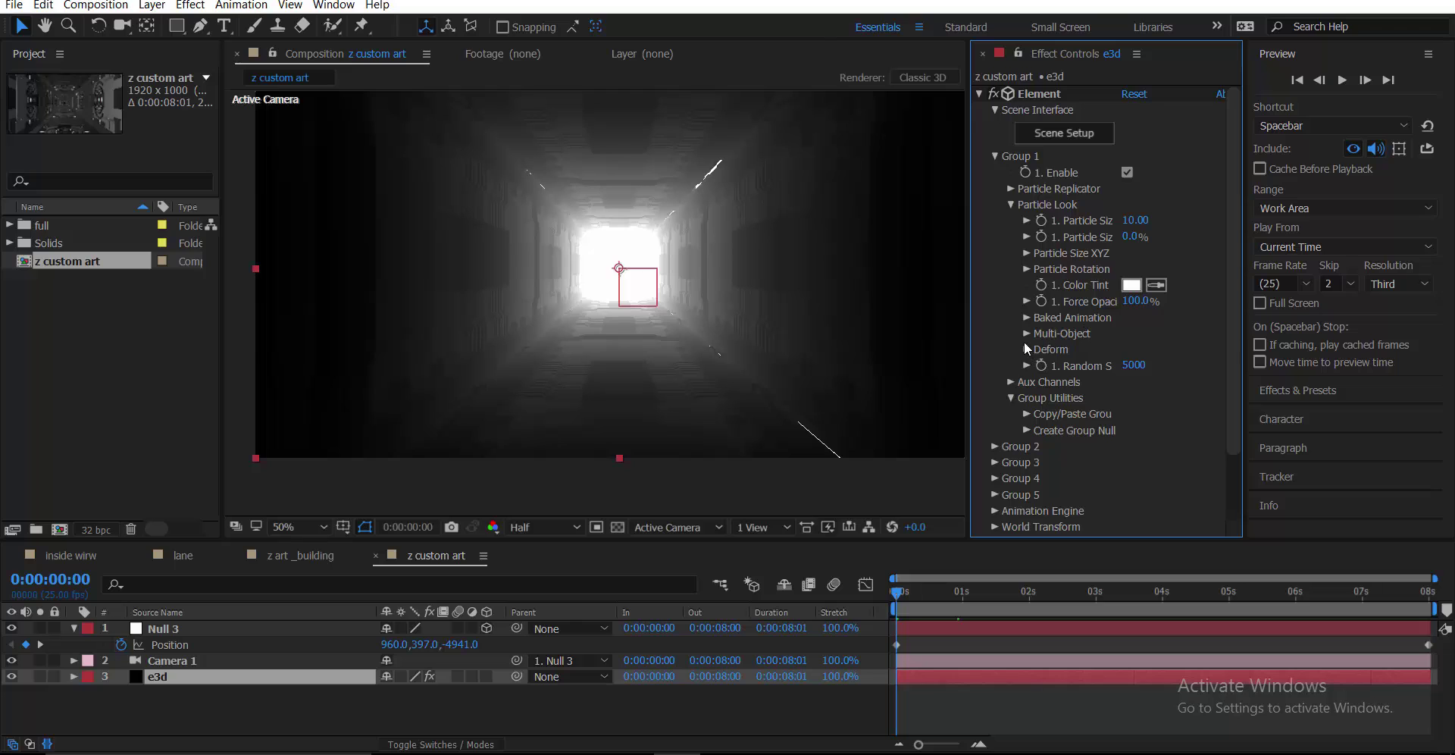
{"action": "left_click", "coordinate": [1028, 334]}
{"action": "left_click", "coordinate": [1127, 349]}
{"action": "scroll", "coordinate": [1129, 347], "scroll_direction": "down", "scroll_amount": 5}
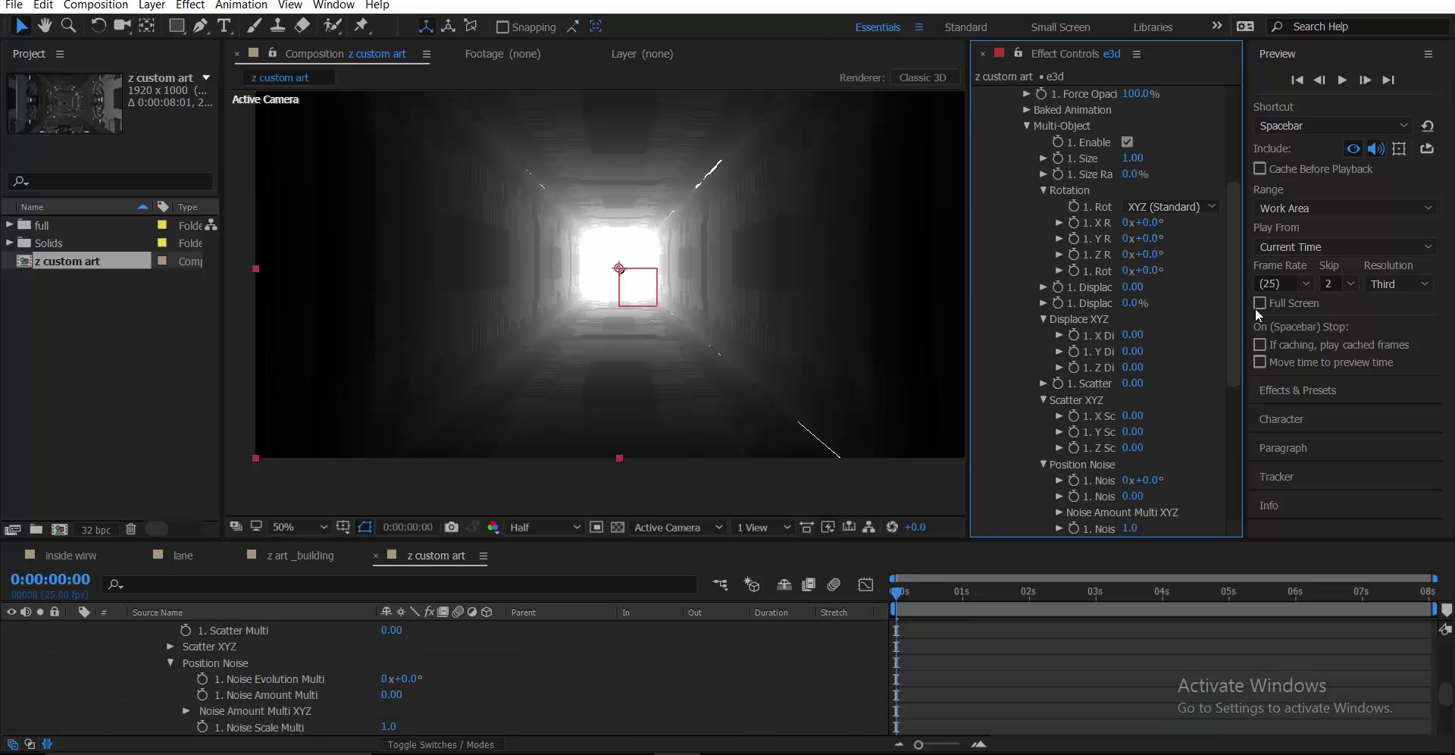
{"action": "left_click_drag", "start_coordinate": [1247, 307], "coordinate": [1361, 310]}
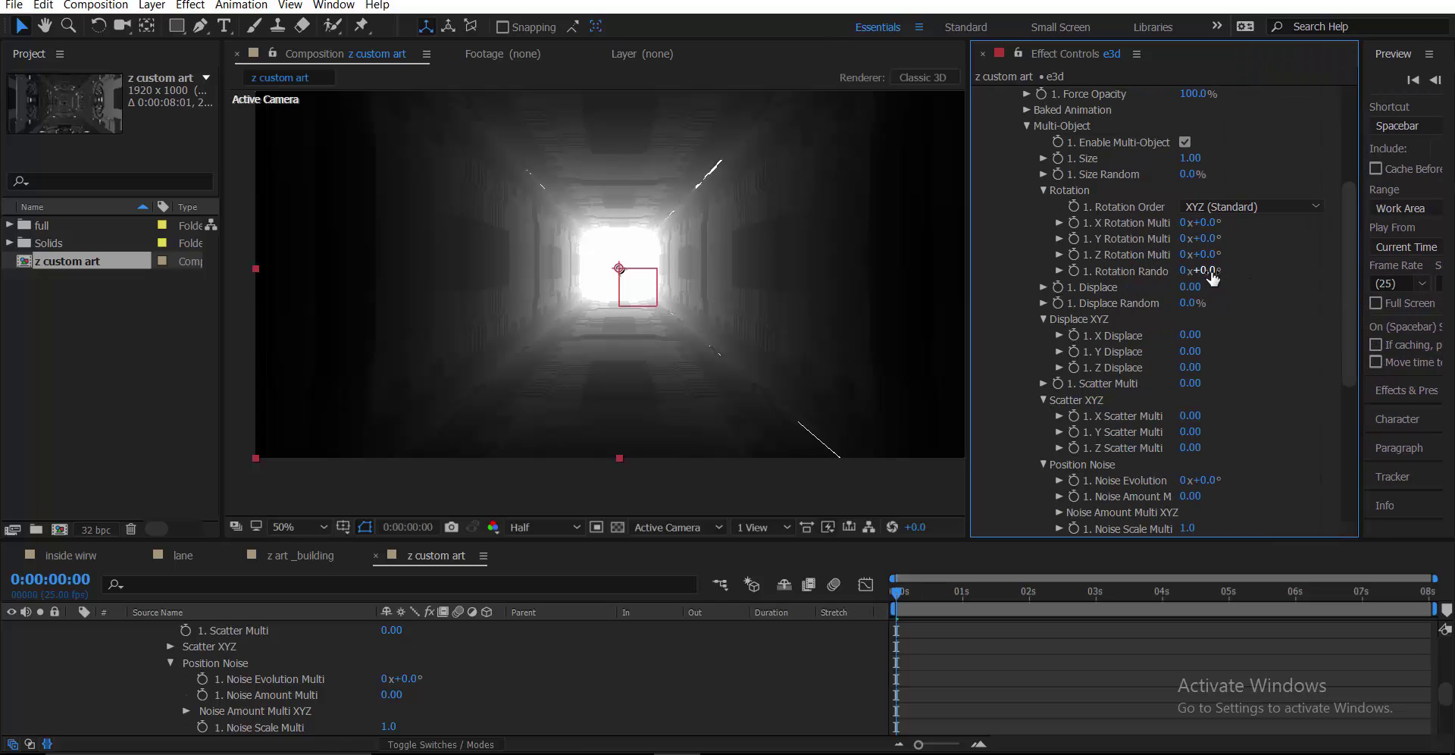
- Try a Multi-Object Rotation Random of about 23° and a Displace offset on Group 1, undoing each change
{"action": "left_click_drag", "start_coordinate": [1212, 277], "coordinate": [1231, 271]}
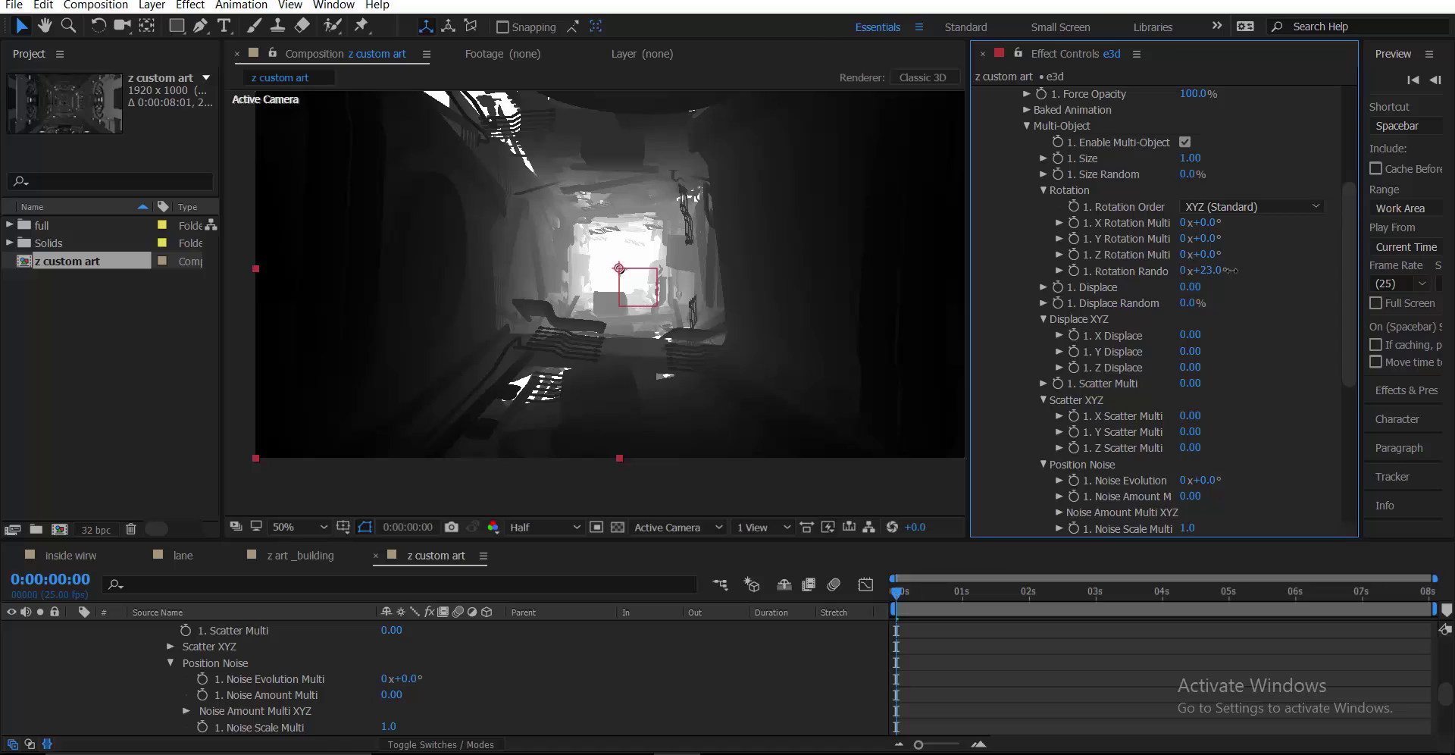
{"action": "key", "text": "ctrl+z"}
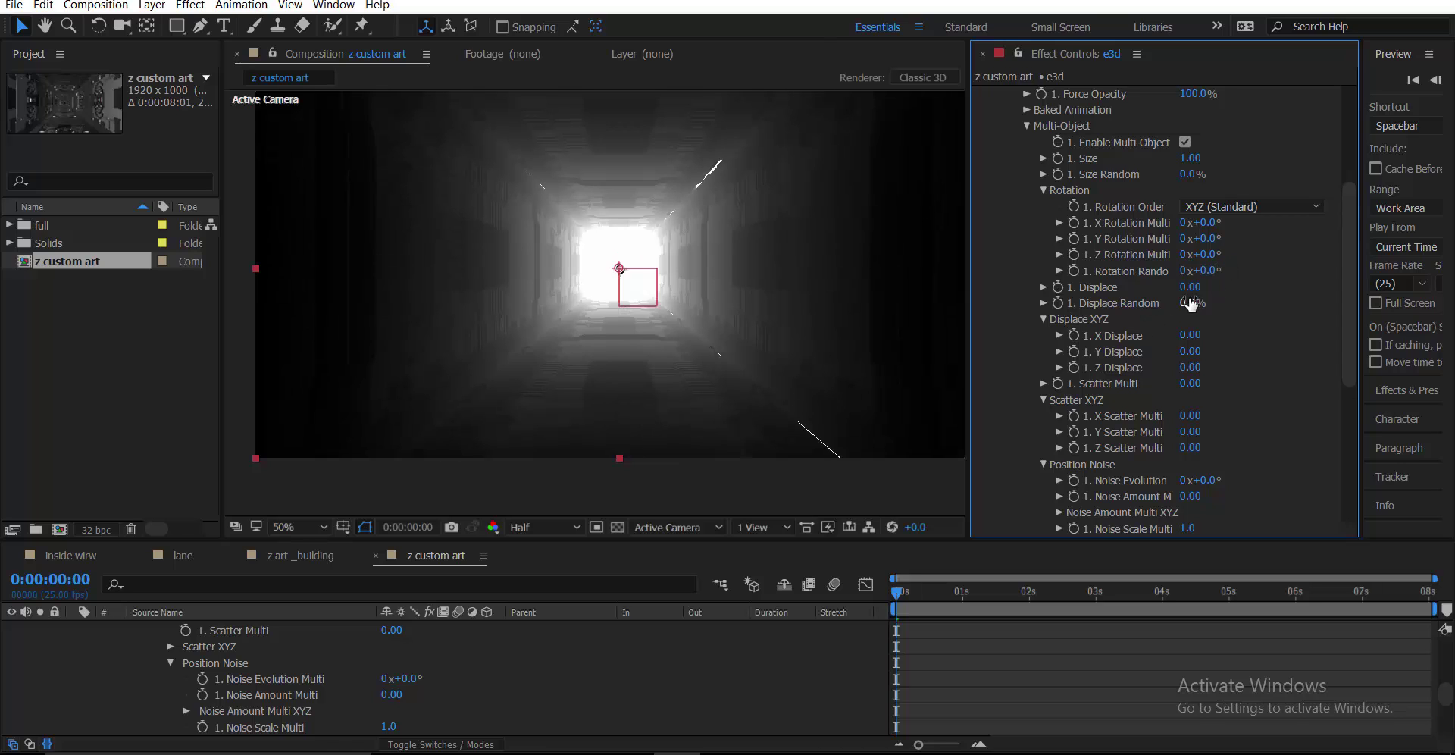
{"action": "left_click_drag", "start_coordinate": [1190, 295], "coordinate": [1243, 297]}
{"action": "key", "text": "ctrl+z"}
- Try a Multi-Object X Displace of about 0.18 on Group 1 and reset it to 0
{"action": "left_click_drag", "start_coordinate": [1190, 335], "coordinate": [1152, 364]}
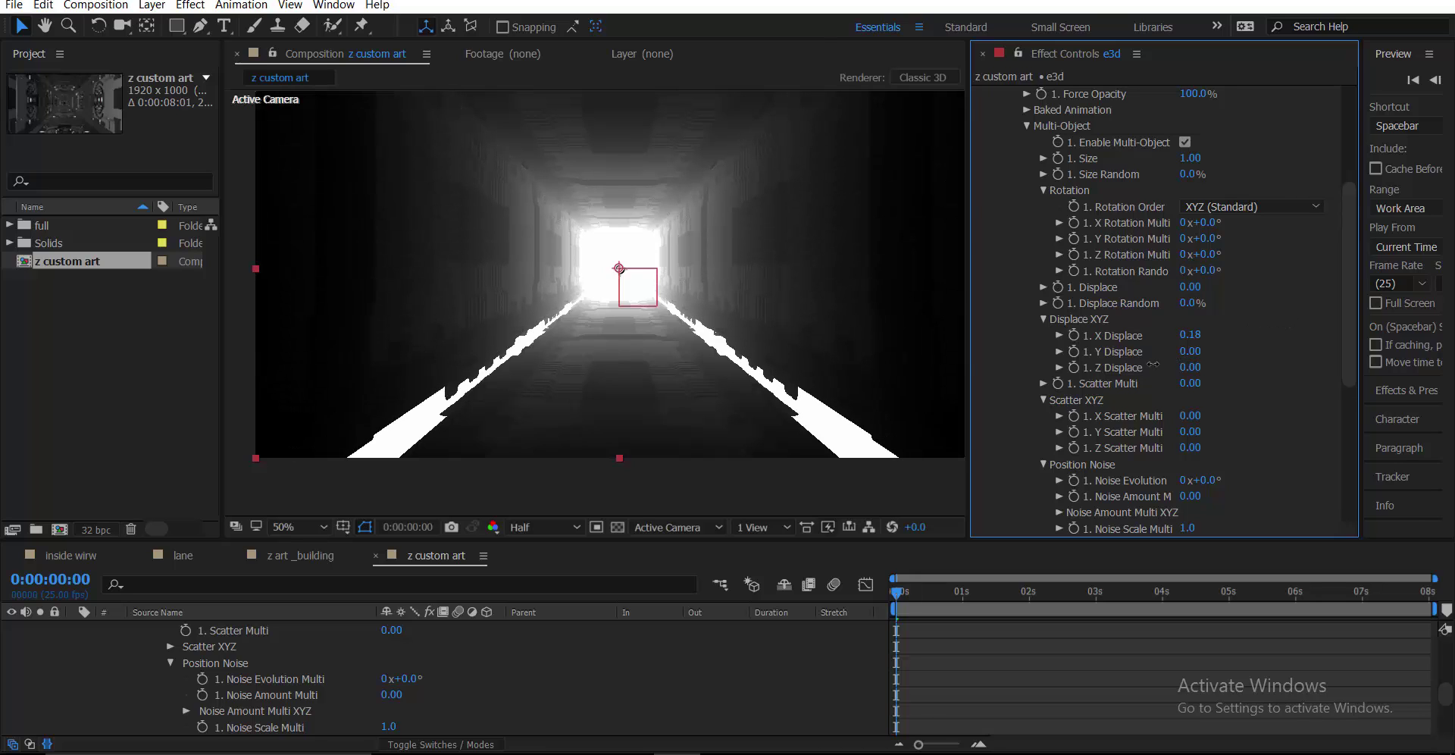
{"action": "left_click", "coordinate": [1202, 337]}
{"action": "type", "text": "0"}
{"action": "key", "text": "Return"}
- Set Group 1's Multi-Object scatter multipliers to about 0.87 in X, 1.80 in Y and 1.17 in Z
{"action": "scroll", "coordinate": [1236, 328], "scroll_direction": "down", "scroll_amount": 1}
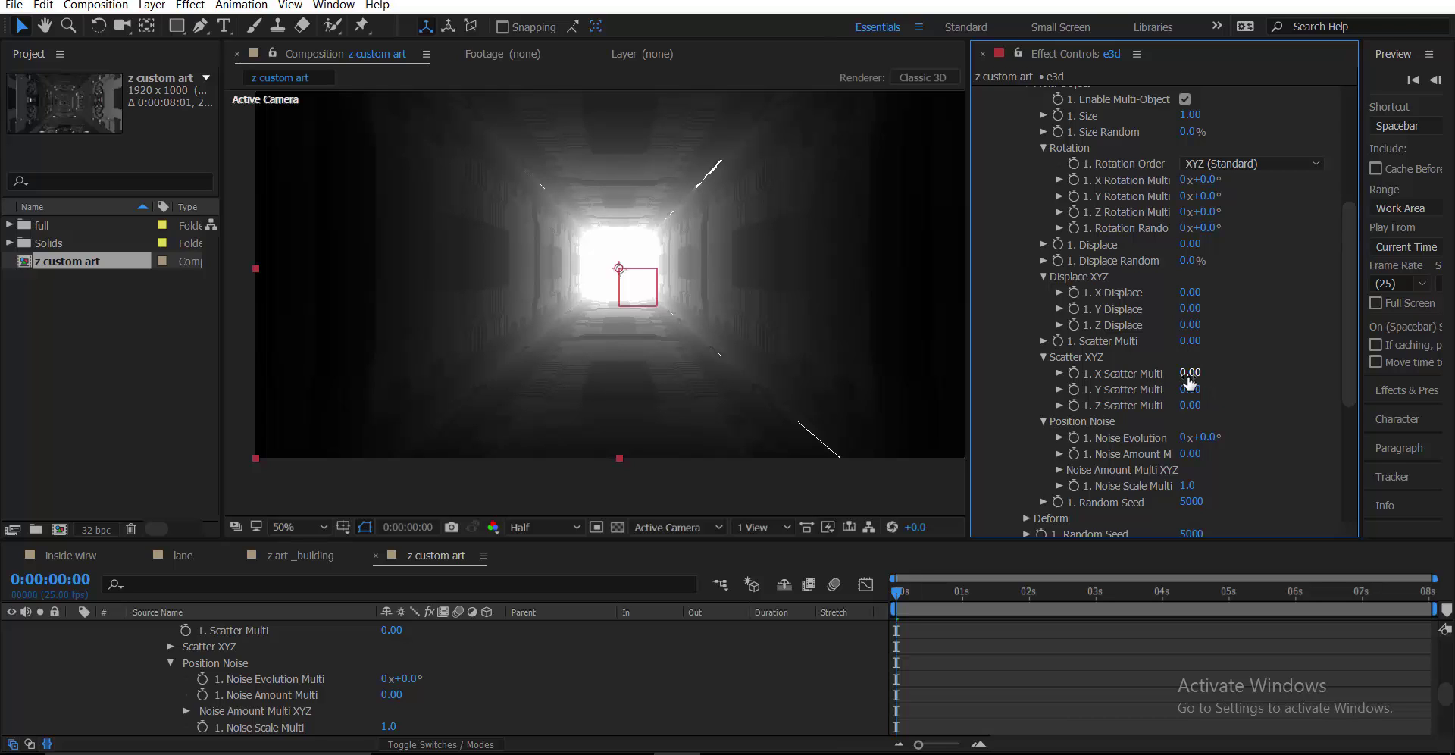
{"action": "left_click_drag", "start_coordinate": [1240, 374], "coordinate": [1301, 371]}
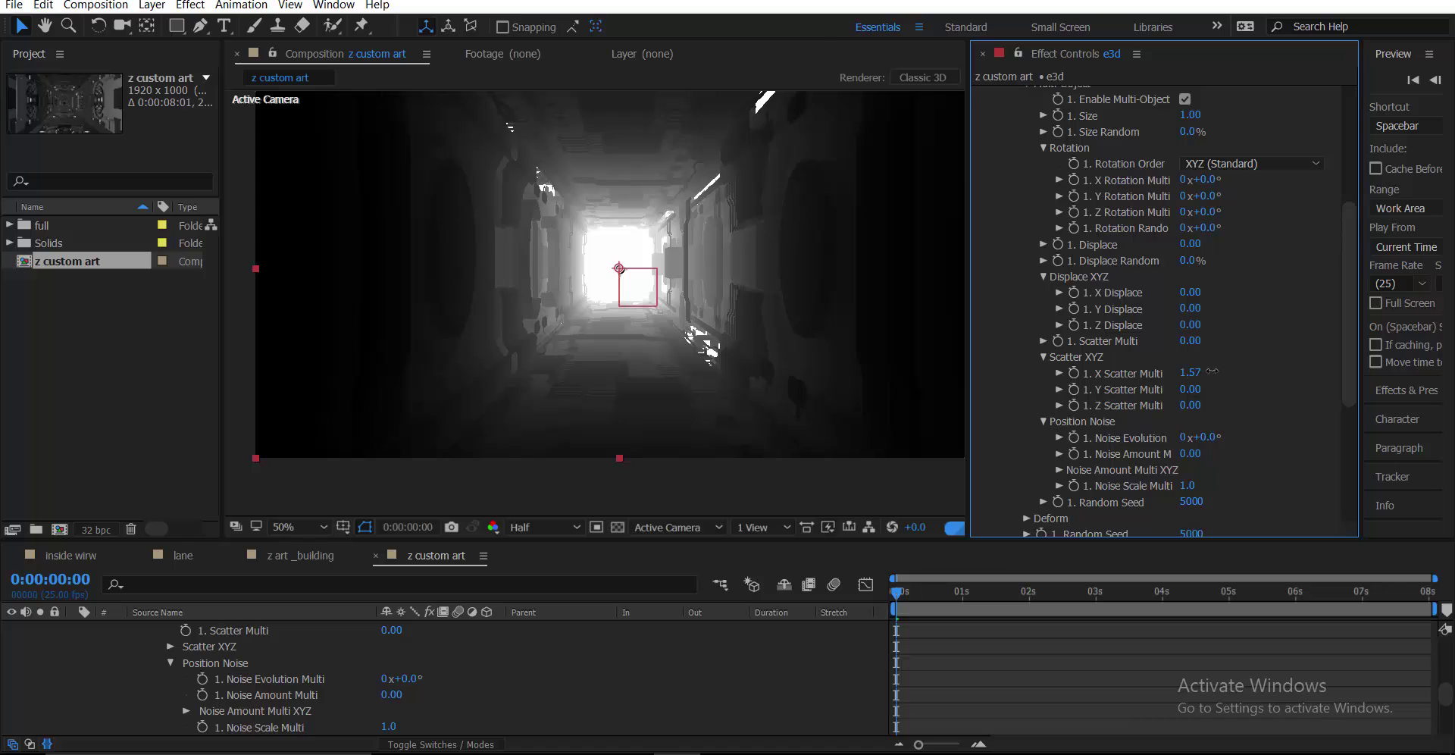
{"action": "left_click_drag", "start_coordinate": [1190, 372], "coordinate": [1203, 405]}
- Set the Scatter in Group 1's Replicator Effects to about 0.7
{"action": "scroll", "coordinate": [1239, 392], "scroll_direction": "up", "scroll_amount": 5}
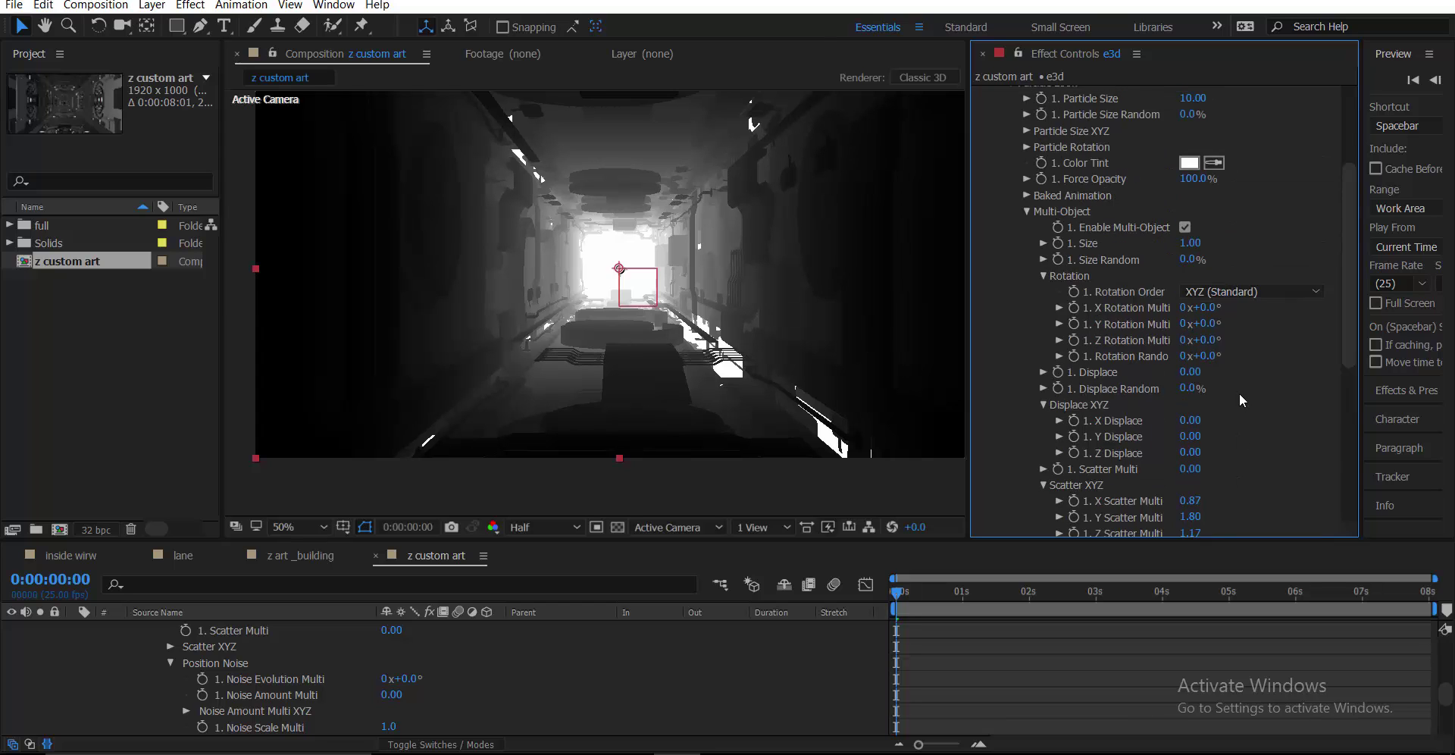
{"action": "scroll", "coordinate": [1121, 326], "scroll_direction": "down", "scroll_amount": 7}
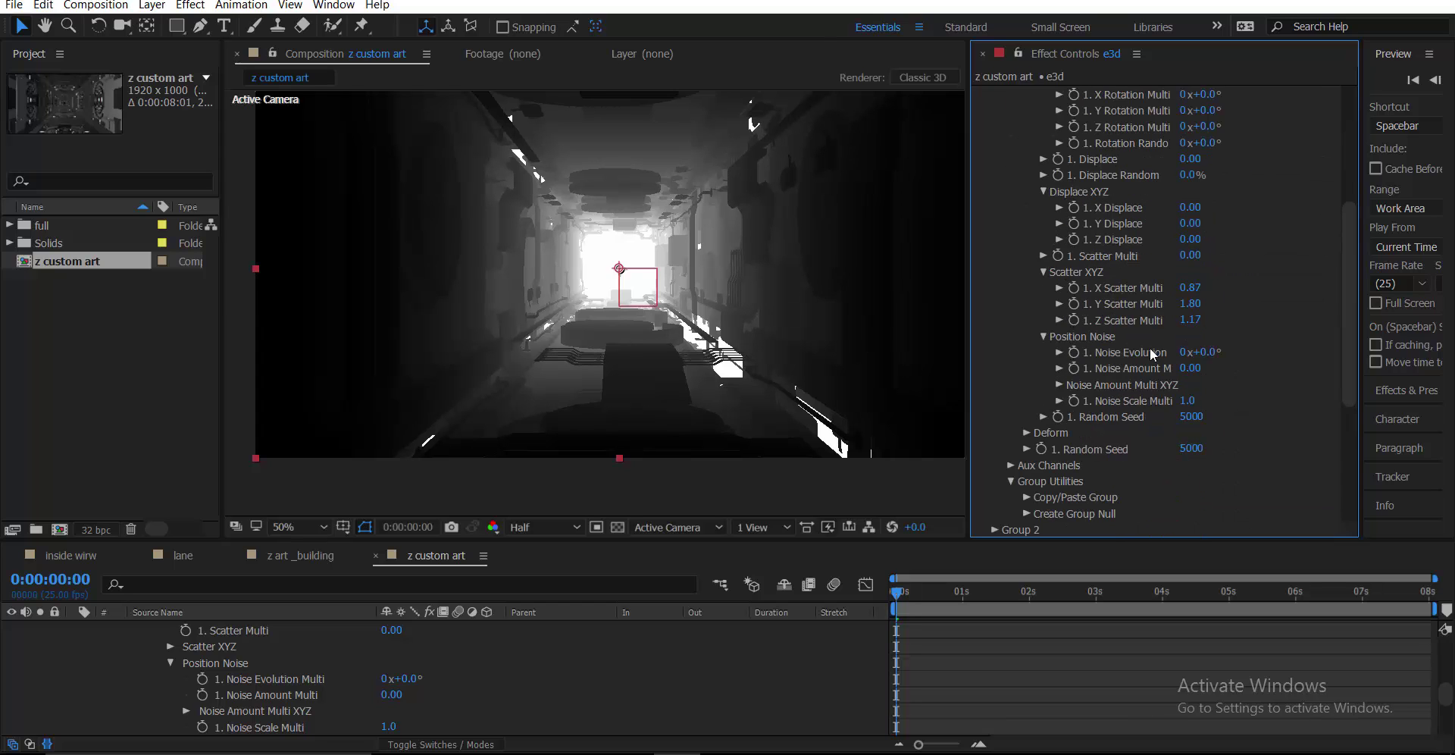
{"action": "scroll", "coordinate": [1221, 303], "scroll_direction": "up", "scroll_amount": 10}
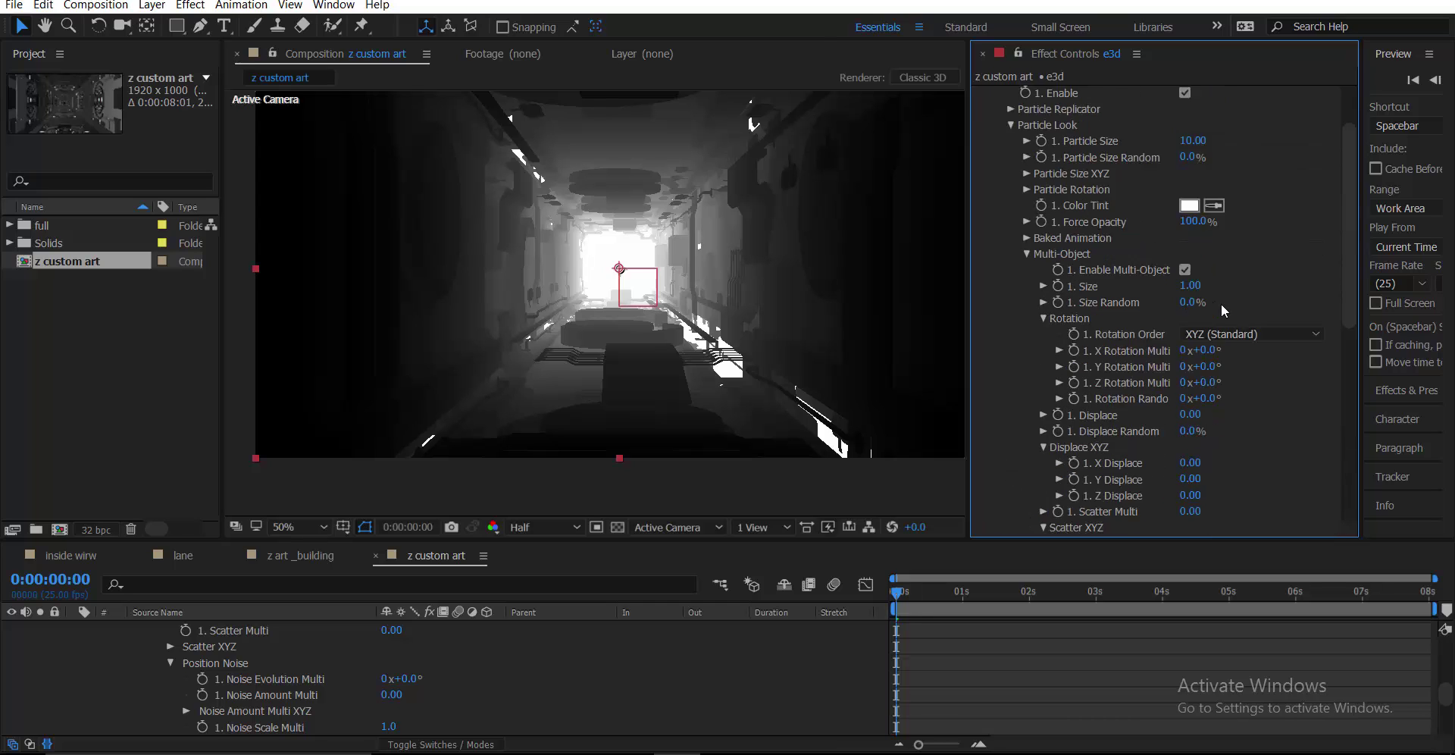
{"action": "left_click", "coordinate": [1011, 188]}
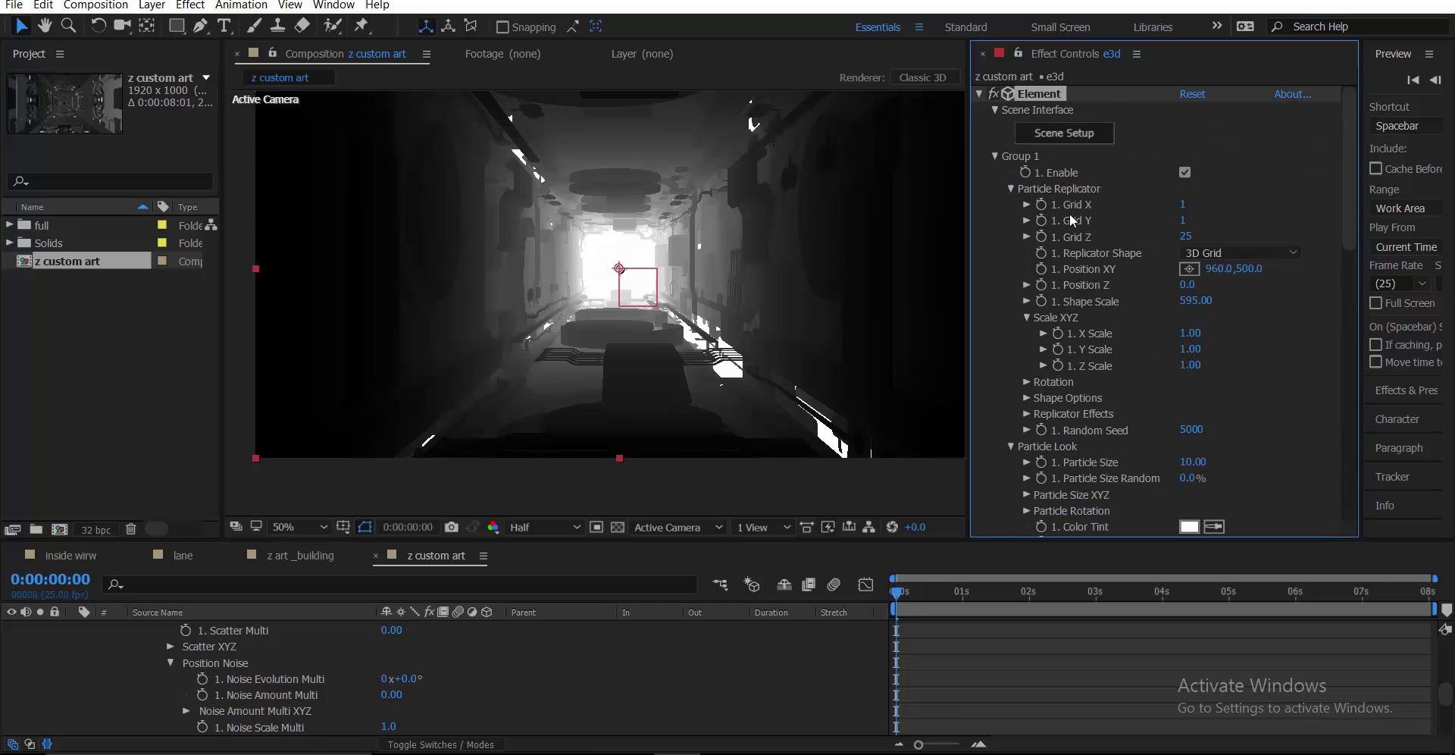
{"action": "left_click", "coordinate": [1028, 413]}
{"action": "left_click", "coordinate": [1043, 429]}
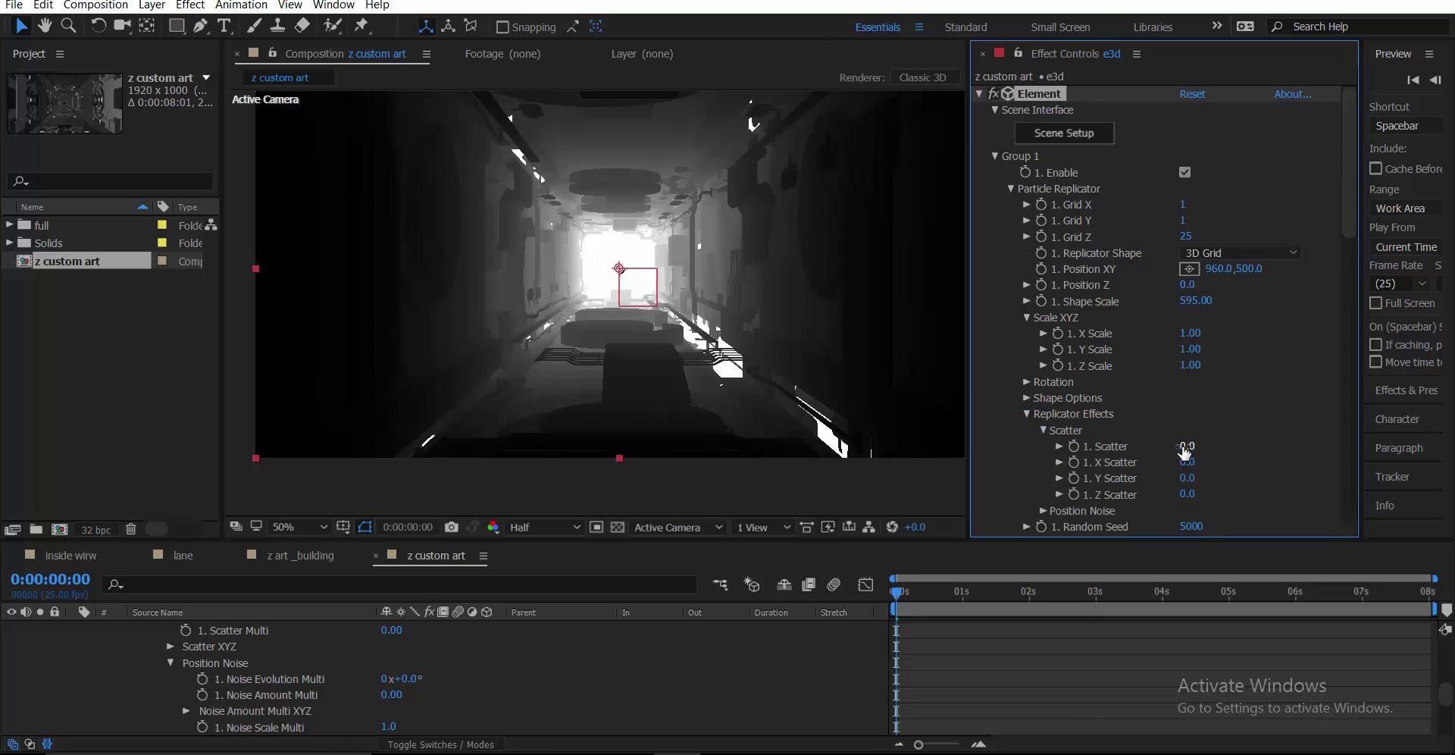
{"action": "mouse_move", "coordinate": [1185, 448]}
{"action": "left_mouse_down"}
{"action": "mouse_move", "coordinate": [1237, 440]}
{"action": "mouse_move", "coordinate": [1164, 462]}
{"action": "mouse_move", "coordinate": [1213, 445]}
{"action": "left_mouse_up"}
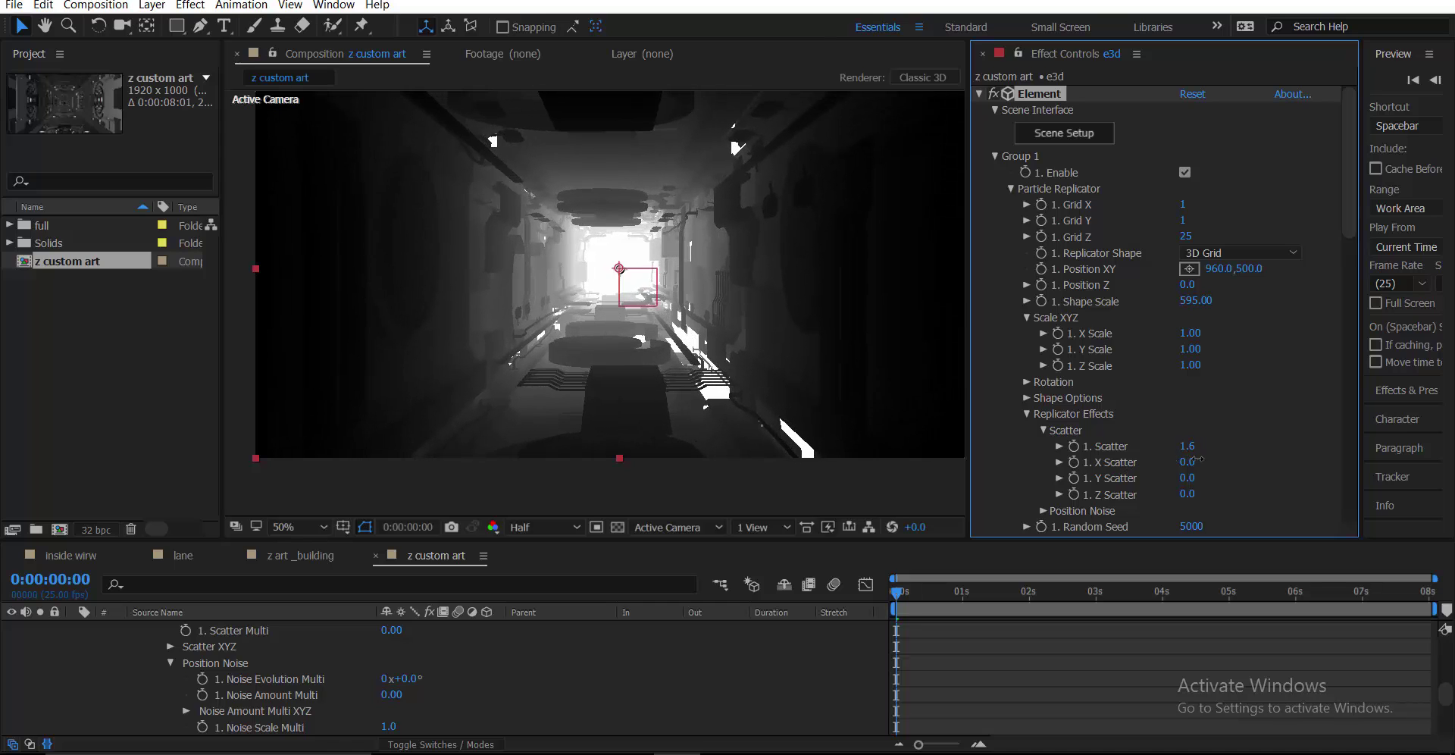
{"action": "left_click_drag", "start_coordinate": [1187, 446], "coordinate": [1192, 441]}
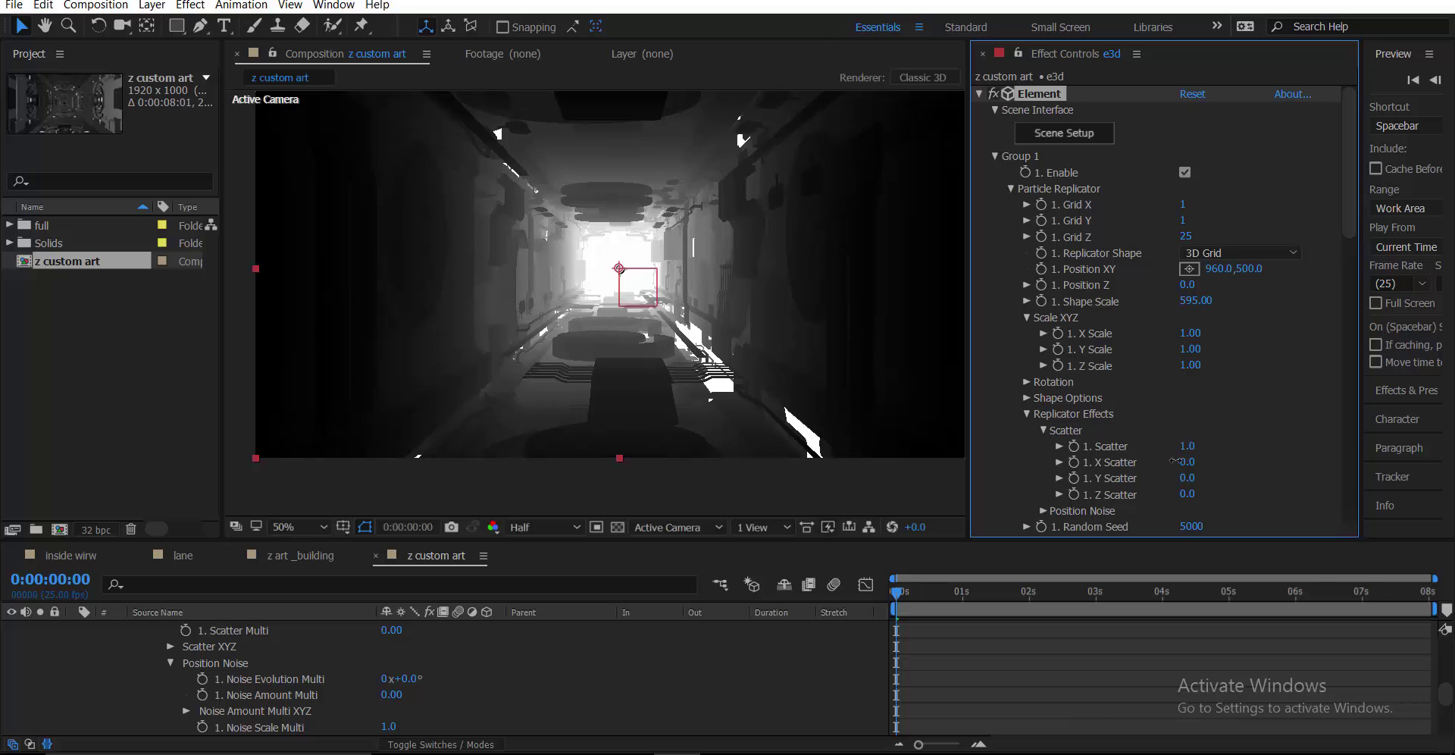
- Set the replicator's X Scatter and Y Scatter to 0.5 and adjust its Z Scatter
{"action": "scroll", "coordinate": [1212, 425], "scroll_direction": "down", "scroll_amount": 8}
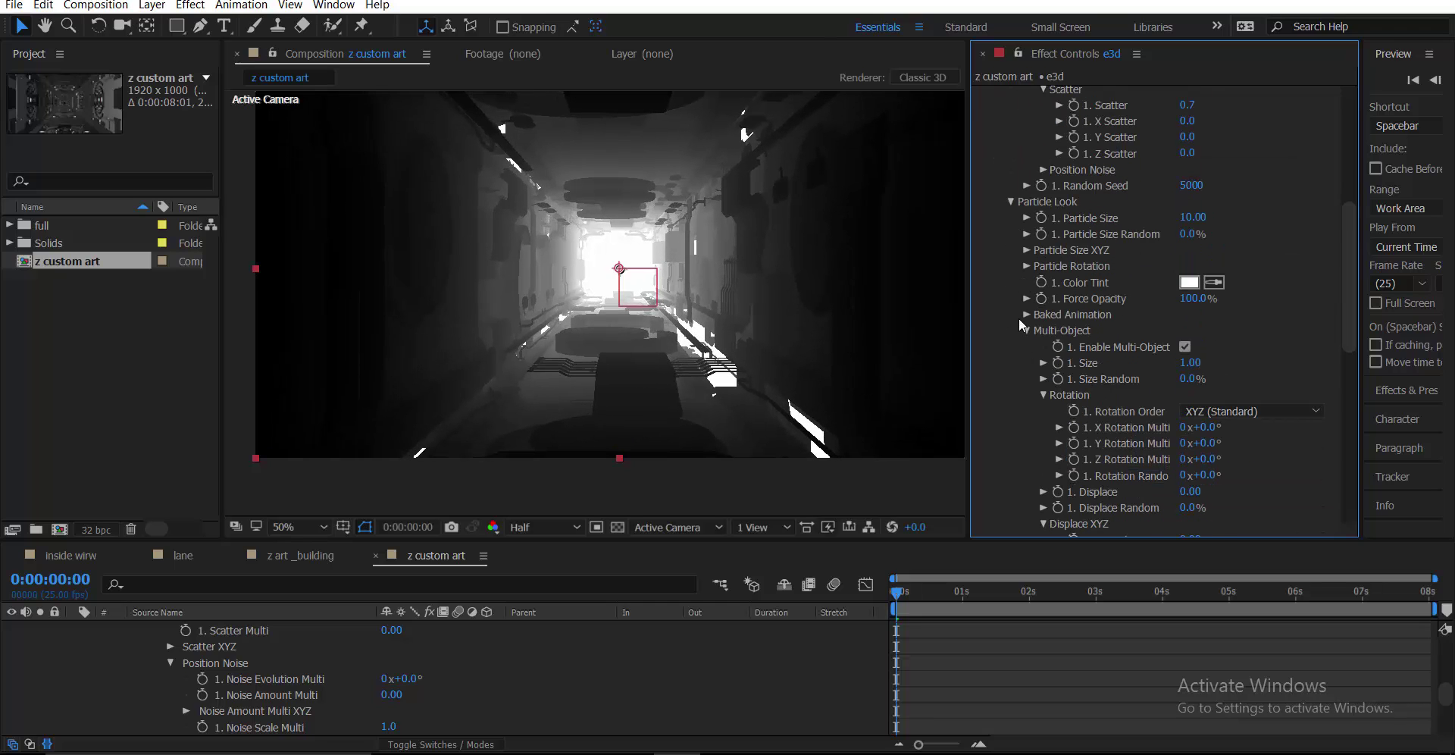
{"action": "scroll", "coordinate": [1149, 440], "scroll_direction": "down", "scroll_amount": 1}
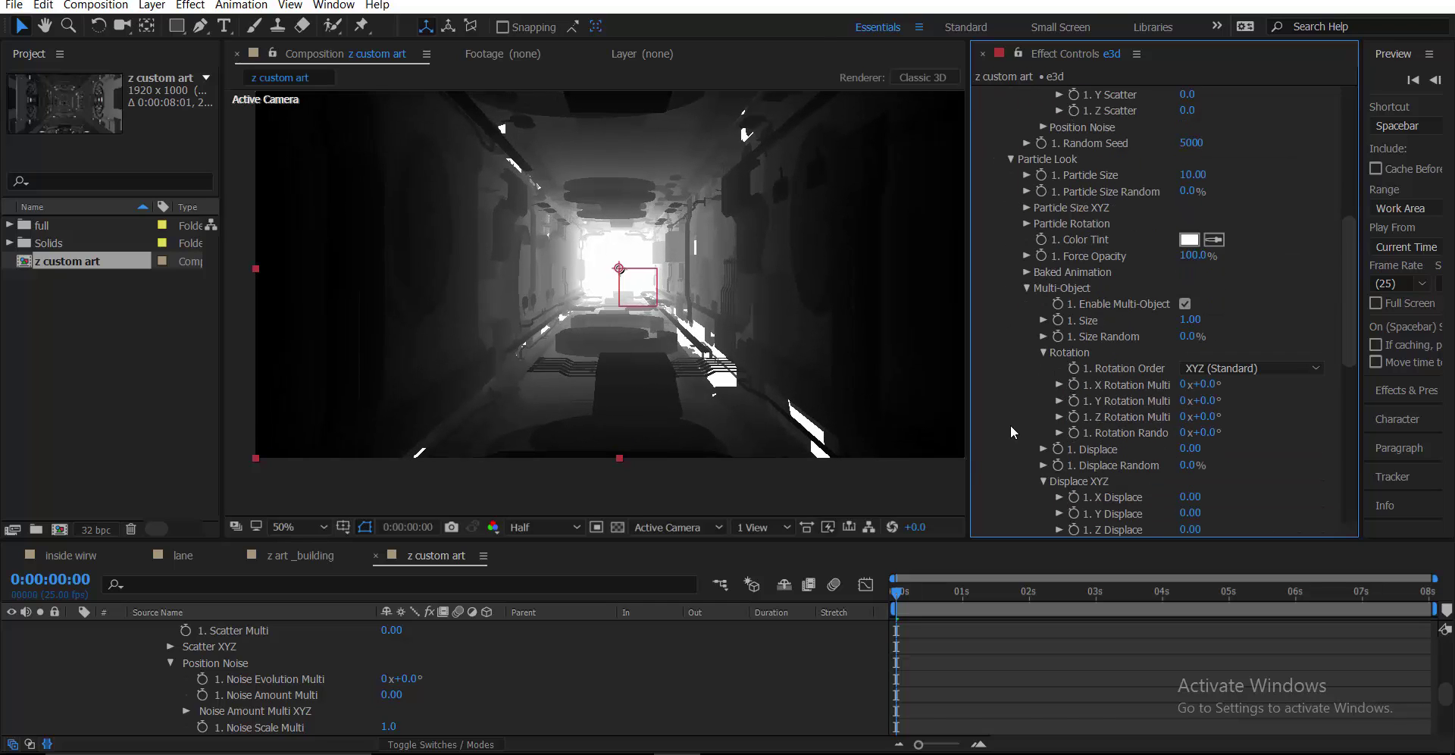
{"action": "scroll", "coordinate": [1015, 431], "scroll_direction": "down", "scroll_amount": 1}
{"action": "scroll", "coordinate": [1014, 412], "scroll_direction": "up", "scroll_amount": 9}
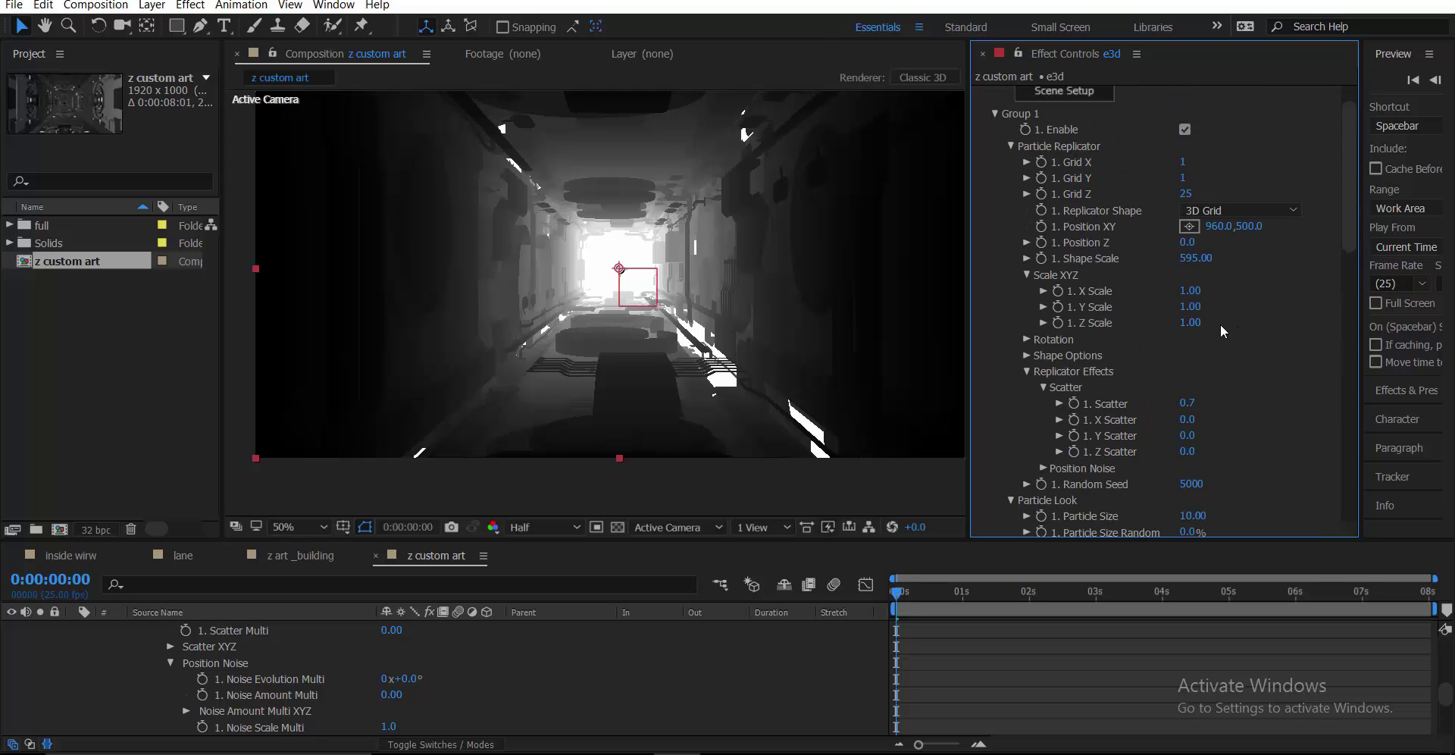
{"action": "scroll", "coordinate": [1213, 354], "scroll_direction": "down", "scroll_amount": 2}
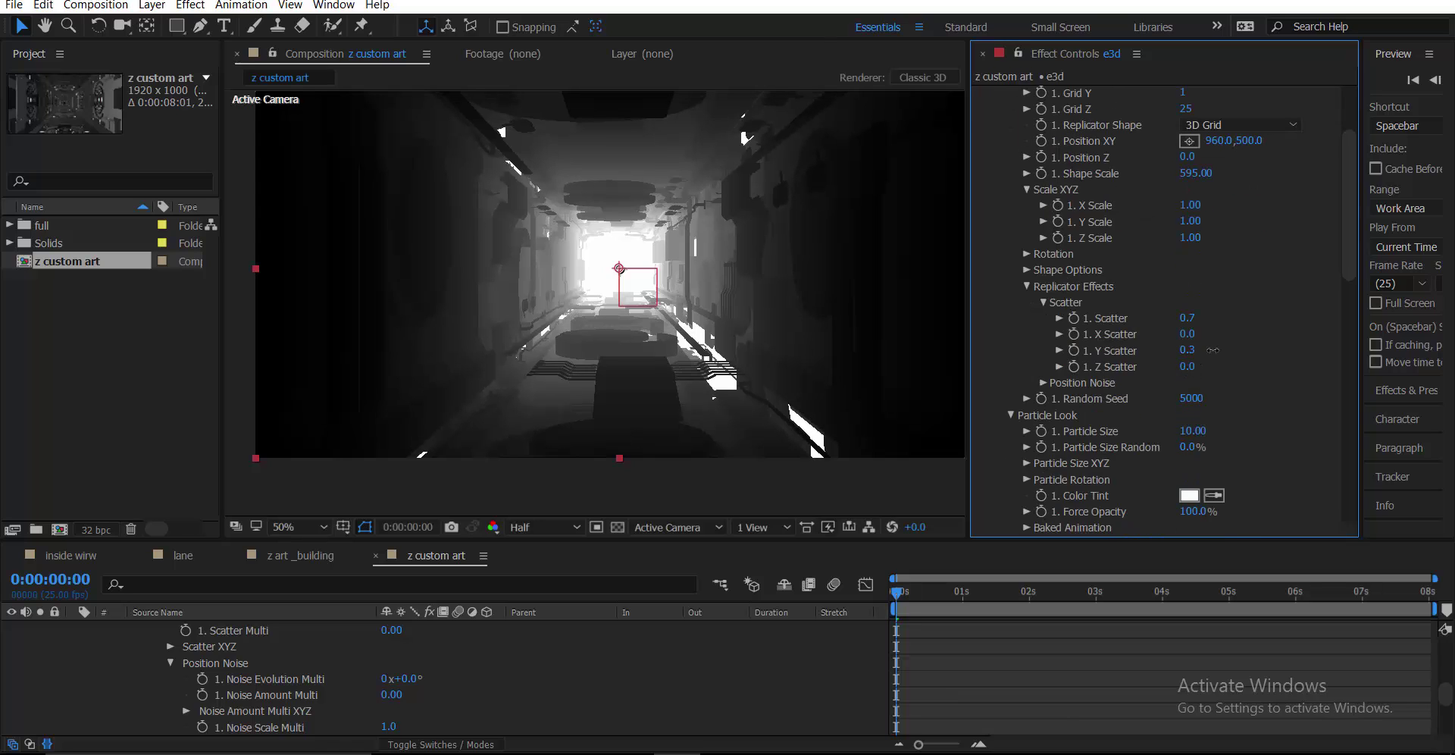
{"action": "left_click_drag", "start_coordinate": [1187, 334], "coordinate": [1265, 369]}
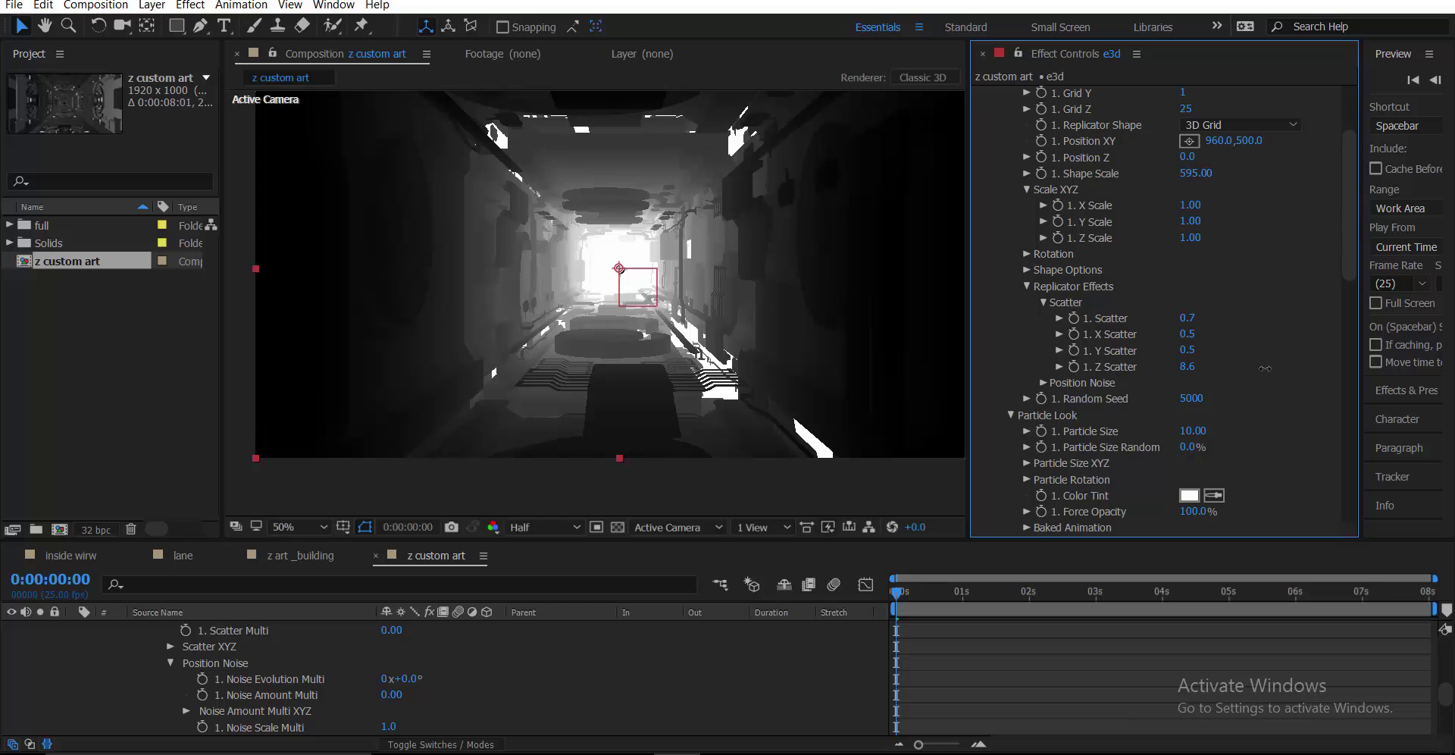
- Set Group 1's overall Multi-Object Scatter Multi to 0.89, undoing the further change
{"action": "scroll", "coordinate": [1274, 351], "scroll_direction": "down", "scroll_amount": 8}
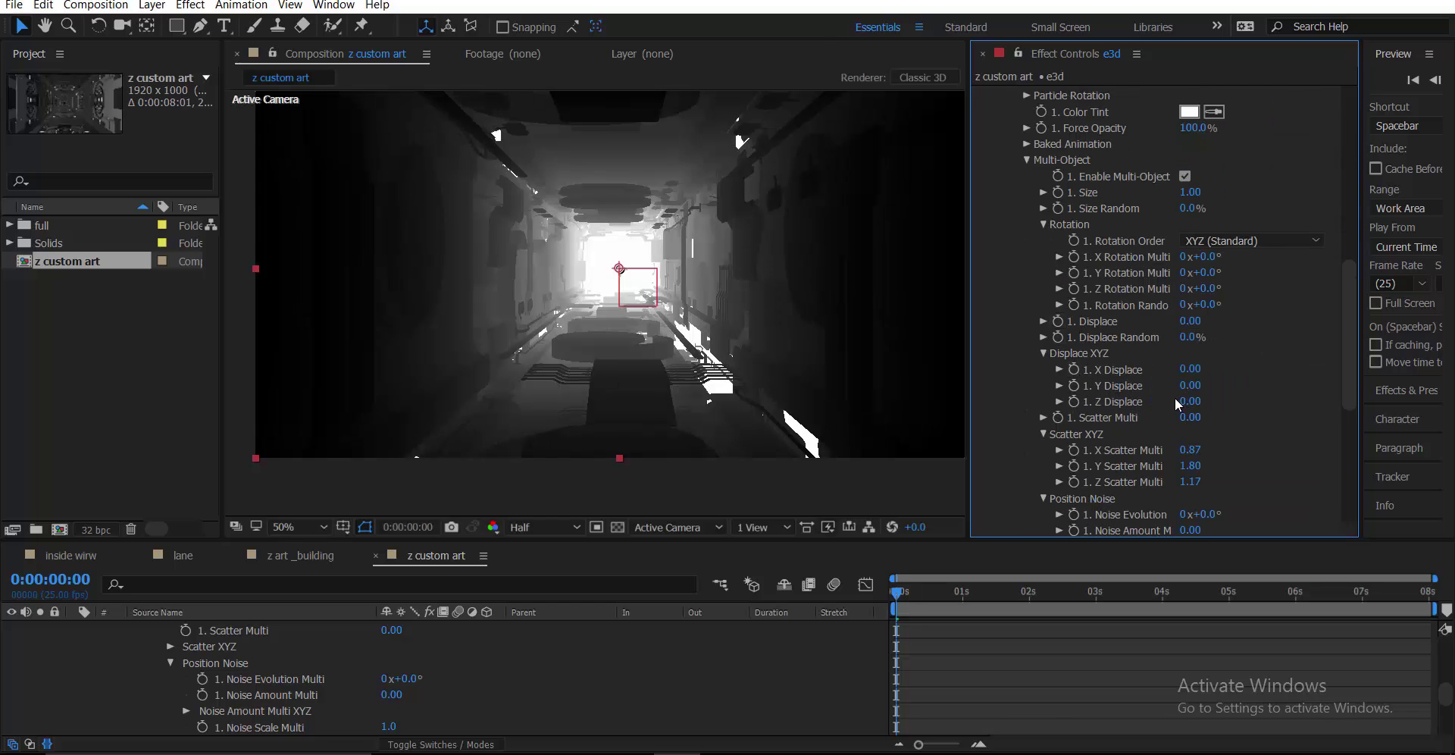
{"action": "left_click", "coordinate": [1044, 417]}
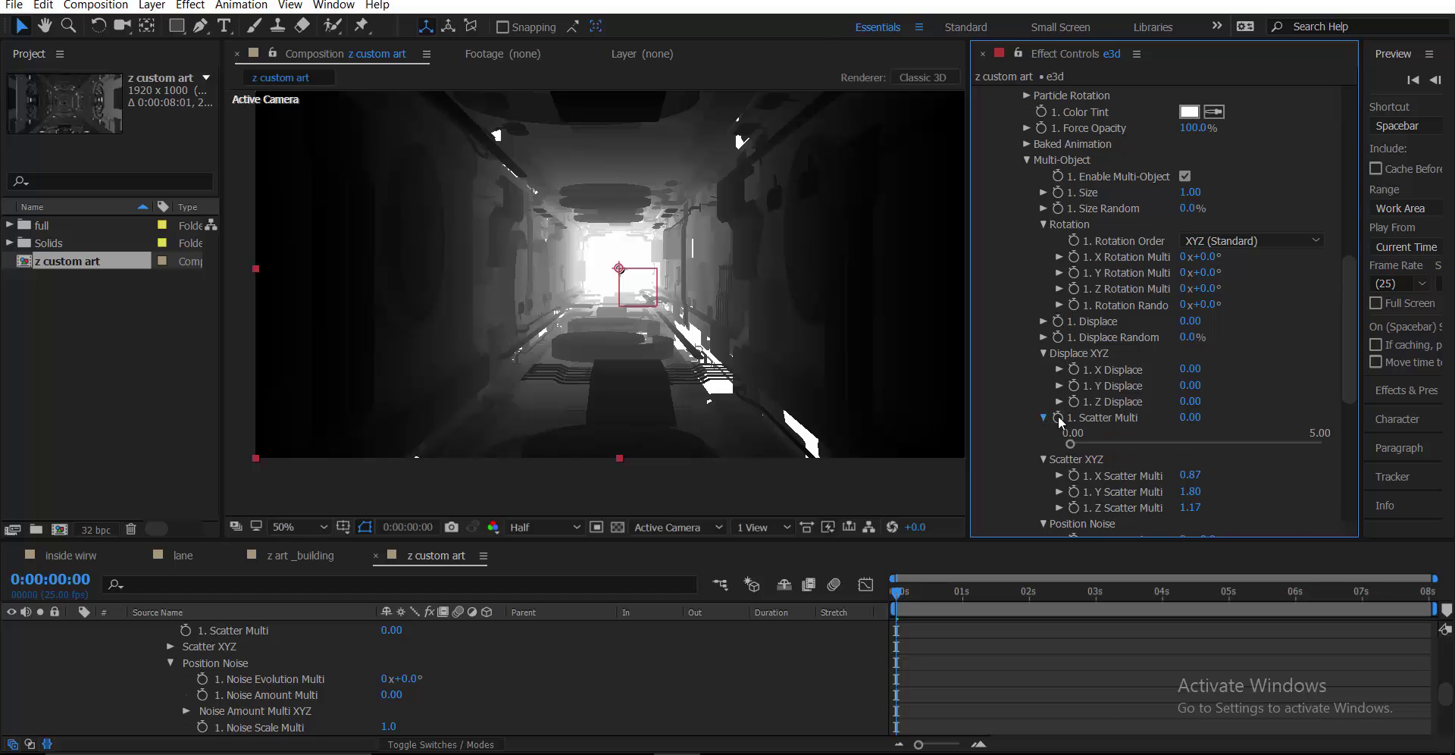
{"action": "left_click", "coordinate": [1042, 416]}
{"action": "left_click_drag", "start_coordinate": [1202, 416], "coordinate": [1279, 414]}
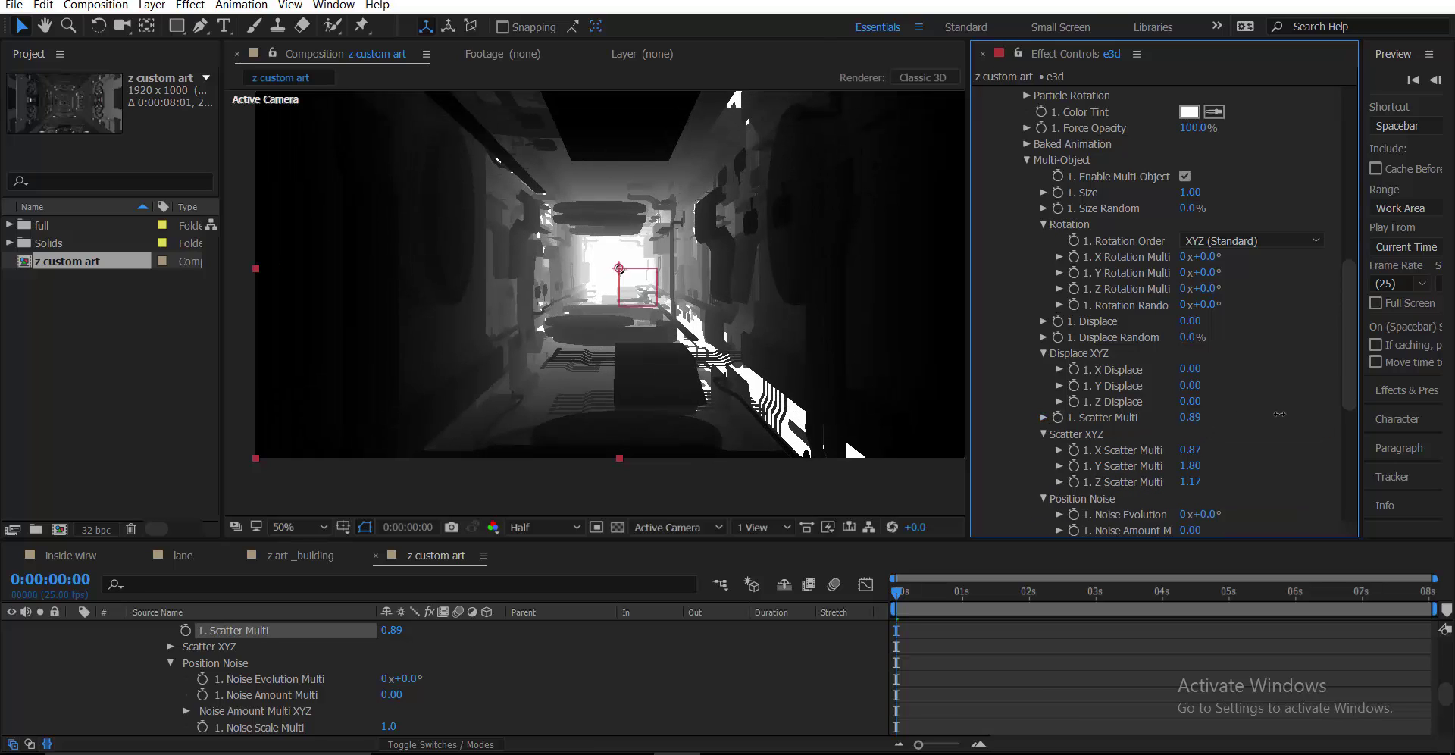
{"action": "left_click_drag", "start_coordinate": [1191, 417], "coordinate": [1264, 416]}
{"action": "key", "text": "ctrl+z"}
- Set both the X Scatter Multi and Y Scatter Multi of Group 1's Multi-Object to 1.06
{"action": "scroll", "coordinate": [1183, 421], "scroll_direction": "down", "scroll_amount": 3}
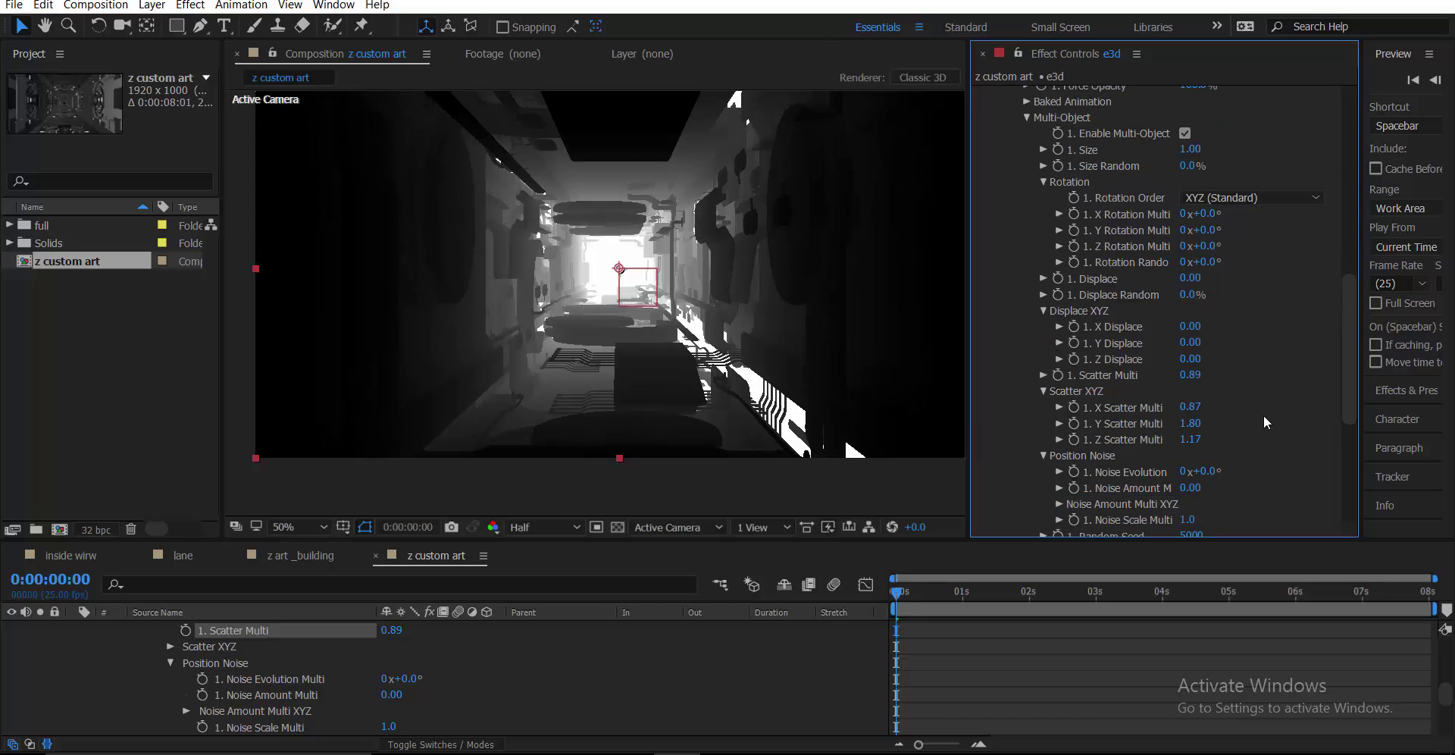
{"action": "mouse_move", "coordinate": [1192, 381]}
{"action": "left_mouse_down"}
{"action": "mouse_move", "coordinate": [1238, 382]}
{"action": "mouse_move", "coordinate": [1169, 389]}
{"action": "left_mouse_up"}
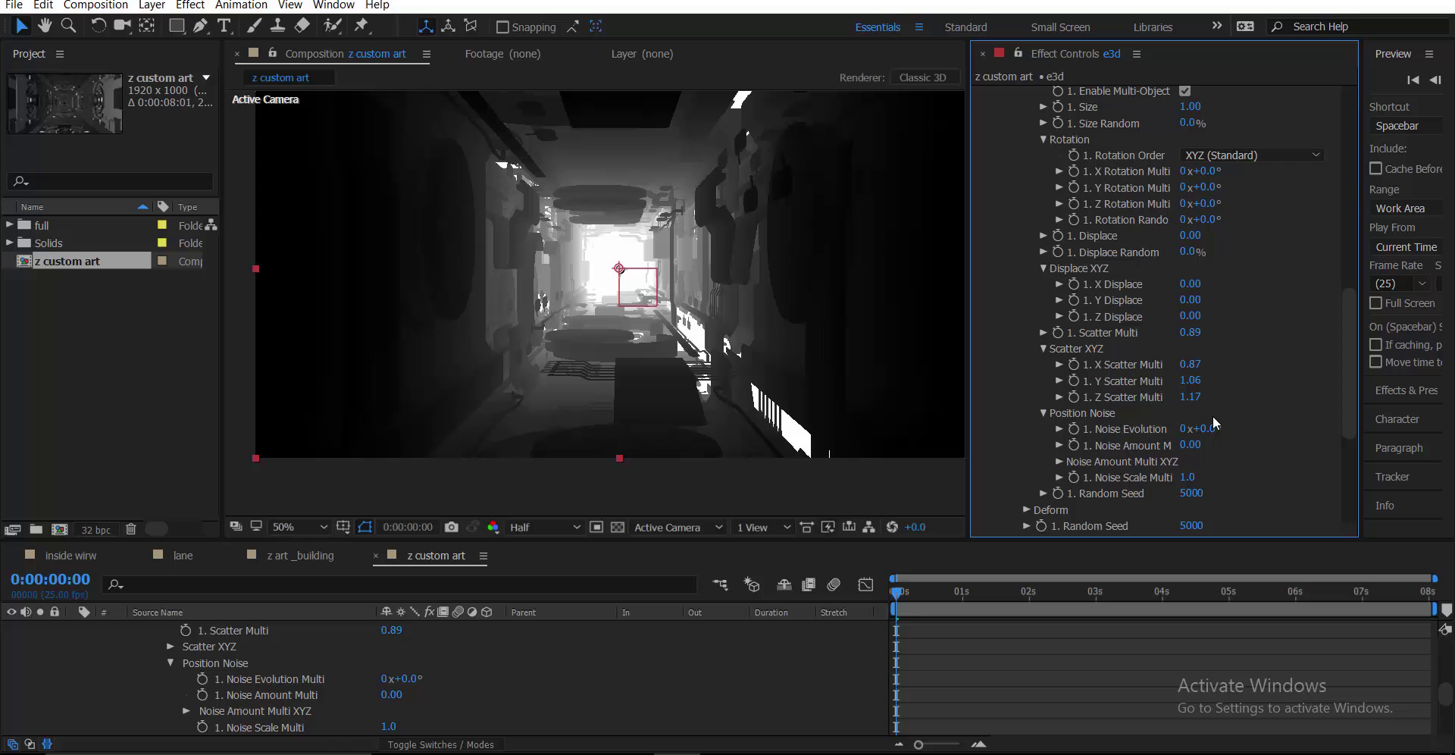
{"action": "left_click_drag", "start_coordinate": [1191, 366], "coordinate": [1209, 355]}
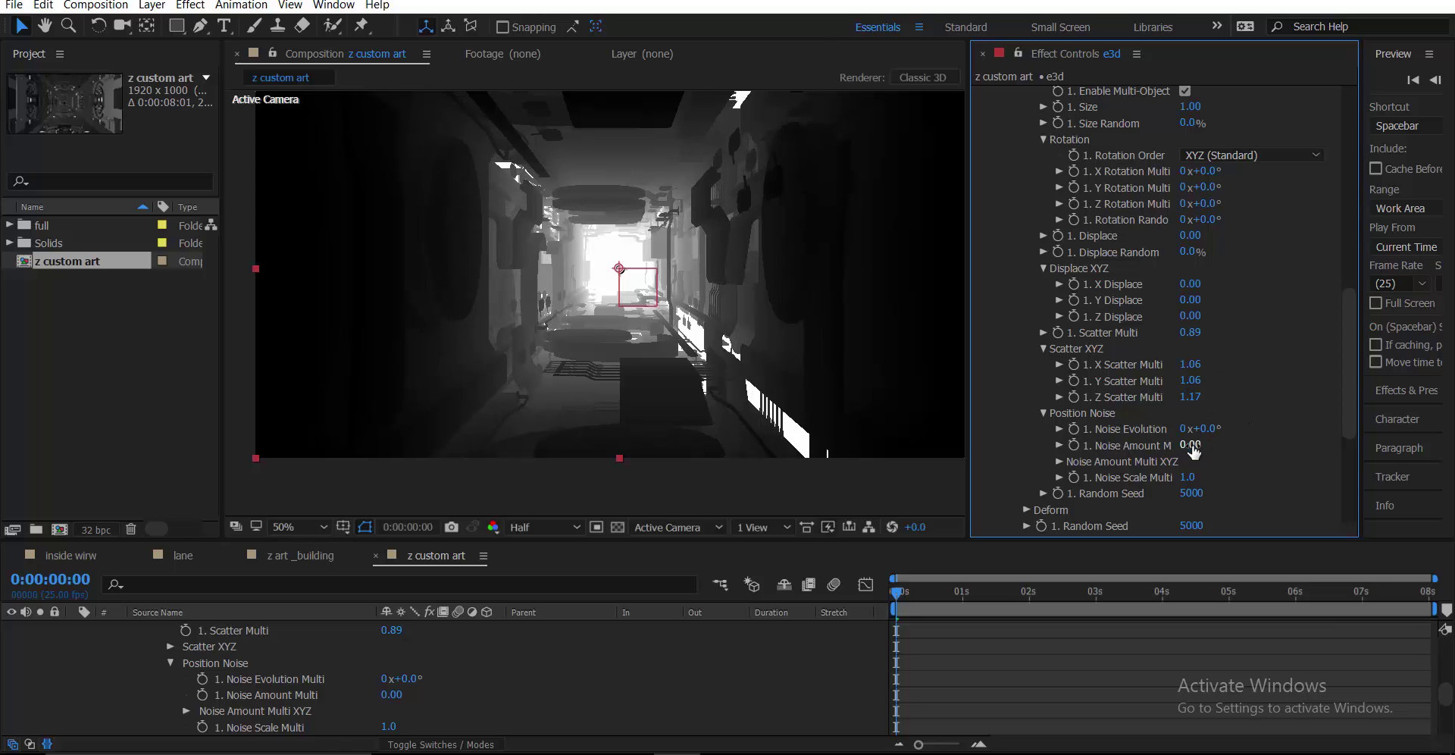
- Try a Multi-Object Noise Evolution of about 63° on Group 1 and undo it
{"action": "left_click_drag", "start_coordinate": [1211, 429], "coordinate": [1268, 427]}
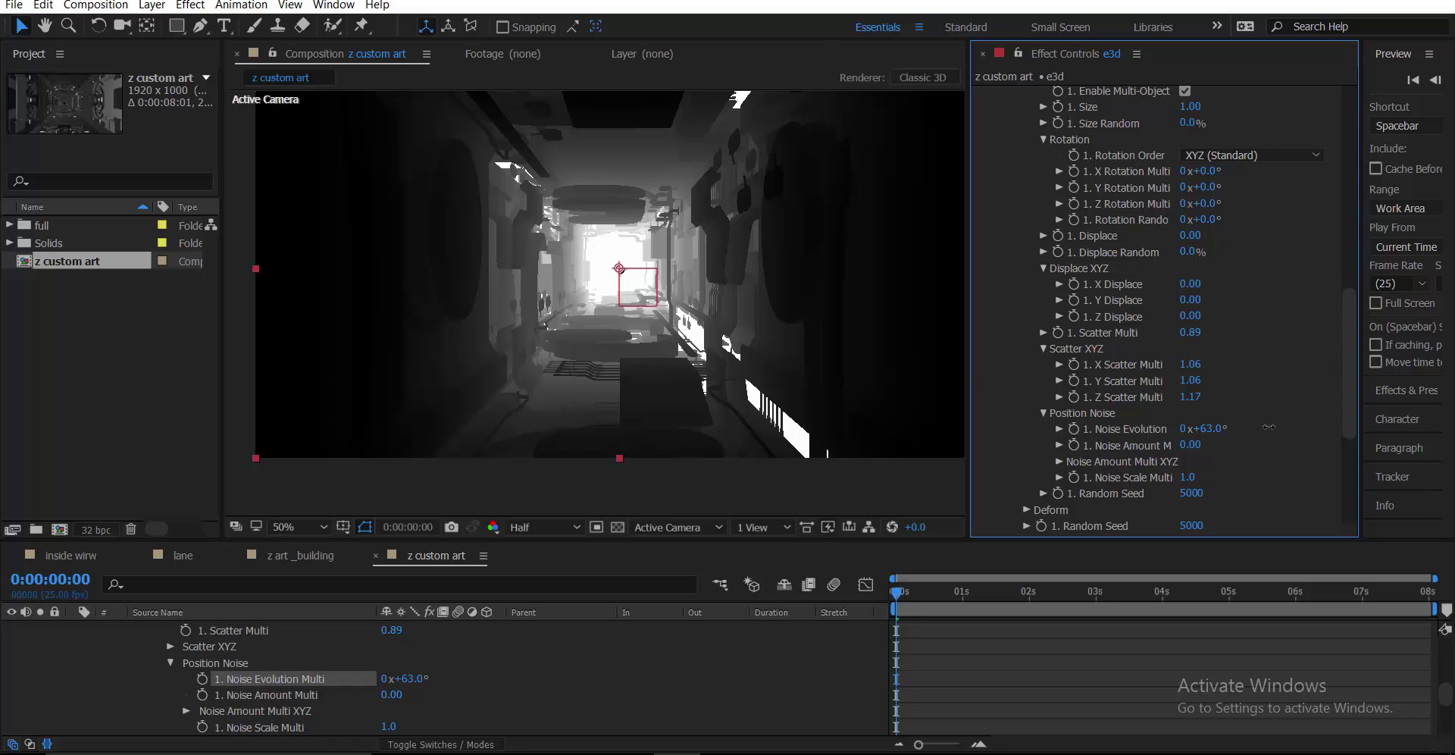
{"action": "scroll", "coordinate": [1270, 426], "scroll_direction": "down", "scroll_amount": 2}
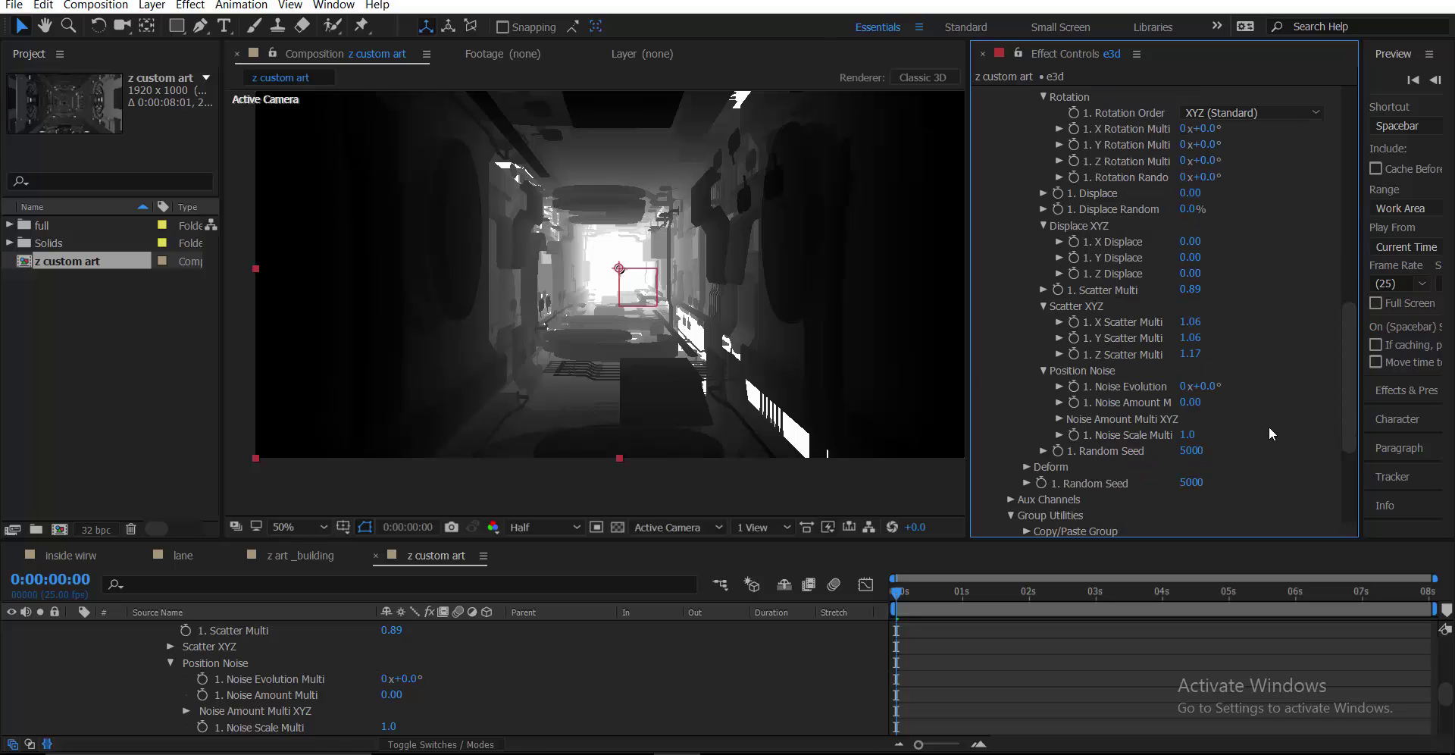
{"action": "scroll", "coordinate": [1268, 426], "scroll_direction": "up", "scroll_amount": 2}
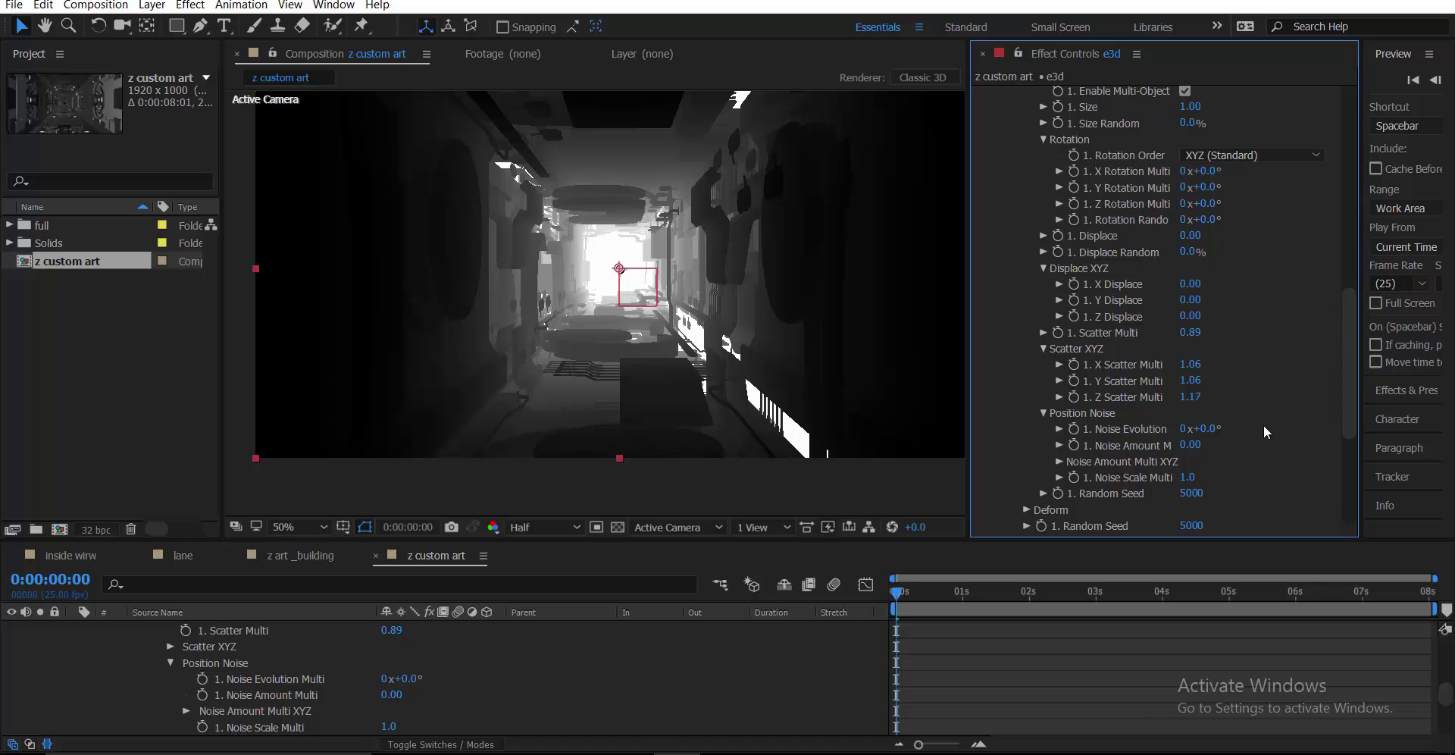
- Refine the Multi-Object scatter multipliers to about 1.13 in X, 0.49 in Y and 4.51 in Z
{"action": "left_click_drag", "start_coordinate": [1191, 388], "coordinate": [1163, 388]}
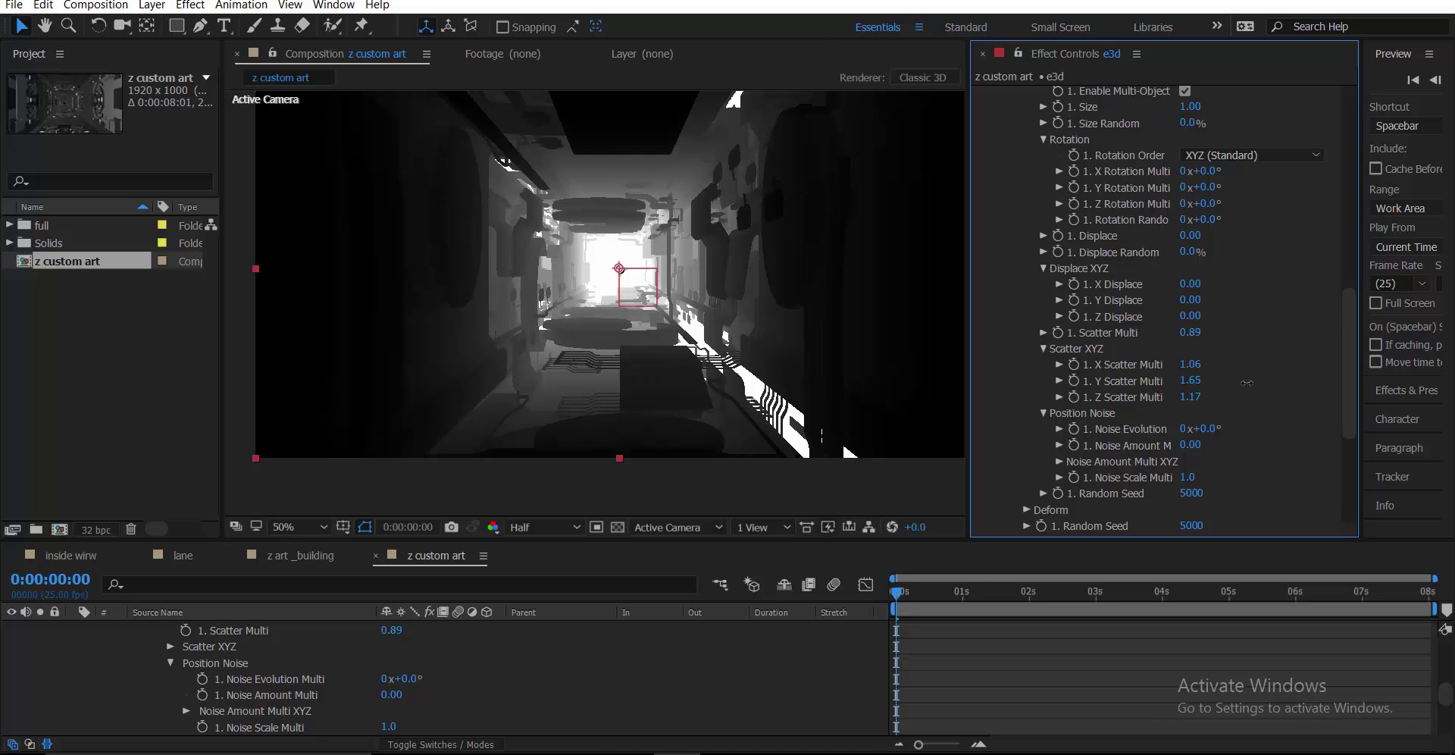
{"action": "left_click_drag", "start_coordinate": [1053, 377], "coordinate": [1327, 416]}
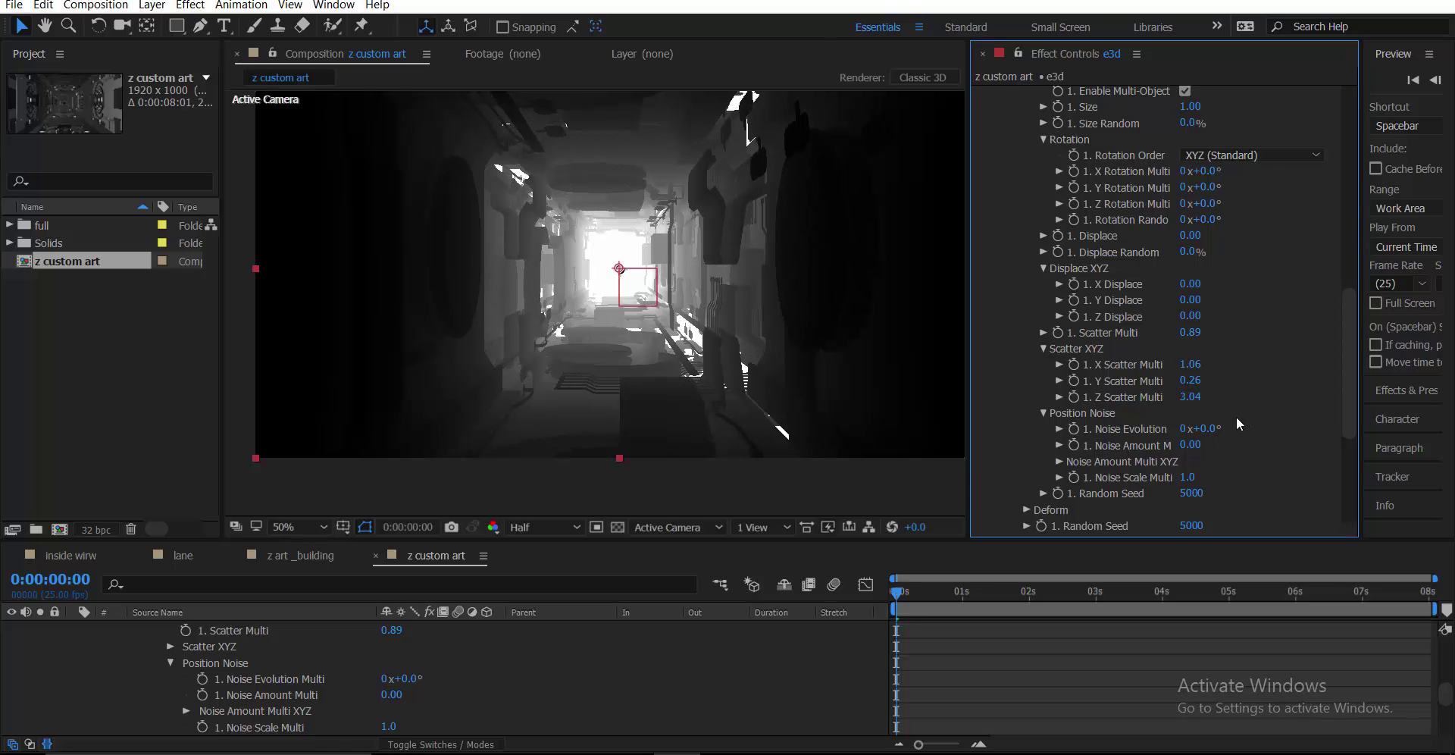
{"action": "left_click_drag", "start_coordinate": [1190, 397], "coordinate": [1265, 402]}
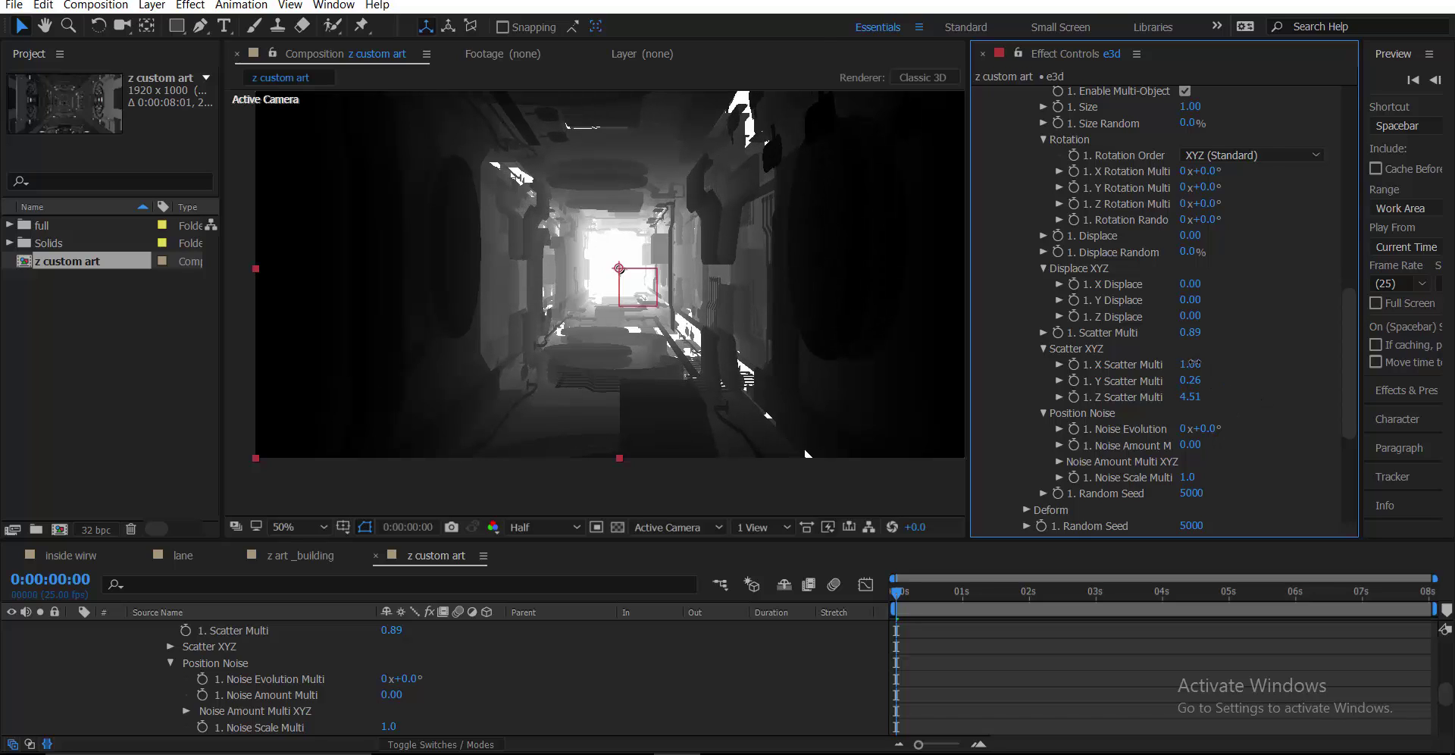
{"action": "left_click_drag", "start_coordinate": [1188, 364], "coordinate": [1207, 375]}
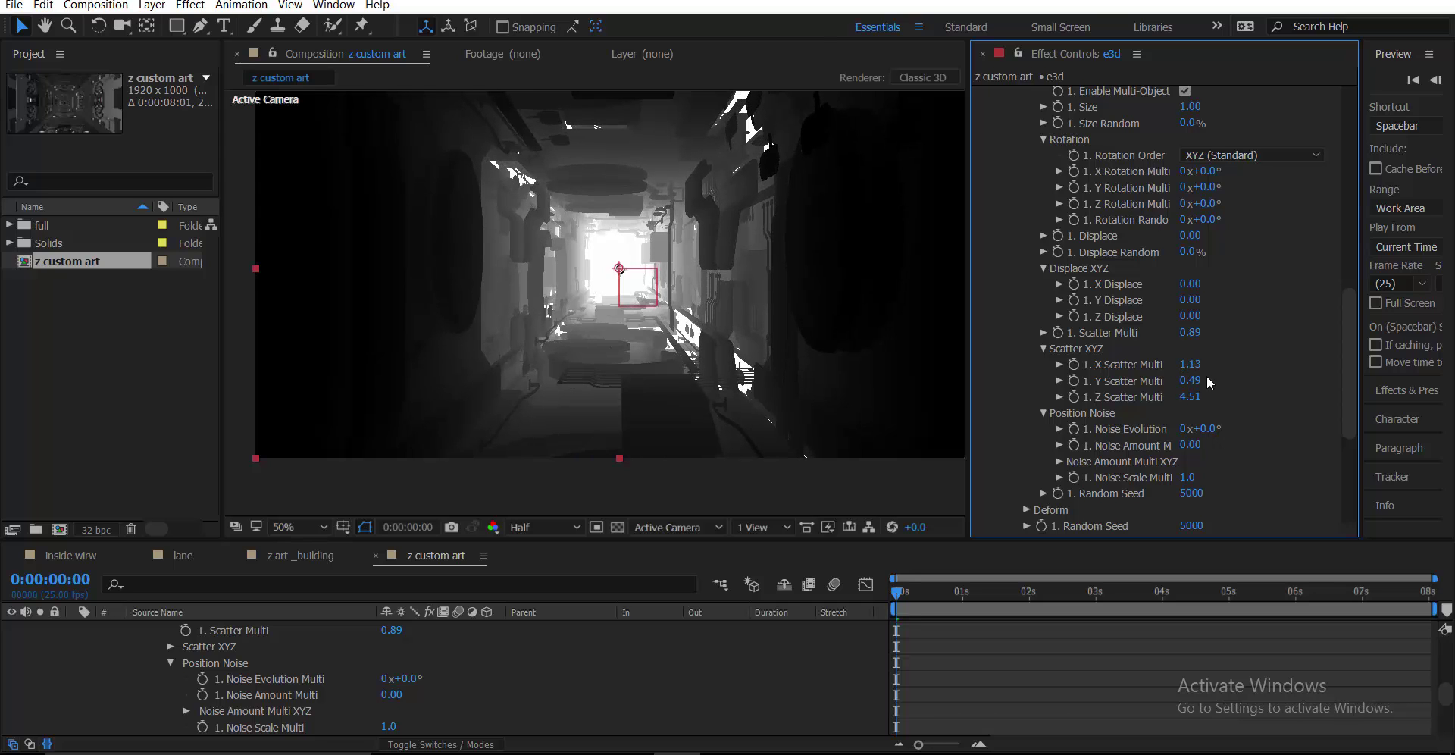
- Move to the end of the composition at 0:00:08:00 and collapse the layer properties and the Element effect settings
{"action": "left_click_drag", "start_coordinate": [911, 585], "coordinate": [1433, 599]}
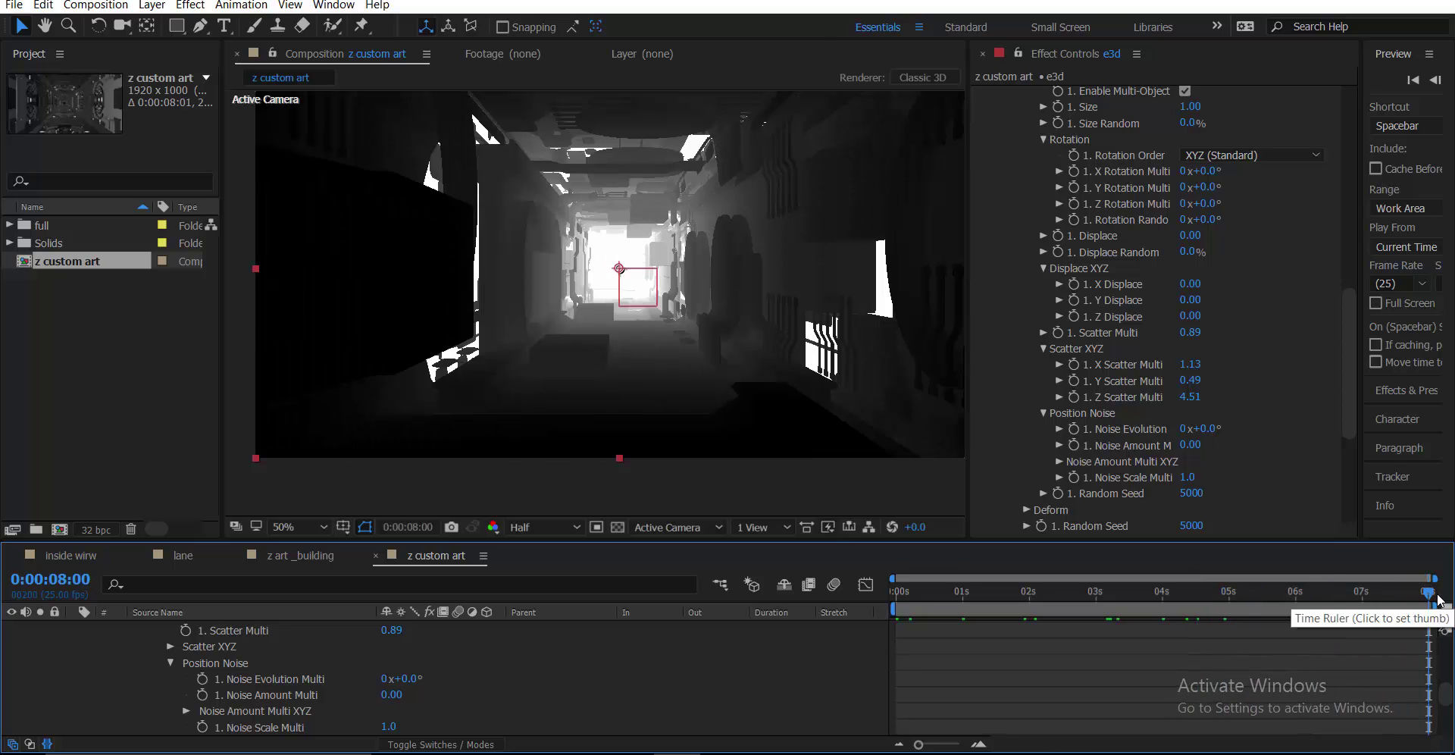
{"action": "scroll", "coordinate": [90, 690], "scroll_direction": "up", "scroll_amount": 10}
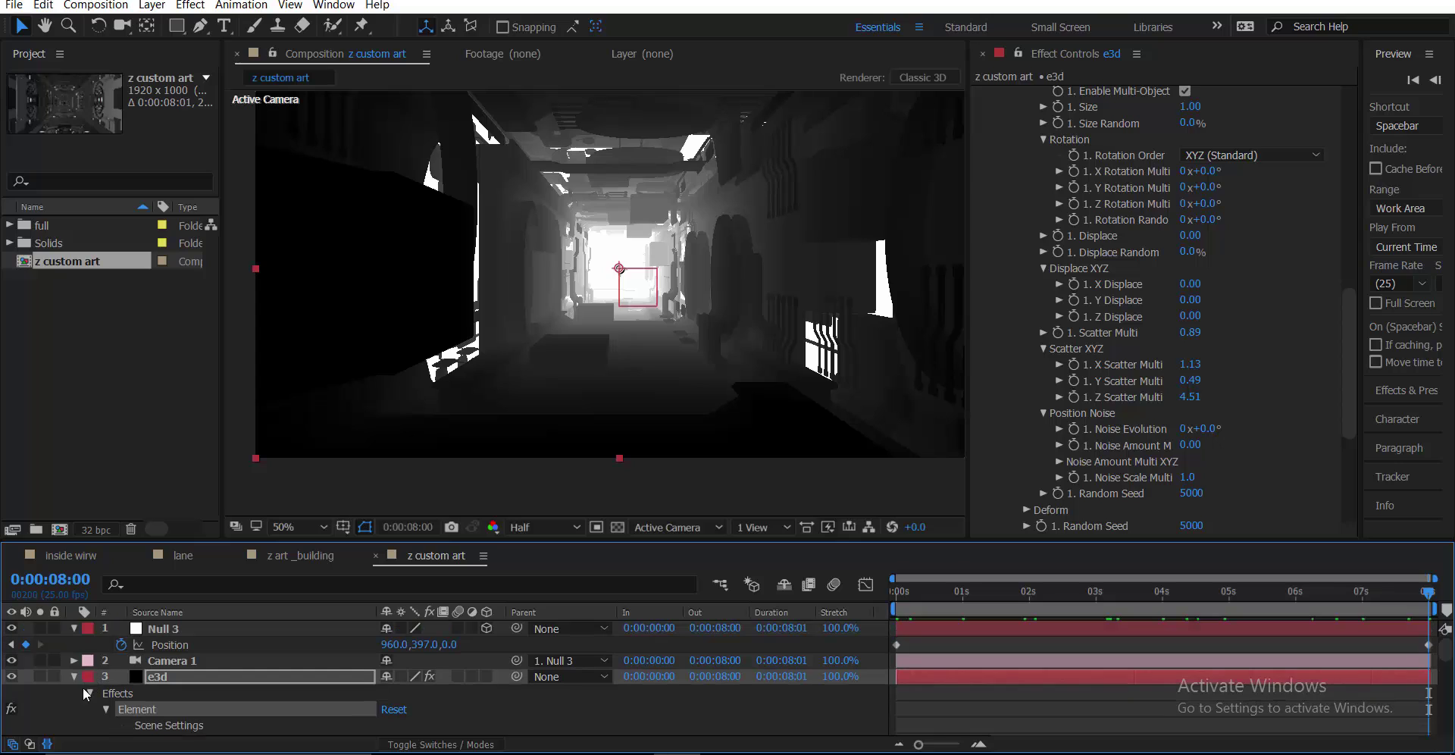
{"action": "left_click", "coordinate": [73, 677]}
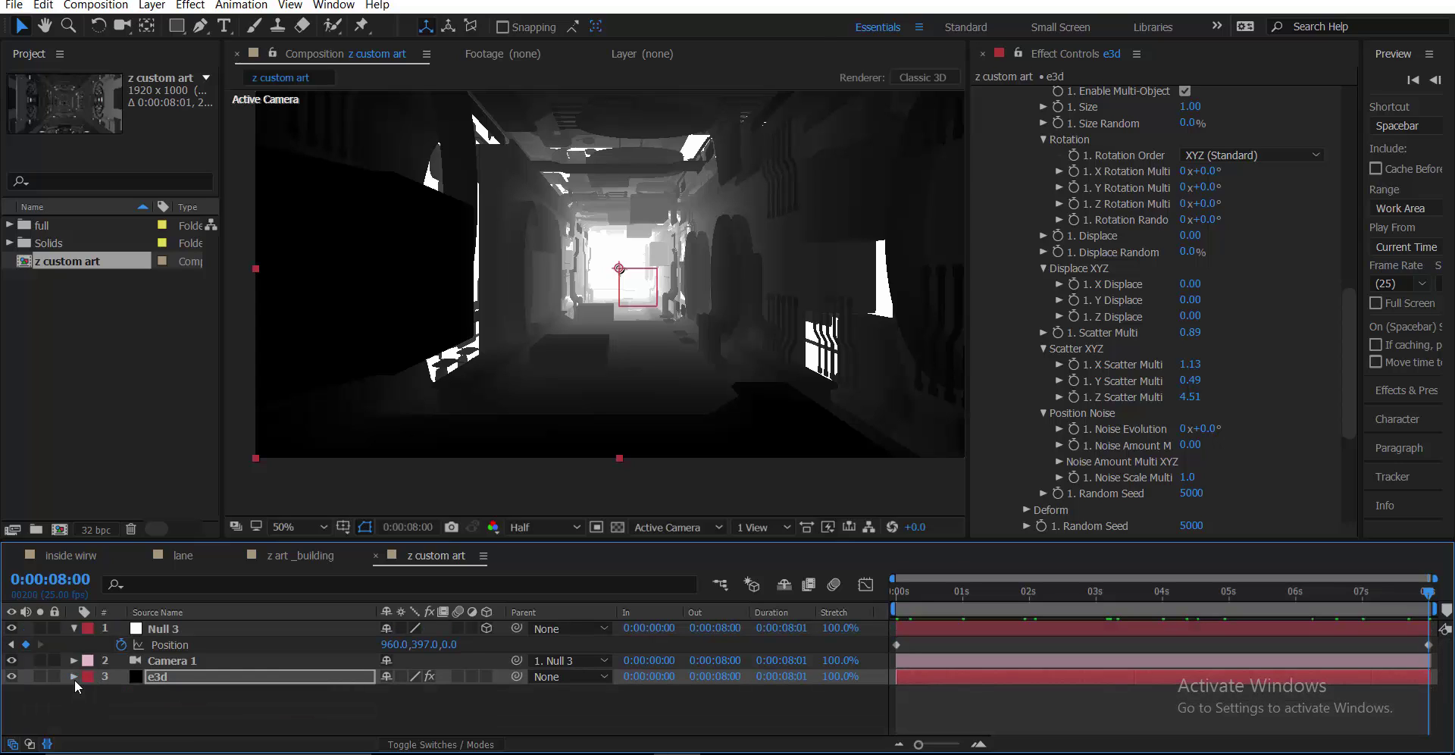
{"action": "left_click", "coordinate": [74, 628]}
{"action": "left_click", "coordinate": [129, 688]}
{"action": "scroll", "coordinate": [1042, 188], "scroll_direction": "up", "scroll_amount": 6}
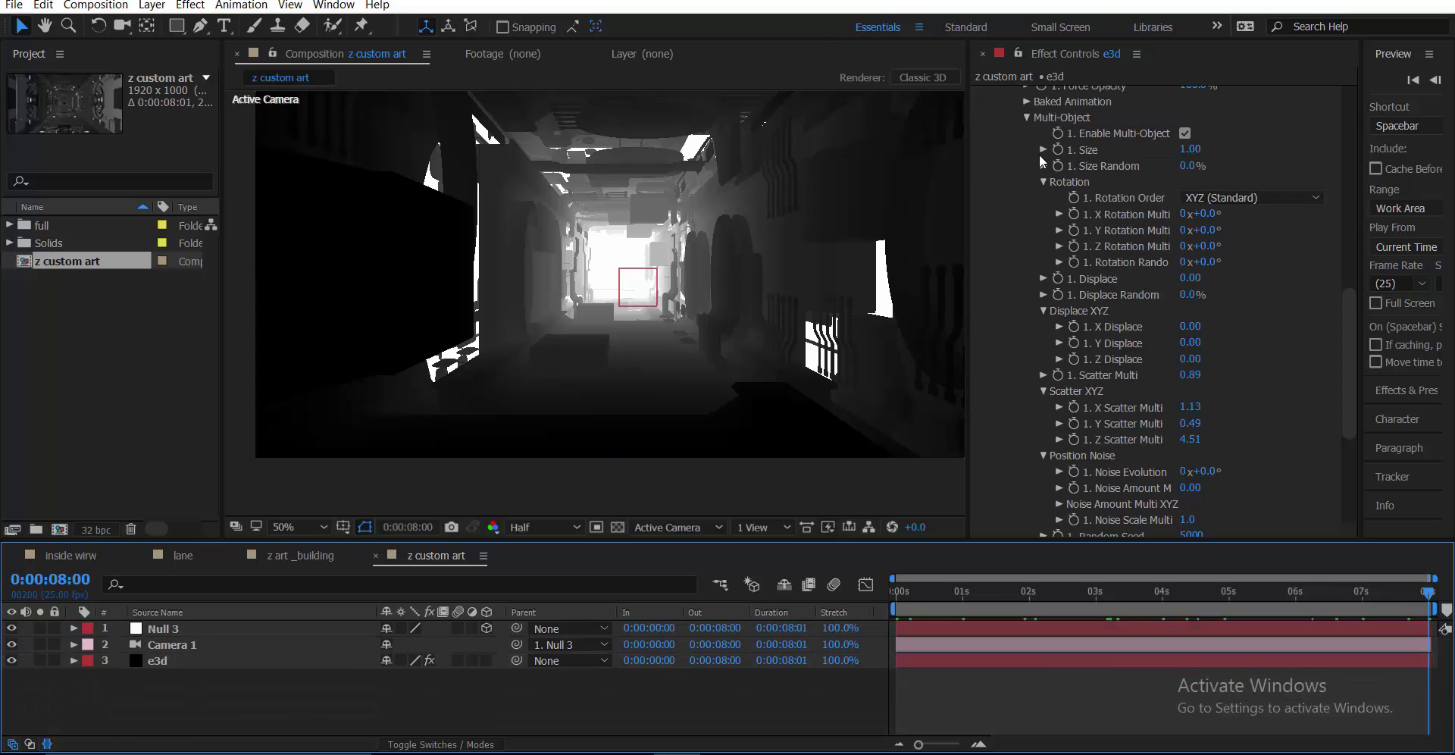
{"action": "left_click", "coordinate": [979, 94]}
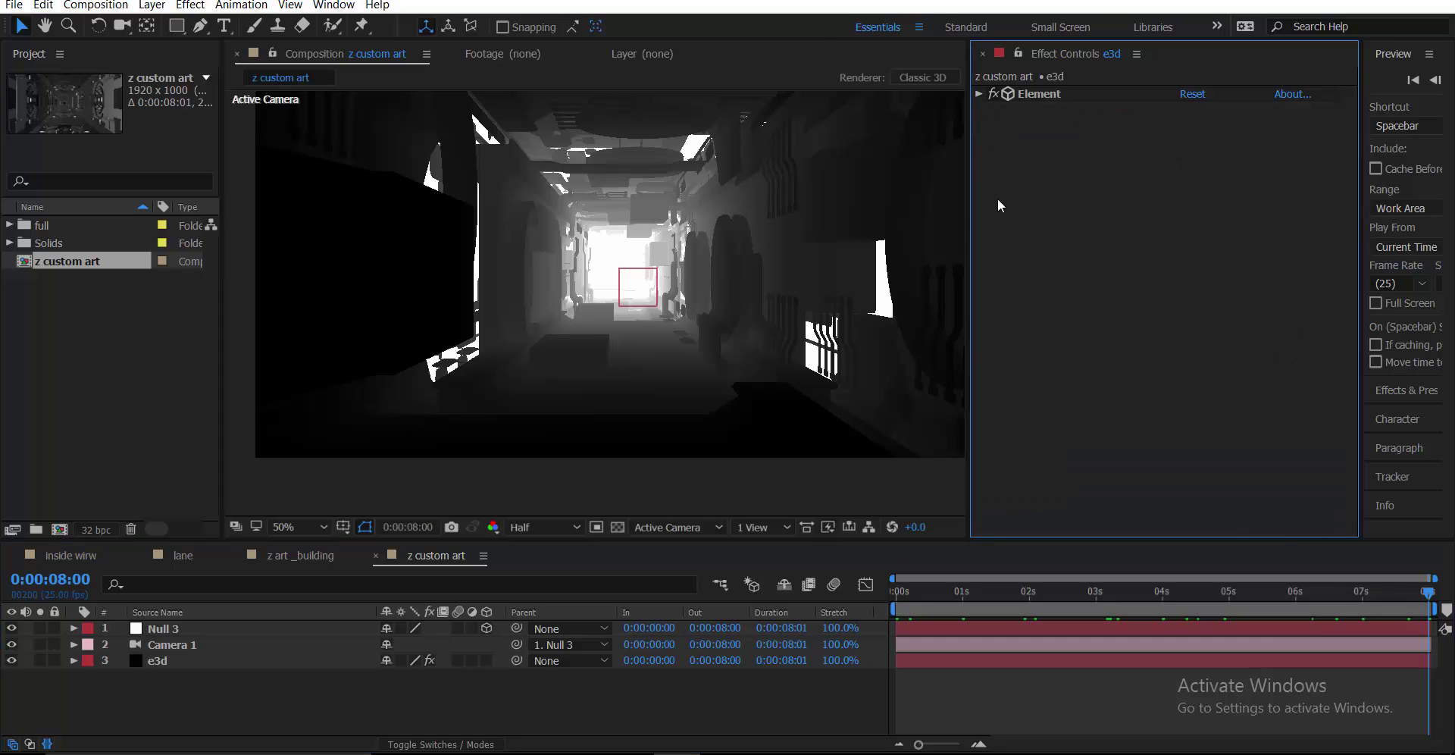
- Search for the Tint effect and apply it to the e3d layer
{"action": "left_click", "coordinate": [204, 661]}
{"action": "key", "text": "ctrl+space"}
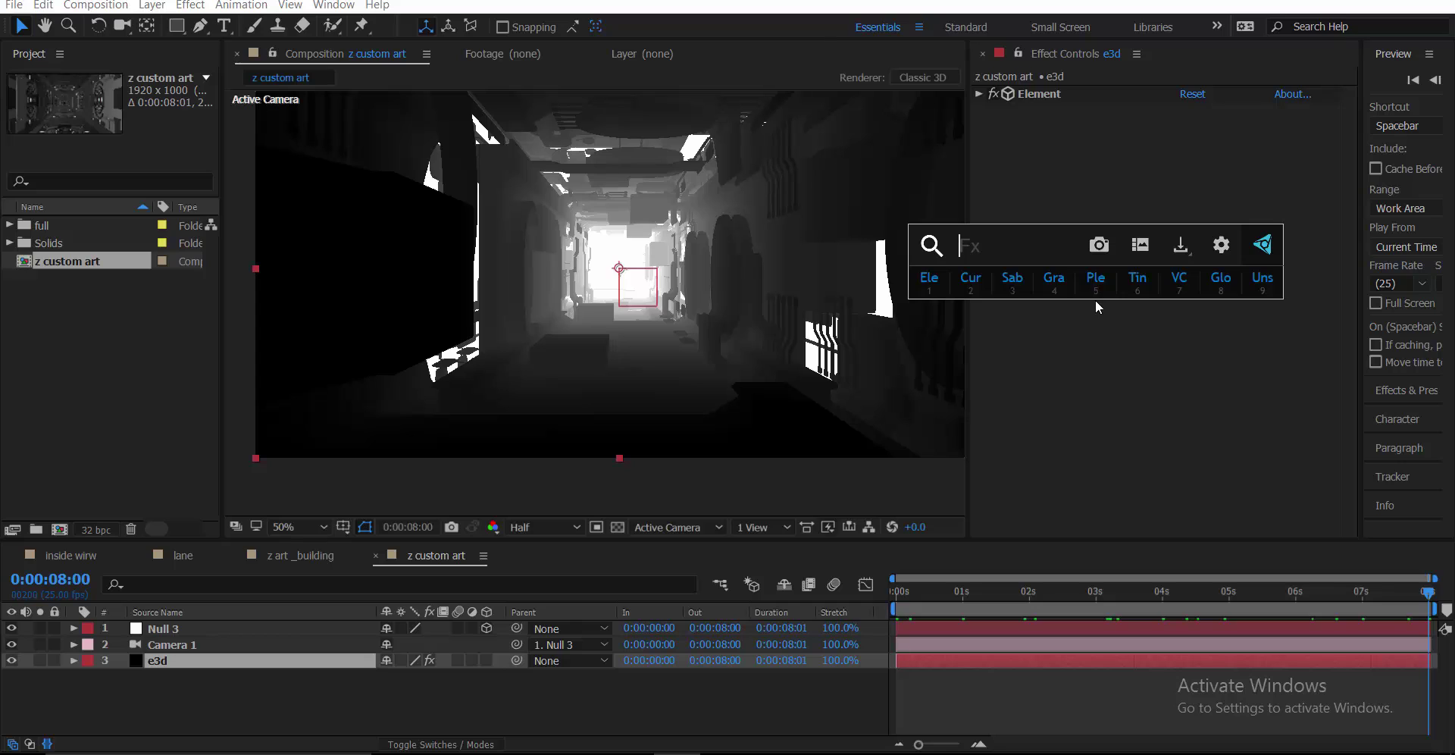
{"action": "type", "text": "tint"}
{"action": "key", "text": "Return"}
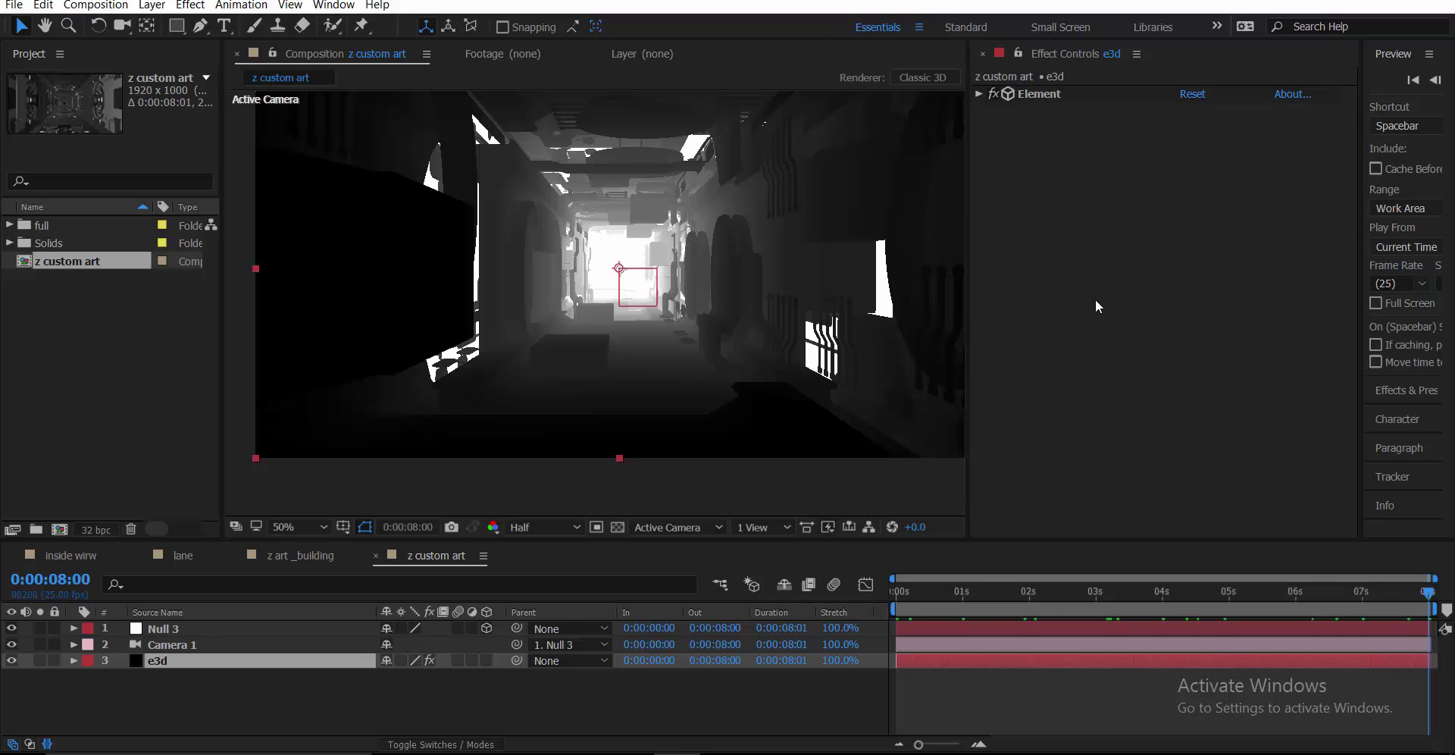
- Set the e3d layer's Tint effect to map white to a pale green (#B7FFB1)
{"action": "left_click", "coordinate": [1189, 142]}
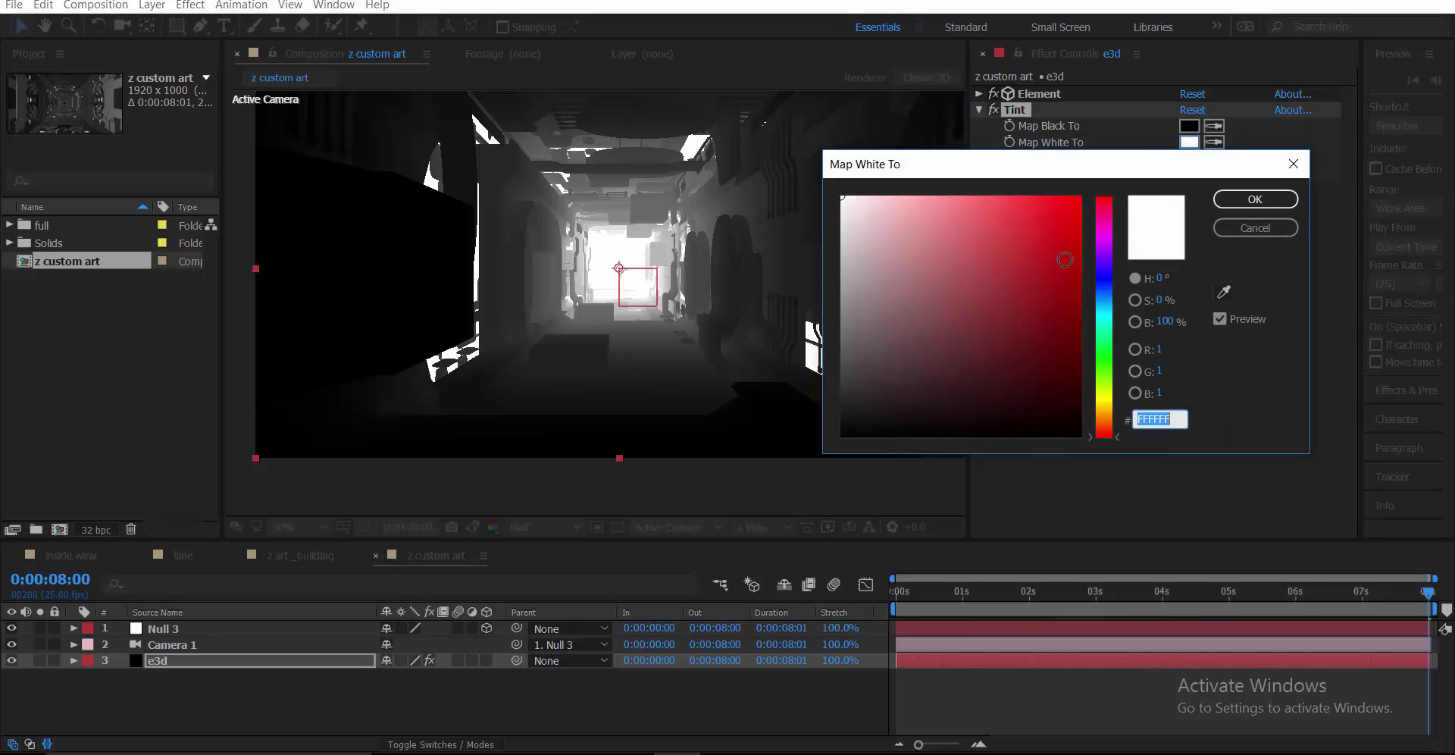
{"action": "left_click_drag", "start_coordinate": [1055, 283], "coordinate": [1032, 208]}
{"action": "left_click", "coordinate": [1099, 331]}
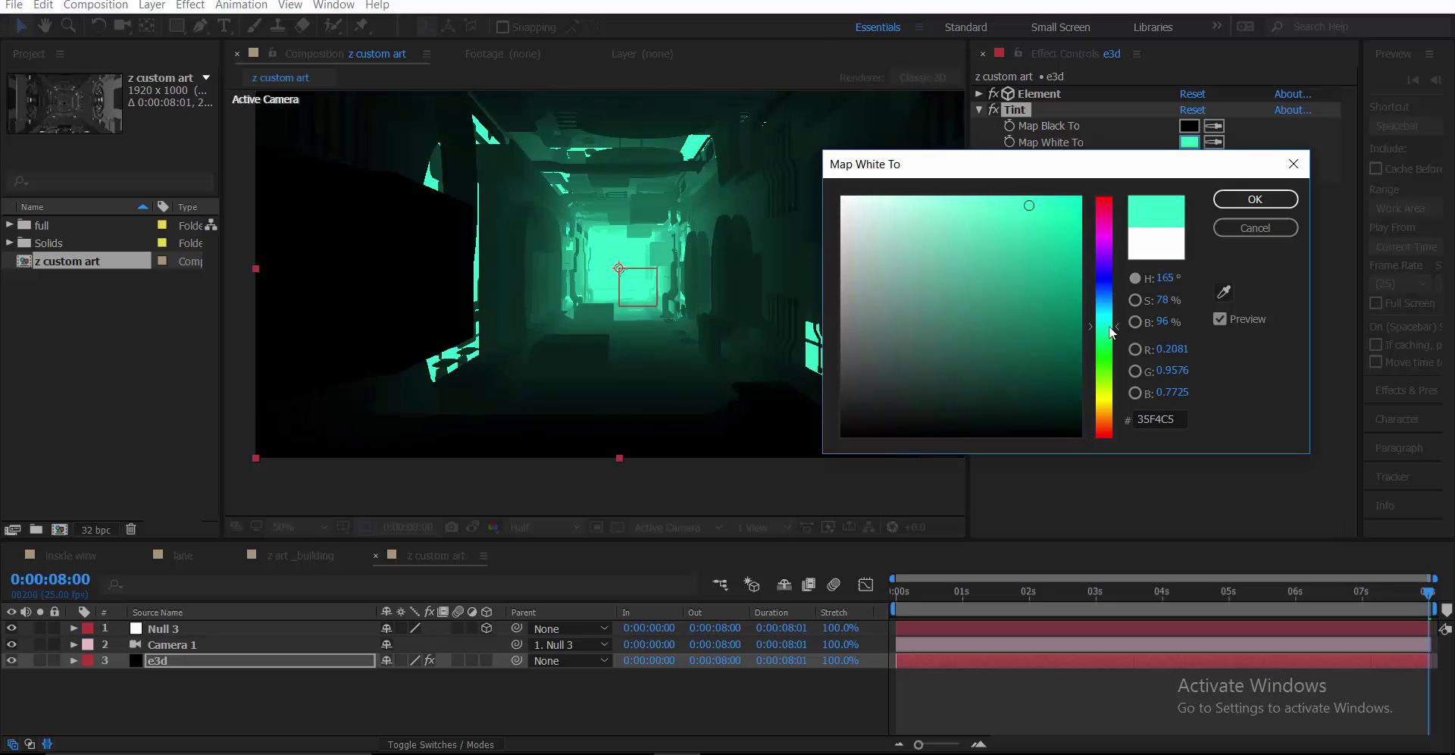
{"action": "left_click", "coordinate": [1094, 278]}
{"action": "left_click_drag", "start_coordinate": [1093, 278], "coordinate": [1115, 324]}
{"action": "left_click_drag", "start_coordinate": [1025, 245], "coordinate": [914, 196]}
{"action": "left_click_drag", "start_coordinate": [1102, 364], "coordinate": [1102, 359]}
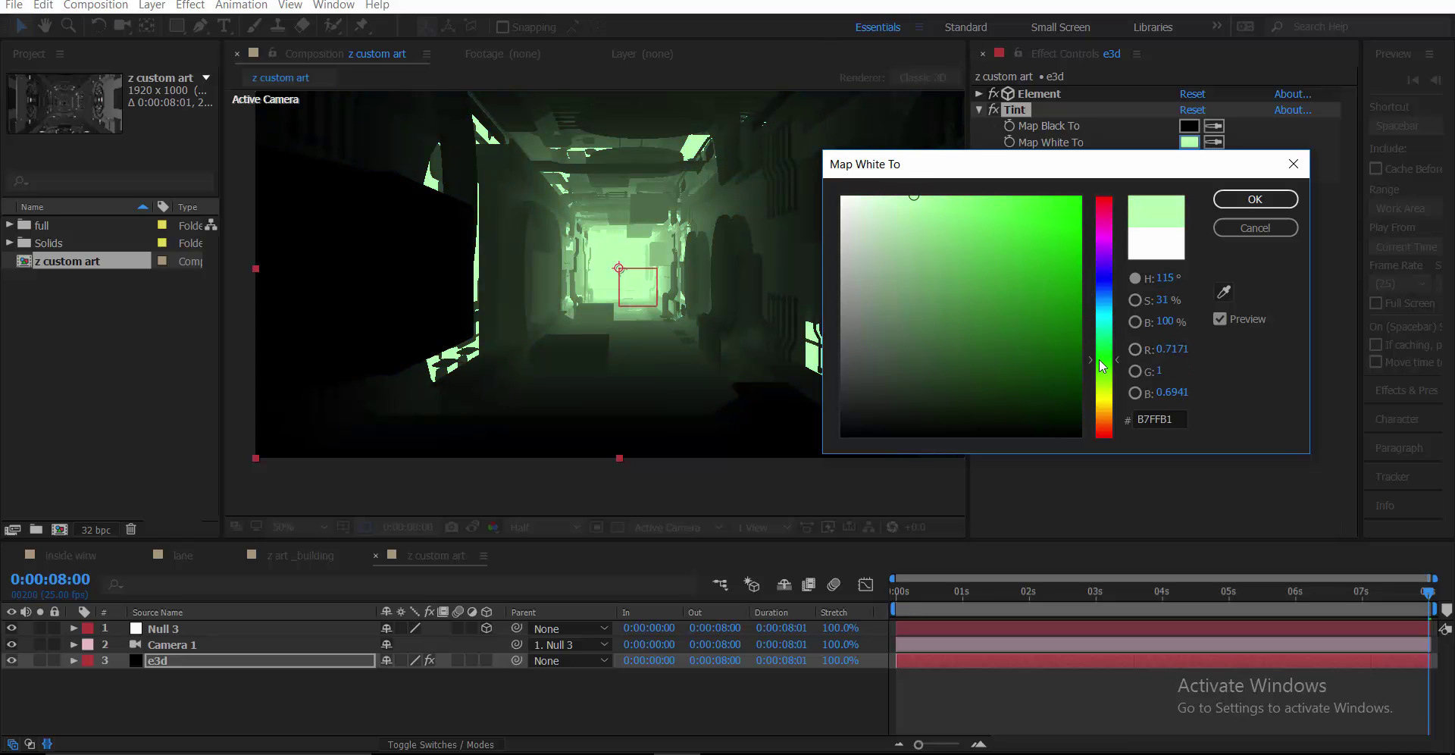
{"action": "left_click", "coordinate": [1256, 203]}
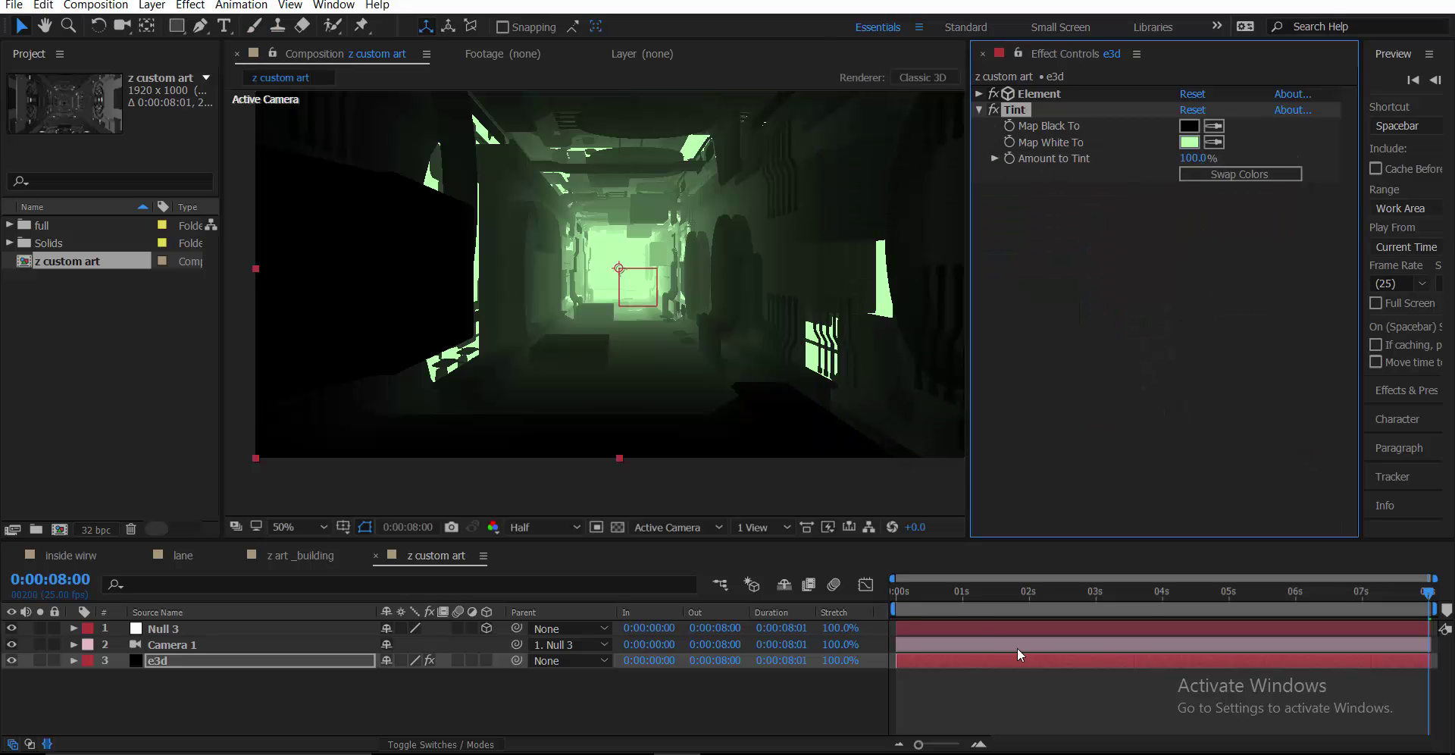
- At about 0:00:04:20, add an adjustment layer and apply the Tint effect to it
{"action": "left_click_drag", "start_coordinate": [953, 585], "coordinate": [1217, 596]}
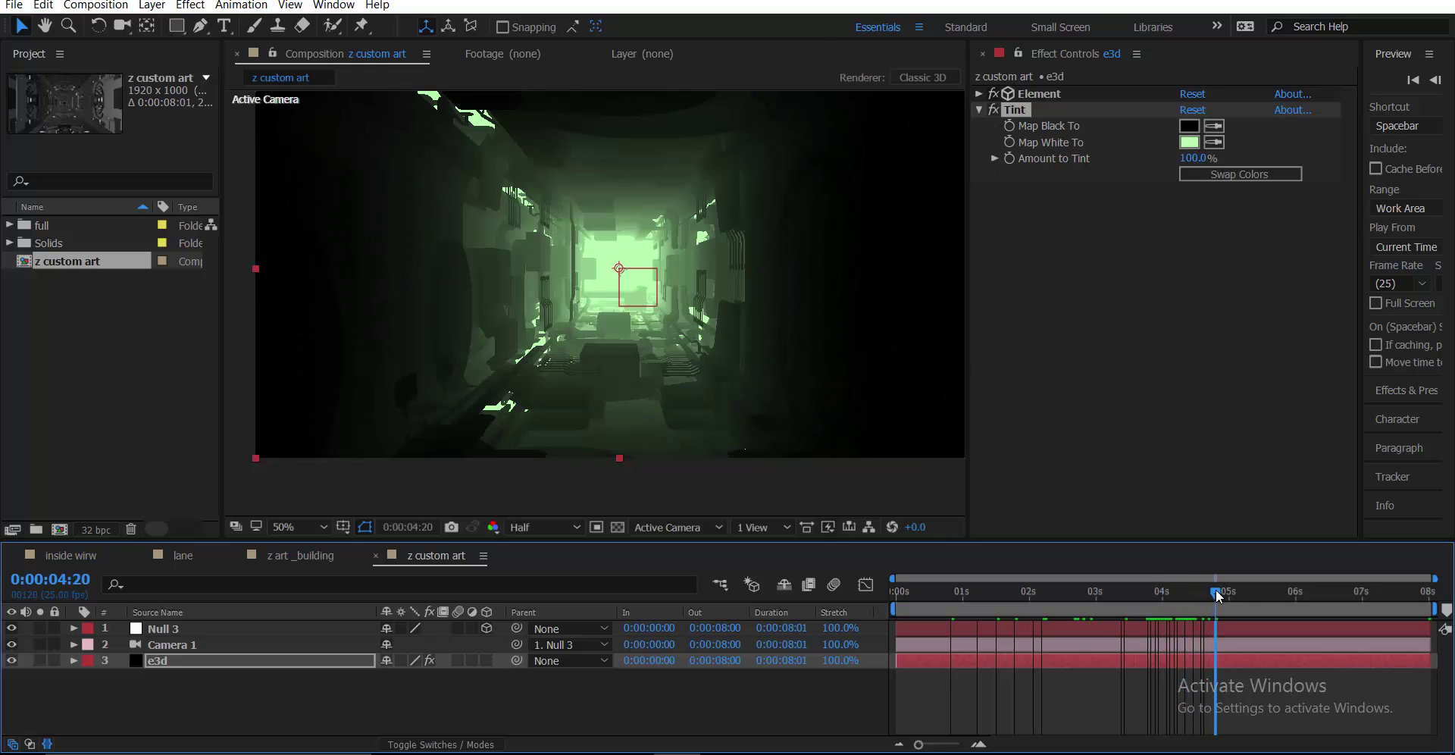
{"action": "right_click", "coordinate": [206, 703]}
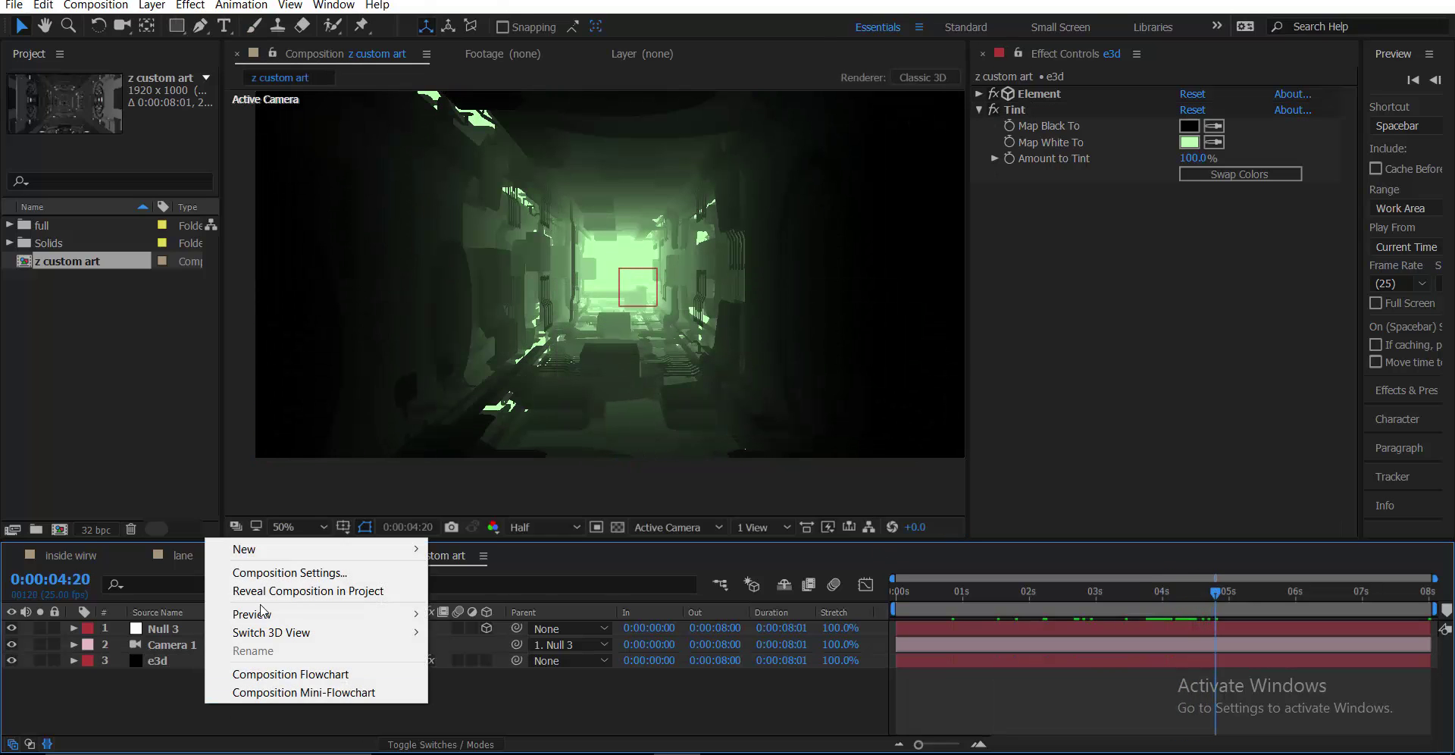
{"action": "mouse_move", "coordinate": [259, 548]}
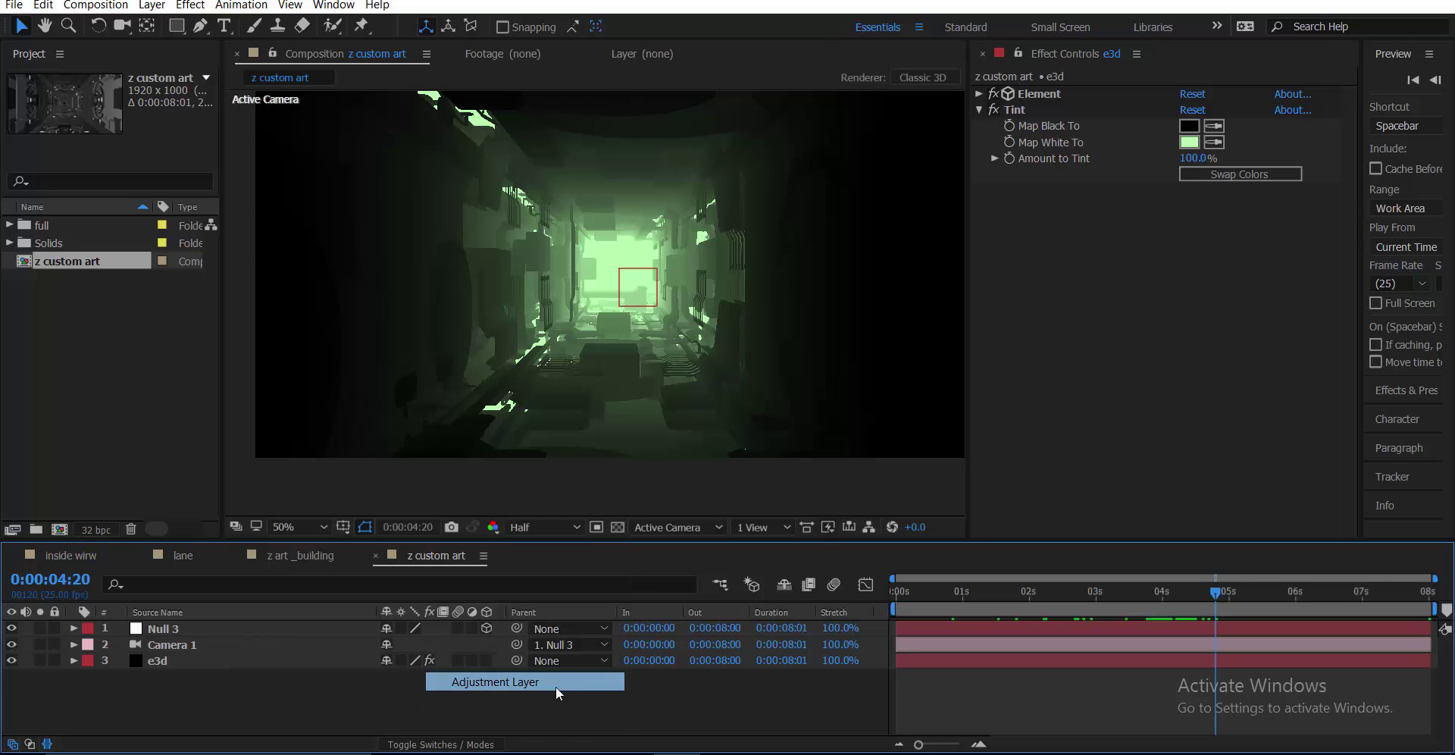
{"action": "left_click", "coordinate": [561, 684]}
{"action": "key", "text": "ctrl+space"}
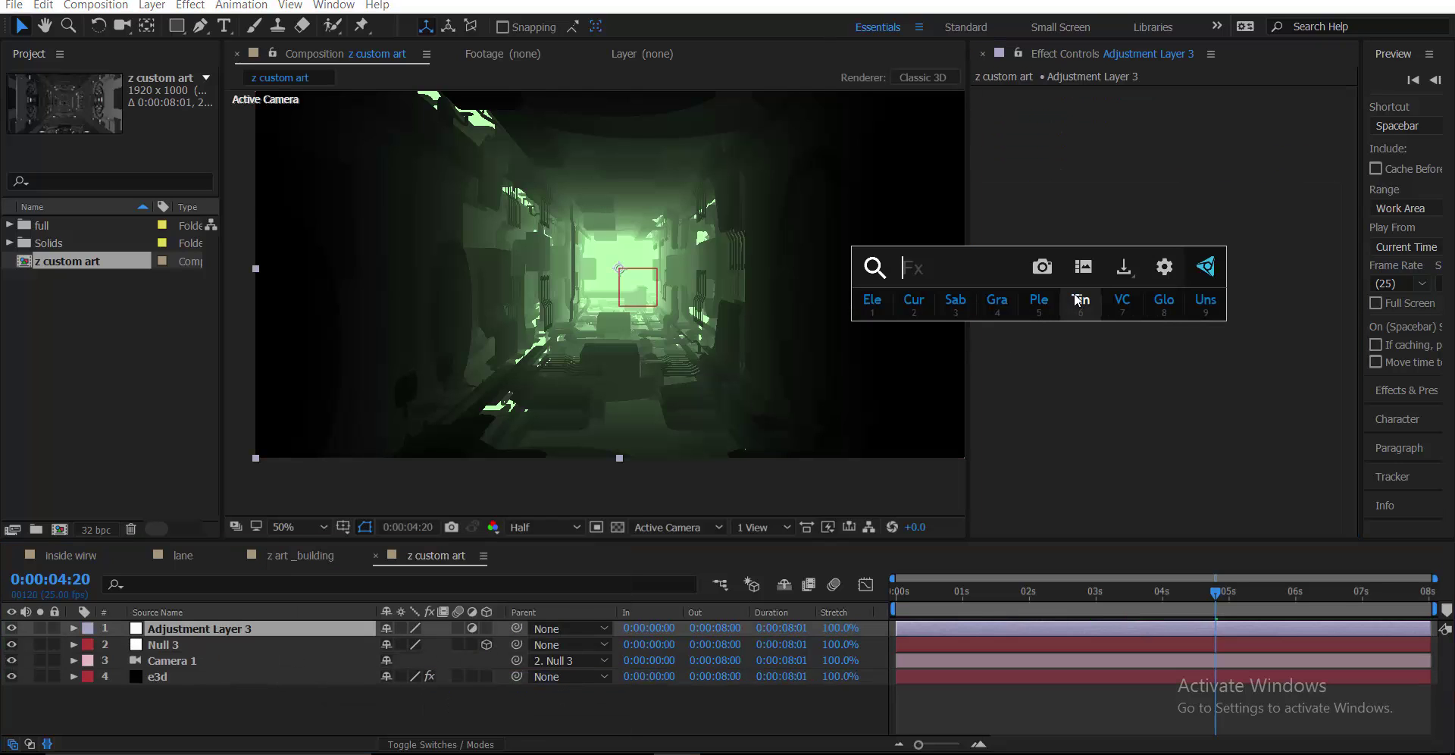
{"action": "type", "text": "tint"}
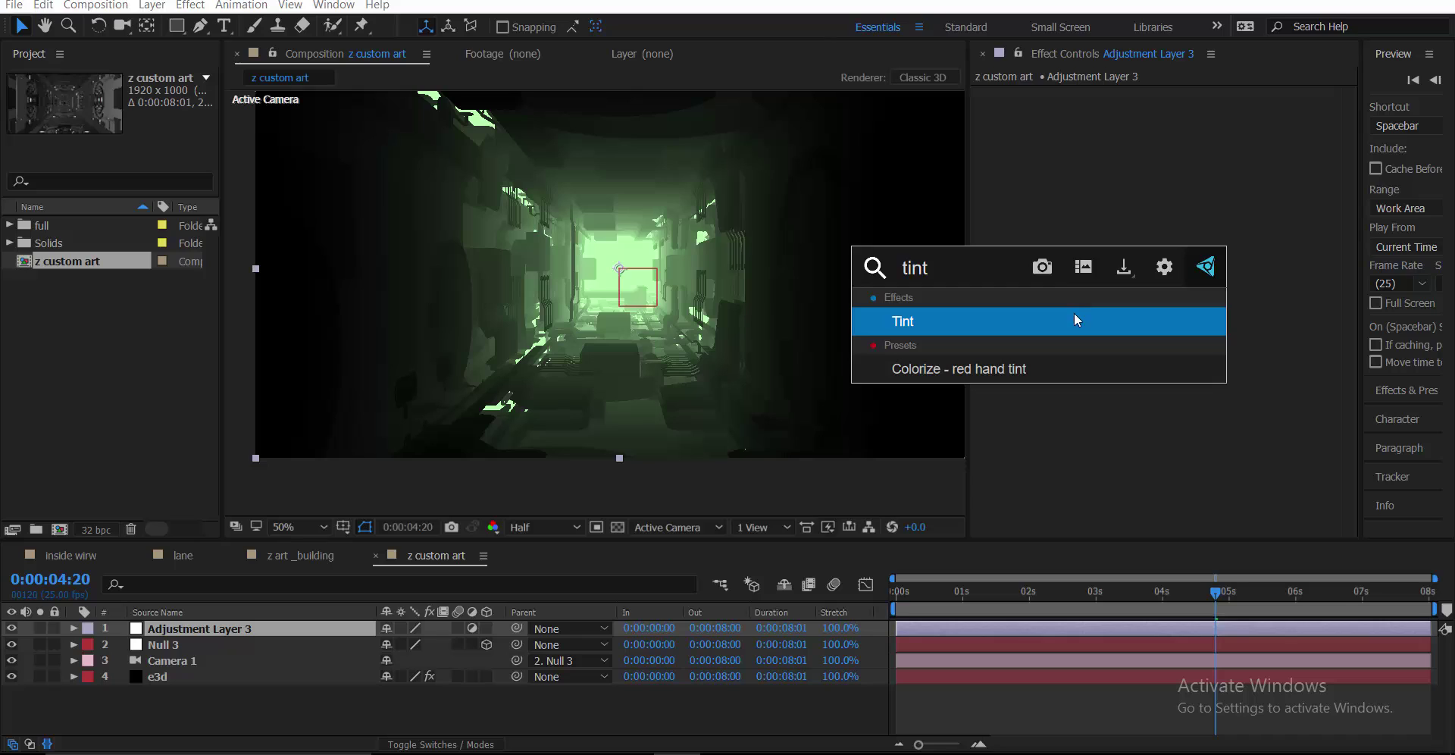
{"action": "left_click", "coordinate": [1075, 314]}
- Search for the Curves effect and apply it to the adjustment layer
{"action": "key", "text": "ctrl+space"}
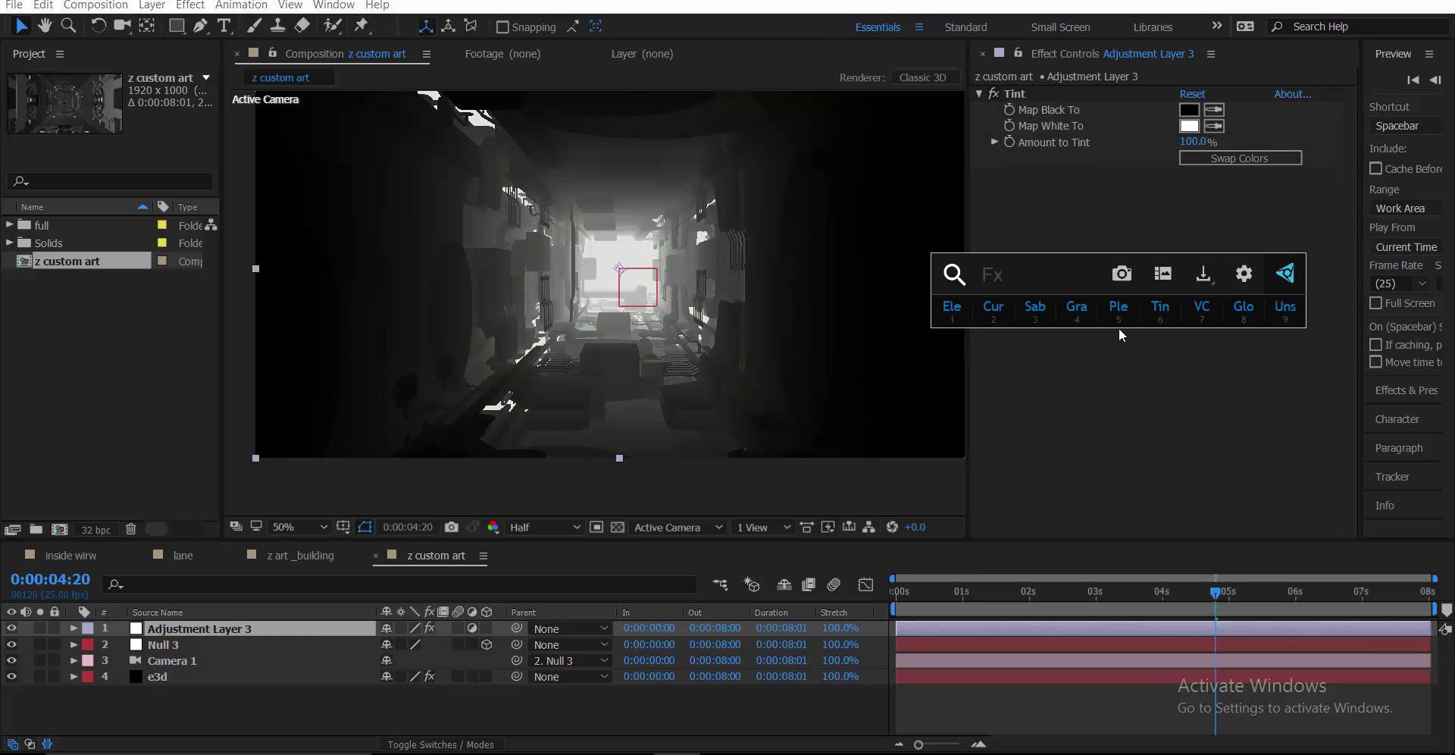
{"action": "type", "text": "cui"}
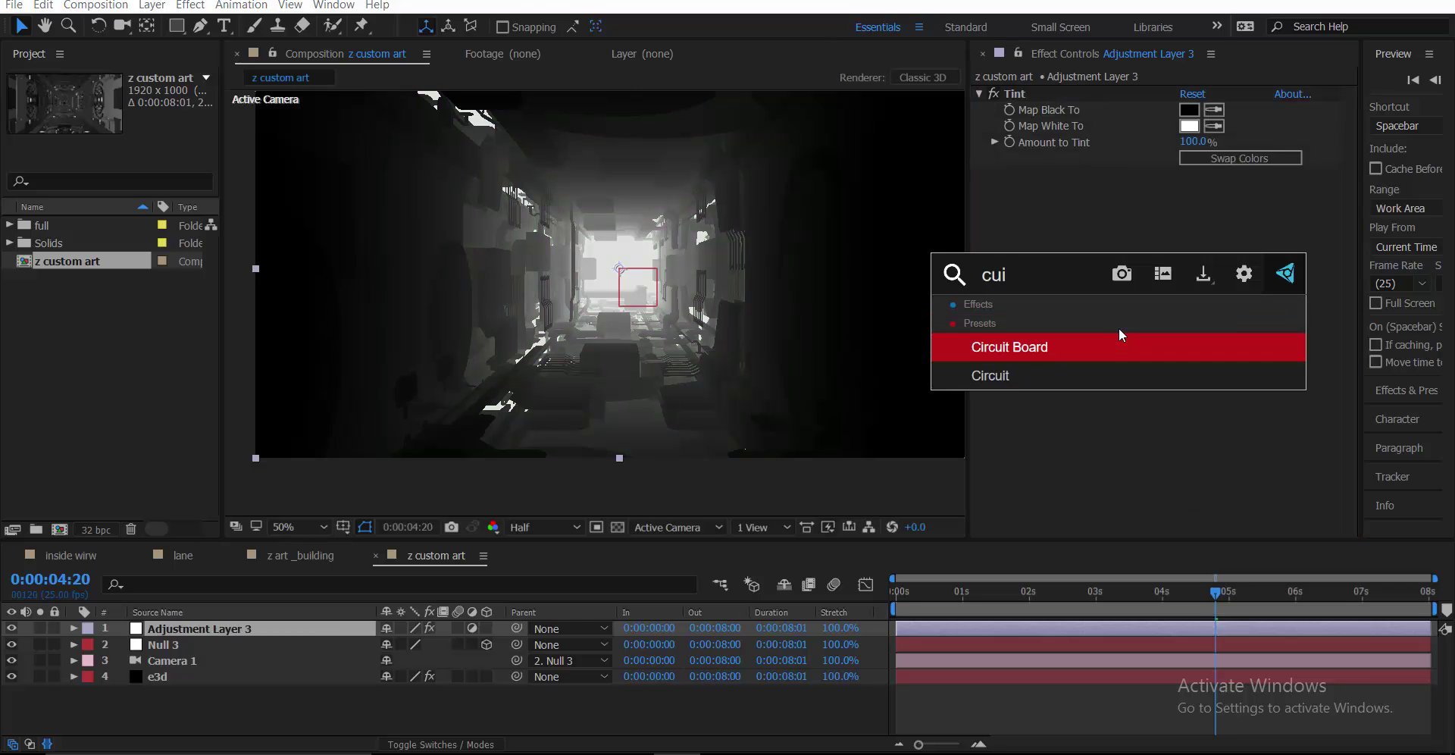
{"action": "key", "text": "BackSpace"}
{"action": "key", "text": "BackSpace"}
{"action": "key", "text": "BackSpace"}
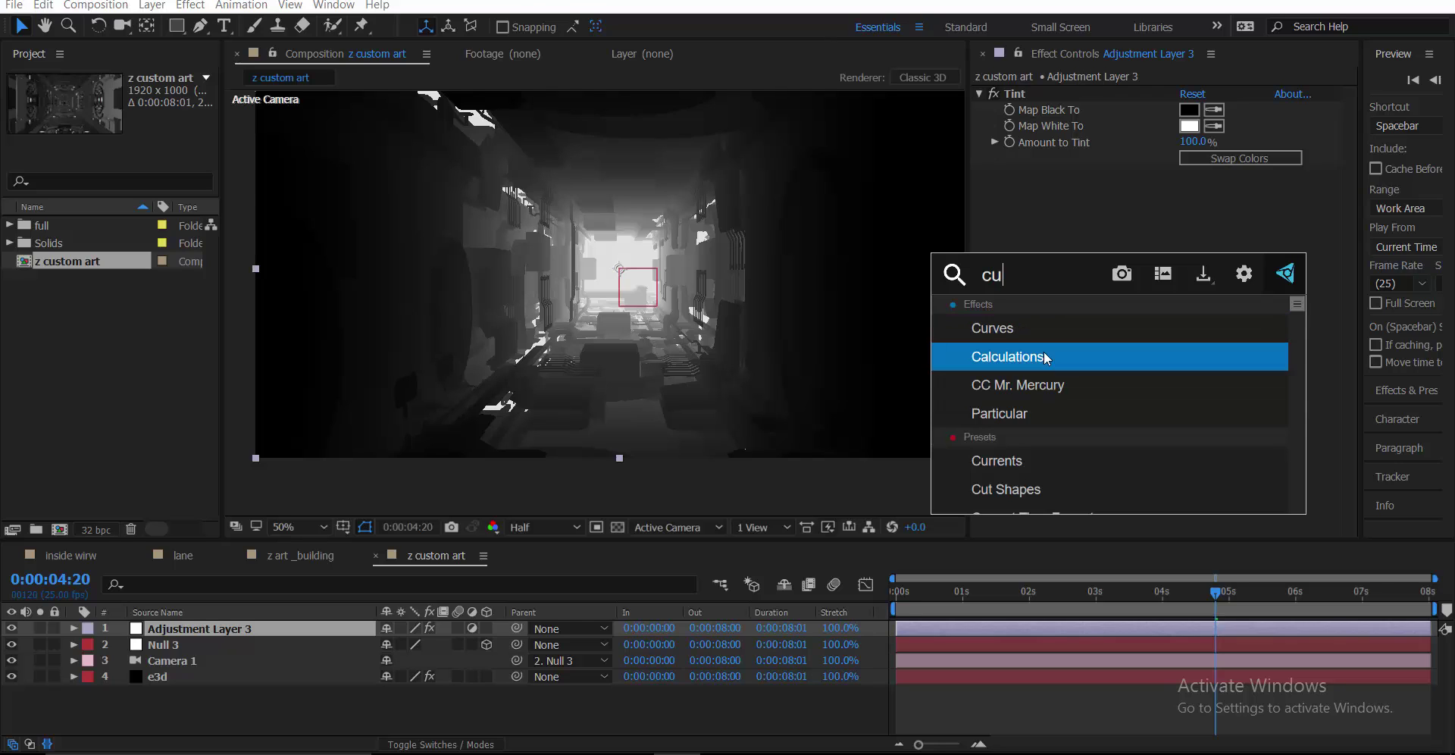
{"action": "left_click", "coordinate": [980, 306]}
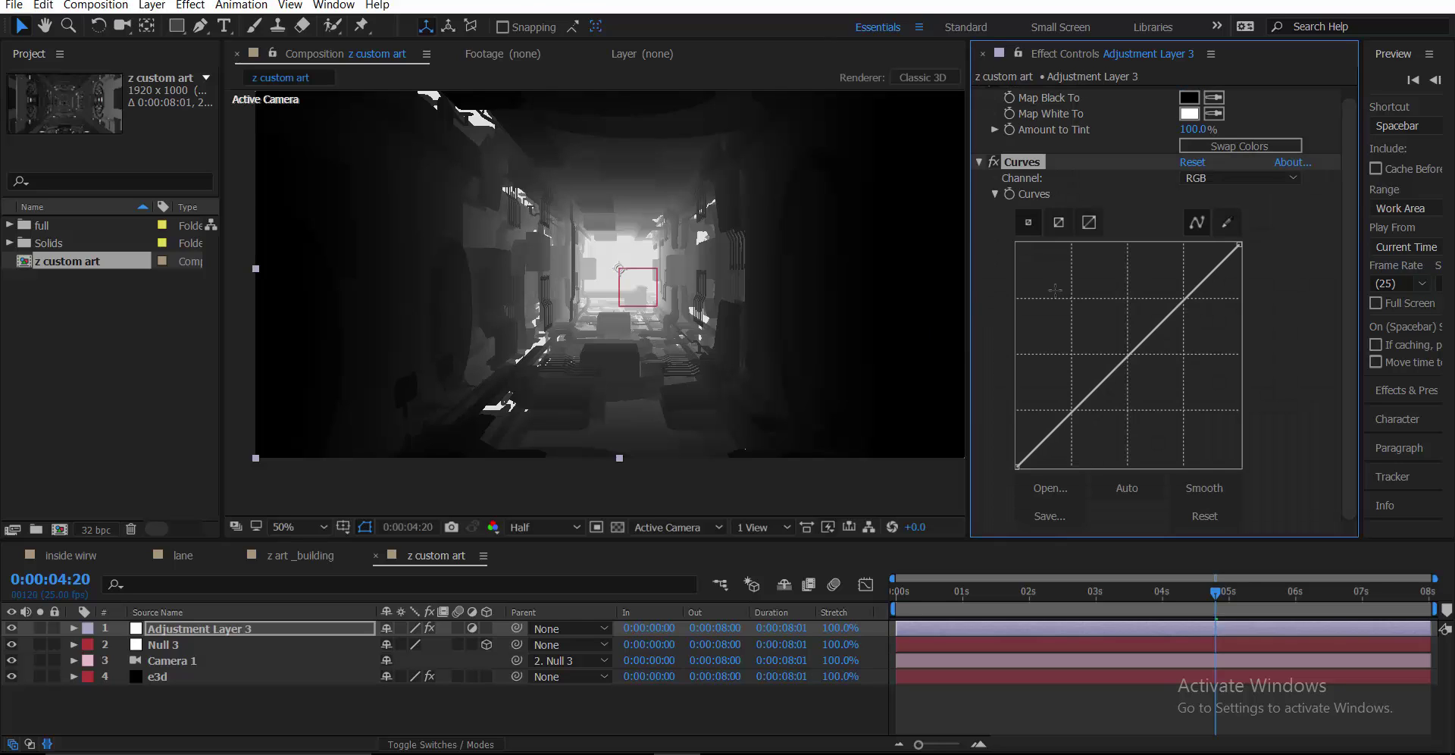
- Set the adjustment layer's Tint to map white to pale aqua (#93F8EB) and black to dark navy (about #10112E)
{"action": "scroll", "coordinate": [1155, 207], "scroll_direction": "up", "scroll_amount": 1}
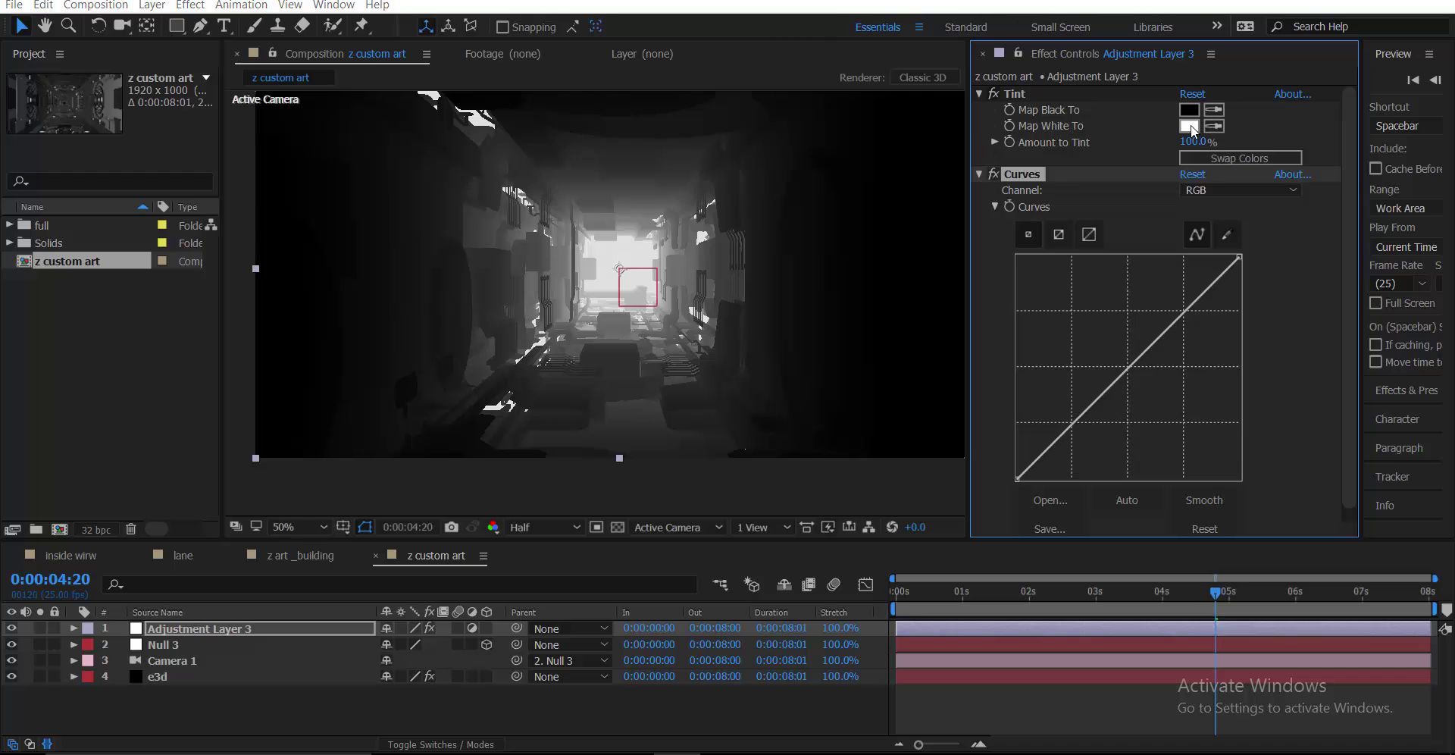
{"action": "left_click", "coordinate": [1189, 126]}
{"action": "left_click", "coordinate": [1105, 321]}
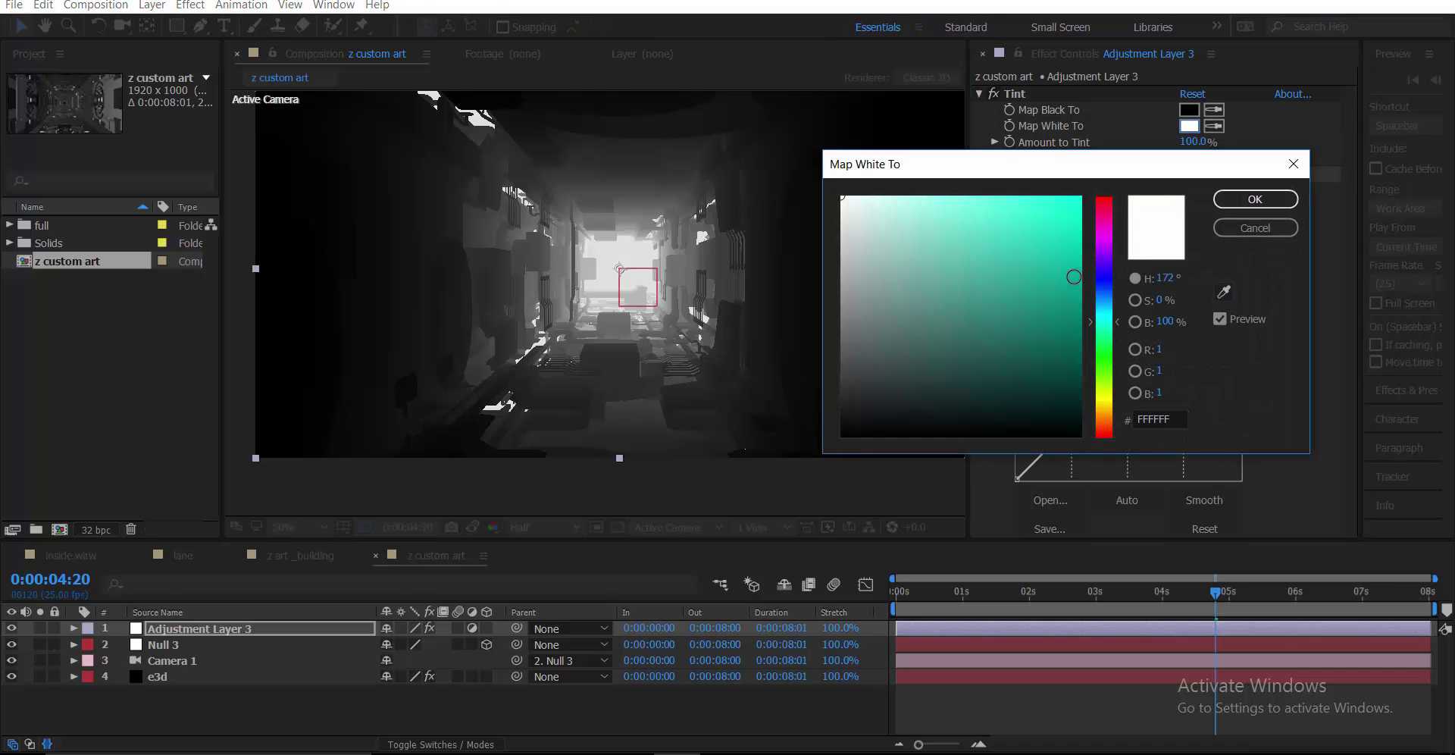
{"action": "left_click_drag", "start_coordinate": [1026, 241], "coordinate": [937, 197]}
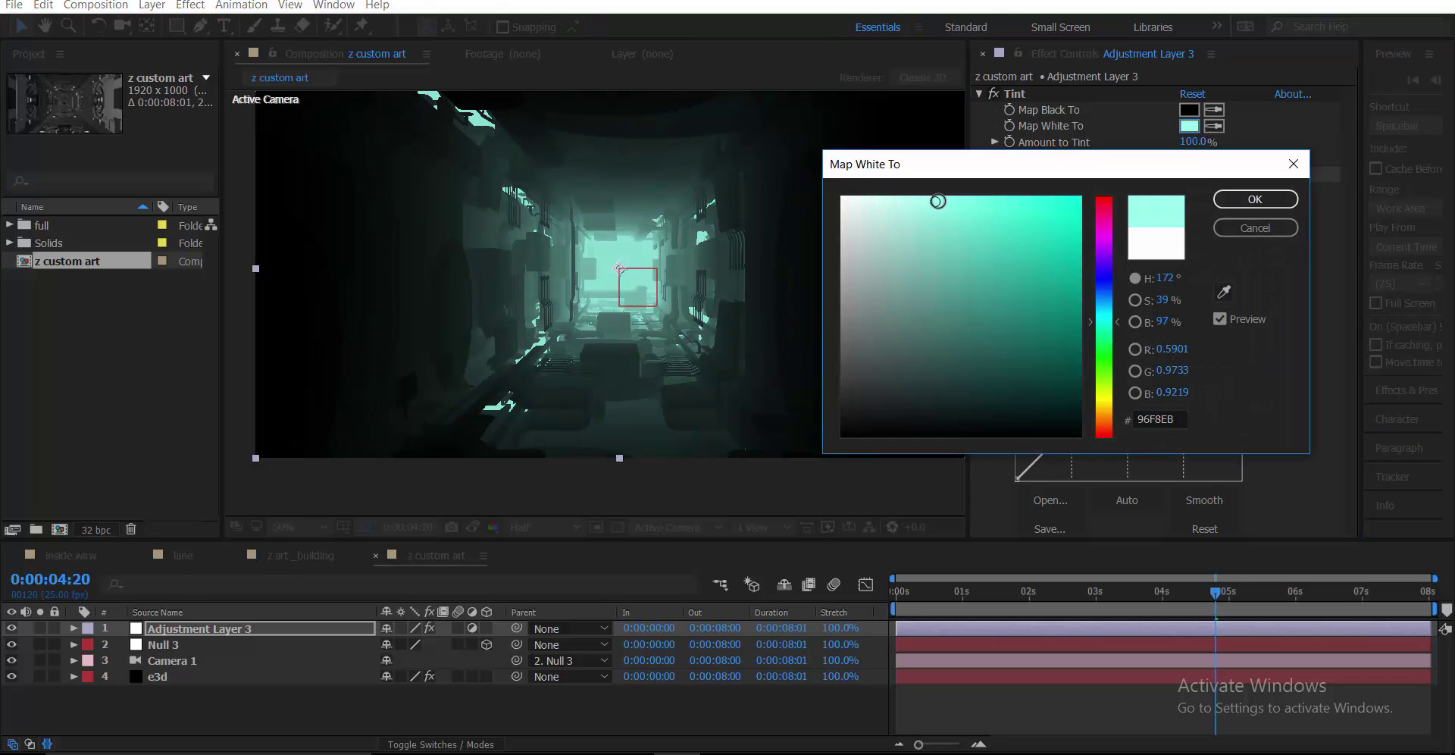
{"action": "left_click", "coordinate": [1254, 198]}
{"action": "left_click", "coordinate": [1190, 112]}
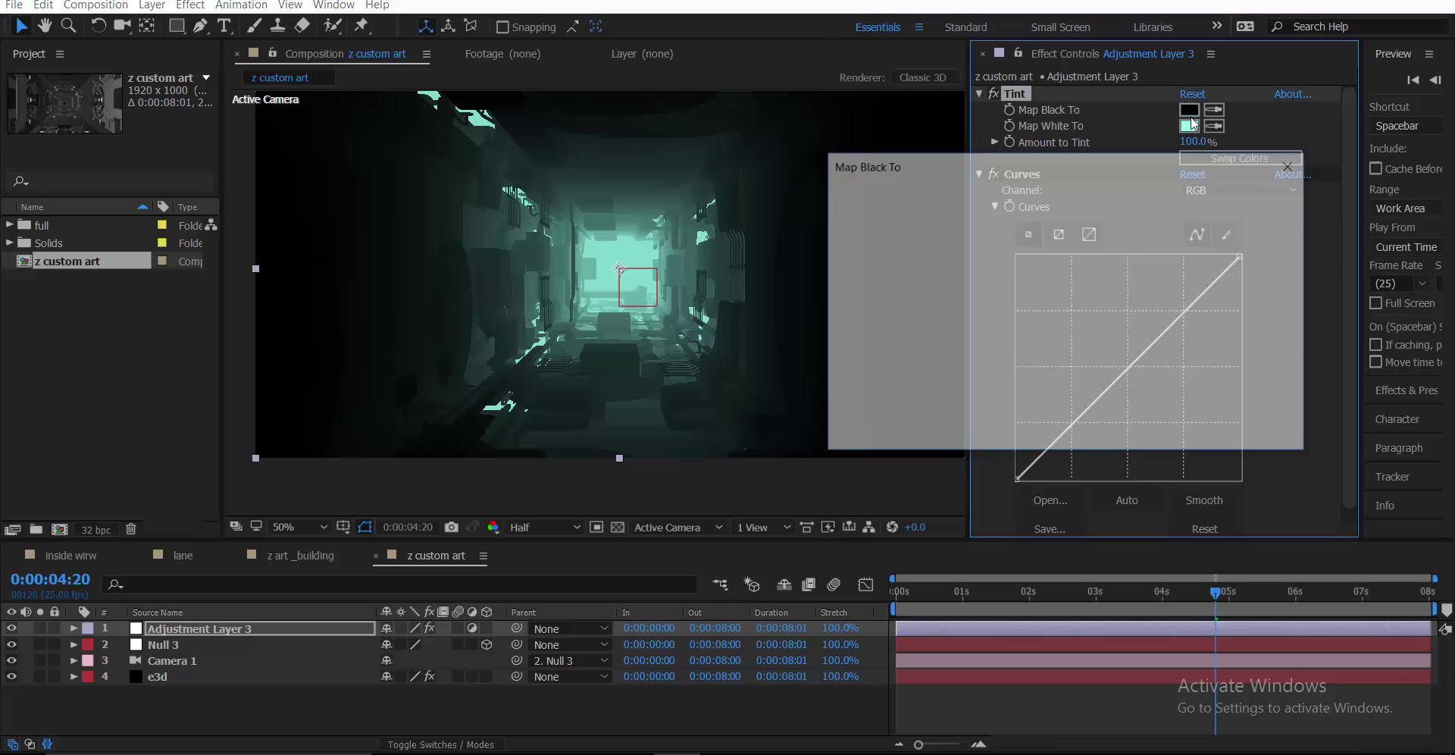
{"action": "left_click", "coordinate": [1104, 278]}
{"action": "left_click", "coordinate": [1048, 312]}
{"action": "left_click", "coordinate": [992, 393]}
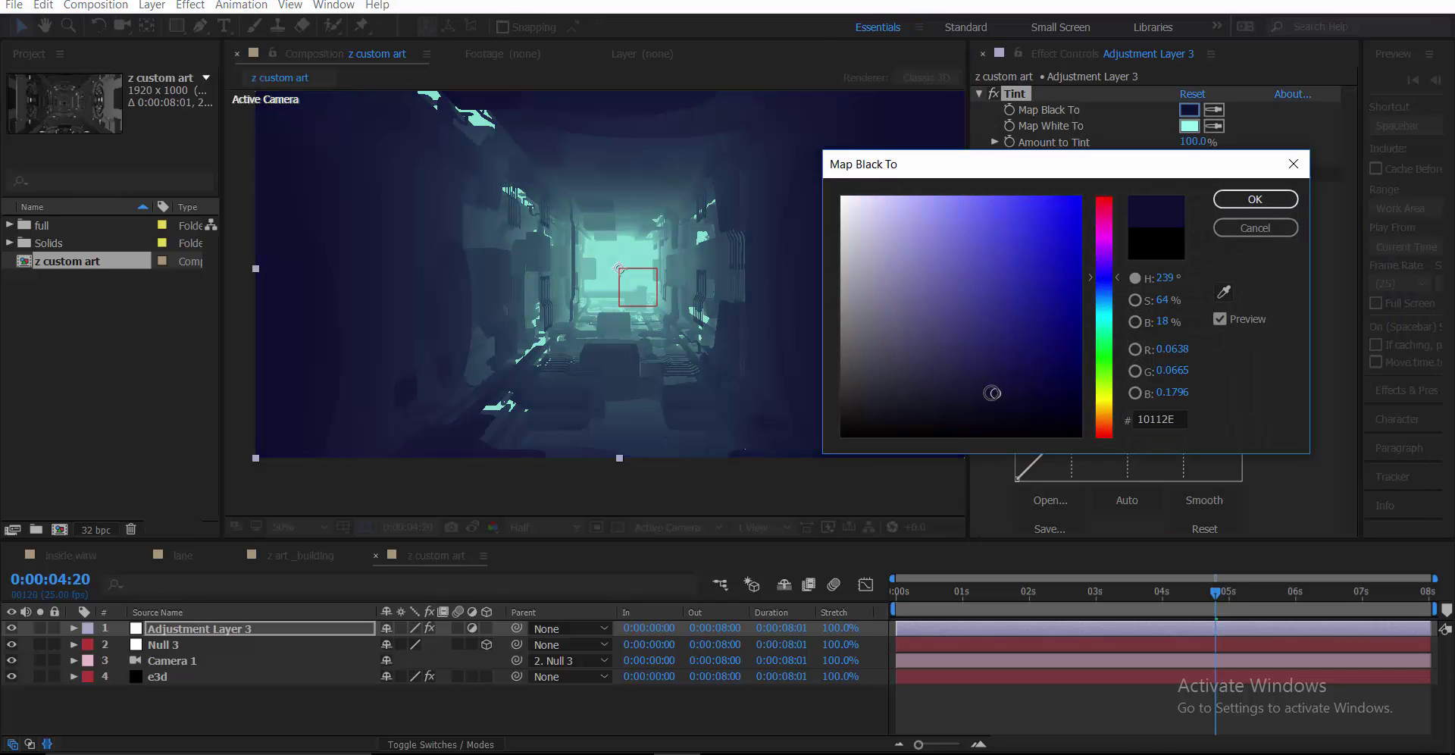
{"action": "left_click", "coordinate": [1255, 199]}
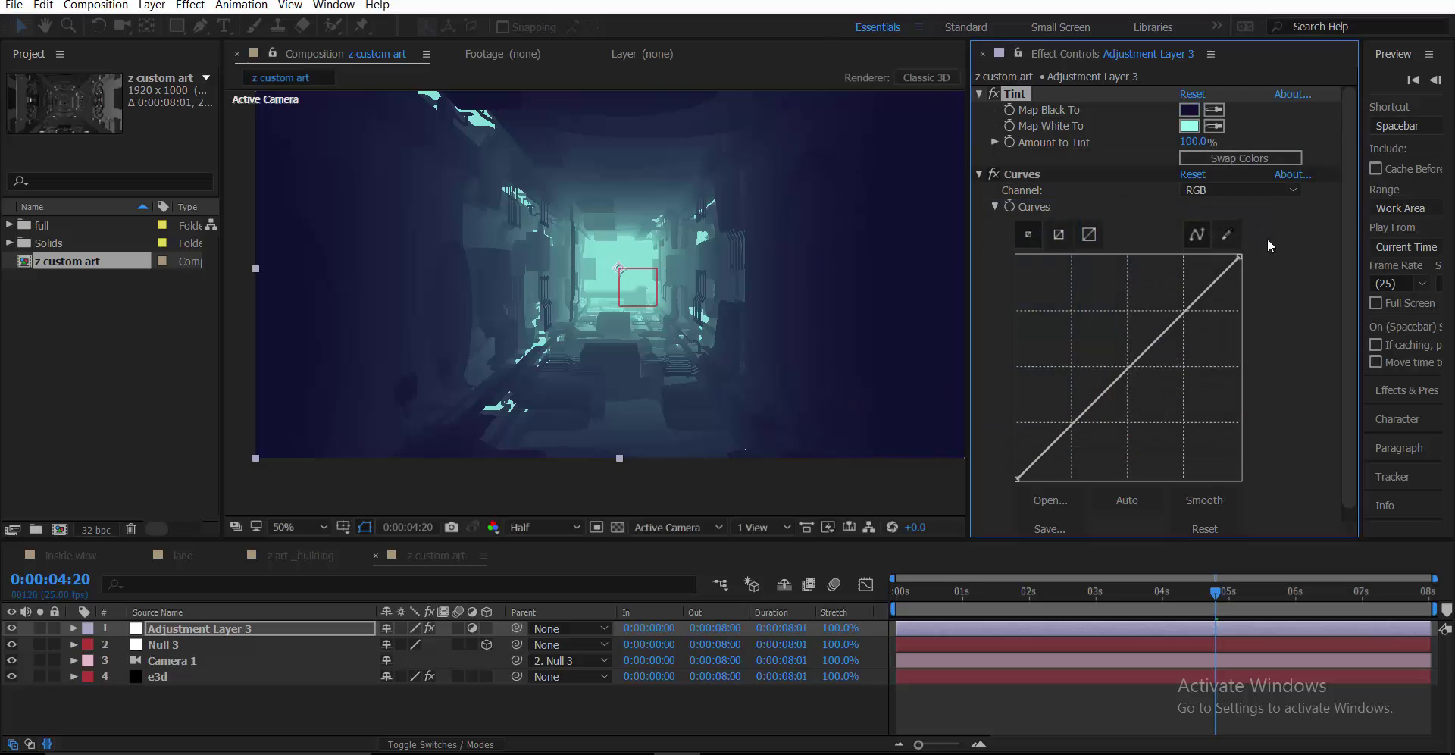
- Shape the adjustment layer's RGB curve into an S with darker shadows and brighter highlights, and return to the composition start
{"action": "left_click_drag", "start_coordinate": [1049, 448], "coordinate": [1076, 453]}
{"action": "left_click_drag", "start_coordinate": [1108, 409], "coordinate": [1139, 333]}
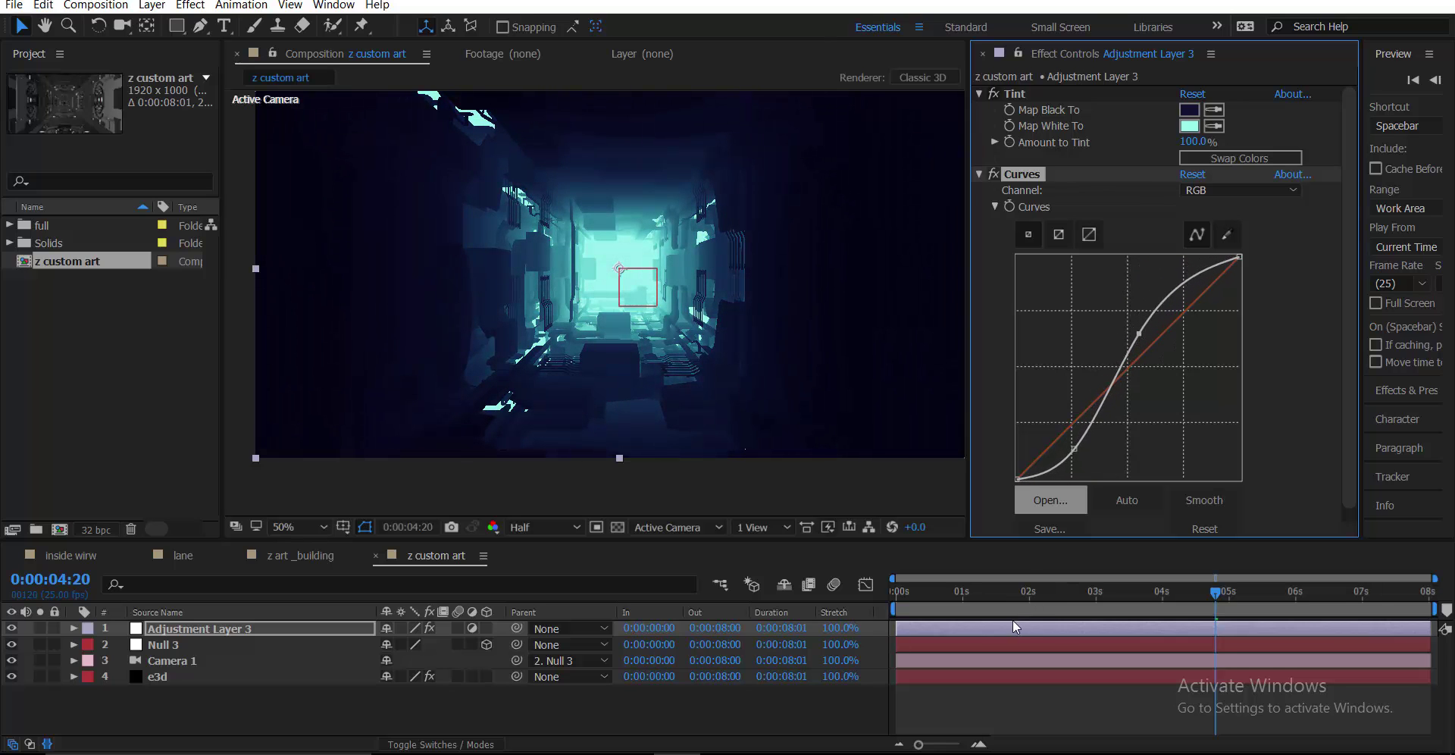
{"action": "left_click", "coordinate": [1004, 589]}
{"action": "key", "text": "Home"}
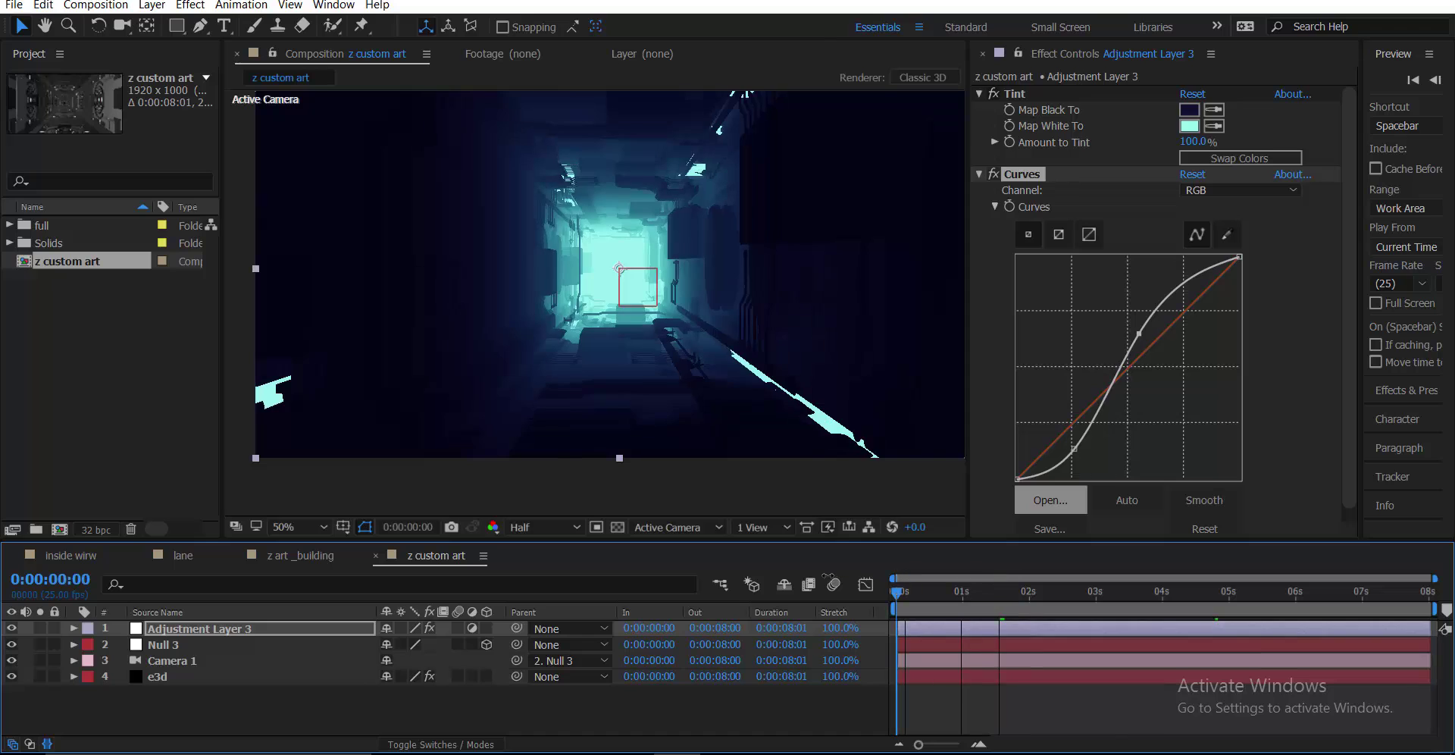
- Try blue and yellow for the adjustment layer's Tint Map White To colour and settle on a very pale cyan (about #C1FFFA)
{"action": "left_click", "coordinate": [1188, 126]}
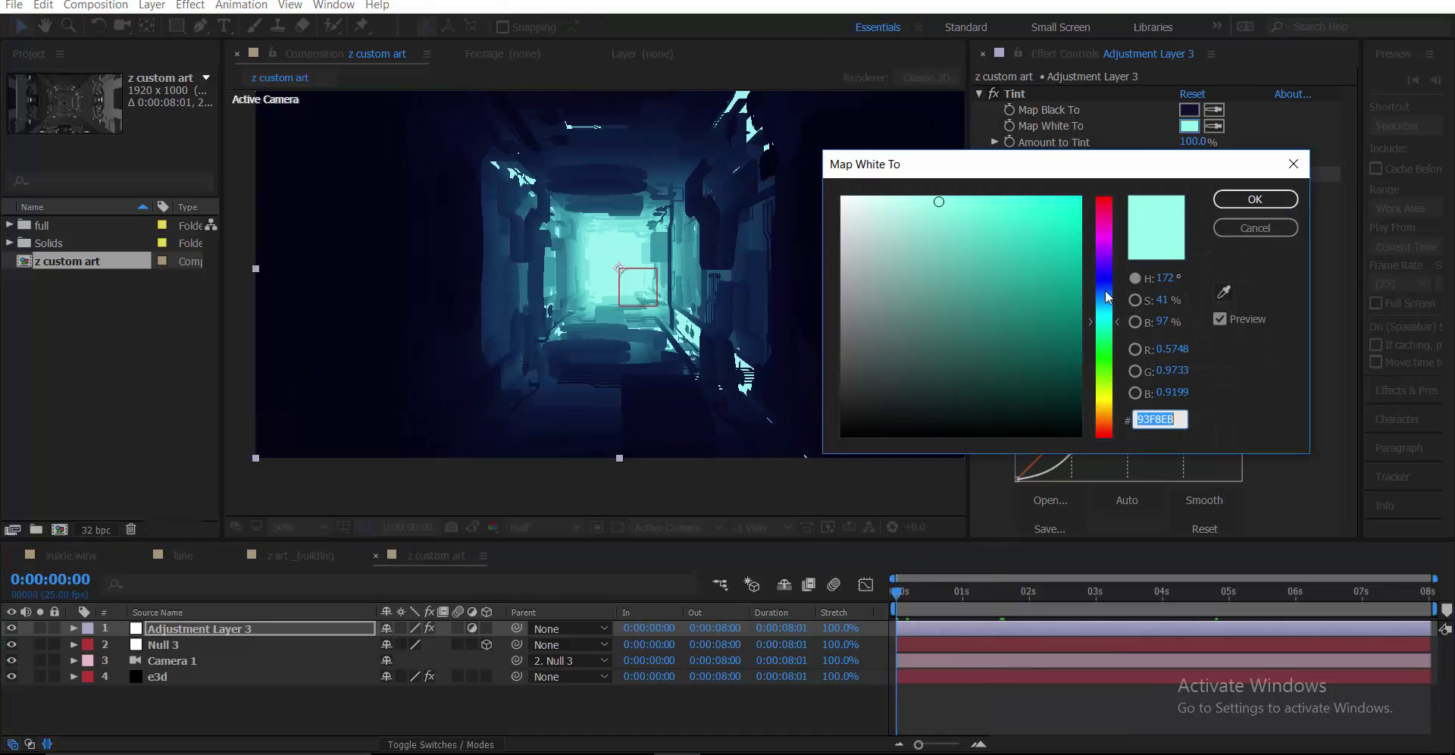
{"action": "left_click", "coordinate": [1042, 295]}
{"action": "left_click", "coordinate": [1108, 282]}
{"action": "left_click", "coordinate": [992, 203]}
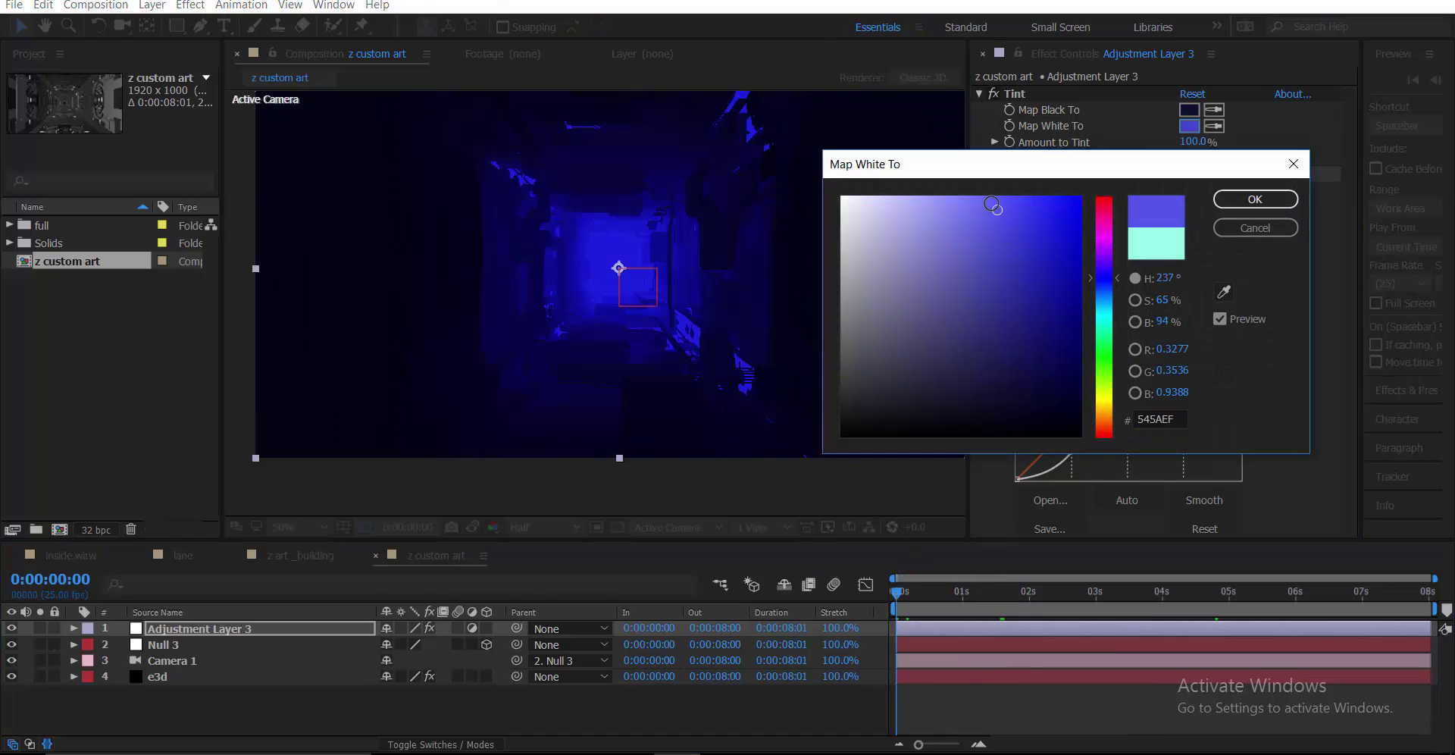
{"action": "left_click_drag", "start_coordinate": [1108, 311], "coordinate": [1108, 404]}
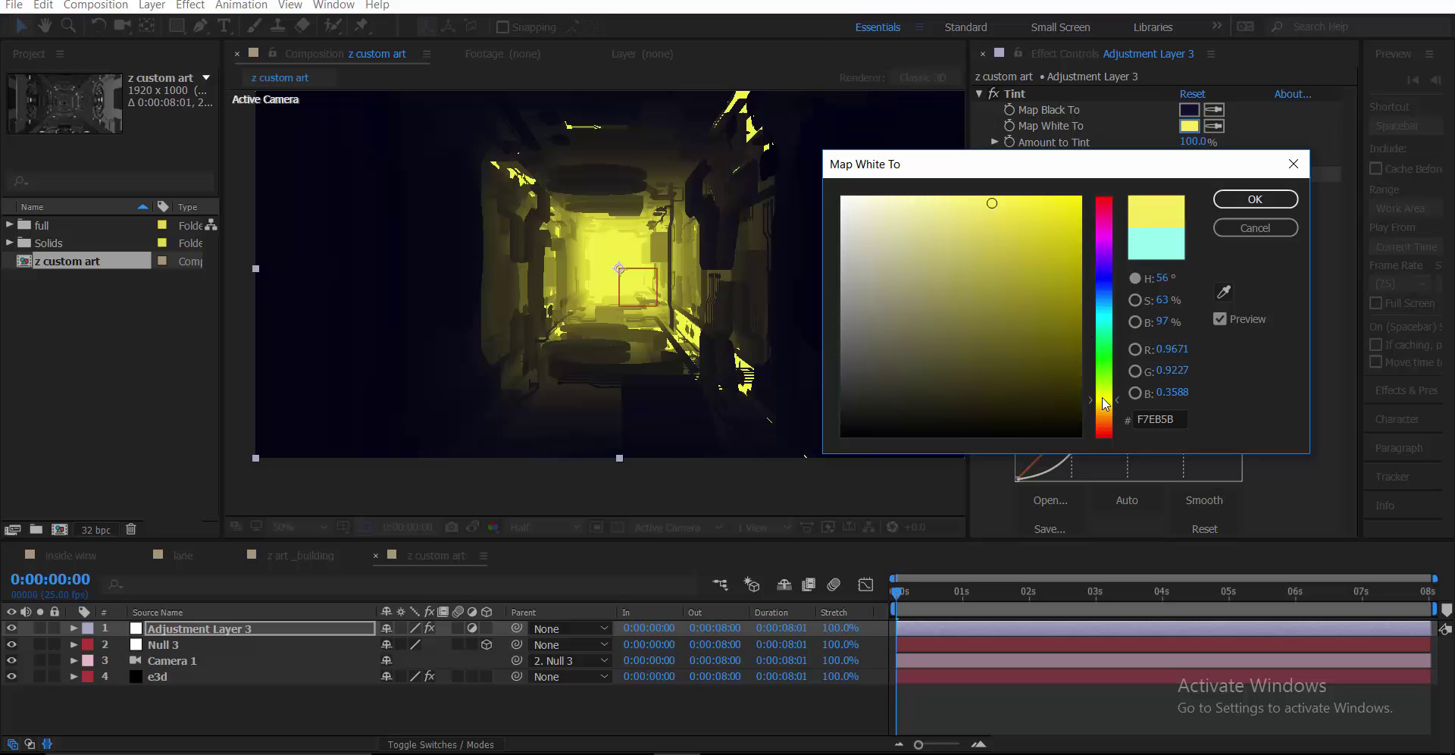
{"action": "left_click_drag", "start_coordinate": [943, 212], "coordinate": [947, 210]}
{"action": "left_click", "coordinate": [1102, 418]}
{"action": "mouse_move", "coordinate": [1106, 423]}
{"action": "left_mouse_down"}
{"action": "mouse_move", "coordinate": [1106, 443]}
{"action": "mouse_move", "coordinate": [1106, 324]}
{"action": "left_mouse_up"}
{"action": "left_click_drag", "start_coordinate": [978, 220], "coordinate": [896, 189]}
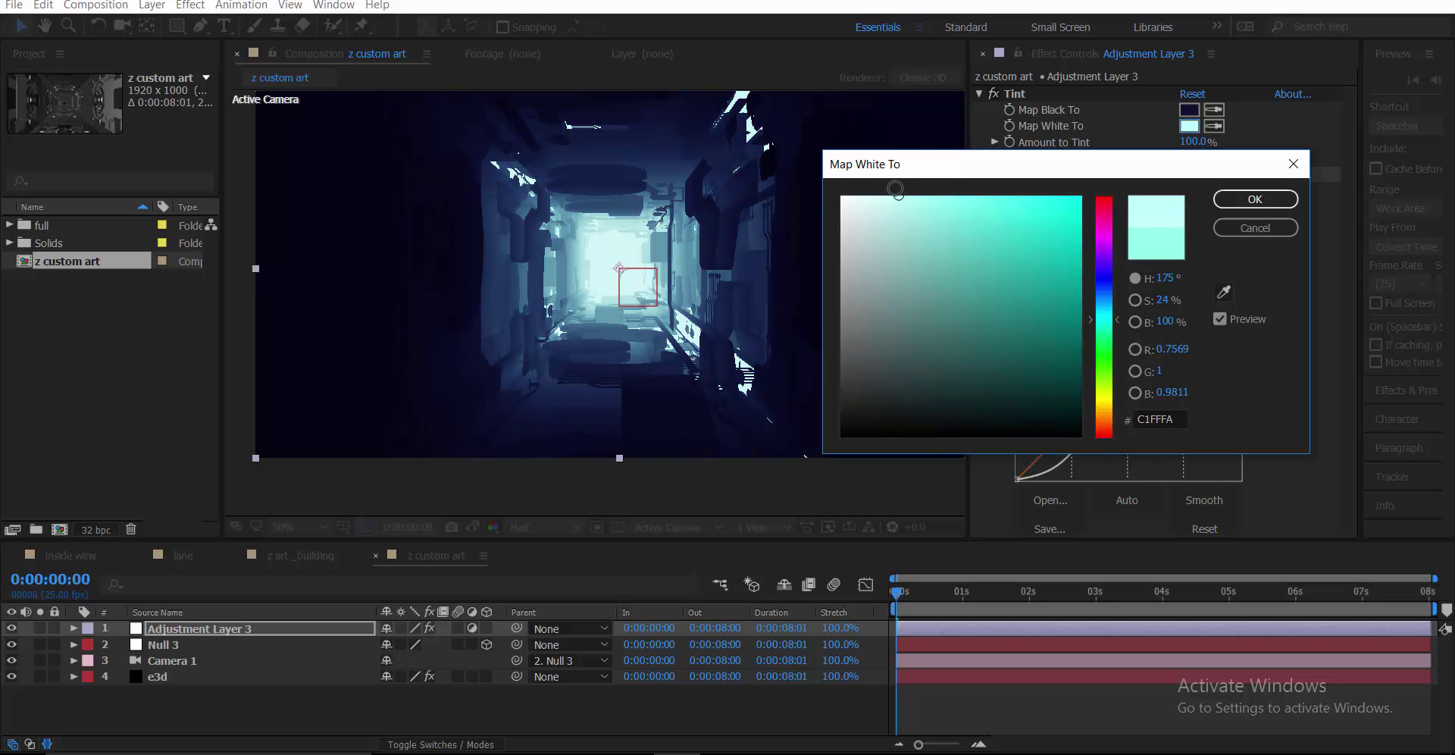
{"action": "left_click", "coordinate": [1255, 198]}
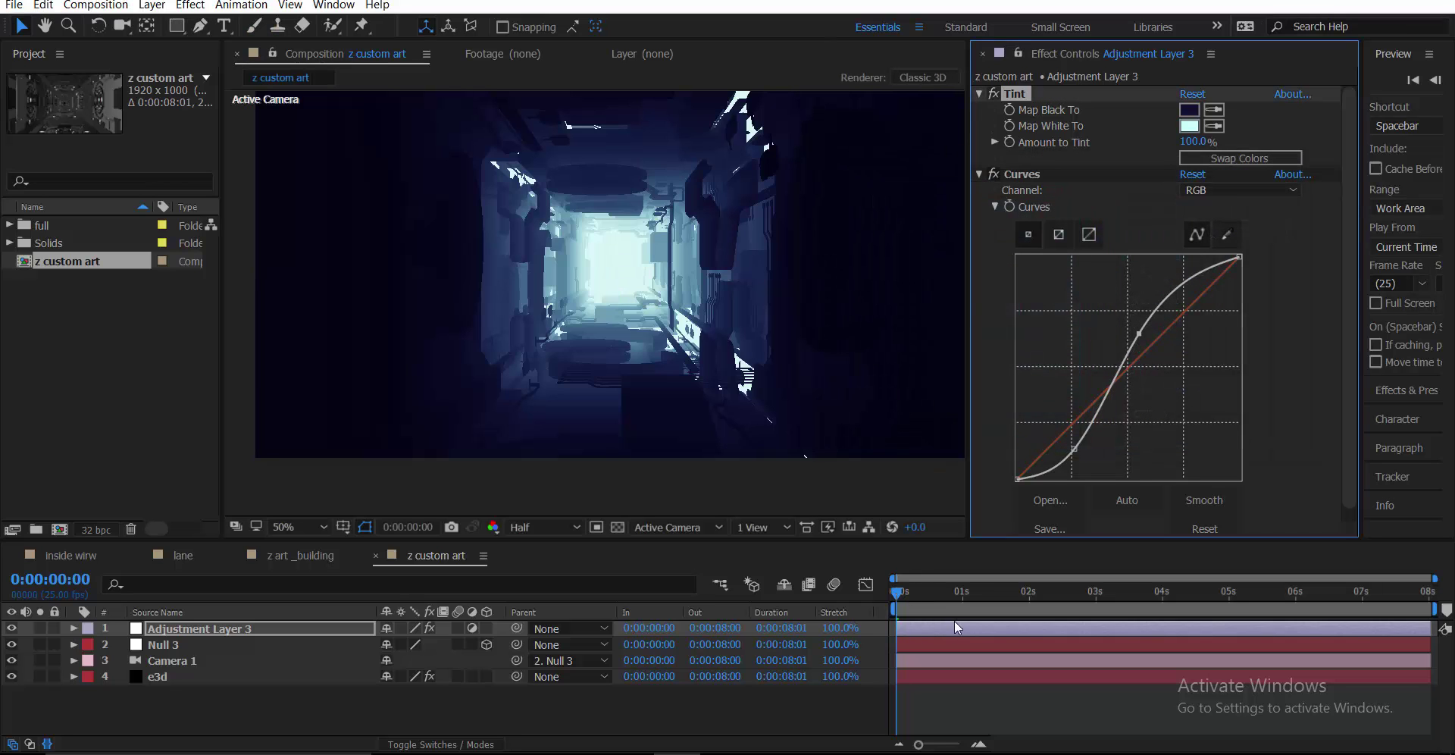
- Preview the tinted fly-through from the start and scrub to 0:00:07:19 to check the look
{"action": "key", "text": "space"}
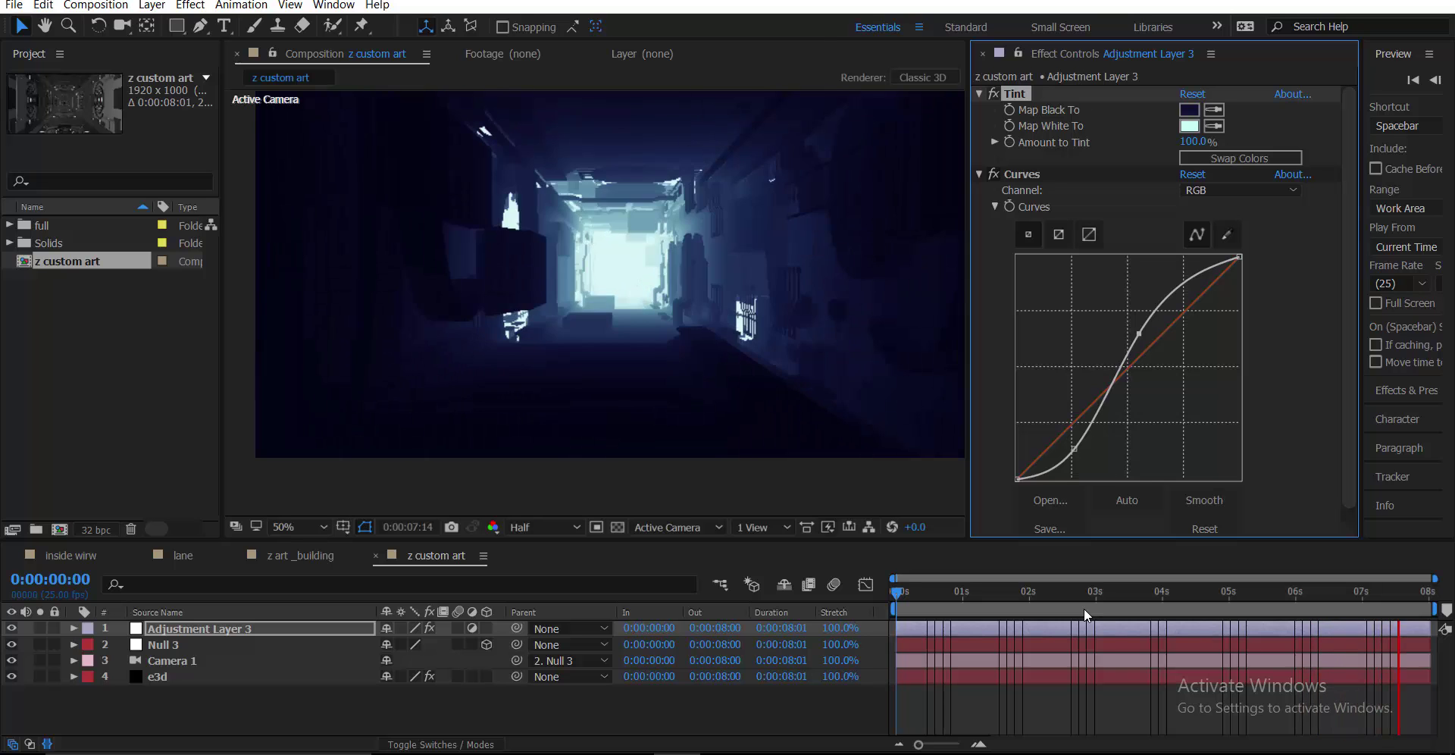
{"action": "left_click", "coordinate": [1043, 607]}
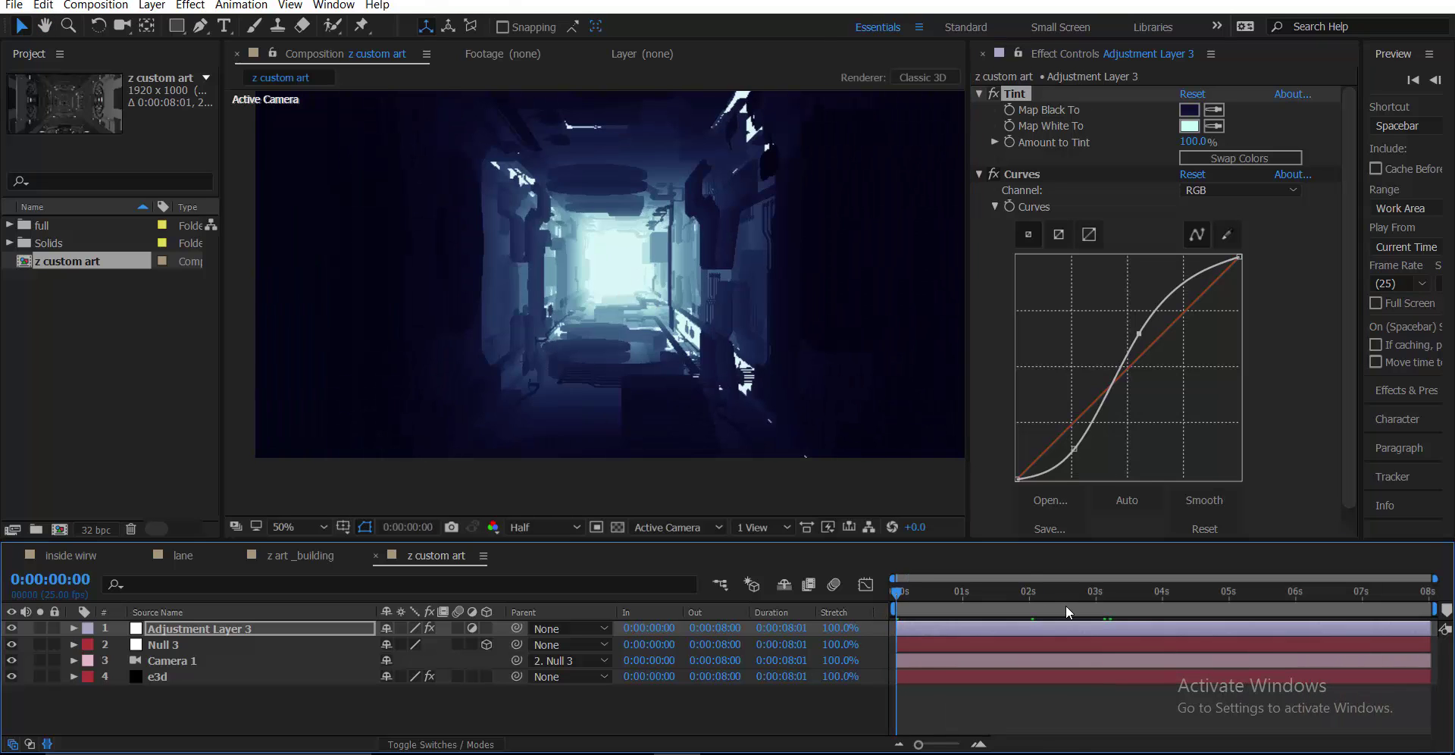
{"action": "key", "text": "space"}
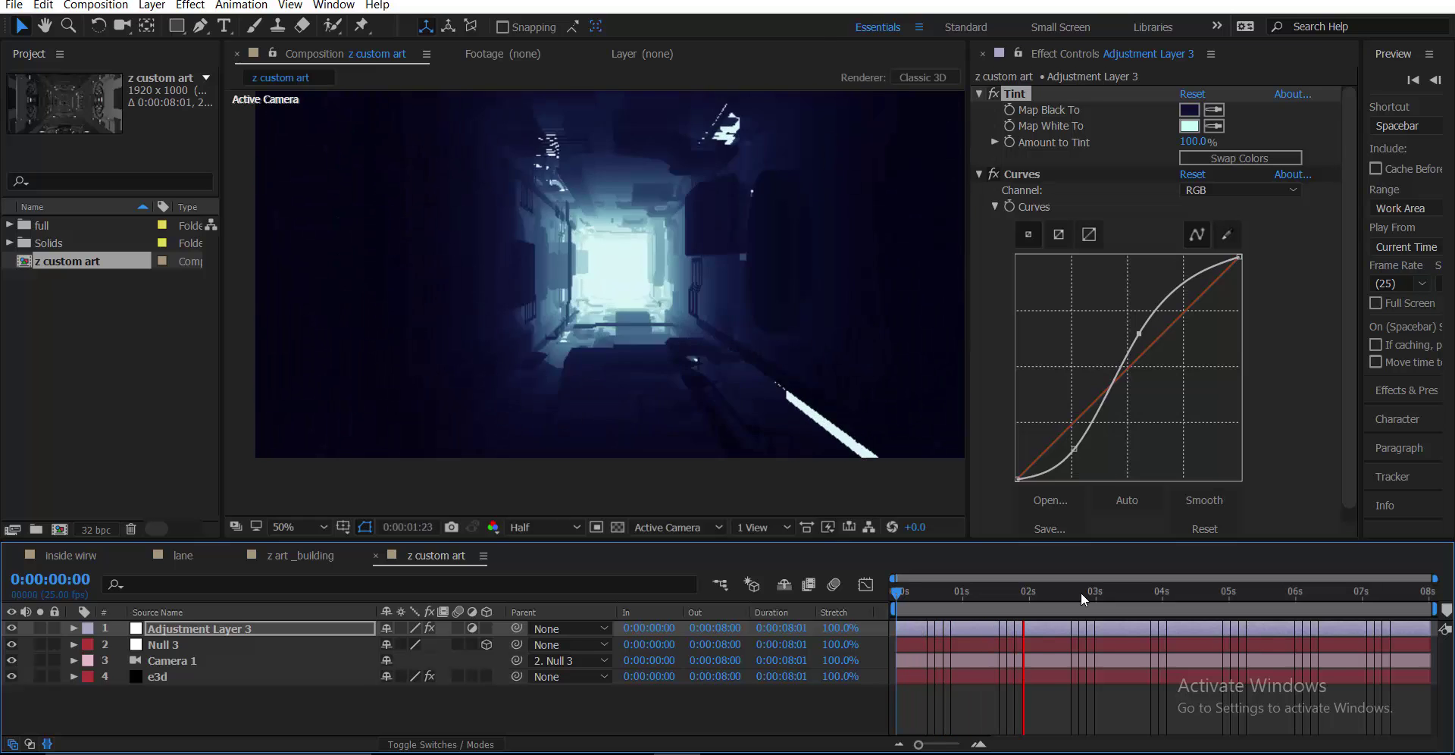
{"action": "left_click", "coordinate": [1103, 593]}
{"action": "left_click_drag", "start_coordinate": [1125, 593], "coordinate": [1412, 620]}
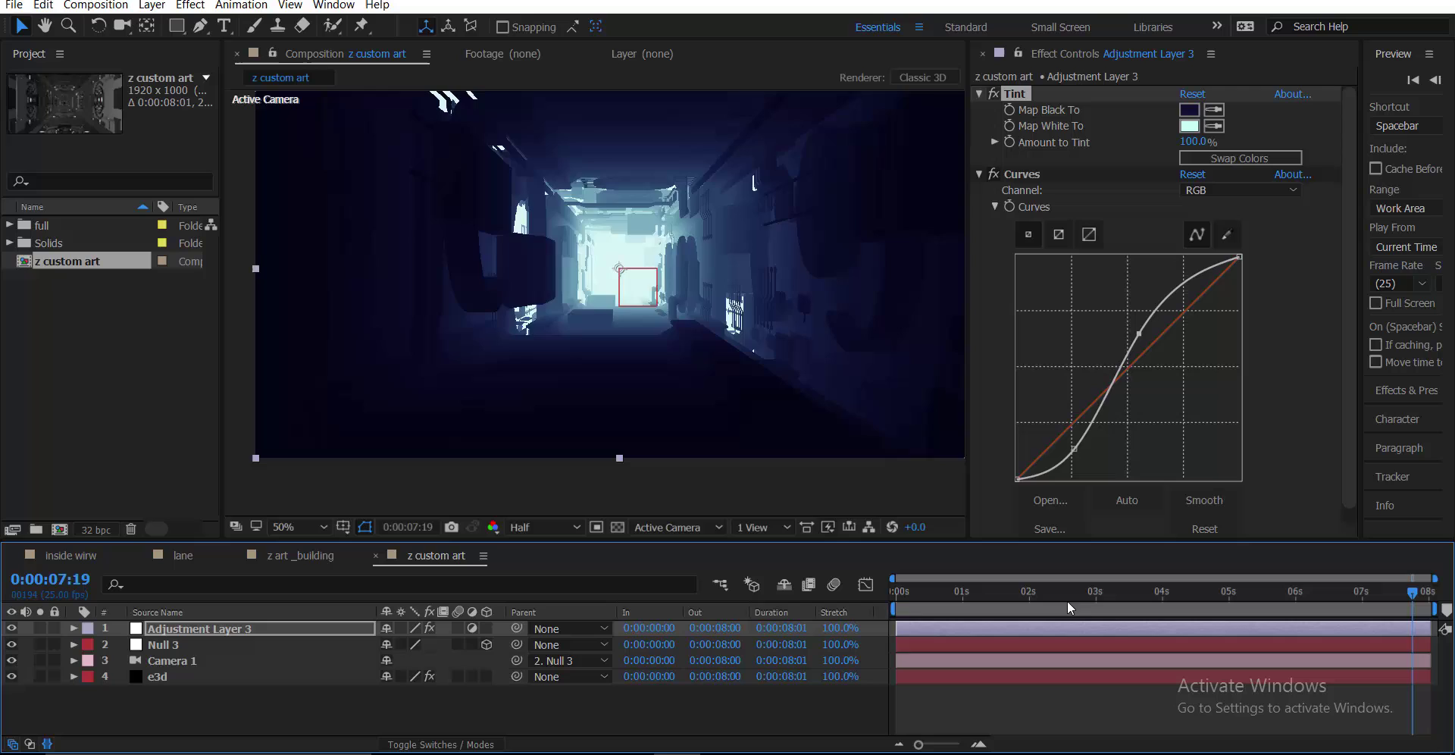
- Create a new black solid at composition size, 1920 x 1000 px, named "slide"
{"action": "right_click", "coordinate": [244, 713]}
{"action": "left_click", "coordinate": [480, 602]}
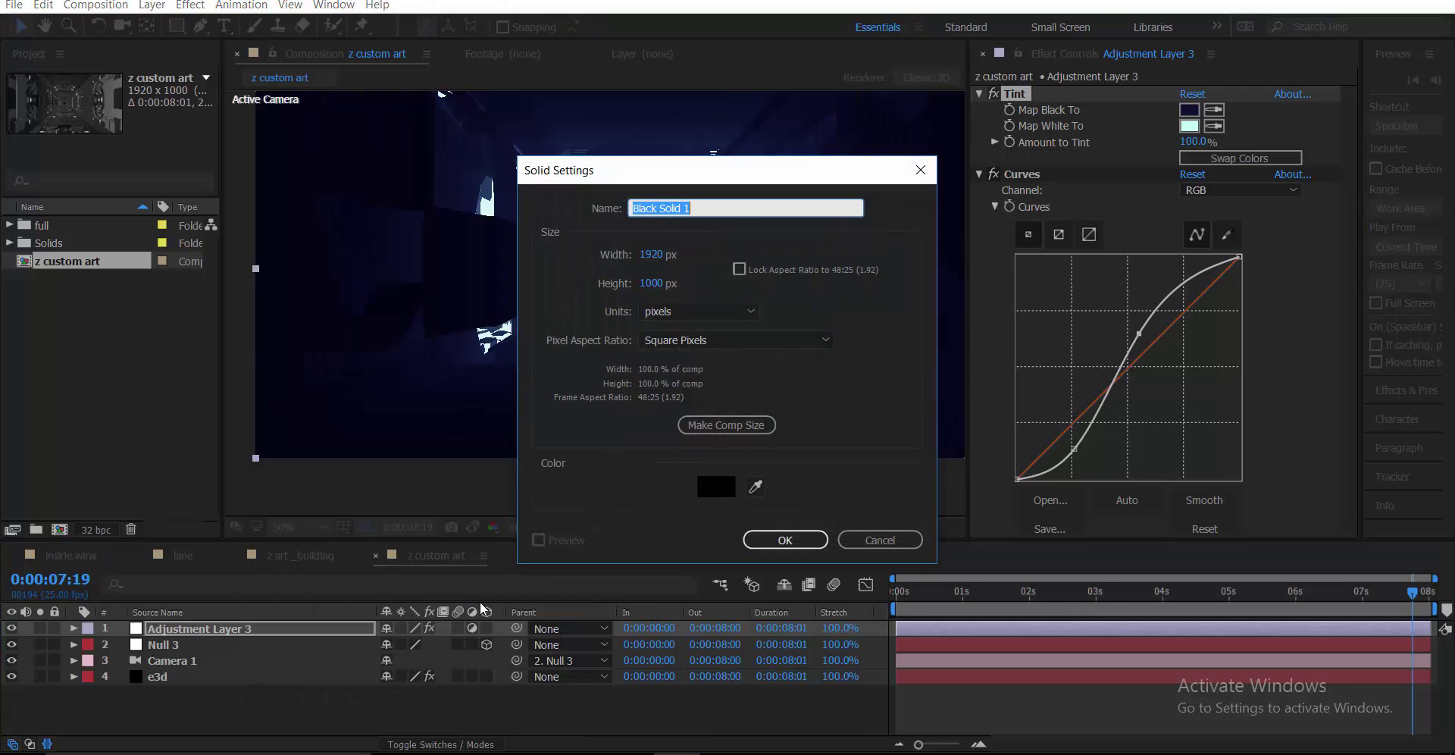
{"action": "type", "text": "slide"}
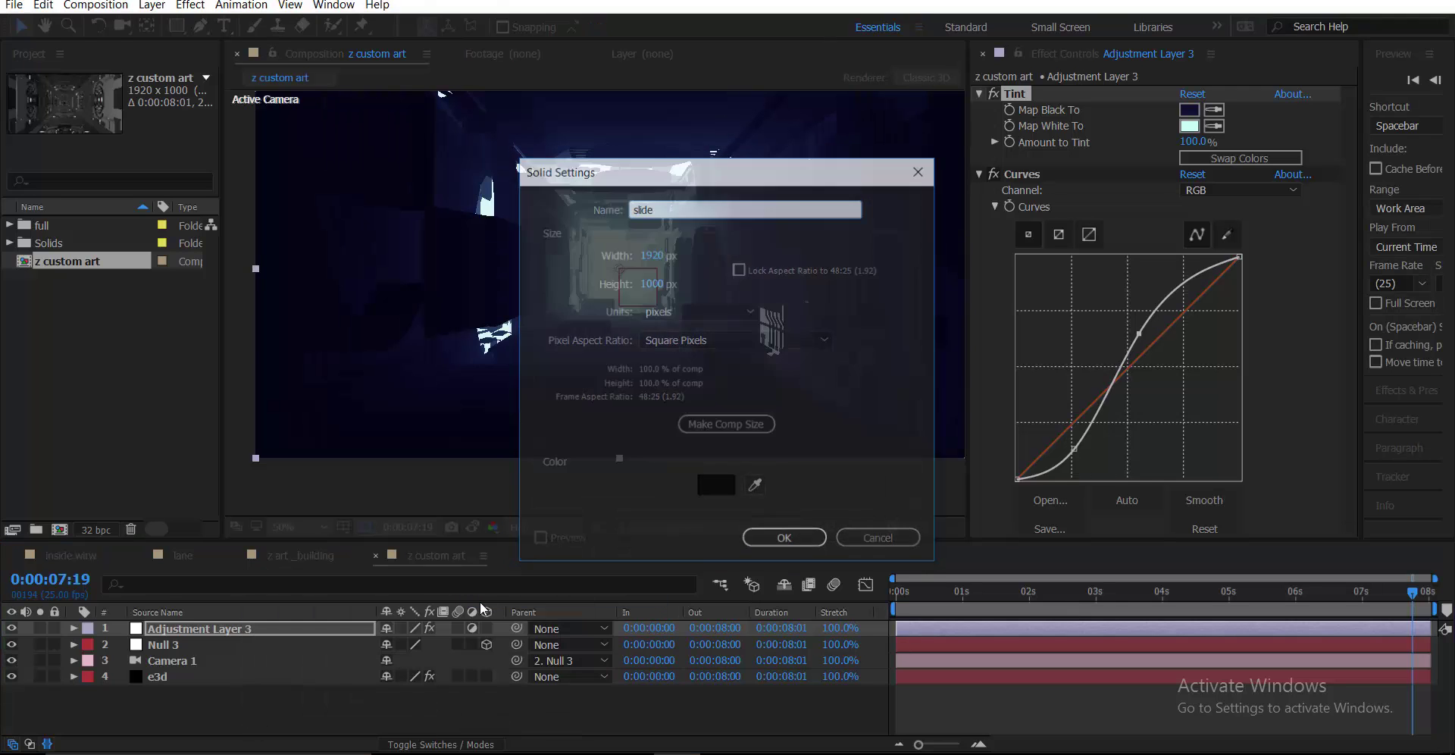
{"action": "key", "text": "Return"}
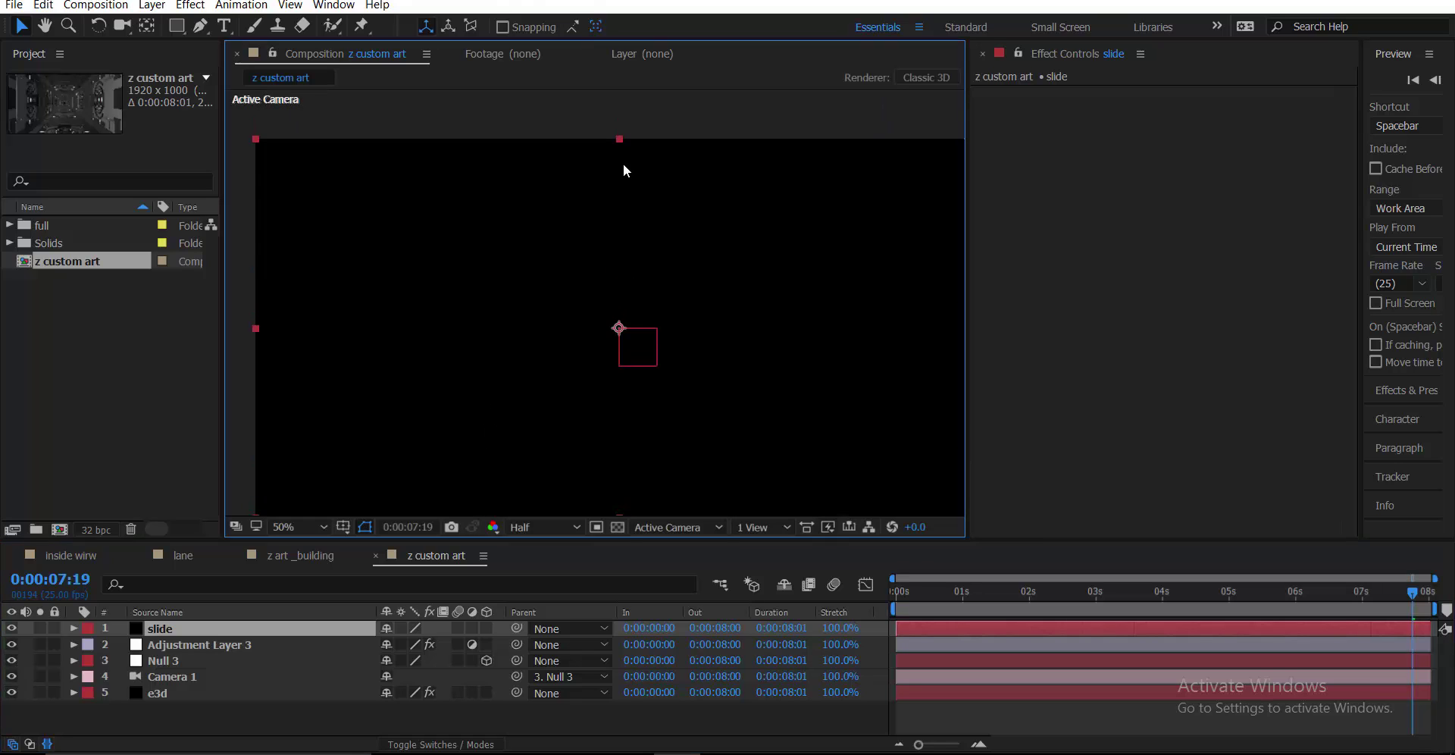
- Squash the slide solid vertically into a thin full-width black bar and place it along the composition's upper edge
{"action": "left_click_drag", "start_coordinate": [616, 141], "coordinate": [626, 298]}
{"action": "key", "text": "shift+Up"}
{"action": "key", "text": "shift+Up"}
{"action": "key", "text": "shift+Up"}
{"action": "key", "text": "shift+Up"}
{"action": "key", "text": "shift+Up"}
{"action": "key", "text": "shift+Up"}
{"action": "key", "text": "shift+Up"}
{"action": "key", "text": "shift+Up"}
{"action": "key", "text": "shift+Up"}
{"action": "key", "text": "shift+Up"}
{"action": "key", "text": "shift+Up"}
{"action": "key", "text": "shift+Up"}
{"action": "key", "text": "shift+Up"}
{"action": "key", "text": "shift+Up"}
{"action": "key", "text": "shift+Up"}
{"action": "key", "text": "shift+Up"}
{"action": "key", "text": "shift+Up"}
{"action": "key", "text": "shift+Up"}
{"action": "key", "text": "shift+Up"}
{"action": "key", "text": "shift+Up"}
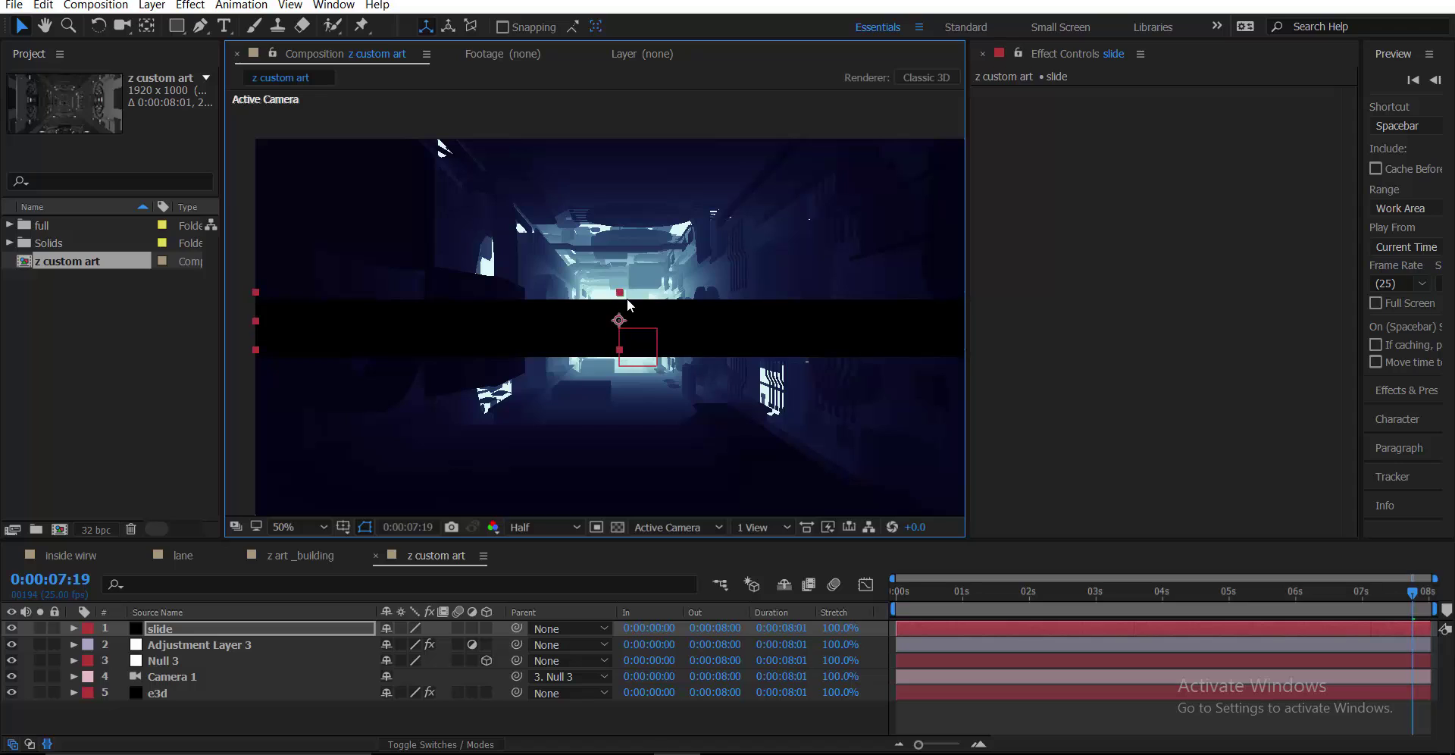
{"action": "key", "text": "shift+Up"}
{"action": "key", "text": "shift+Up"}
{"action": "key", "text": "shift+Up"}
{"action": "key", "text": "shift+Up"}
{"action": "key", "text": "shift+Up"}
{"action": "key", "text": "shift+Up"}
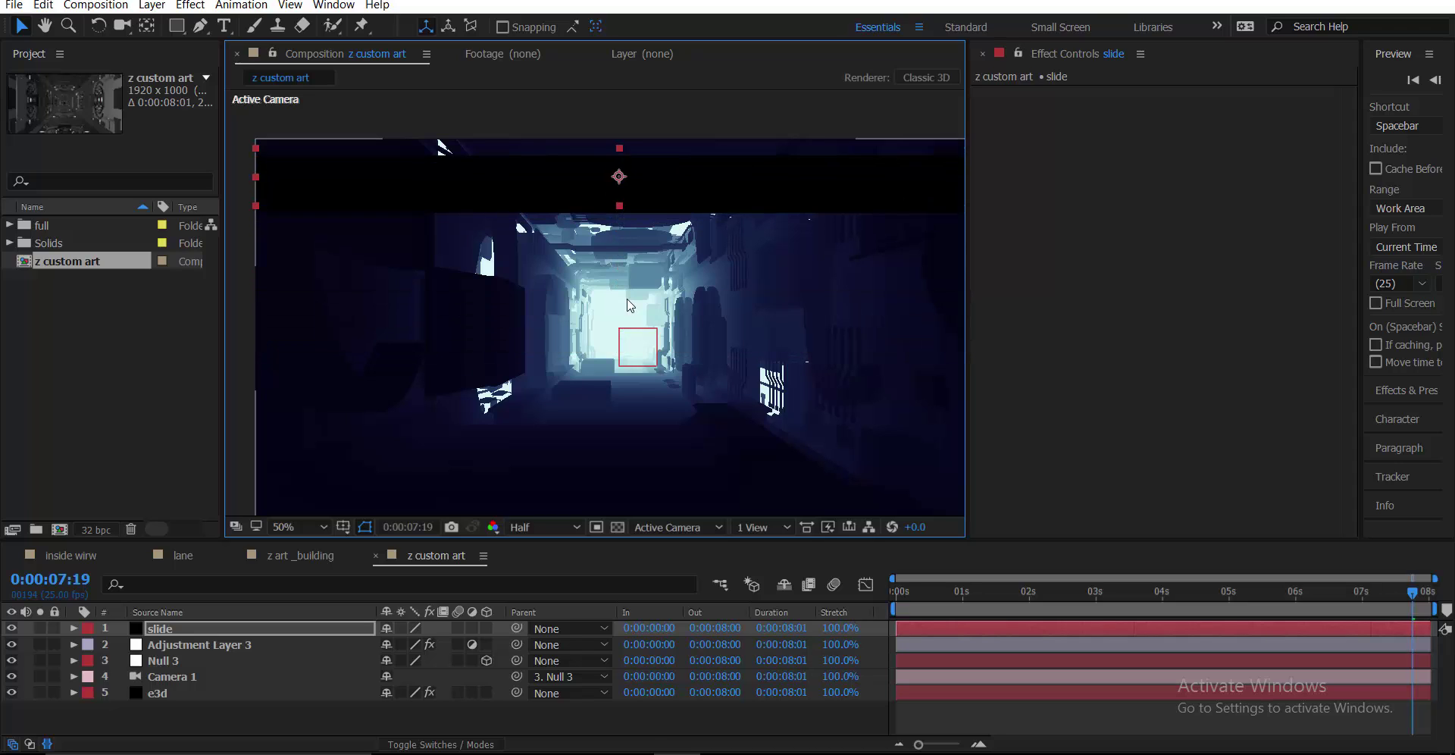
{"action": "key", "text": "shift+Up"}
{"action": "key", "text": "shift+Up"}
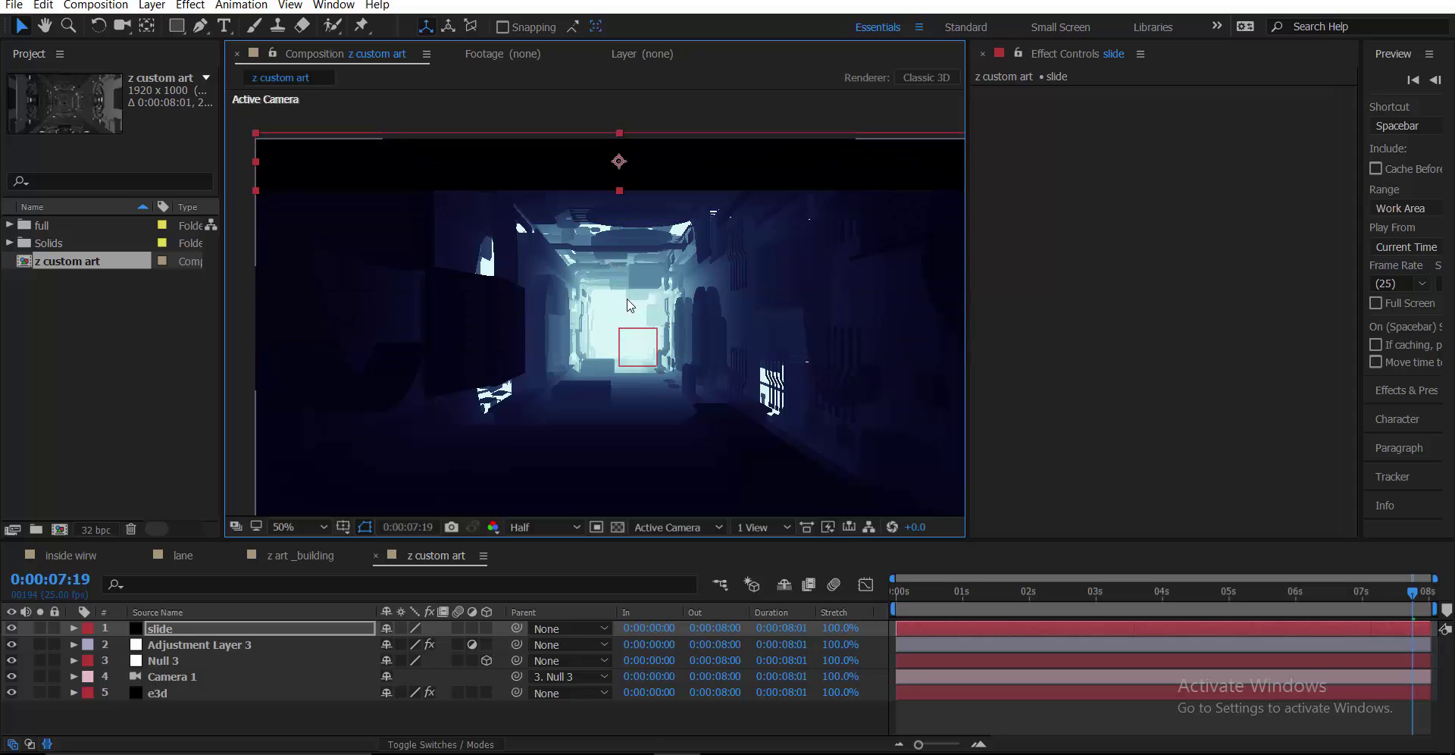
- Duplicate the slide bar, place the copy along the composition's lower edge, and nudge the upper bar slightly upward
{"action": "key", "text": "ctrl+d"}
{"action": "key", "text": "shift+Down"}
{"action": "key", "text": "shift+Down"}
{"action": "key", "text": "shift+Down"}
{"action": "key", "text": "shift+Down"}
{"action": "key", "text": "shift+Down"}
{"action": "key", "text": "shift+Down"}
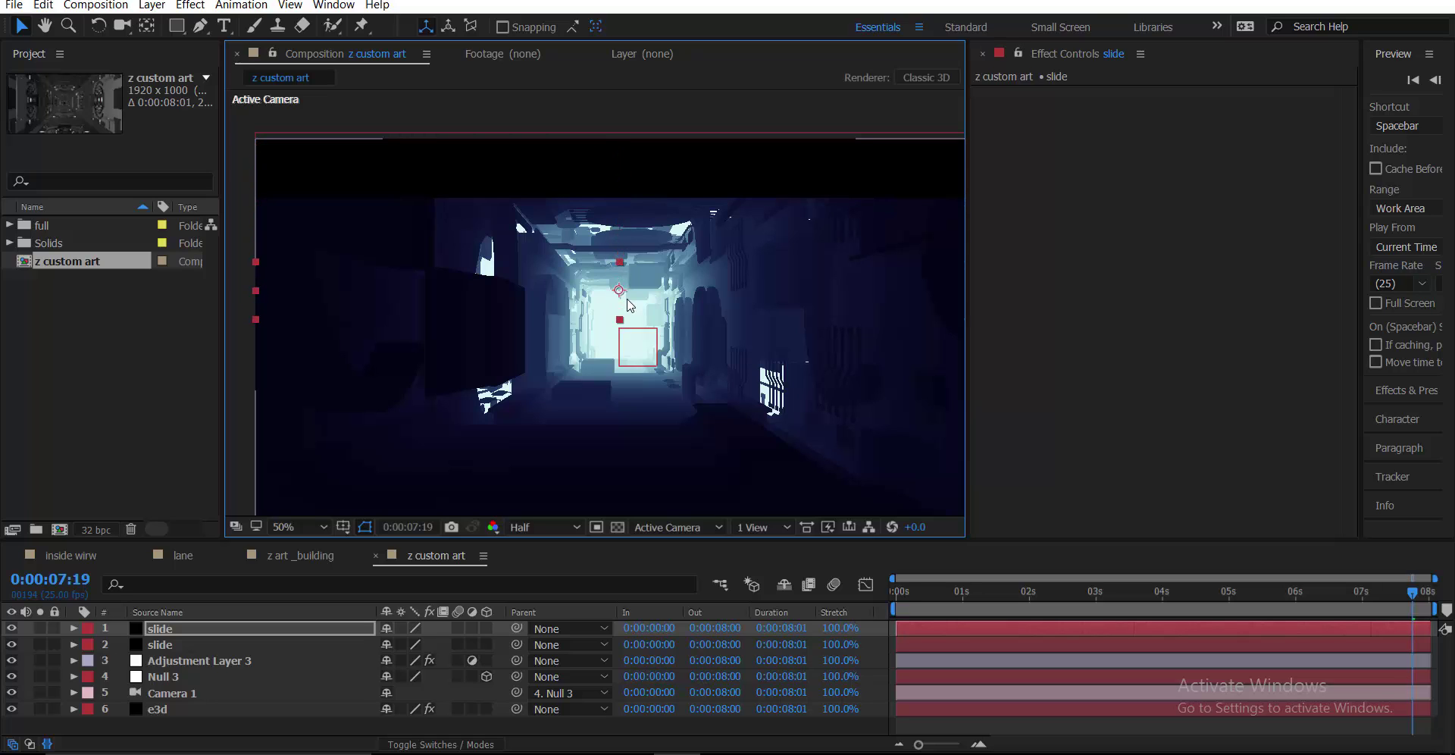
{"action": "key", "text": "shift+Down"}
{"action": "key", "text": "shift+Down"}
{"action": "key", "text": "shift+Down"}
{"action": "key", "text": "shift+Down"}
{"action": "key", "text": "shift+Down"}
{"action": "key", "text": "shift+Down"}
{"action": "key", "text": "shift+Down"}
{"action": "key", "text": "shift+Down"}
{"action": "key", "text": "shift+Down"}
{"action": "key", "text": "shift+Down"}
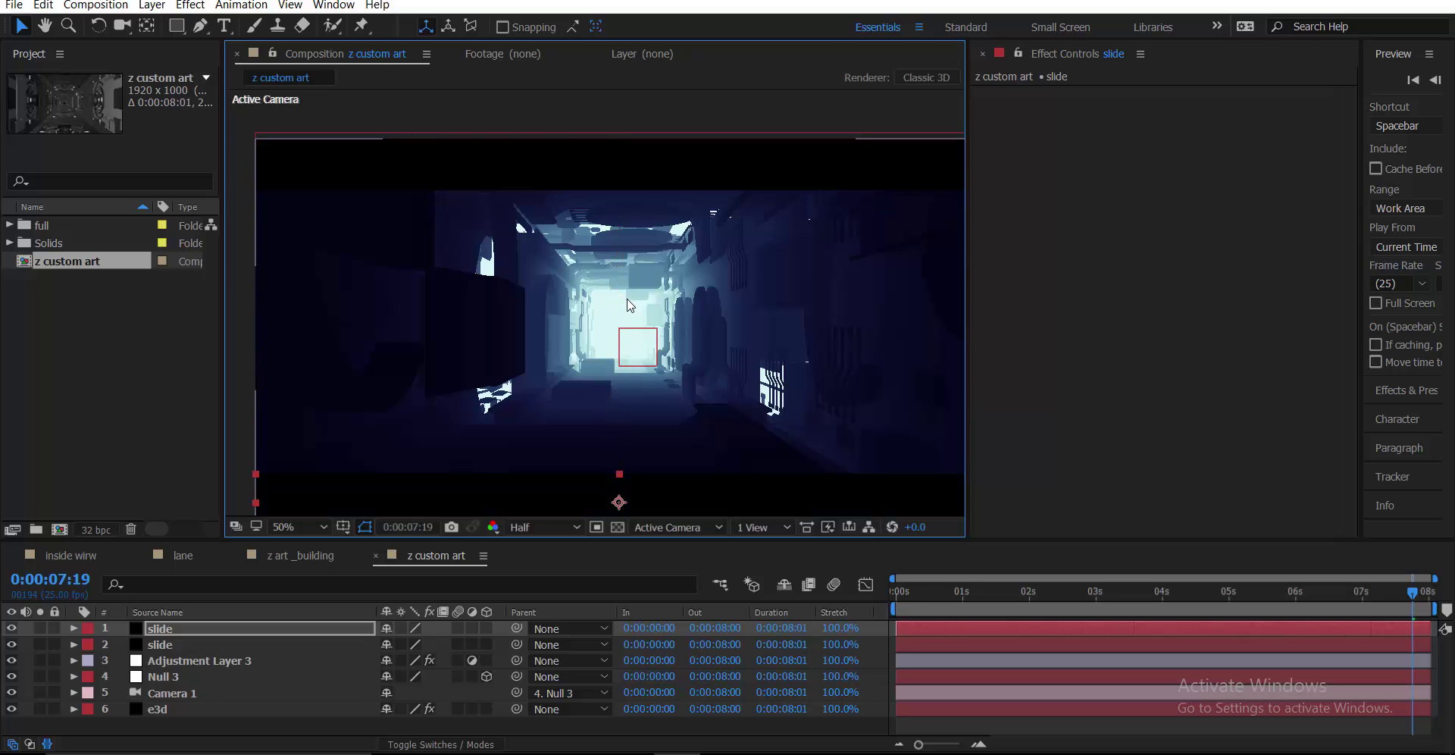
{"action": "left_click_drag", "start_coordinate": [627, 298], "coordinate": [645, 269]}
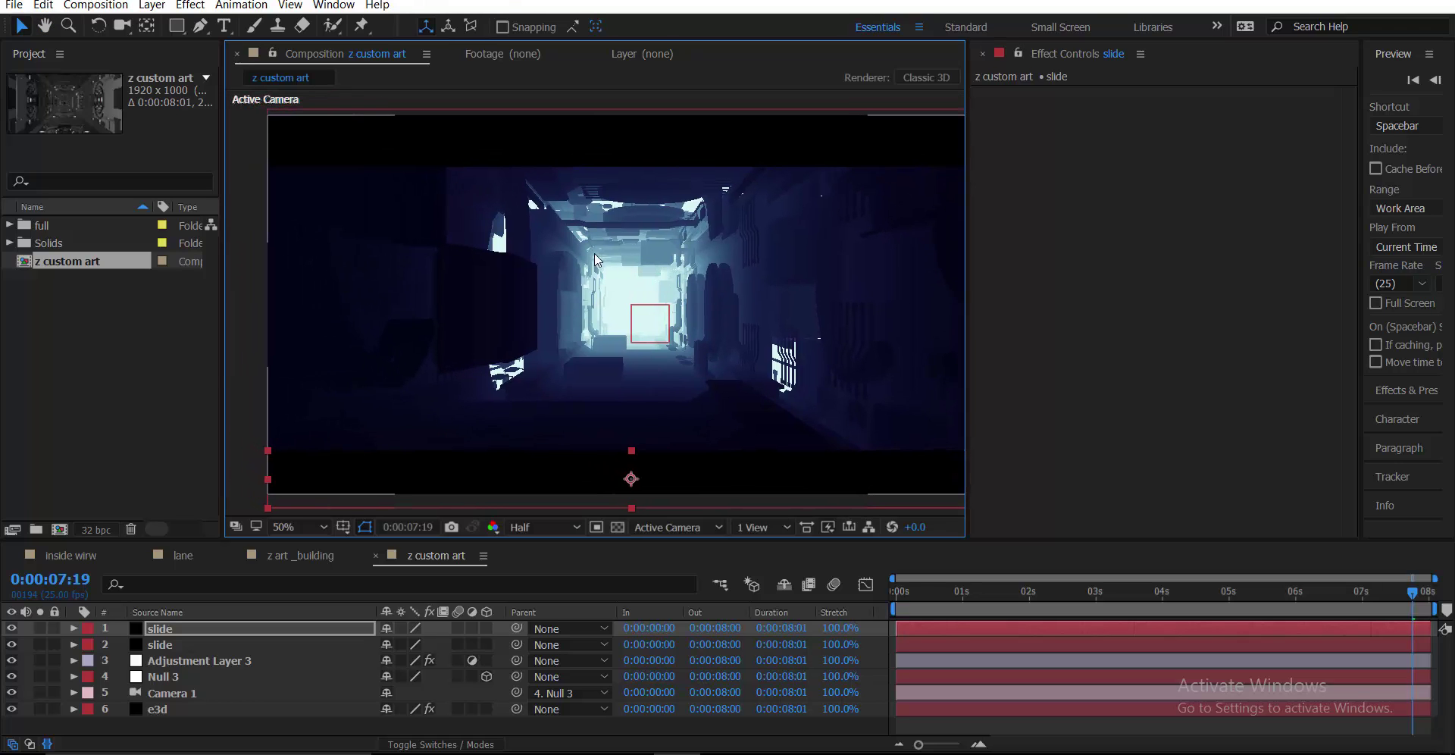
{"action": "left_click", "coordinate": [592, 143]}
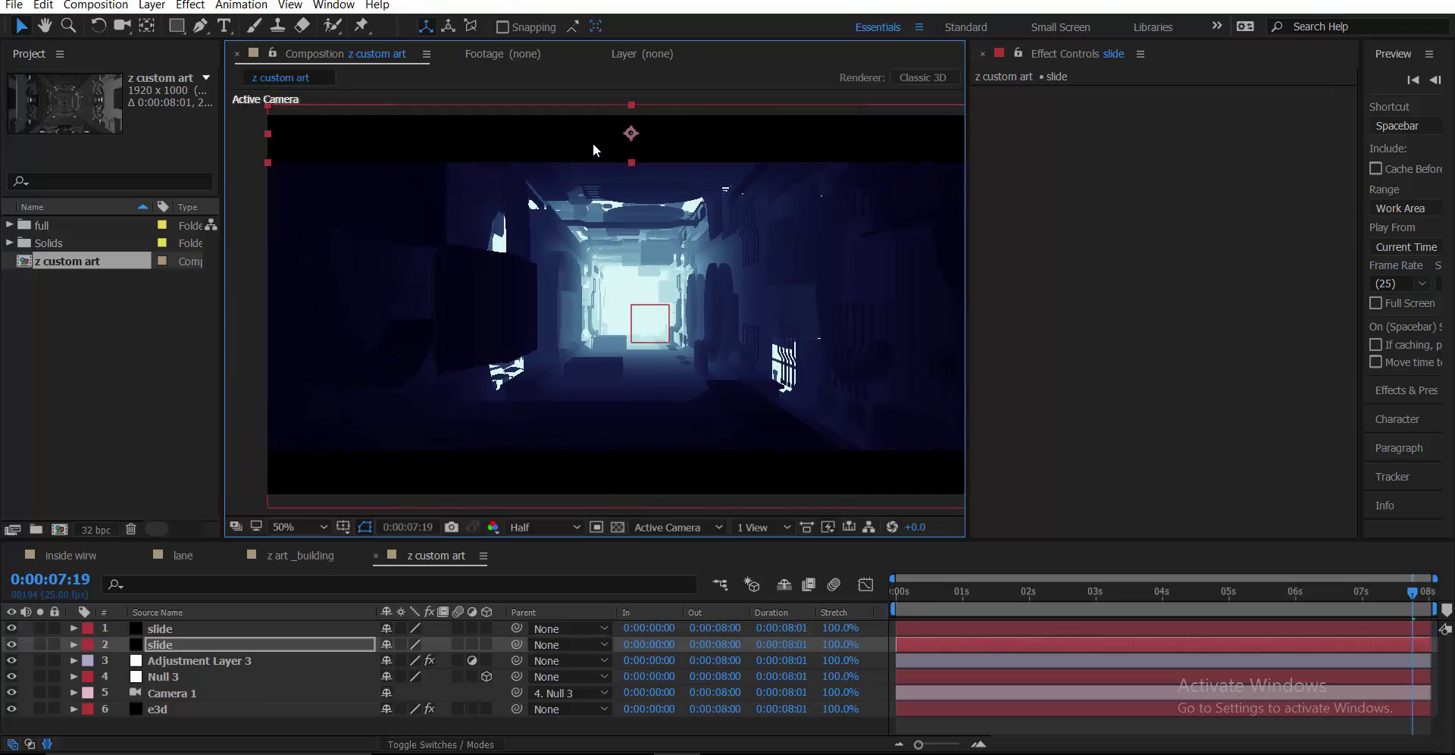
- Check the letterboxed fly-through at 0:00:04:13 and 0:00:07:06, and save the project
{"action": "left_click", "coordinate": [1197, 591]}
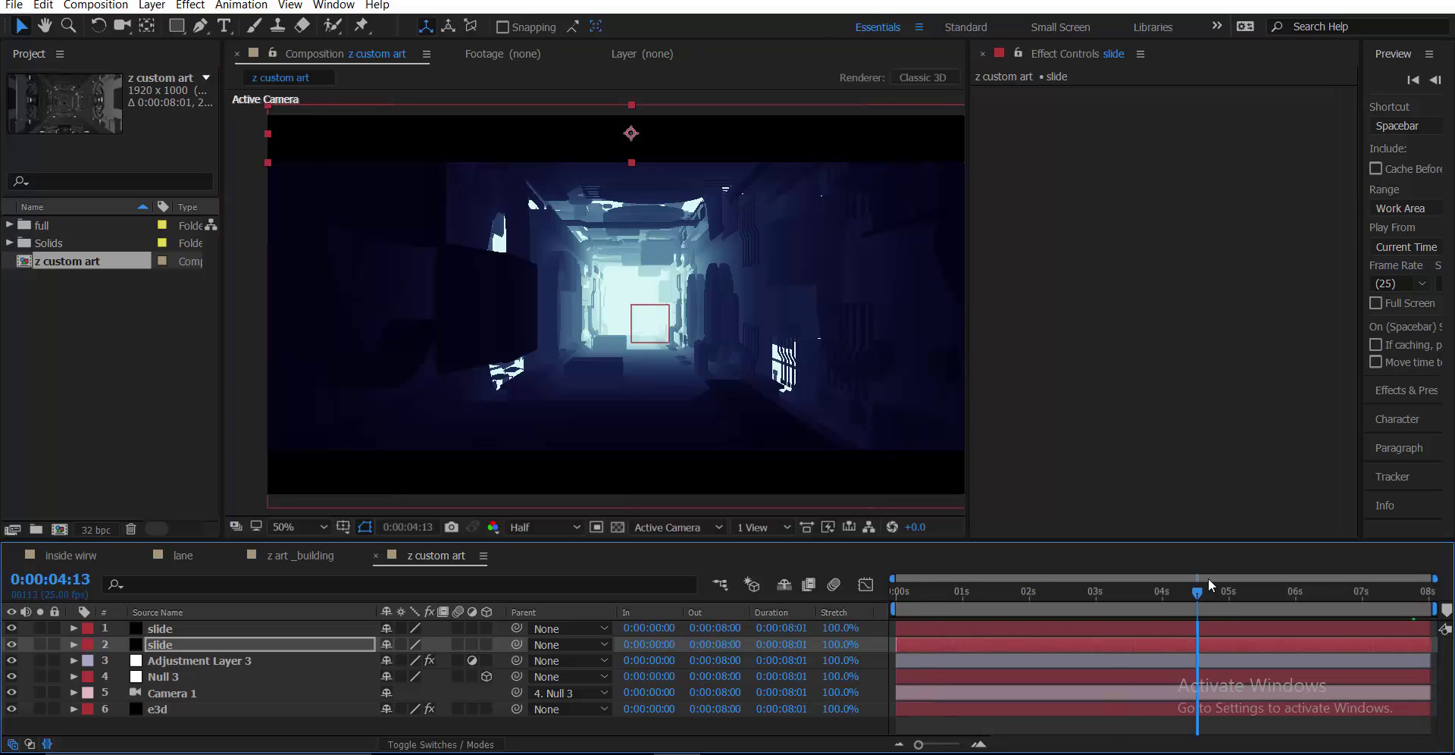
{"action": "key", "text": "ctrl+s"}
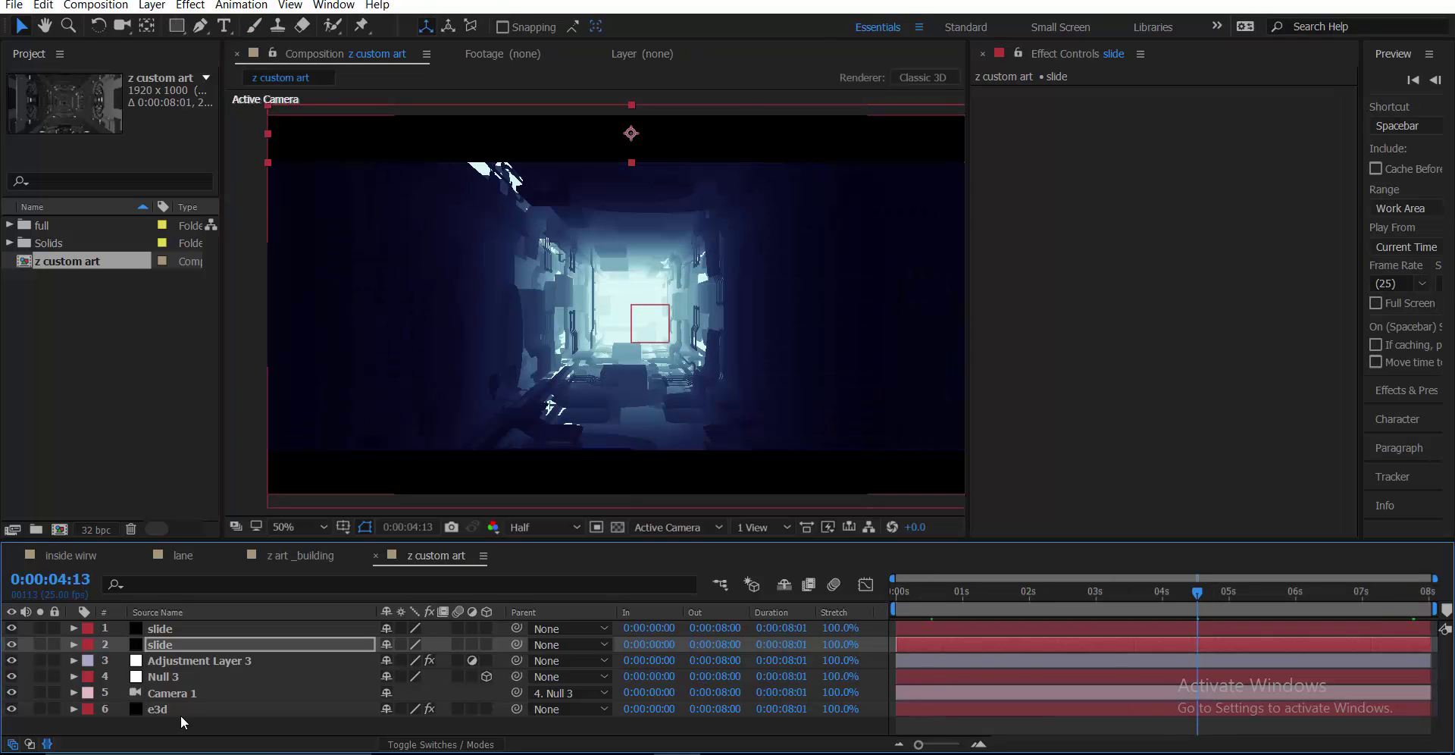
{"action": "left_click", "coordinate": [171, 721]}
{"action": "left_click", "coordinate": [1378, 591]}
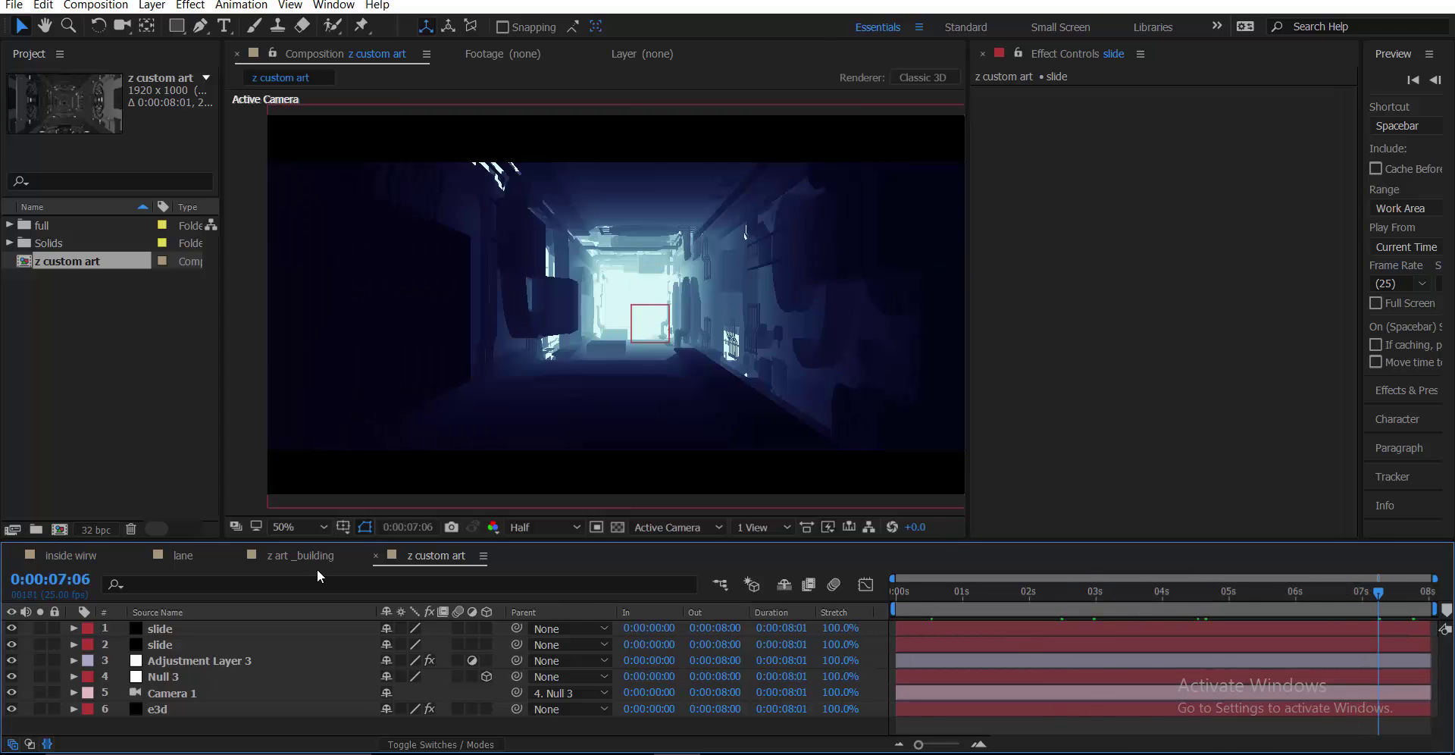
- Open the z art _building composition's Element scene setup and examine the tunnel model built from repeated components
{"action": "left_click", "coordinate": [303, 554]}
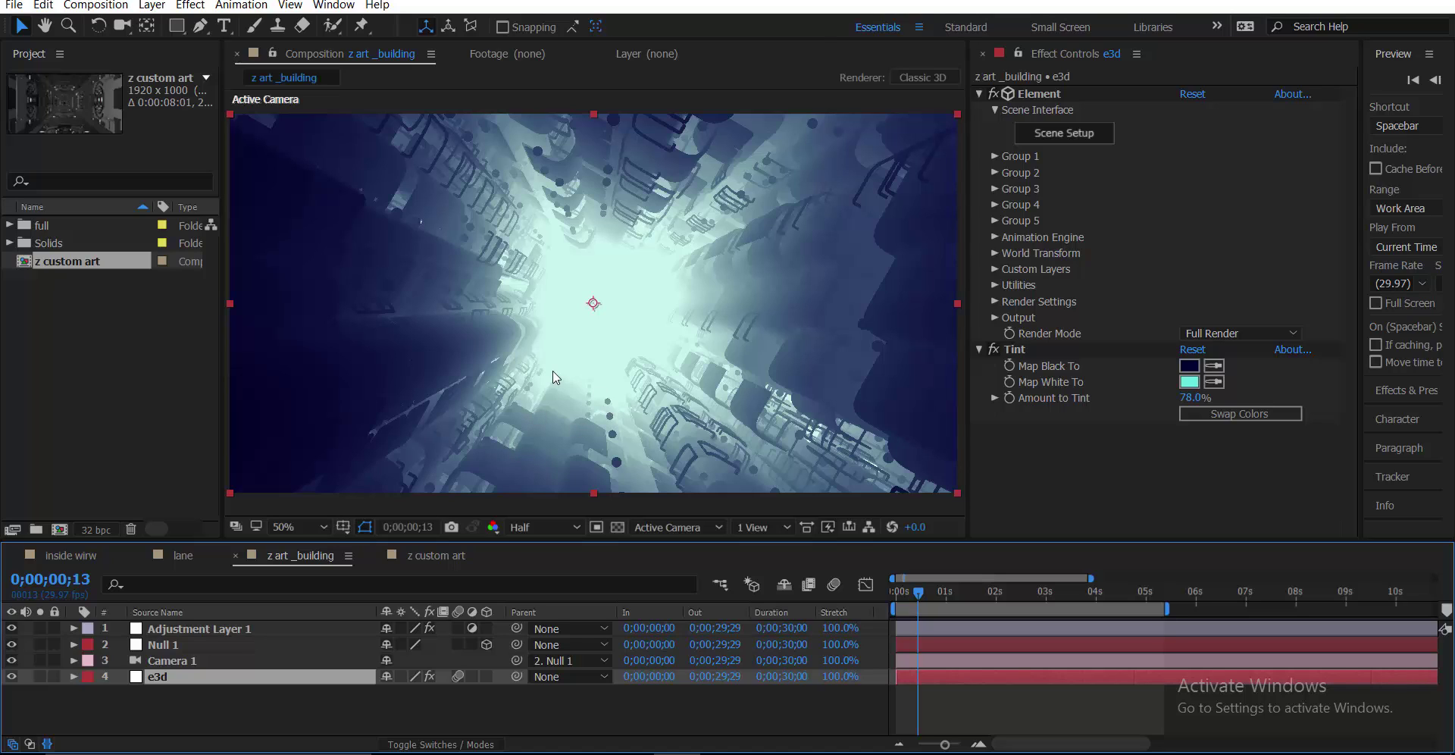
{"action": "left_click", "coordinate": [1086, 137]}
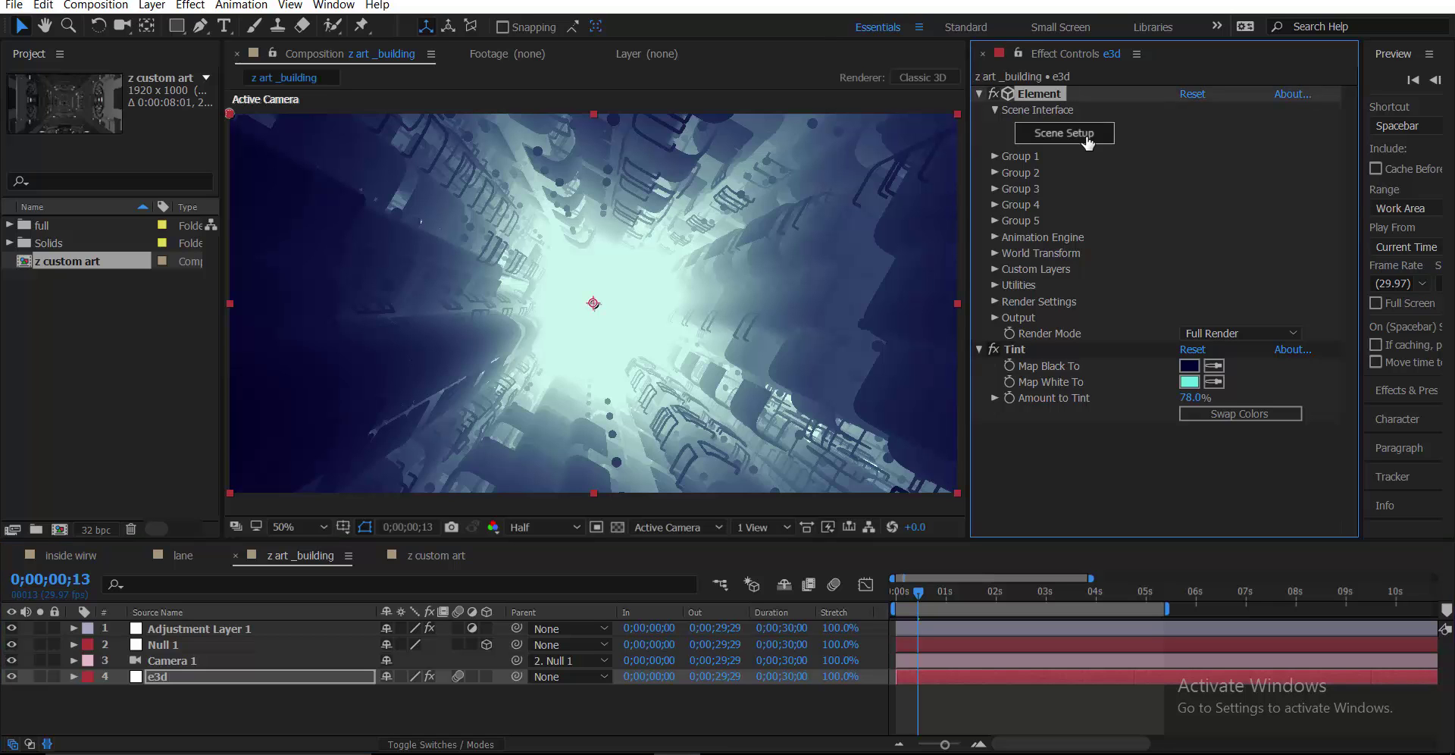
{"action": "left_click", "coordinate": [1088, 143]}
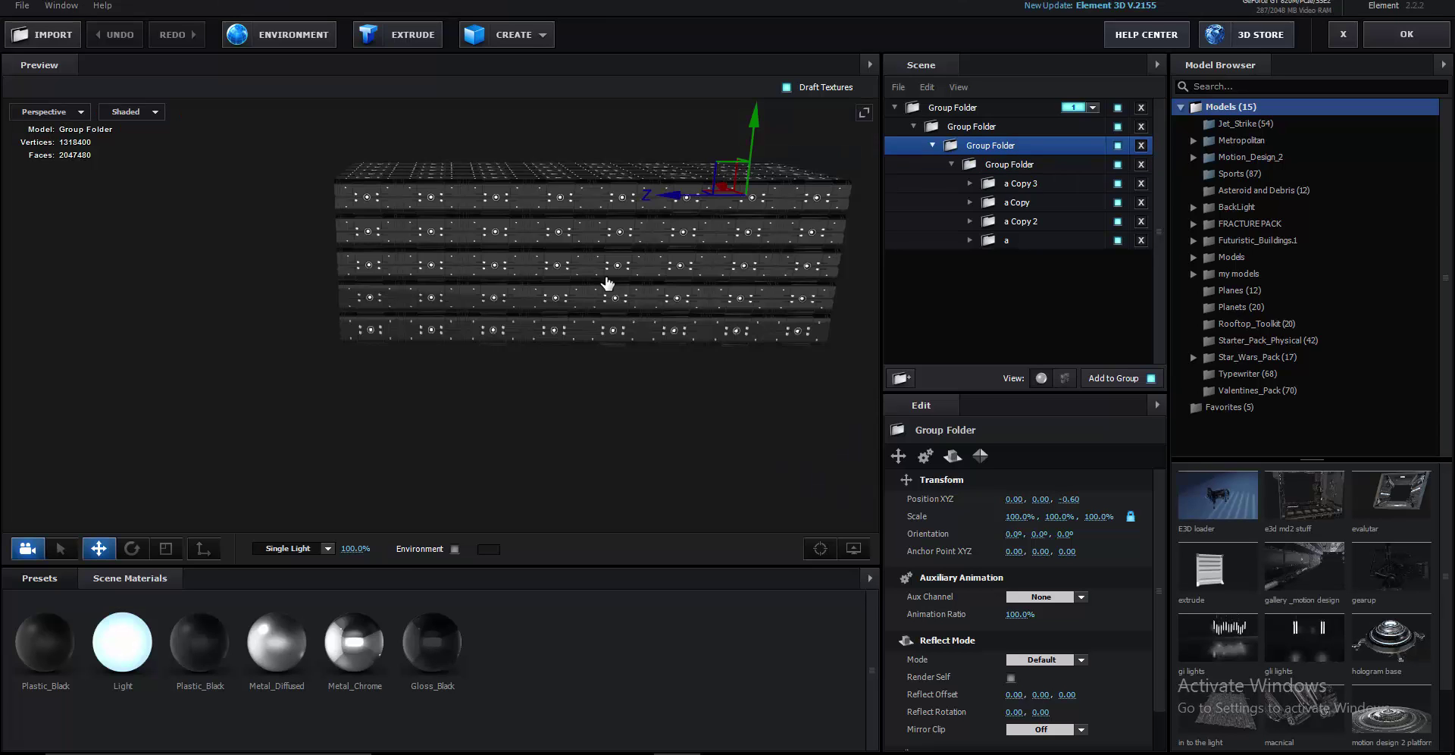
{"action": "left_click_drag", "start_coordinate": [602, 287], "coordinate": [489, 303]}
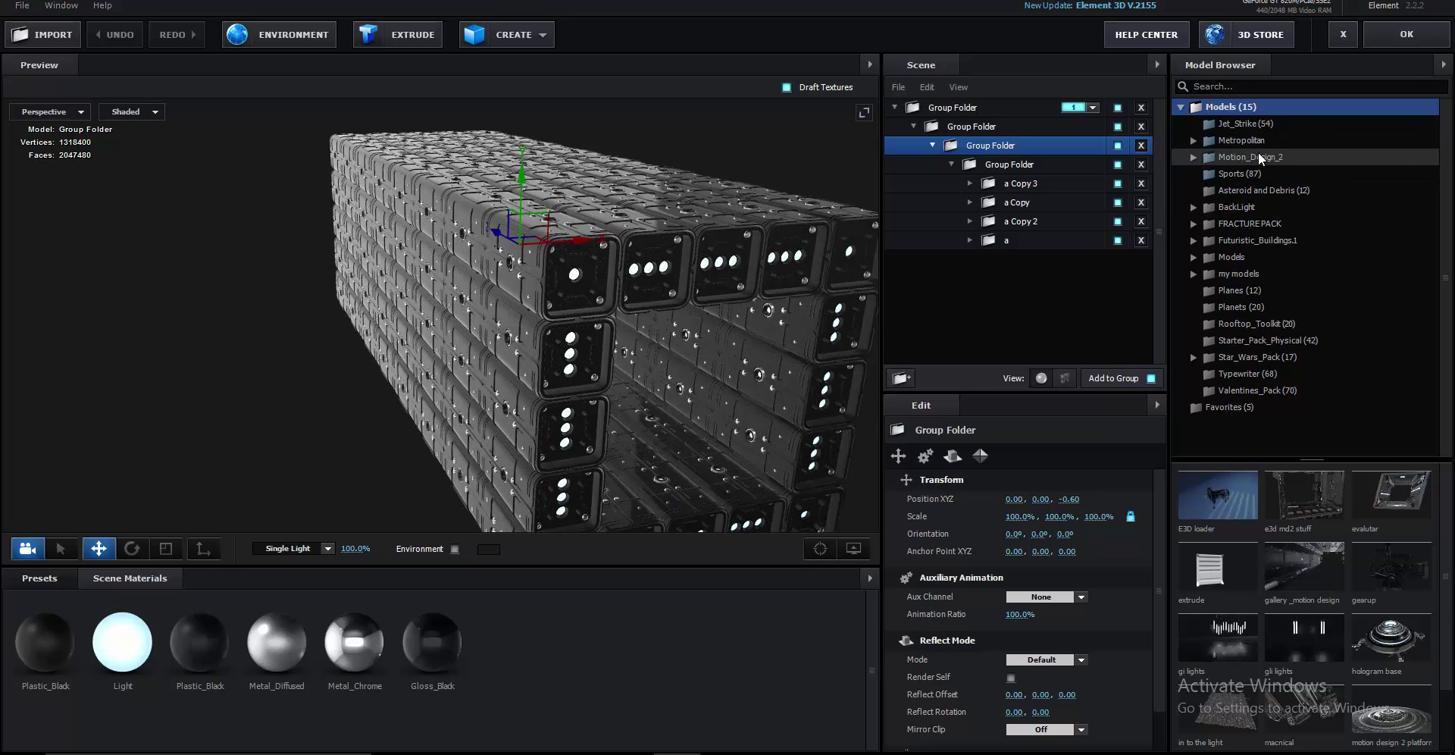
- Browse the Beams and Components models in the Motion_Design_2 library
{"action": "left_click", "coordinate": [1258, 155]}
{"action": "left_click", "coordinate": [1258, 174]}
{"action": "scroll", "coordinate": [1374, 425], "scroll_direction": "down", "scroll_amount": 2}
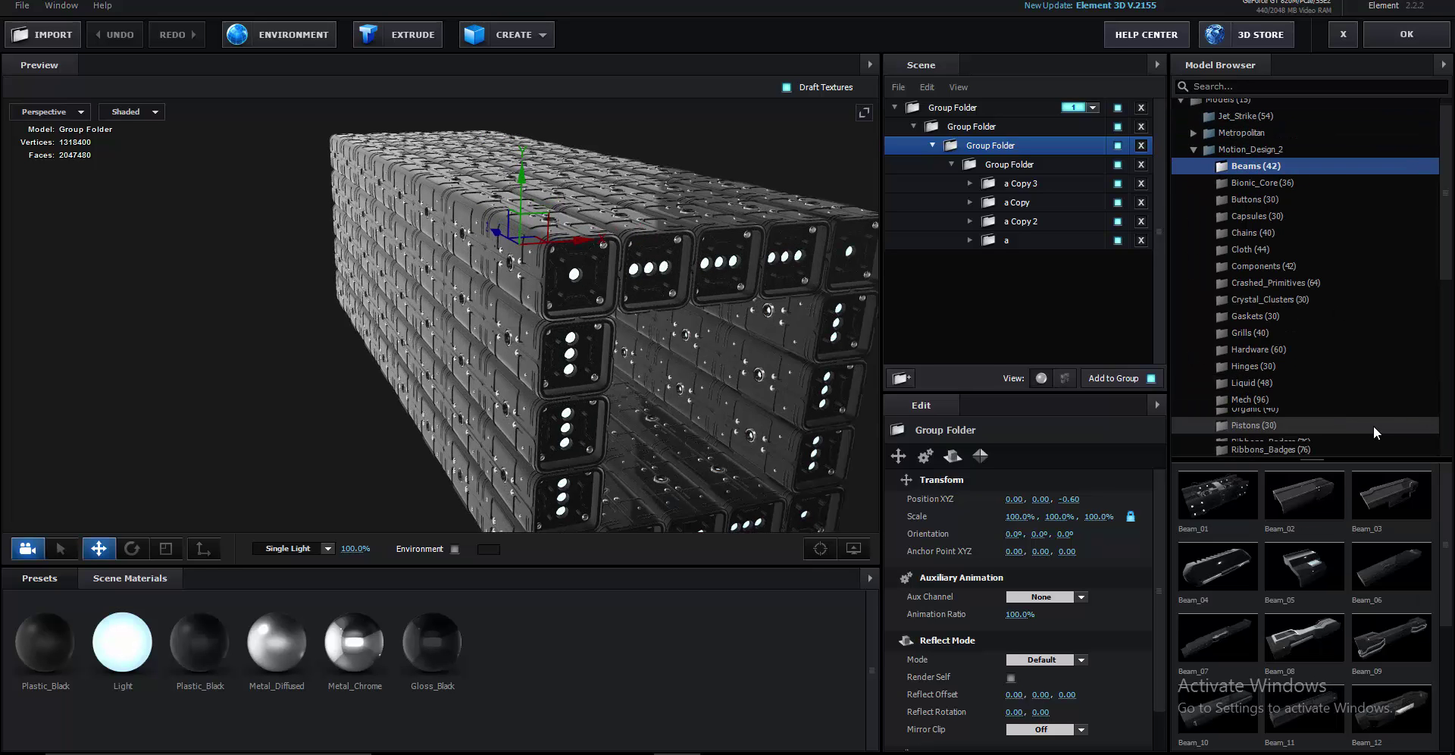
{"action": "scroll", "coordinate": [1373, 670], "scroll_direction": "down", "scroll_amount": 3}
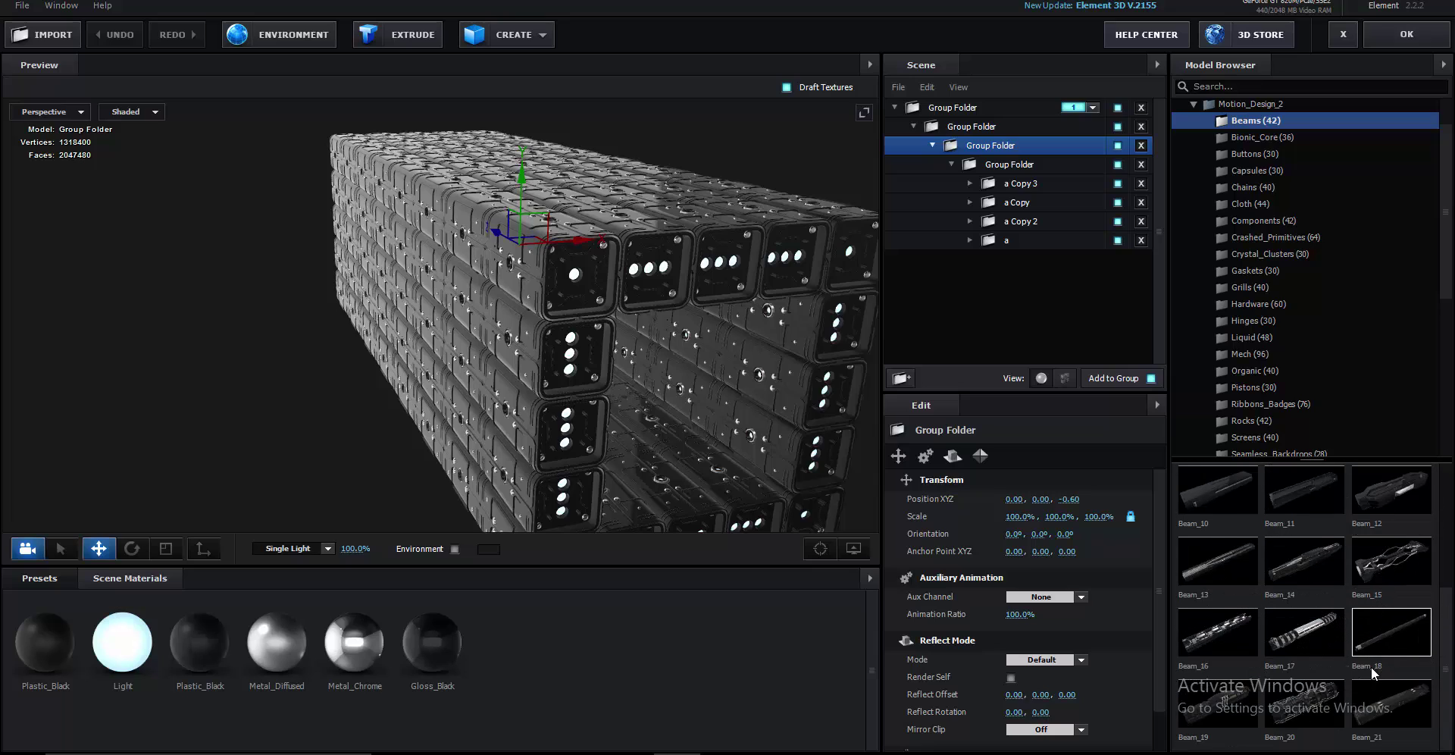
{"action": "left_click", "coordinate": [1280, 219]}
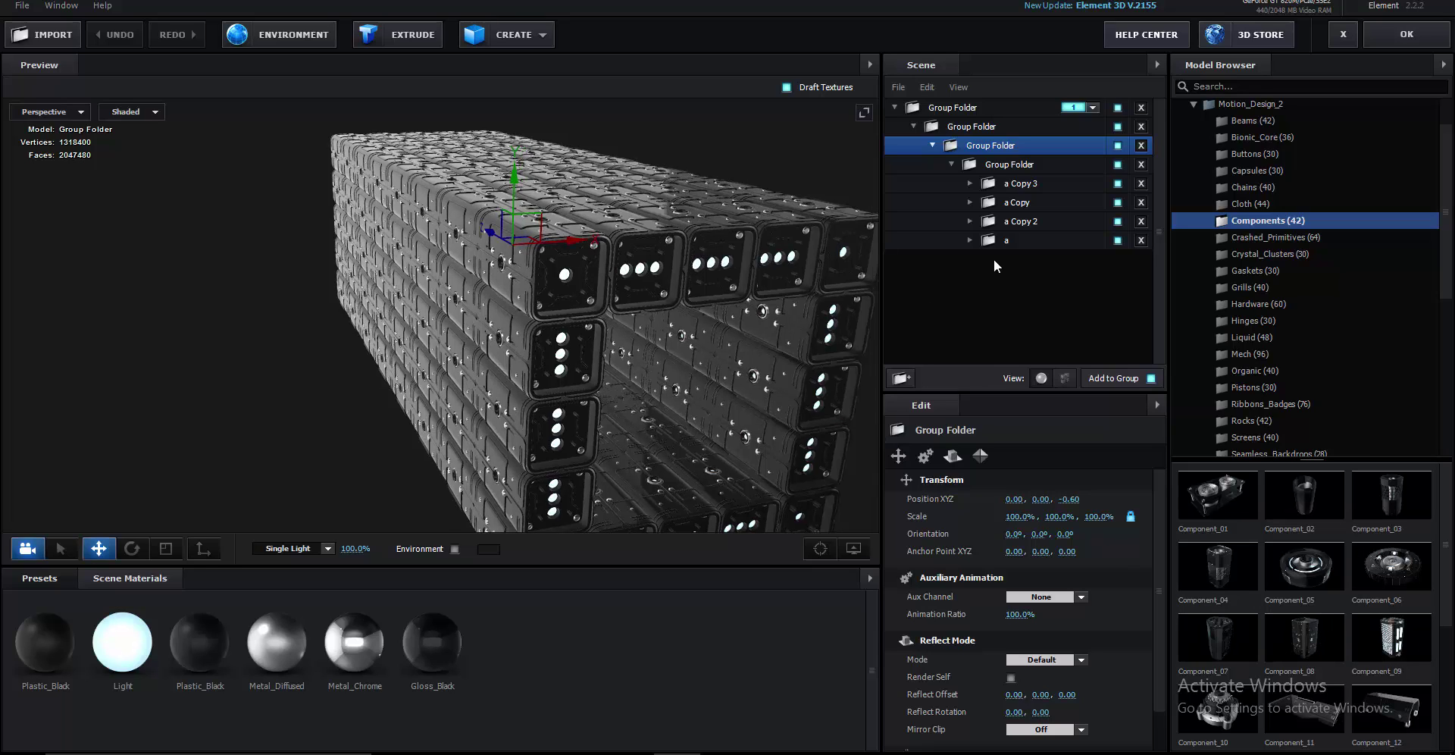
- Examine the Component_08 models in folder a and the Group Symmetry settings of the other nested group folders
{"action": "left_click", "coordinate": [1009, 240]}
{"action": "left_click", "coordinate": [970, 241]}
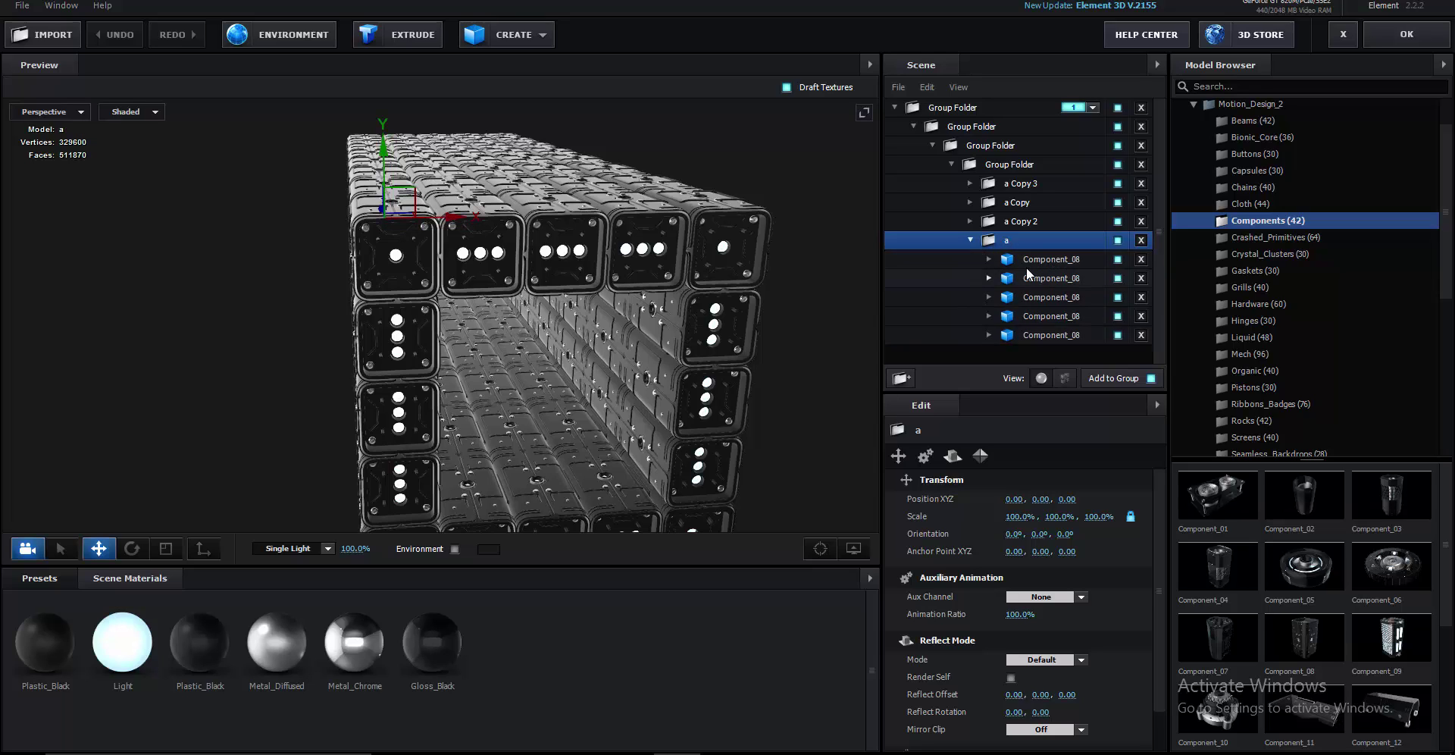
{"action": "left_click", "coordinate": [970, 241]}
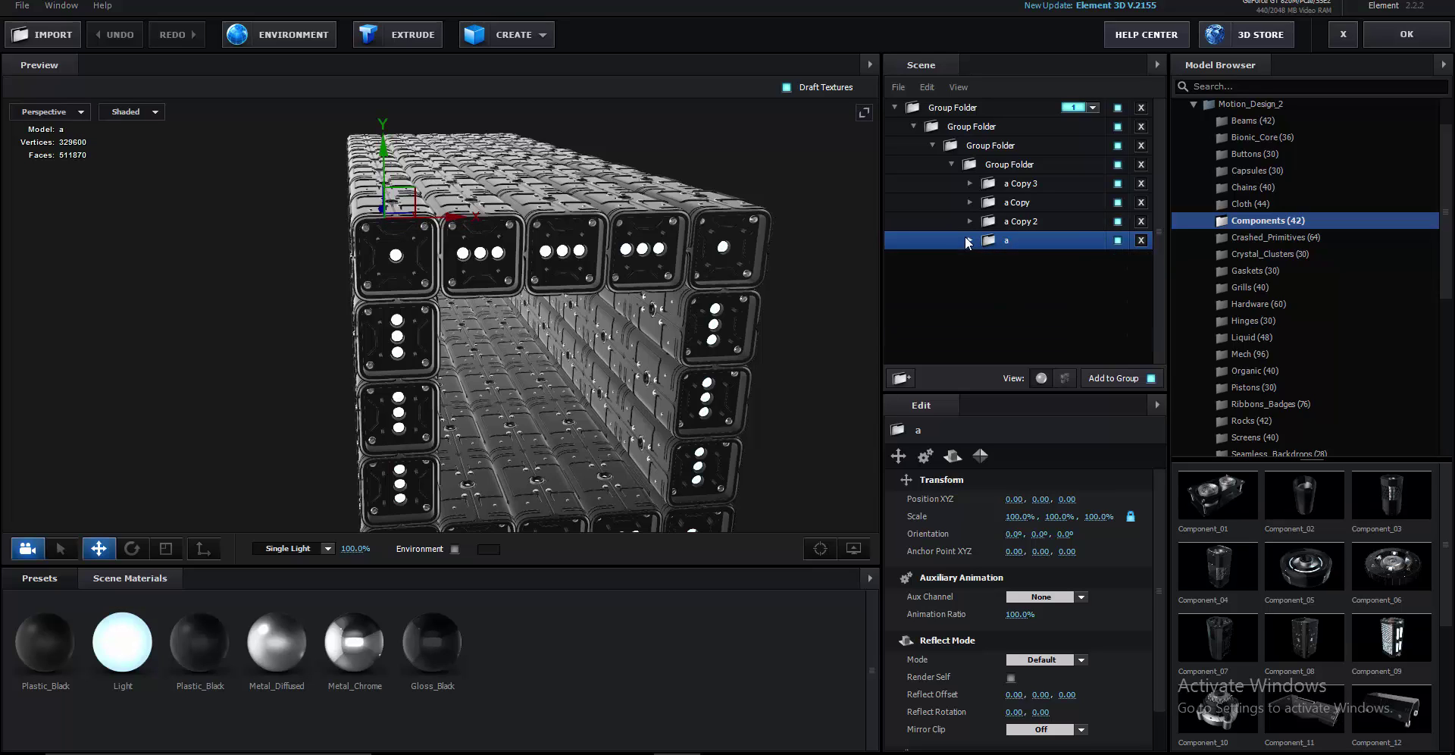
{"action": "left_click", "coordinate": [1003, 224]}
{"action": "left_click", "coordinate": [980, 455]}
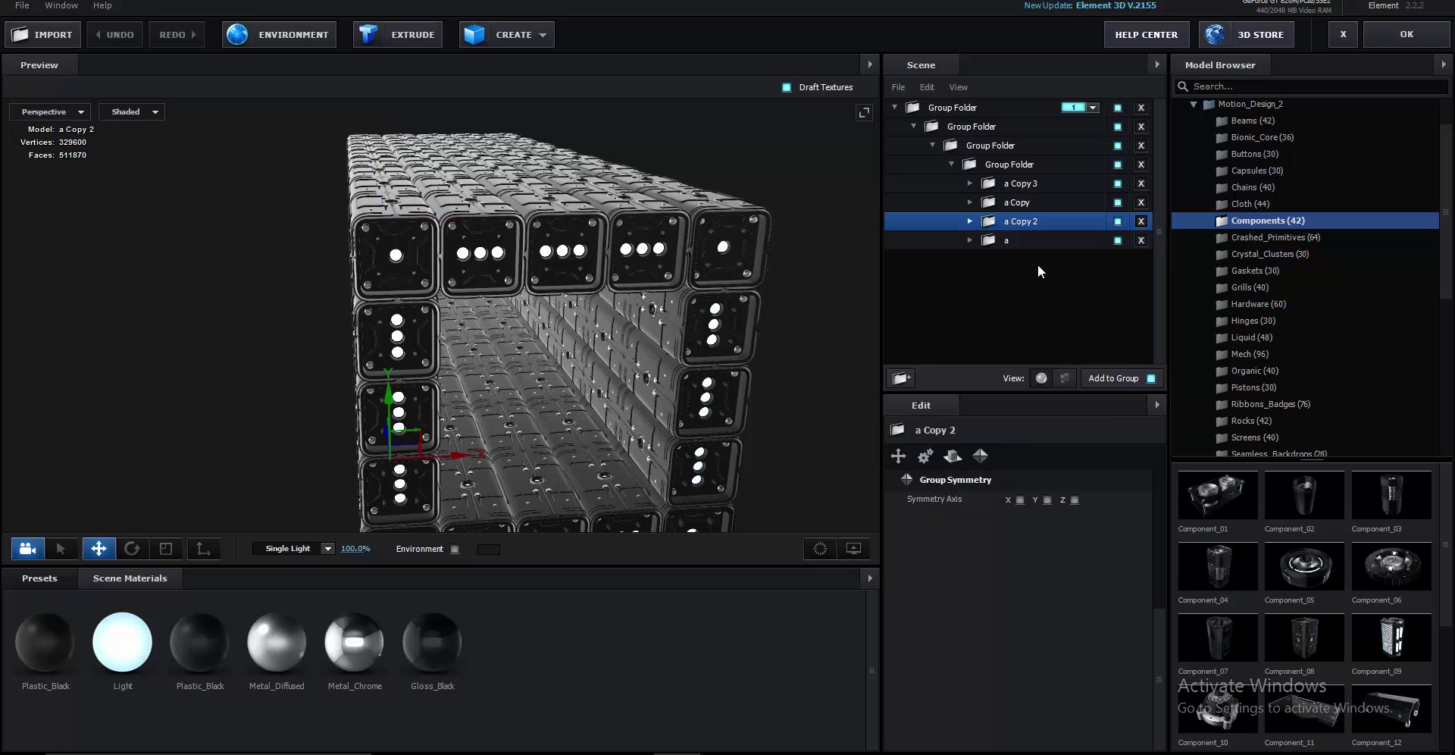
{"action": "left_click", "coordinate": [1023, 202]}
{"action": "left_click", "coordinate": [1021, 183]}
{"action": "left_click", "coordinate": [1020, 161]}
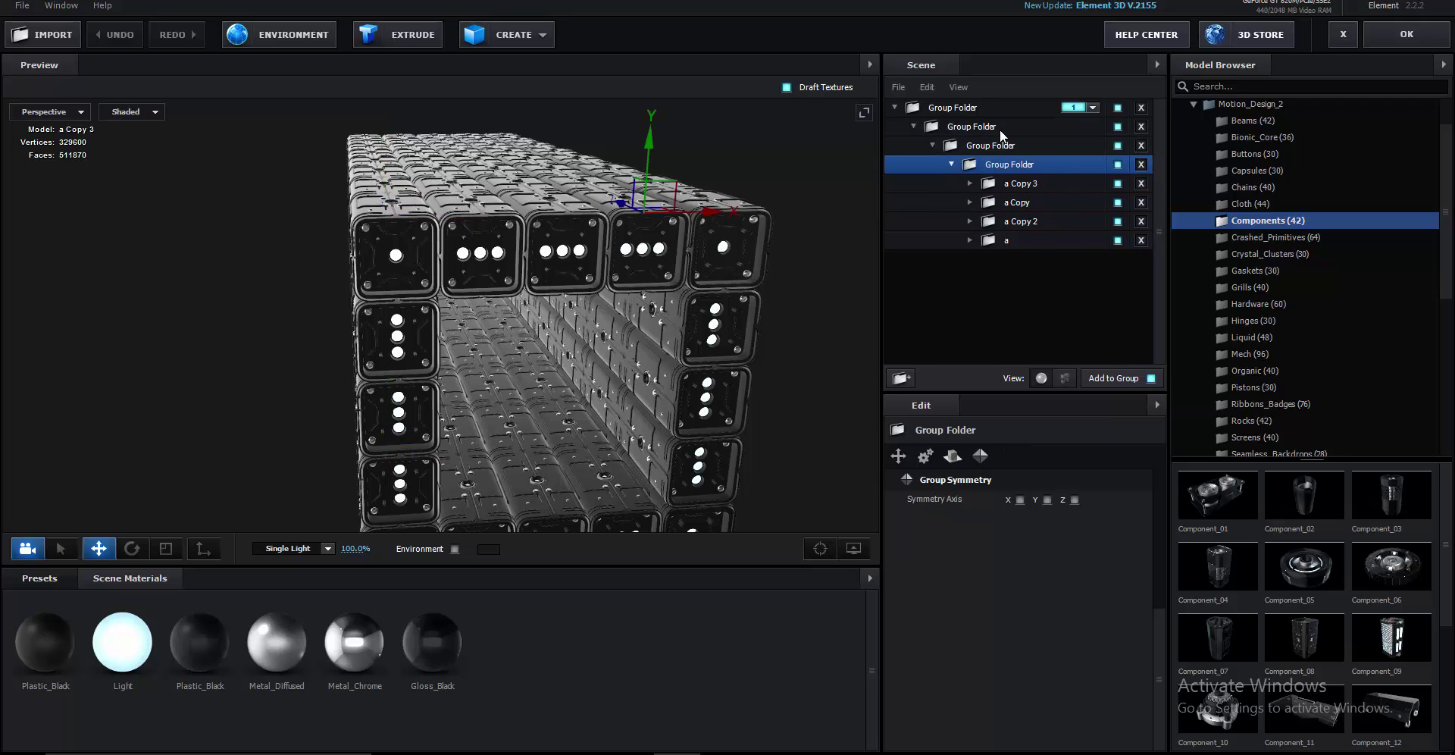
{"action": "left_click", "coordinate": [999, 128]}
{"action": "left_click", "coordinate": [1018, 149]}
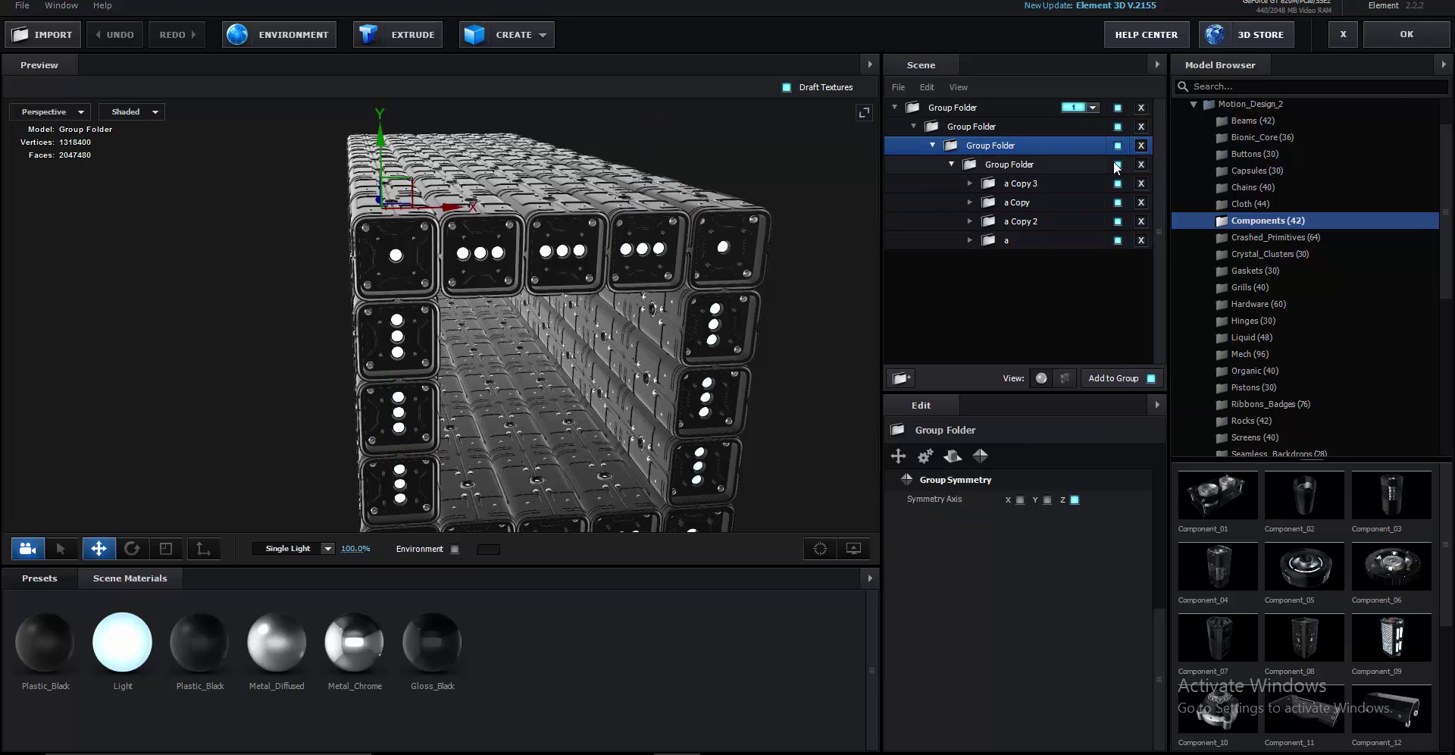
- Turn off Z-axis symmetry on the three outer nested group folders to show the unmirrored ring of blocks
{"action": "left_click", "coordinate": [1074, 500]}
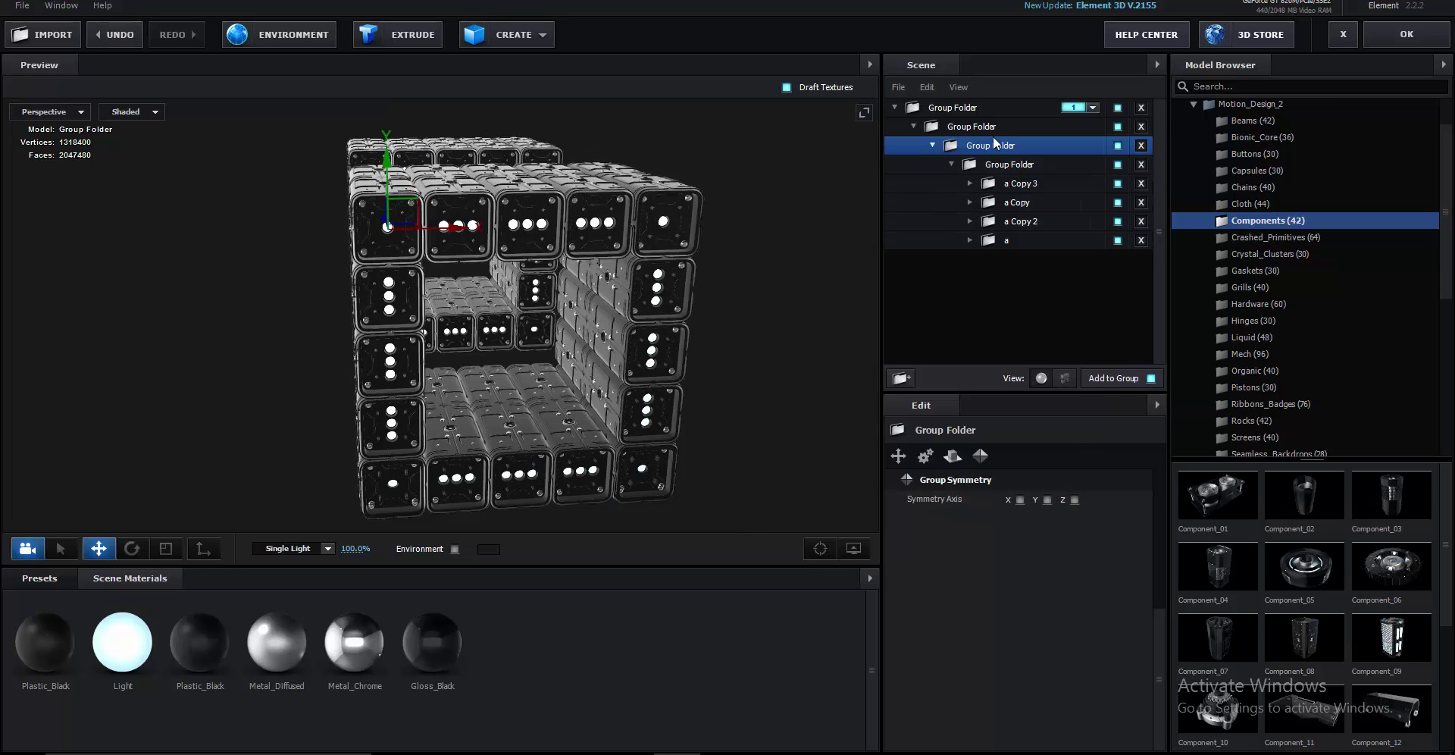
{"action": "left_click", "coordinate": [995, 134]}
{"action": "left_click", "coordinate": [1074, 499]}
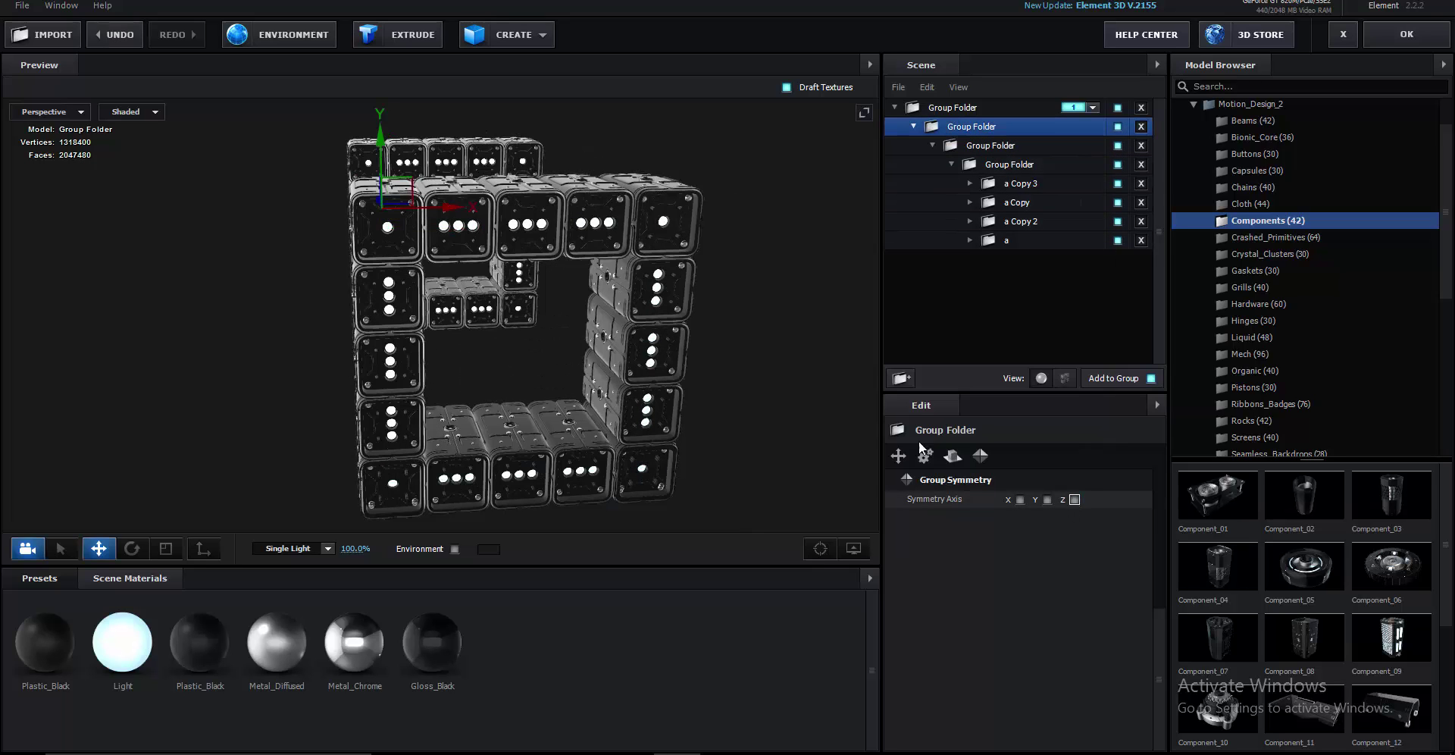
{"action": "left_click", "coordinate": [1013, 165]}
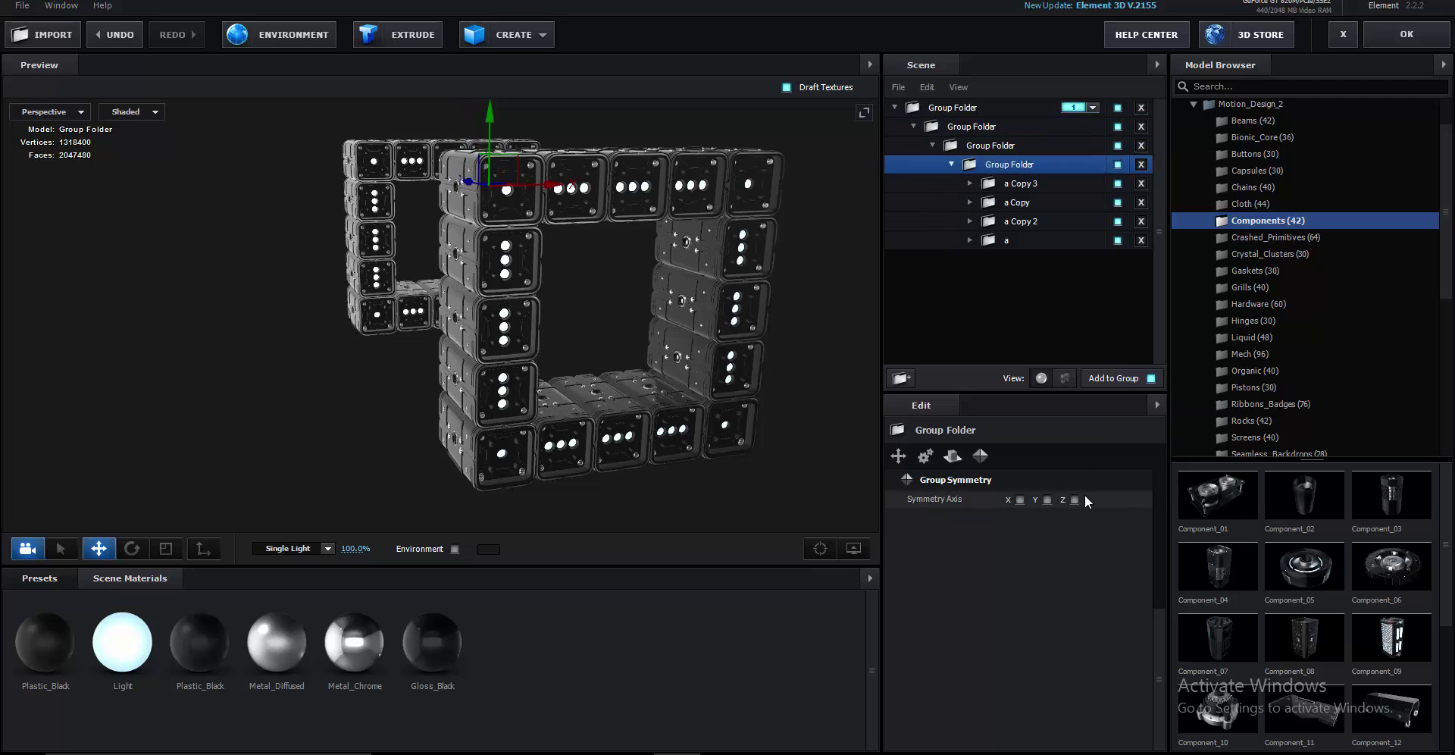
{"action": "left_click", "coordinate": [1020, 183]}
{"action": "left_click", "coordinate": [995, 147]}
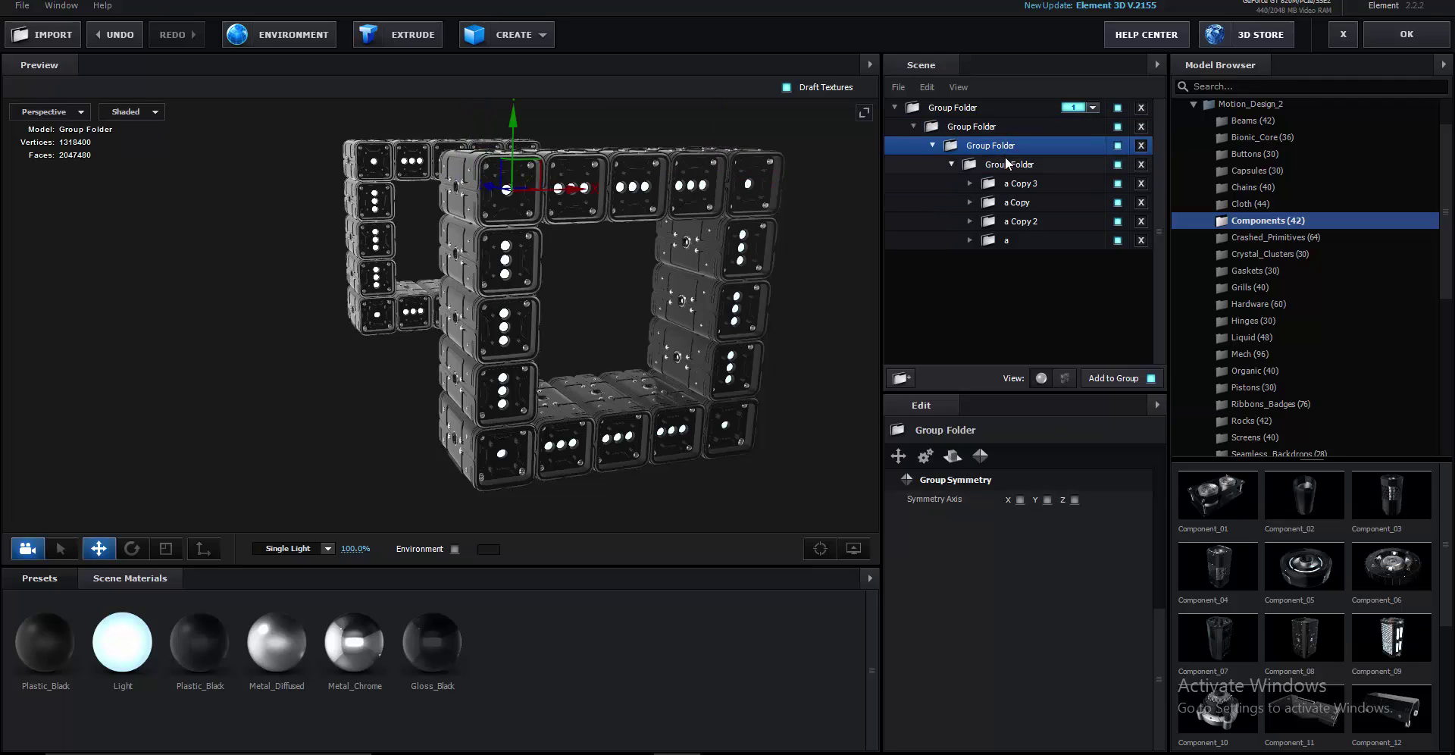
{"action": "left_click", "coordinate": [978, 127]}
{"action": "left_click", "coordinate": [978, 108]}
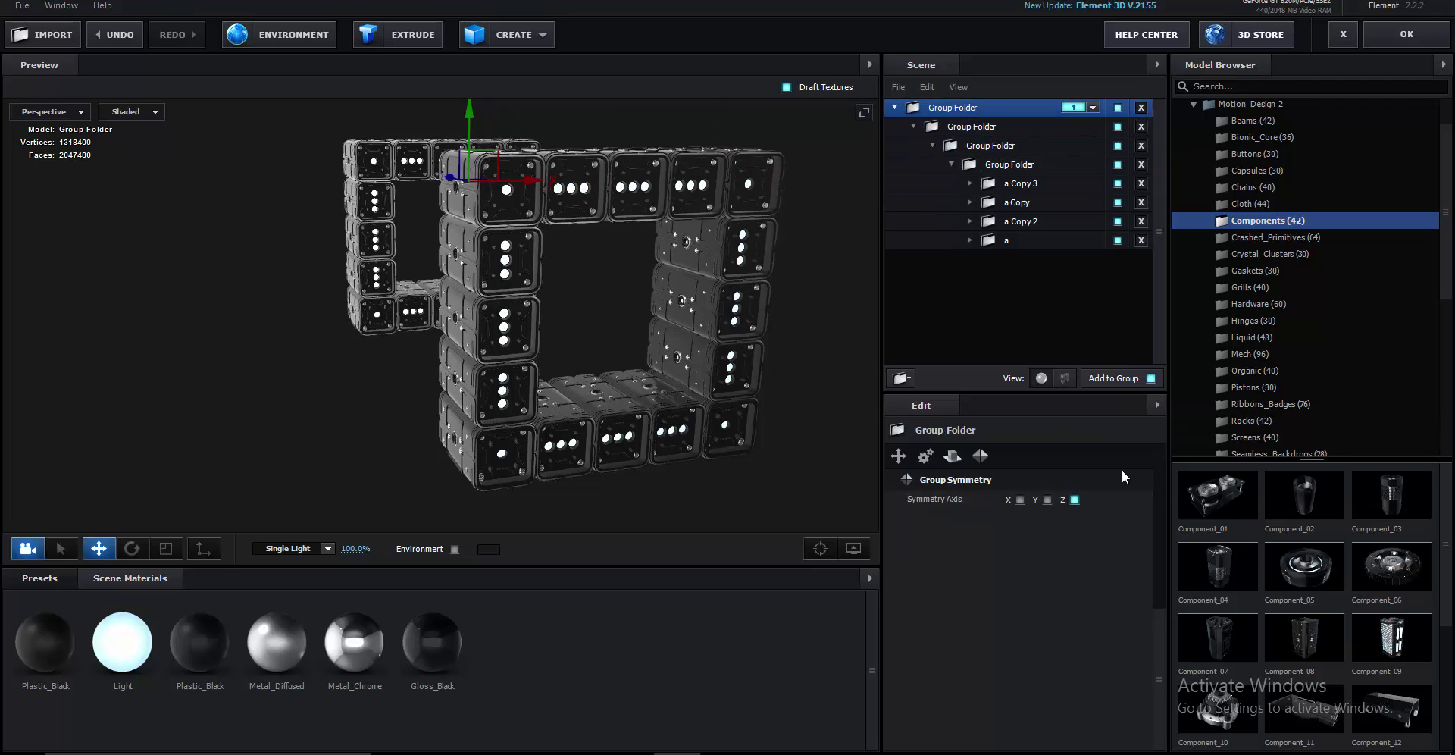
{"action": "left_click", "coordinate": [1074, 500]}
{"action": "mouse_move", "coordinate": [648, 321]}
{"action": "left_mouse_down"}
{"action": "mouse_move", "coordinate": [611, 323]}
{"action": "mouse_move", "coordinate": [591, 297]}
{"action": "mouse_move", "coordinate": [609, 350]}
{"action": "mouse_move", "coordinate": [625, 320]}
{"action": "left_mouse_up"}
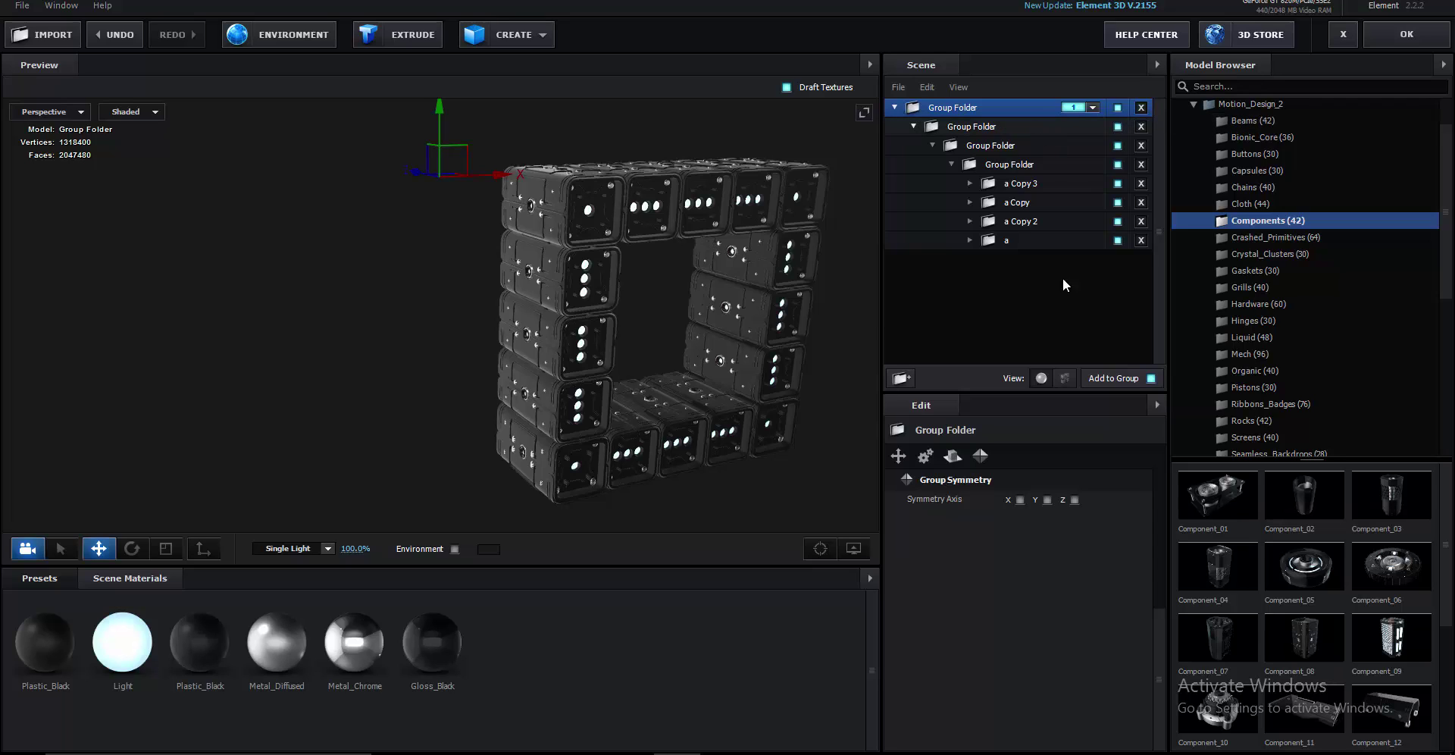
- Turn Z-axis symmetry back on for the three outer group folders and return to the z art _building composition
{"action": "left_click", "coordinate": [1075, 499]}
{"action": "left_click", "coordinate": [989, 127]}
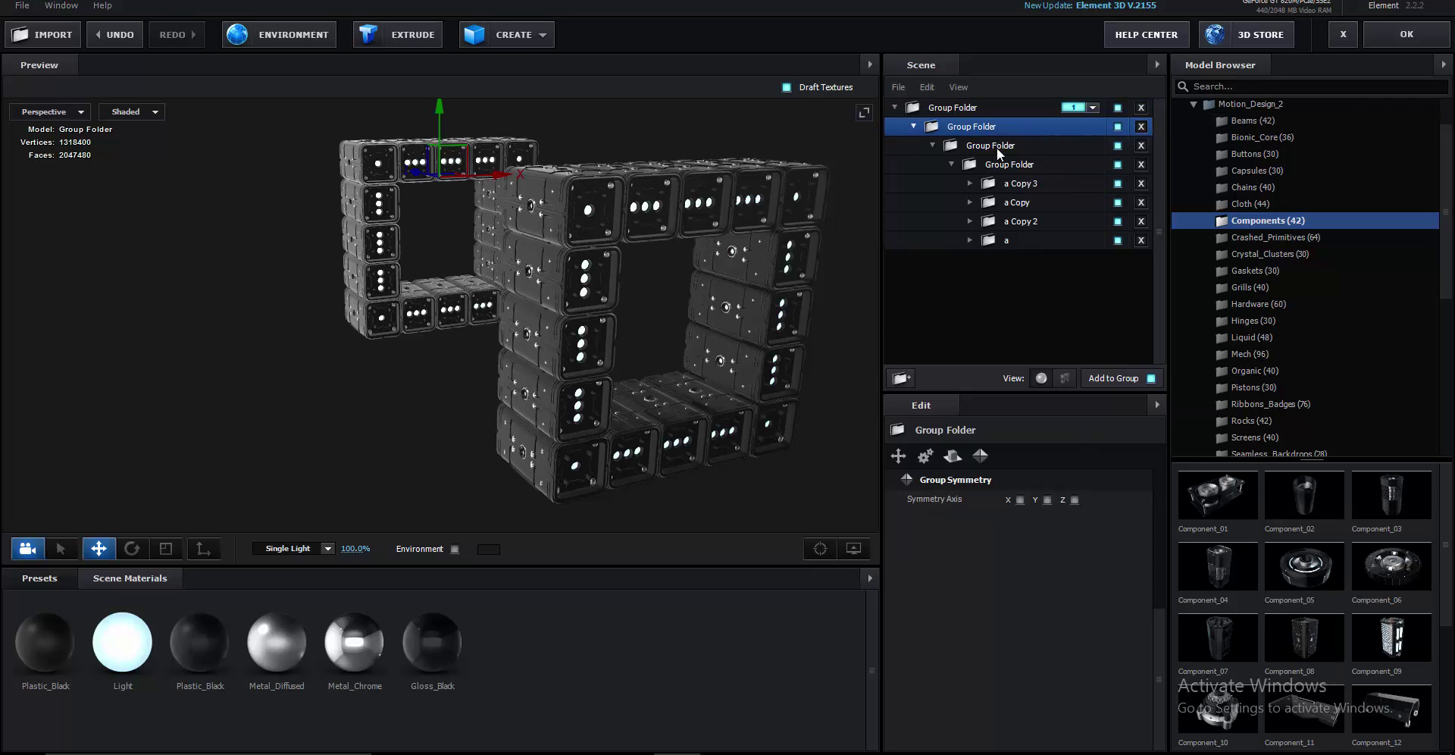
{"action": "left_click", "coordinate": [1006, 145]}
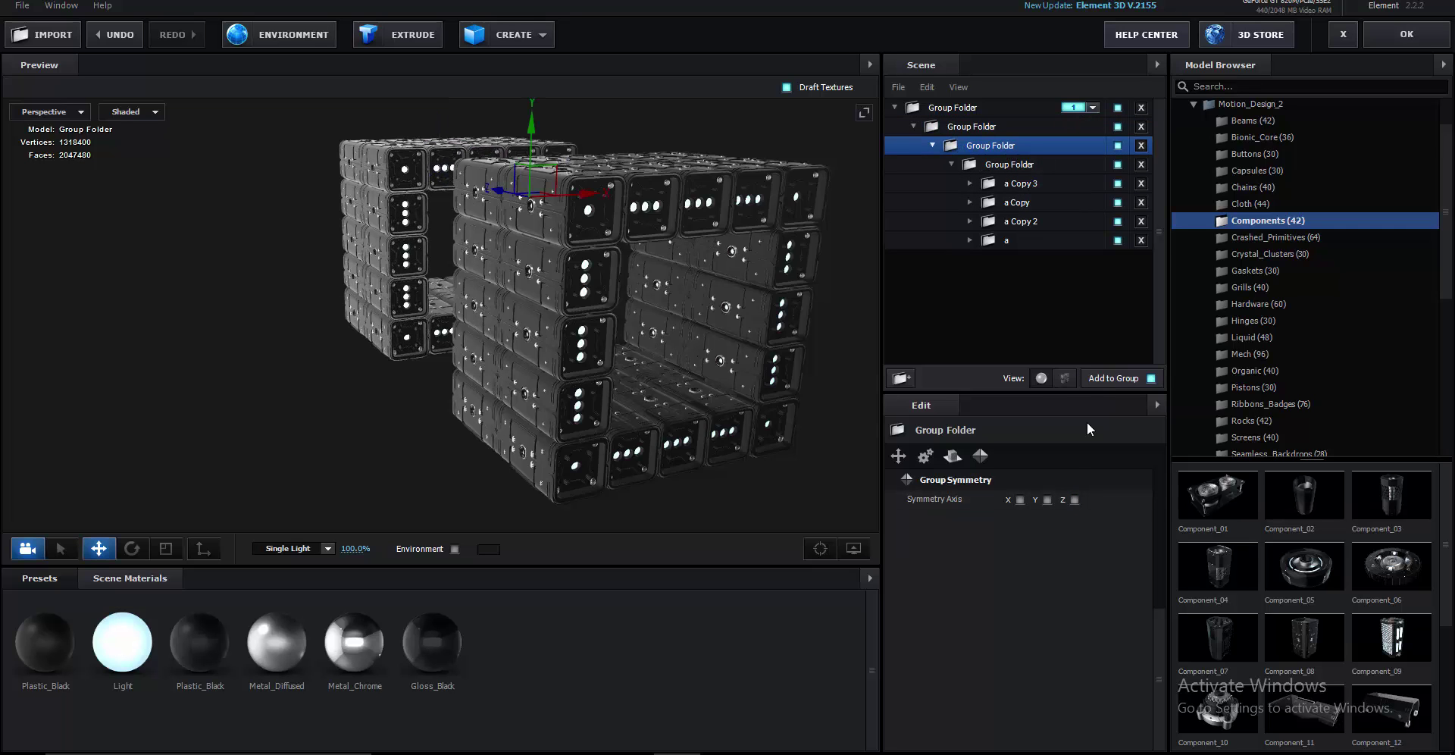
{"action": "left_click", "coordinate": [1074, 499]}
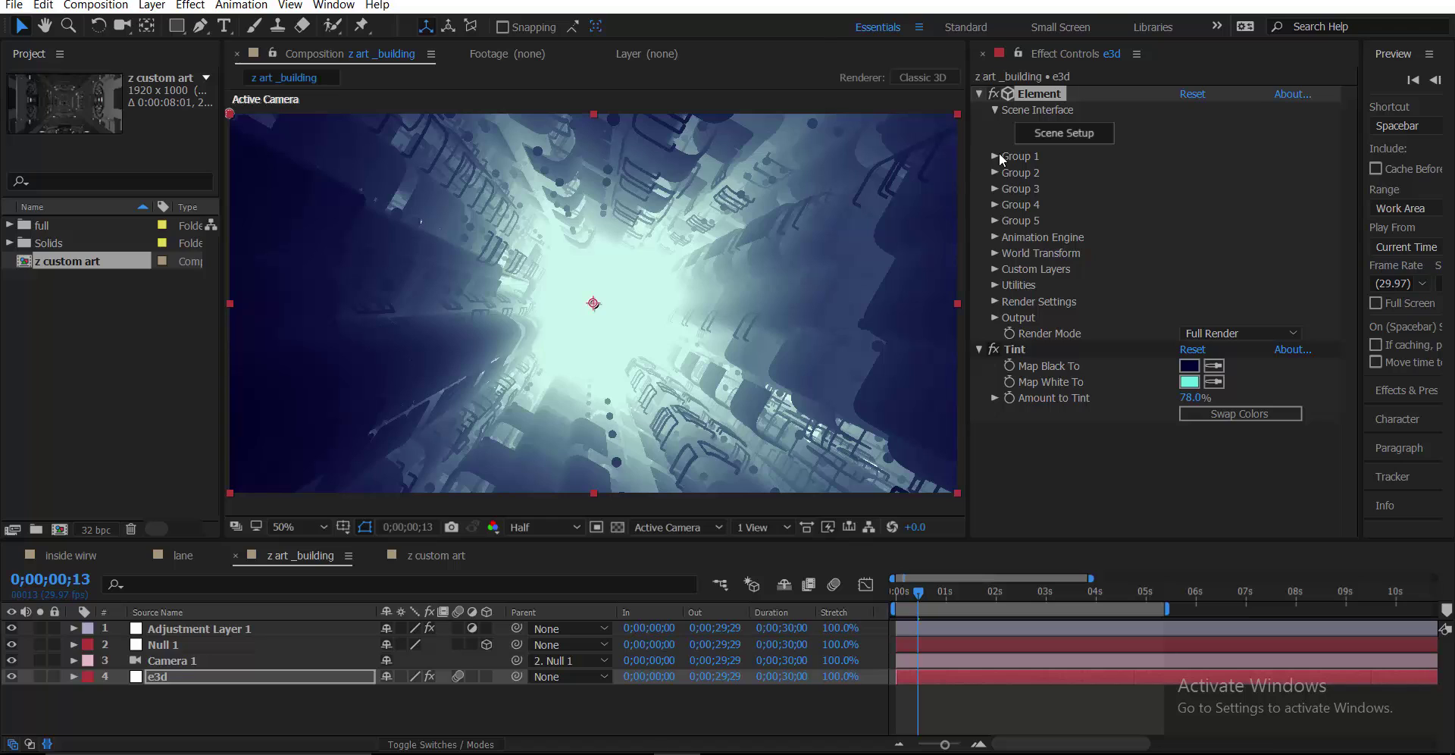
- Review Group 1's Multi-Object rotation, displace and scatter settings, and scrub the z art _building fly-through to 0;00;03;16
{"action": "left_click", "coordinate": [996, 155]}
{"action": "left_click", "coordinate": [1011, 204]}
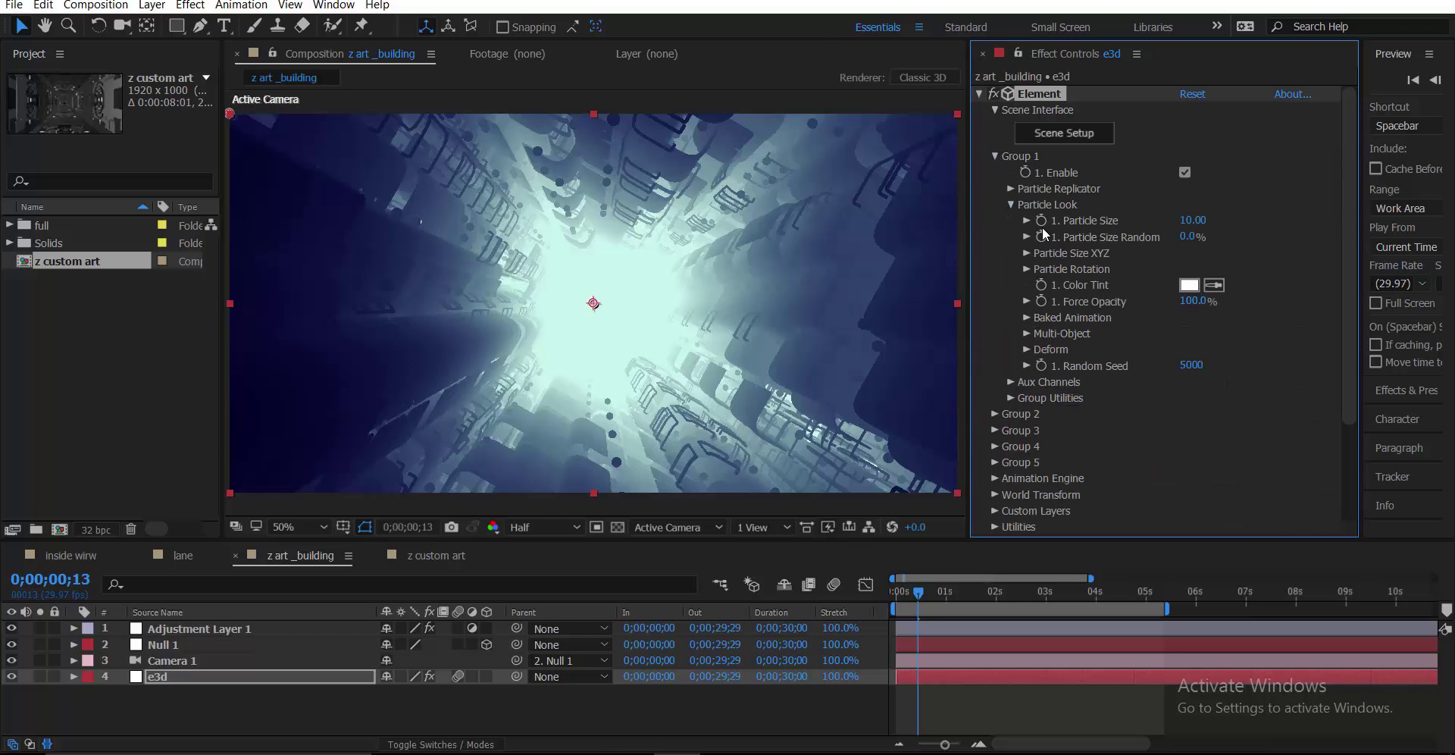
{"action": "left_click", "coordinate": [1026, 334]}
{"action": "scroll", "coordinate": [1180, 275], "scroll_direction": "down", "scroll_amount": 5}
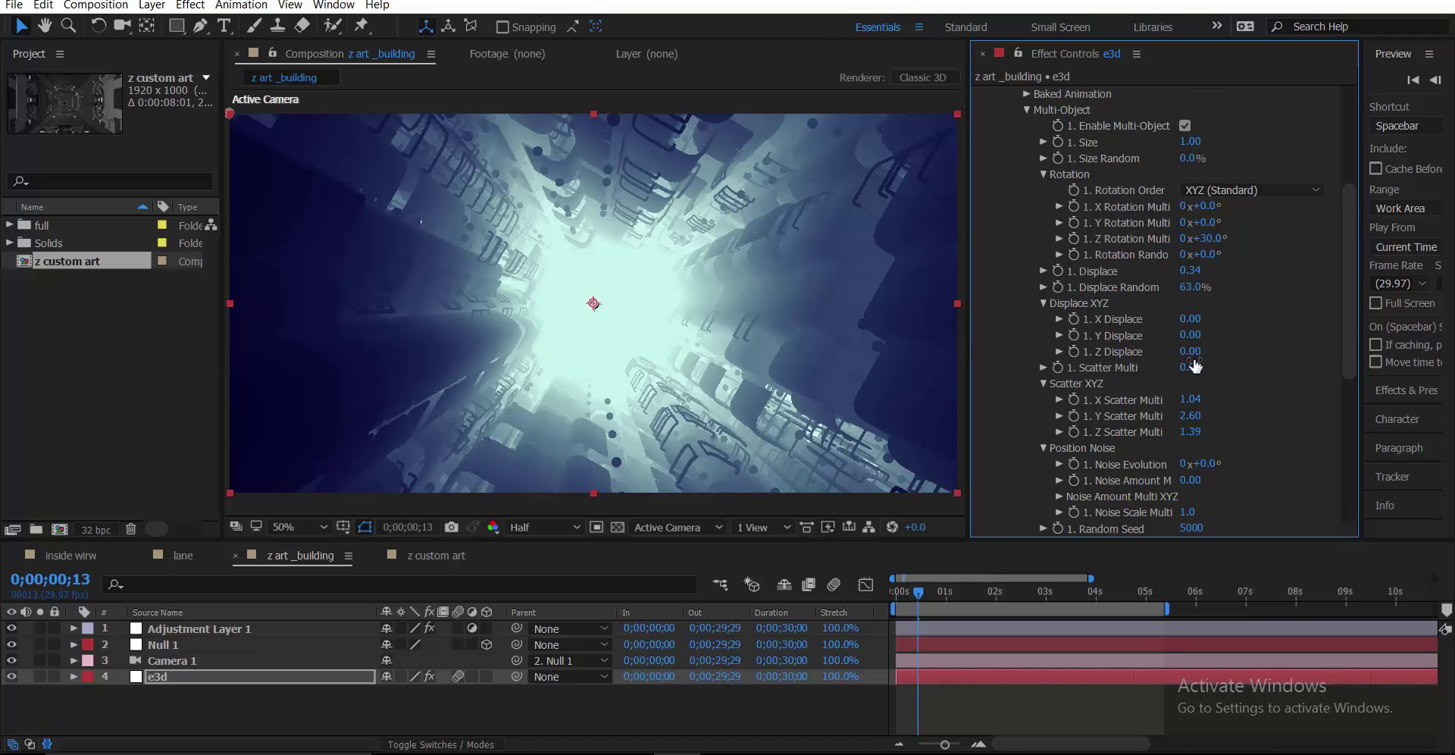
{"action": "scroll", "coordinate": [1225, 370], "scroll_direction": "down", "scroll_amount": 3}
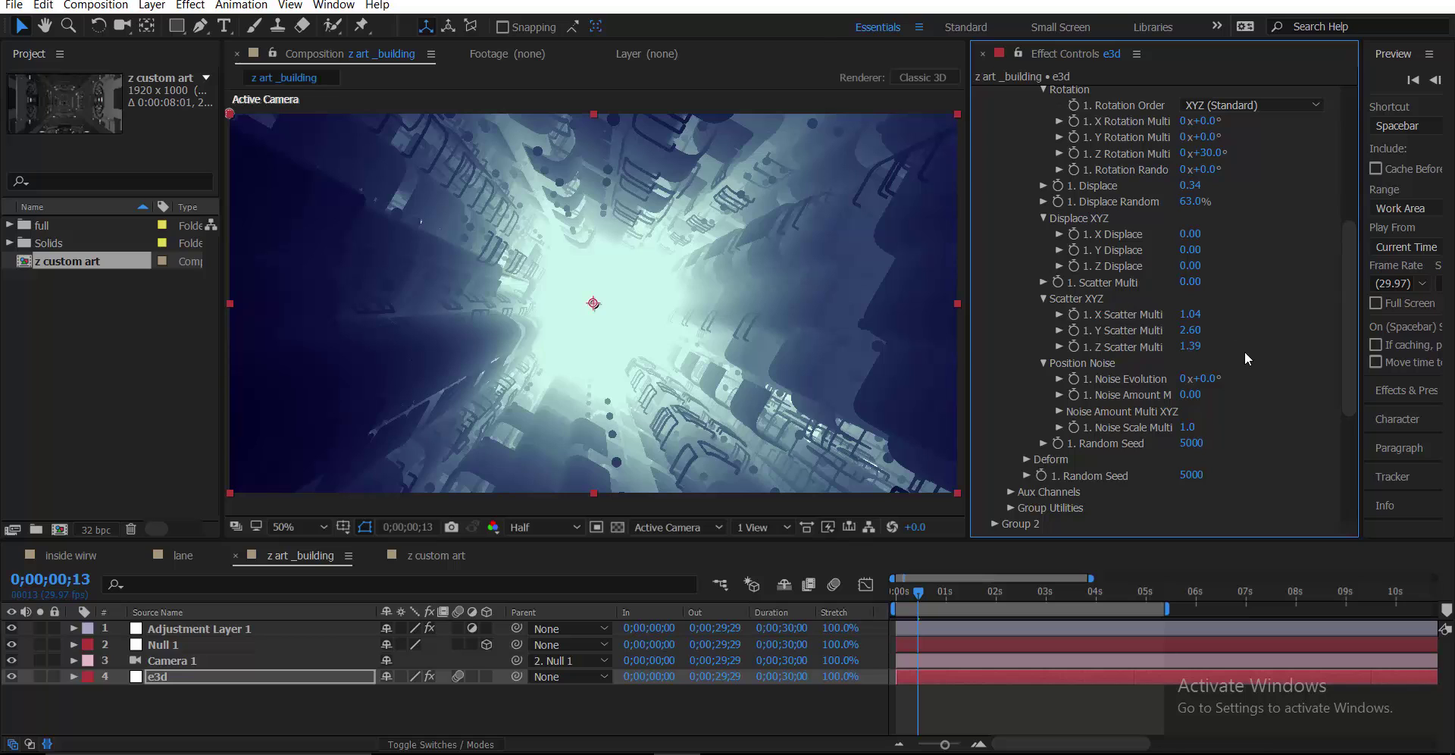
{"action": "left_click", "coordinate": [962, 594]}
{"action": "left_click_drag", "start_coordinate": [961, 594], "coordinate": [1081, 593]}
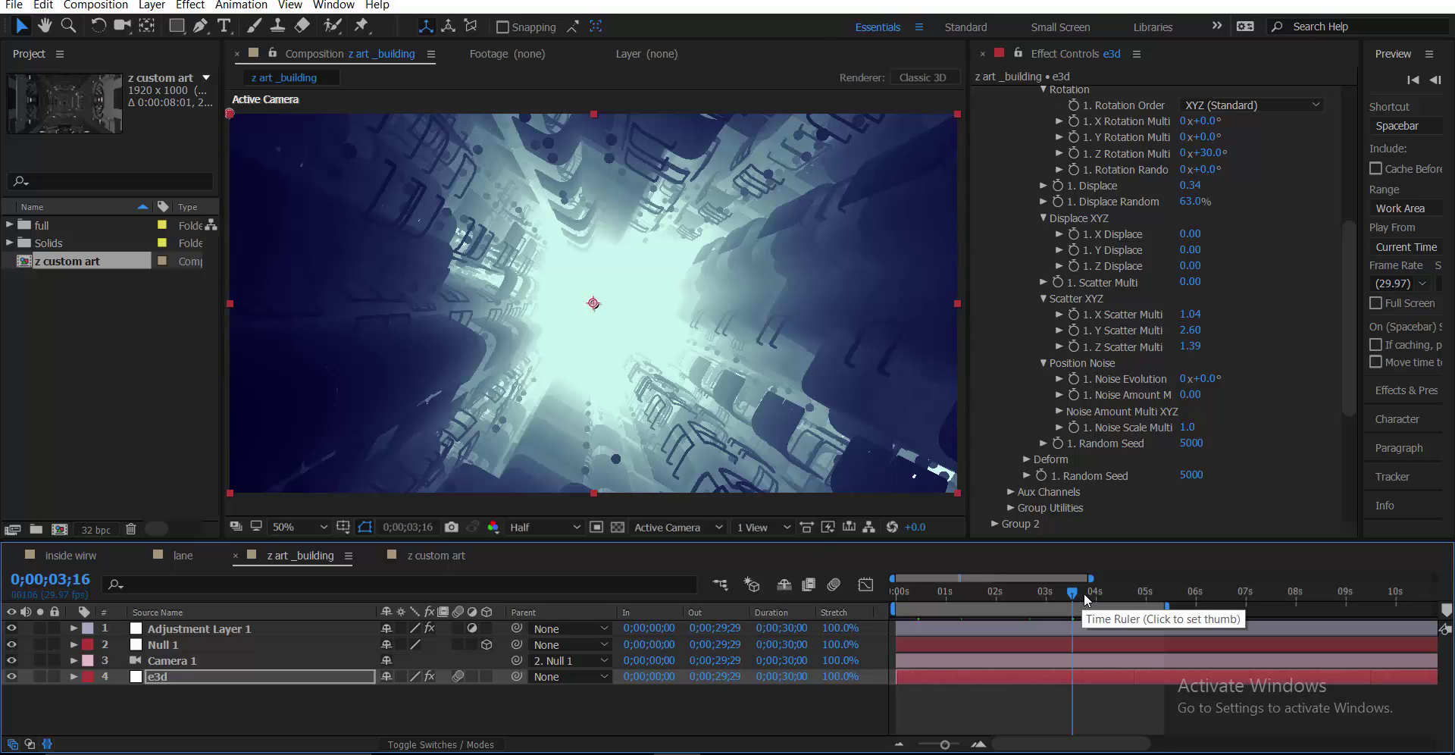